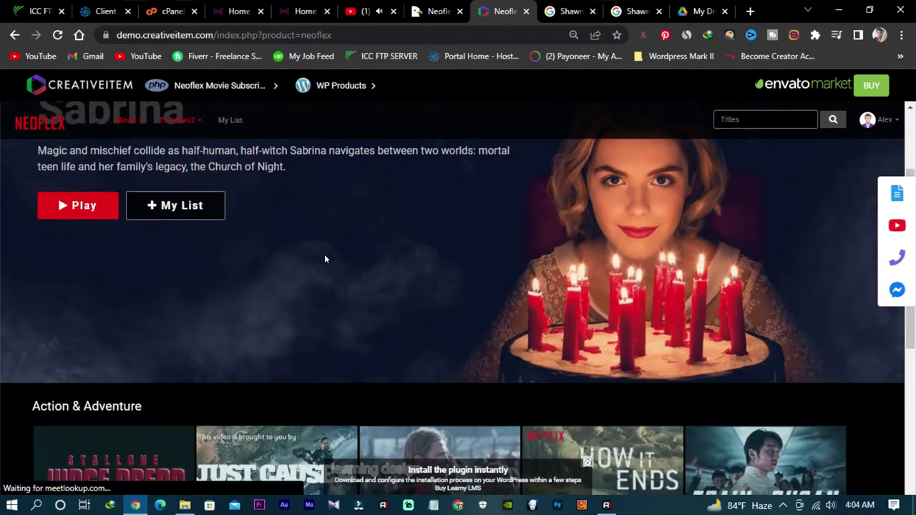
Step: Tour the demo's Manage Profile screen, then switch to the installed site's Free Guy home page
{"action": "scroll", "coordinate": [325, 256], "scroll_direction": "down", "scroll_amount": 1}
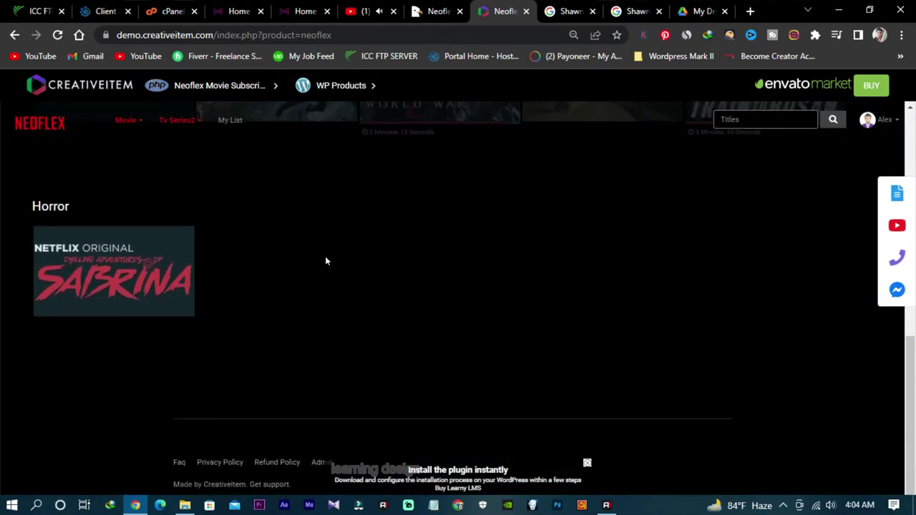
{"action": "scroll", "coordinate": [326, 257], "scroll_direction": "up", "scroll_amount": 3}
{"action": "scroll", "coordinate": [326, 256], "scroll_direction": "down", "scroll_amount": 1}
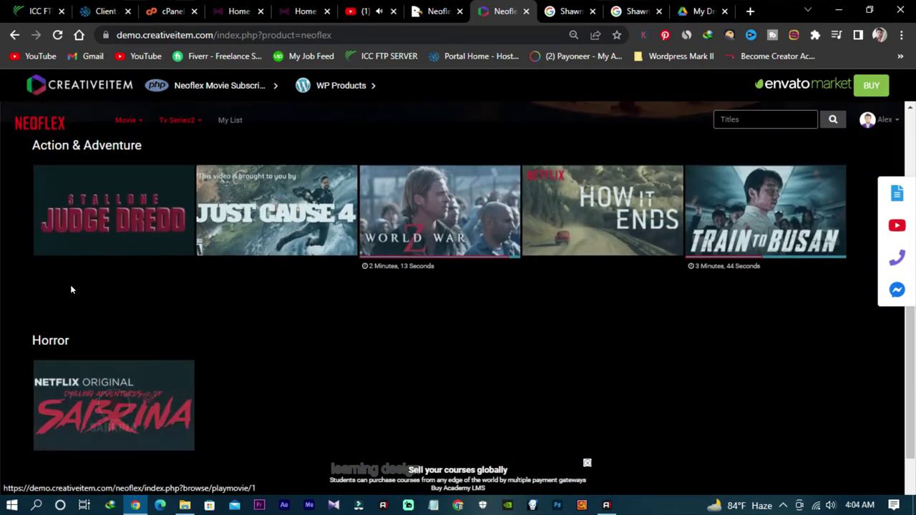
{"action": "scroll", "coordinate": [737, 246], "scroll_direction": "up", "scroll_amount": 10}
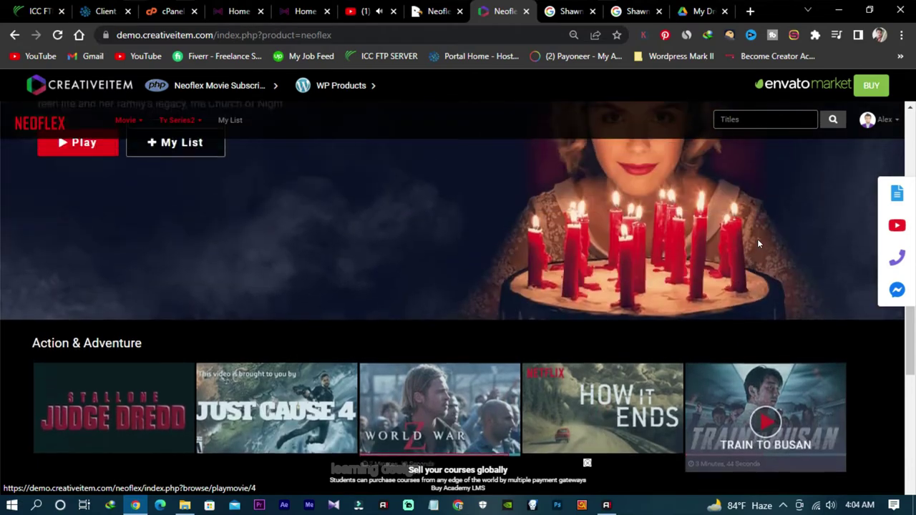
{"action": "left_click", "coordinate": [881, 123]}
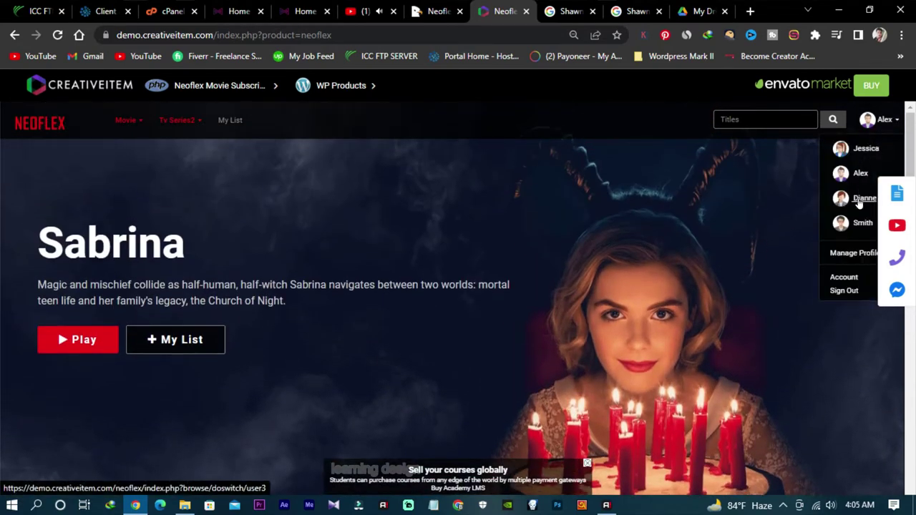
{"action": "left_click", "coordinate": [851, 254]}
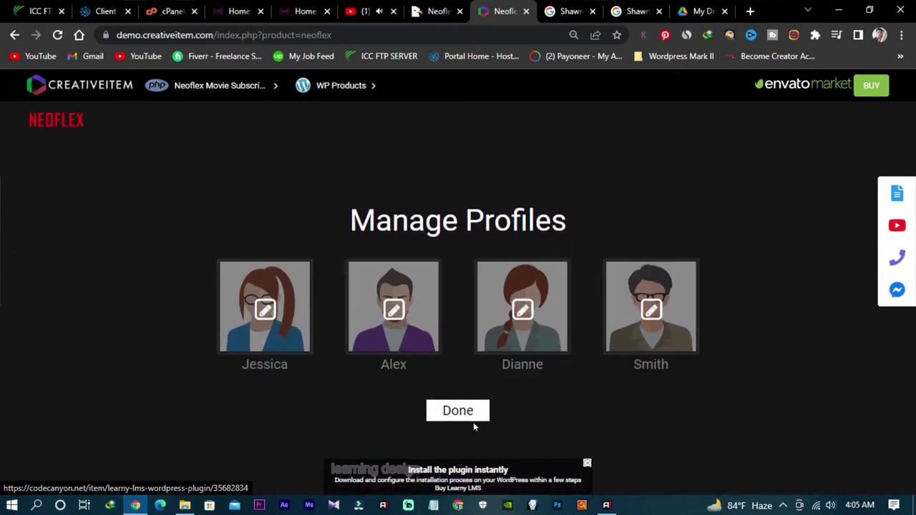
{"action": "left_click", "coordinate": [461, 412]}
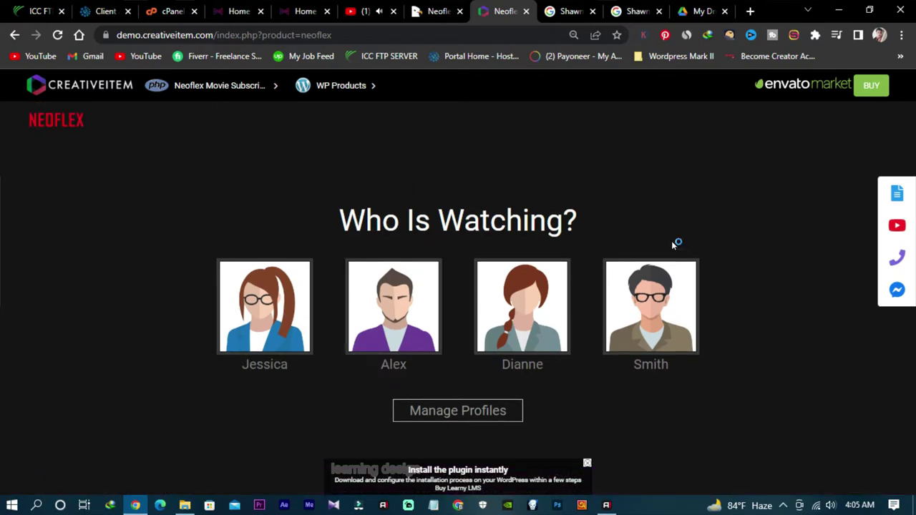
{"action": "left_click", "coordinate": [305, 10]}
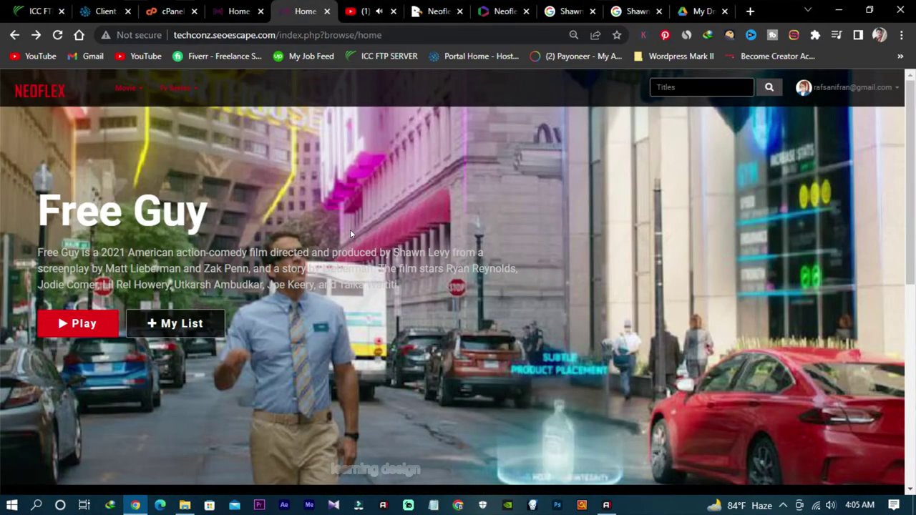
Step: Close both Shawn Levy search result tabs
{"action": "scroll", "coordinate": [349, 233], "scroll_direction": "down", "scroll_amount": 3}
{"action": "scroll", "coordinate": [351, 231], "scroll_direction": "up", "scroll_amount": 3}
{"action": "scroll", "coordinate": [349, 218], "scroll_direction": "down", "scroll_amount": 5}
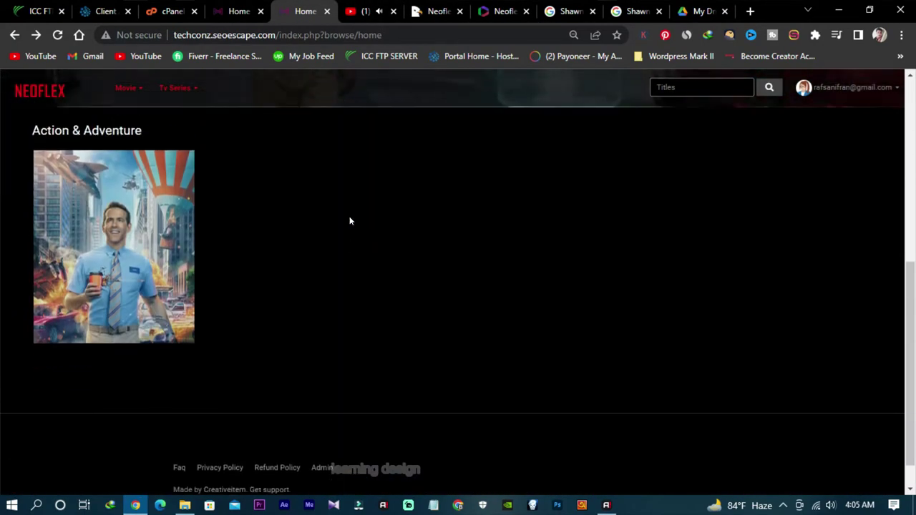
{"action": "scroll", "coordinate": [349, 220], "scroll_direction": "up", "scroll_amount": 5}
{"action": "left_click", "coordinate": [438, 11]}
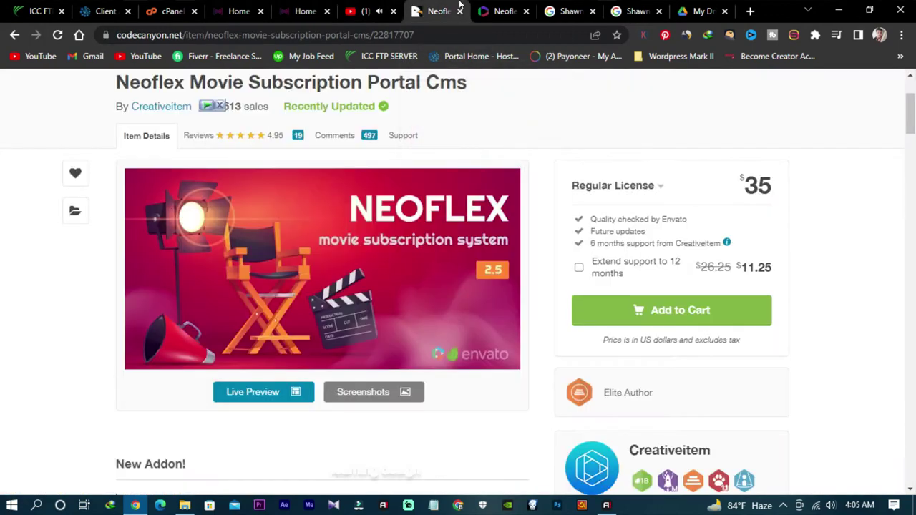
{"action": "left_click", "coordinate": [501, 9]}
{"action": "left_click", "coordinate": [569, 8]}
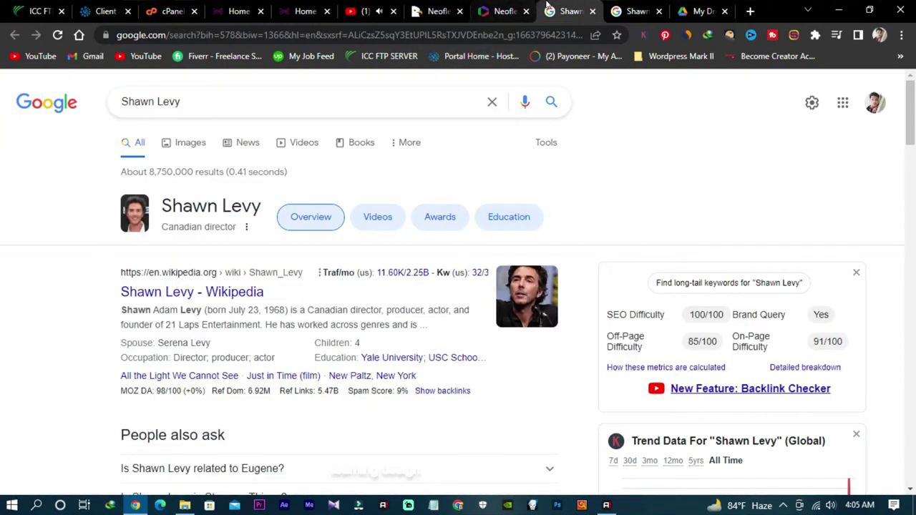
{"action": "left_click", "coordinate": [593, 12]}
{"action": "left_click", "coordinate": [593, 11]}
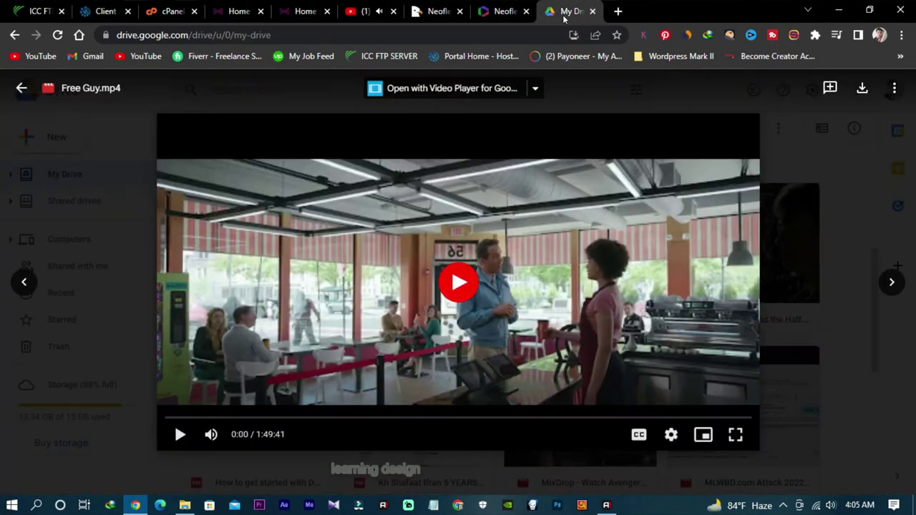
Step: Cycle through the remaining tabs and land on the demo's Who Is Watching? page
{"action": "left_click", "coordinate": [458, 11]}
{"action": "scroll", "coordinate": [435, 67], "scroll_direction": "up", "scroll_amount": 1}
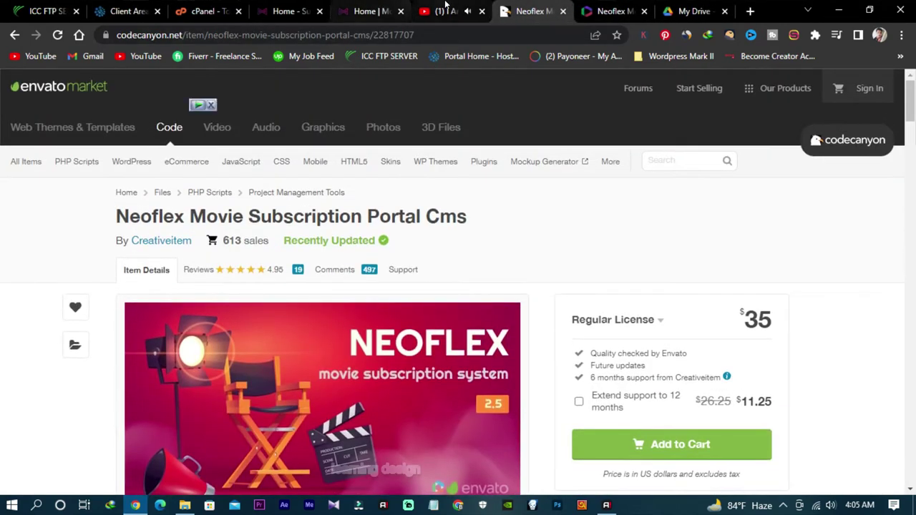
{"action": "left_click", "coordinate": [444, 11]}
{"action": "left_click", "coordinate": [356, 11]}
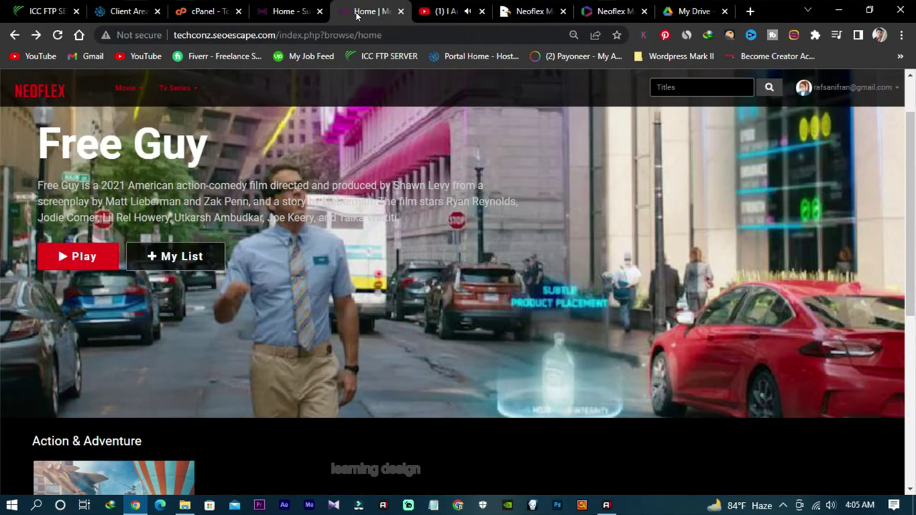
{"action": "left_click", "coordinate": [290, 11]}
{"action": "left_click", "coordinate": [511, 7]}
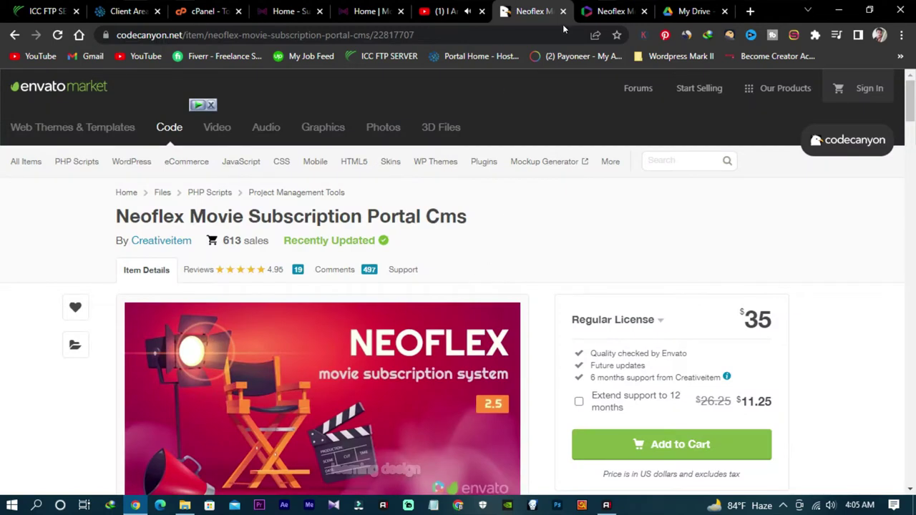
{"action": "left_click", "coordinate": [605, 9]}
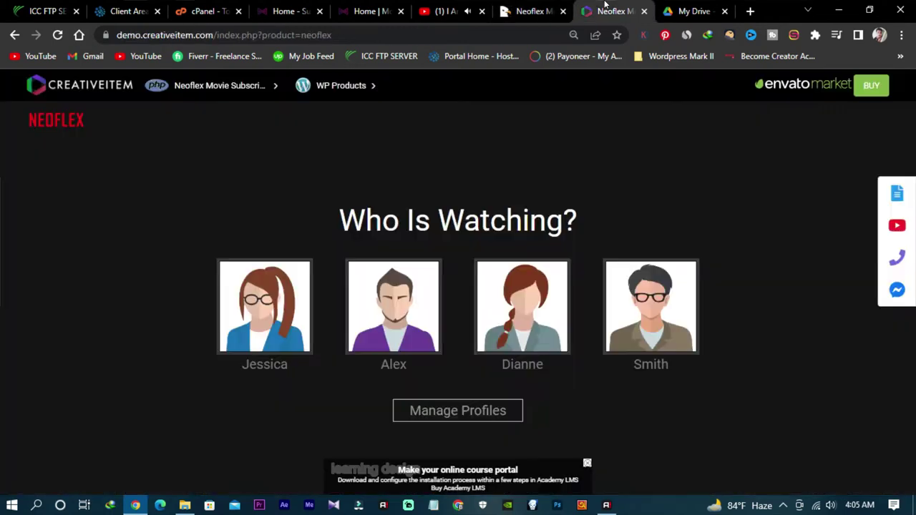
Step: Enter the demo as the first profile and browse its rows and genre menus
{"action": "left_click", "coordinate": [259, 319]}
{"action": "scroll", "coordinate": [310, 297], "scroll_direction": "down", "scroll_amount": 5}
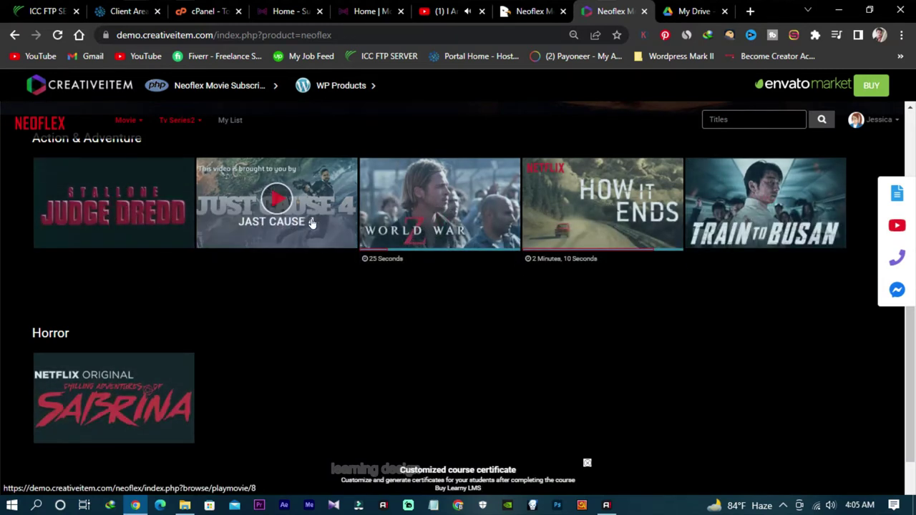
{"action": "scroll", "coordinate": [284, 307], "scroll_direction": "down", "scroll_amount": 2}
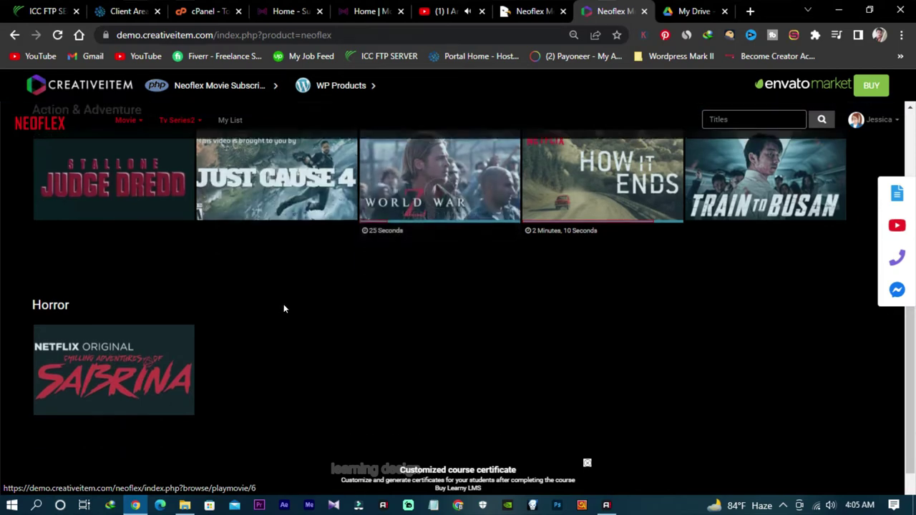
{"action": "scroll", "coordinate": [159, 297], "scroll_direction": "up", "scroll_amount": 10}
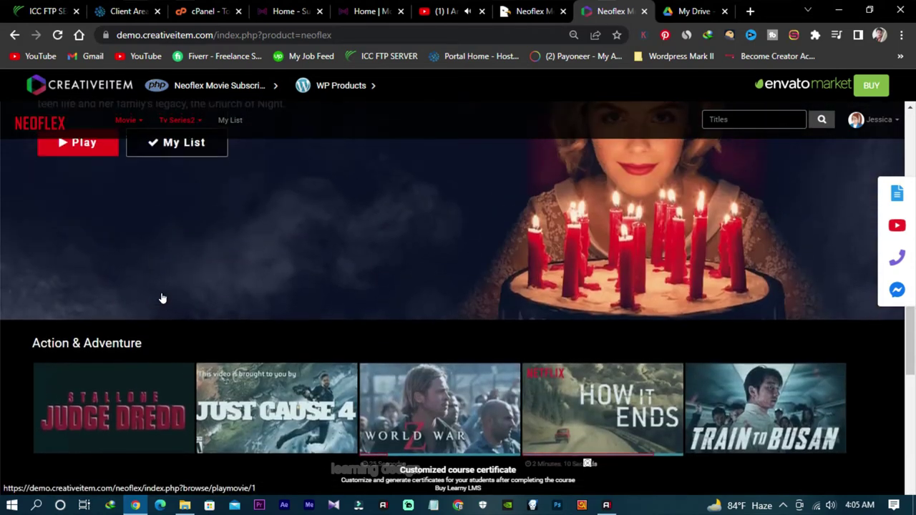
{"action": "scroll", "coordinate": [179, 297], "scroll_direction": "down", "scroll_amount": 3}
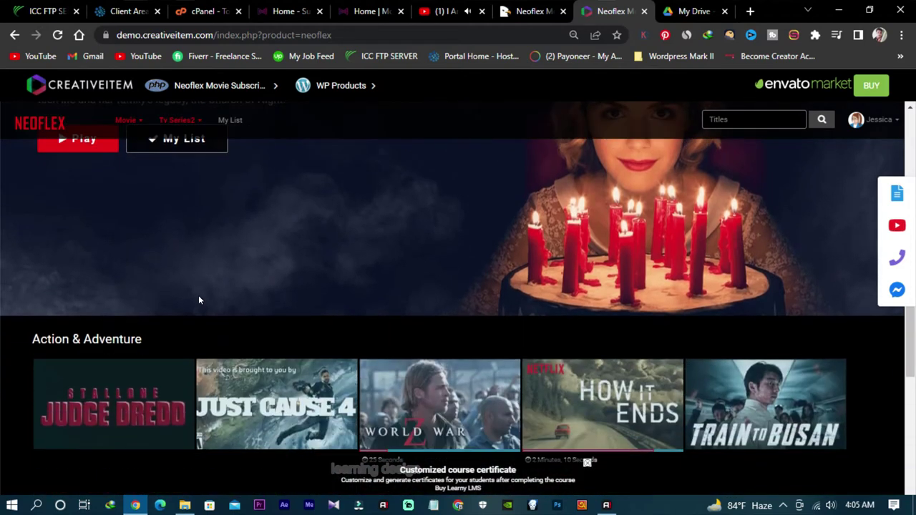
{"action": "scroll", "coordinate": [198, 299], "scroll_direction": "up", "scroll_amount": 3}
{"action": "mouse_move", "coordinate": [182, 121]}
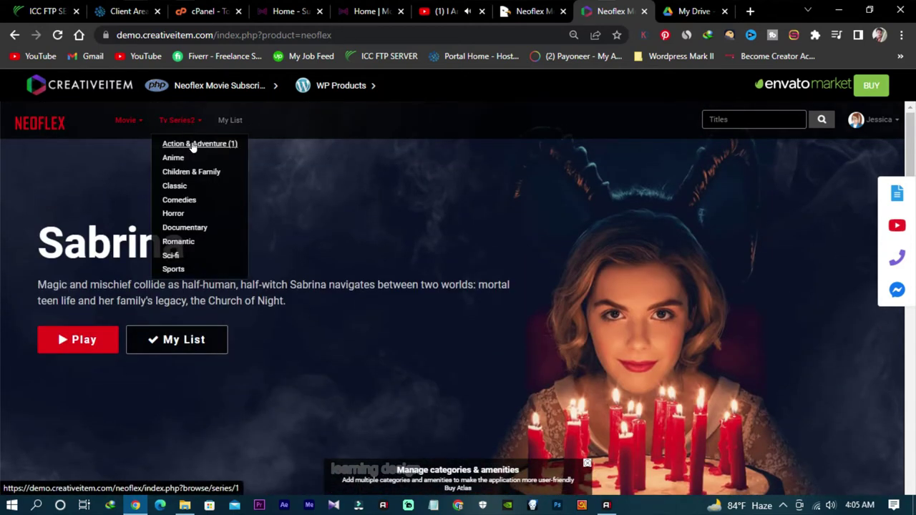
{"action": "mouse_move", "coordinate": [131, 121]}
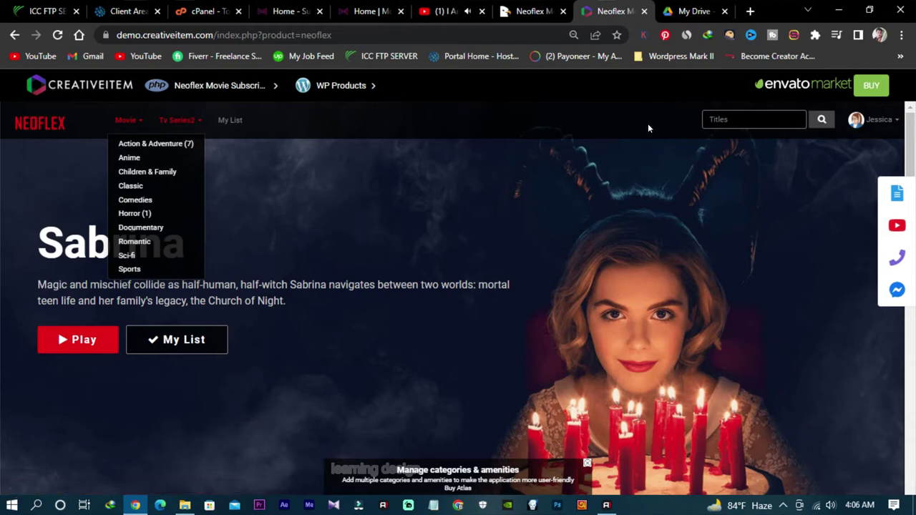
Step: Switch to the admin dashboard's summary of 1 movie and 1 registered user
{"action": "scroll", "coordinate": [499, 303], "scroll_direction": "down", "scroll_amount": 10}
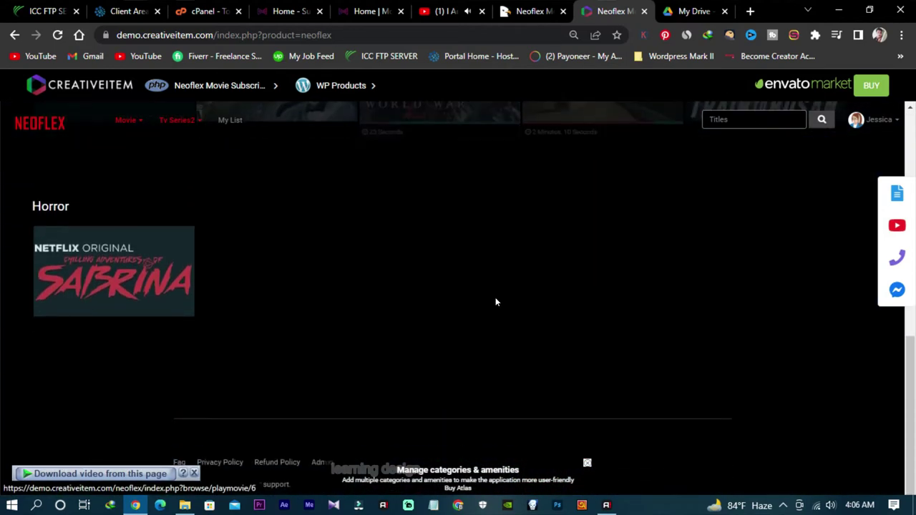
{"action": "scroll", "coordinate": [557, 265], "scroll_direction": "up", "scroll_amount": 1}
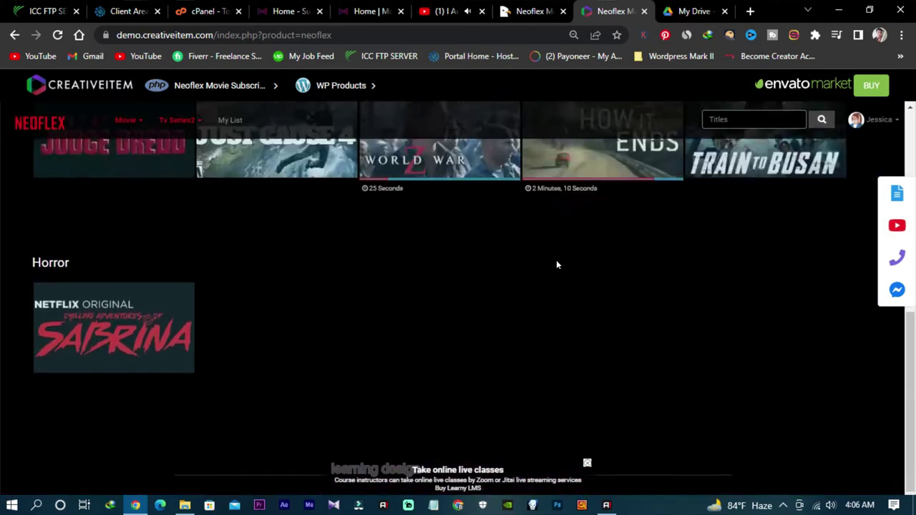
{"action": "scroll", "coordinate": [550, 271], "scroll_direction": "up", "scroll_amount": 5}
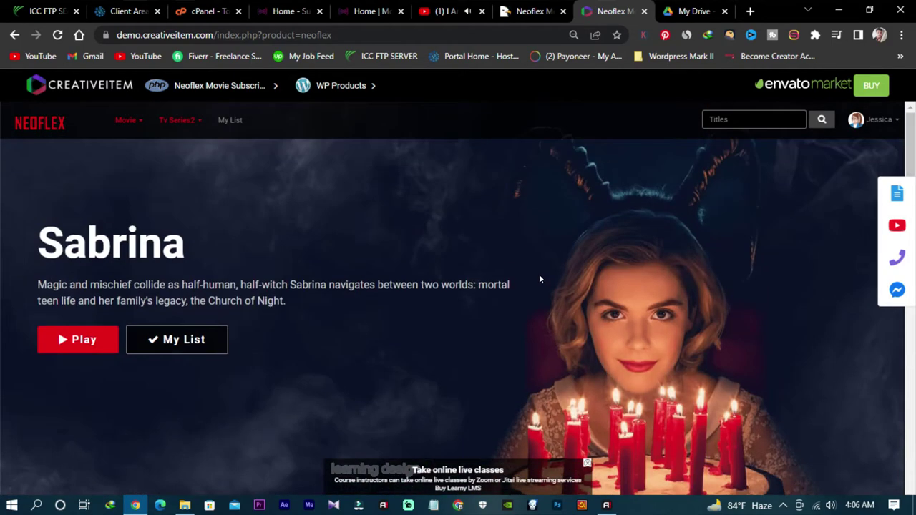
{"action": "scroll", "coordinate": [533, 274], "scroll_direction": "down", "scroll_amount": 1}
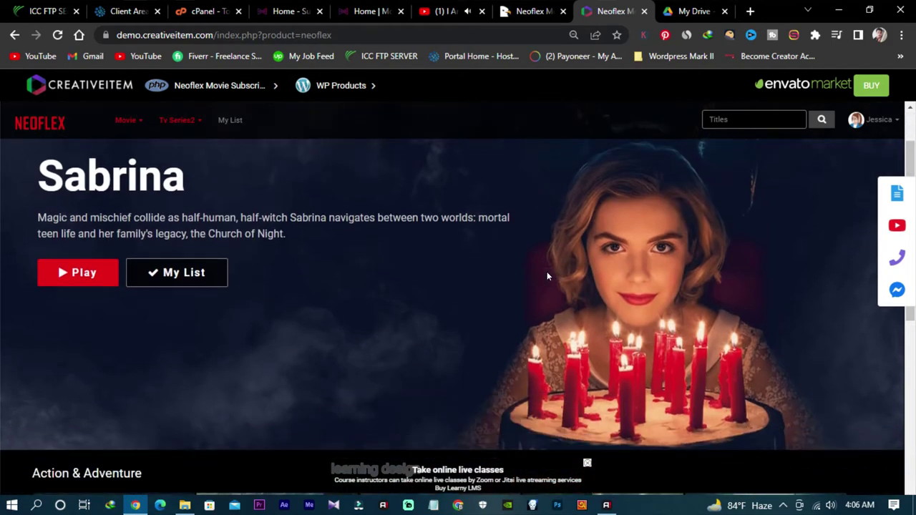
{"action": "left_click", "coordinate": [290, 12]}
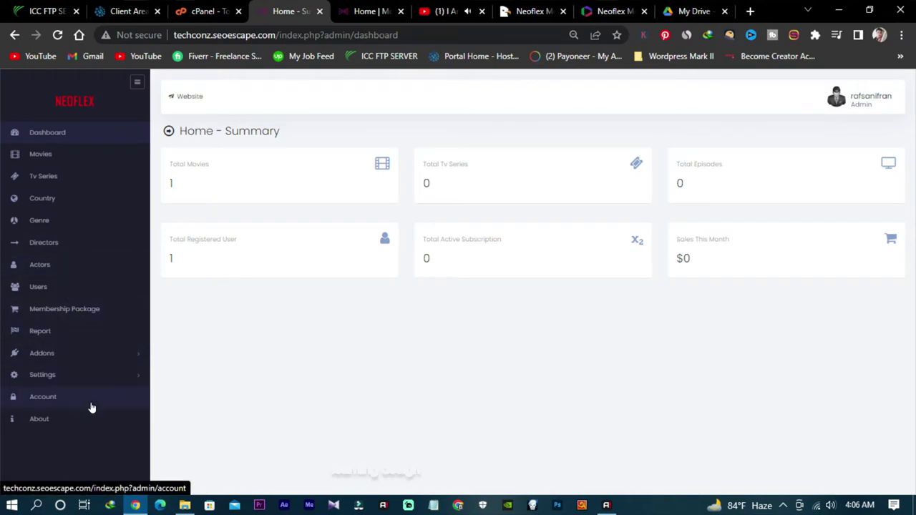
Step: Open the Tv Series section from the admin sidebar
{"action": "left_click", "coordinate": [75, 178]}
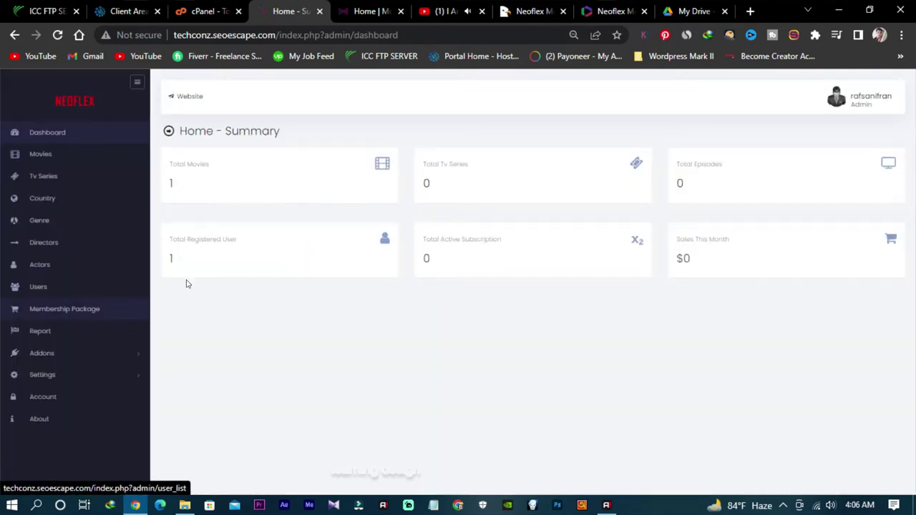
Step: Return to the Neoflex demo and sign out of the demo account
{"action": "left_click", "coordinate": [615, 9]}
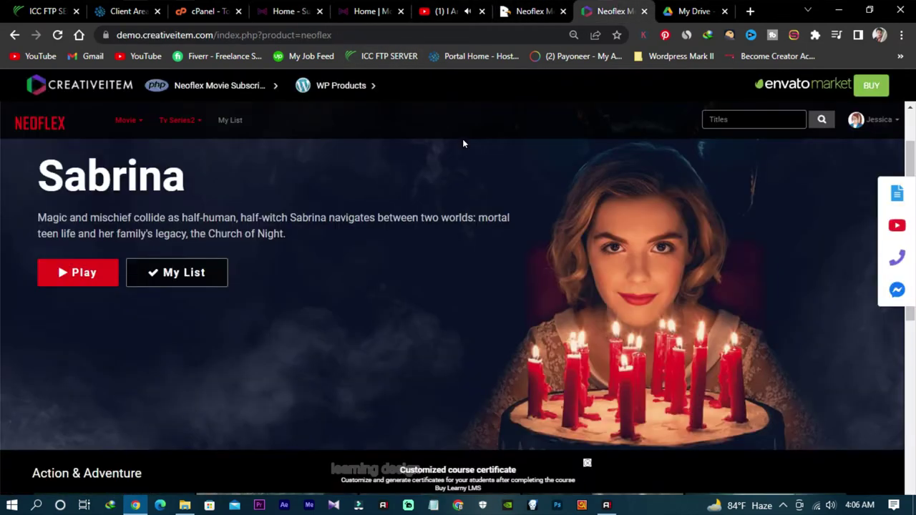
{"action": "scroll", "coordinate": [430, 201], "scroll_direction": "down", "scroll_amount": 6}
{"action": "scroll", "coordinate": [419, 214], "scroll_direction": "up", "scroll_amount": 10}
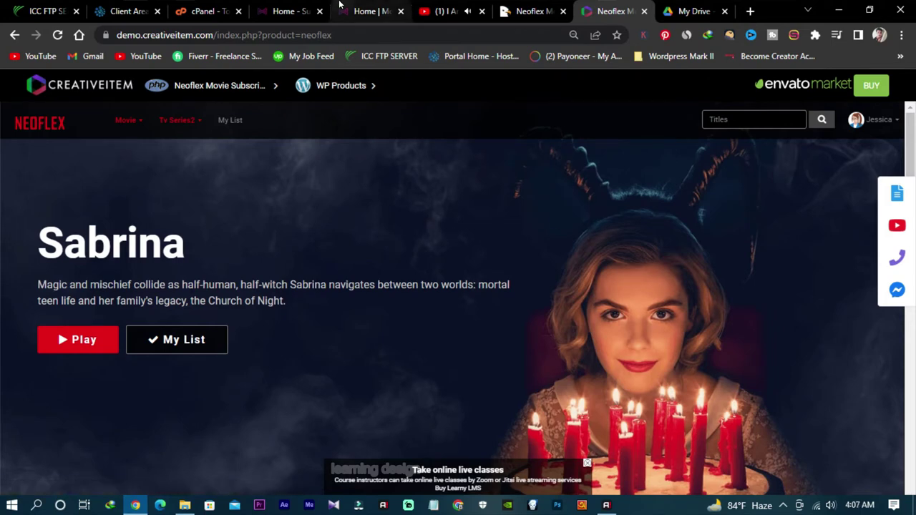
{"action": "left_click", "coordinate": [368, 11]}
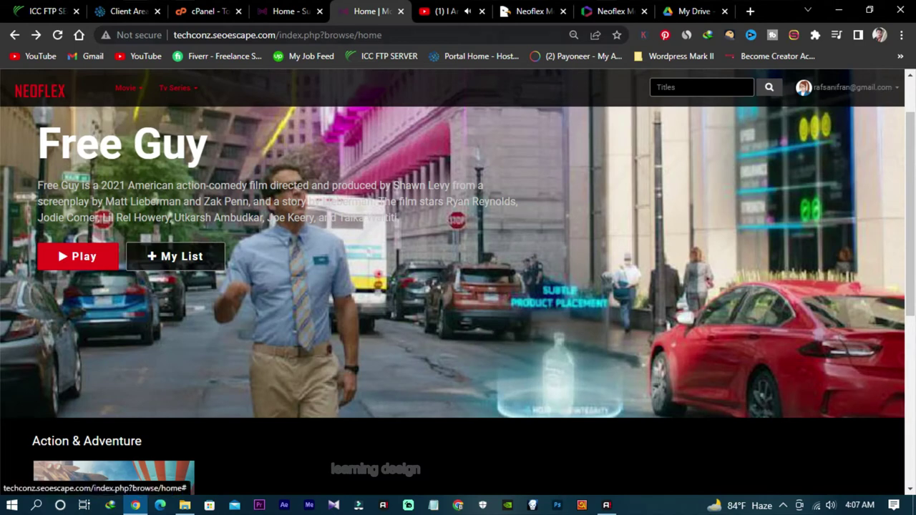
{"action": "left_click", "coordinate": [612, 11]}
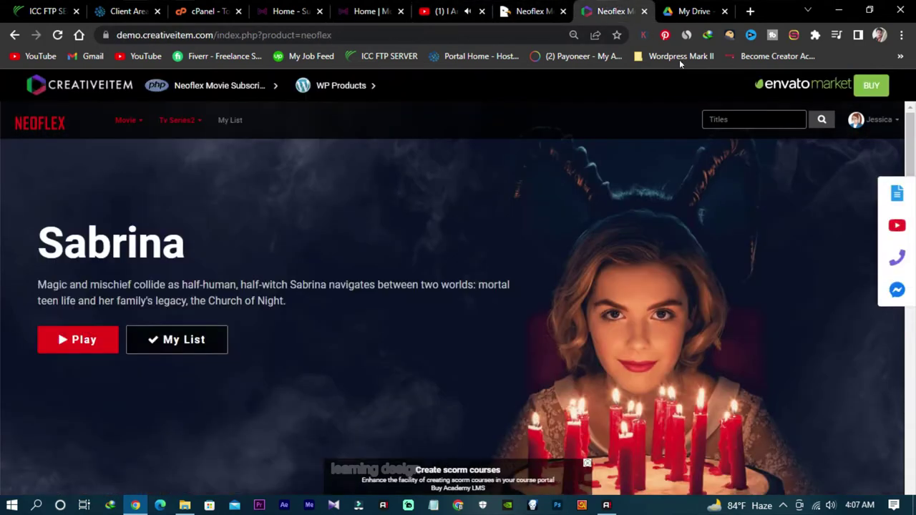
{"action": "left_click", "coordinate": [885, 124]}
{"action": "left_click", "coordinate": [845, 290]}
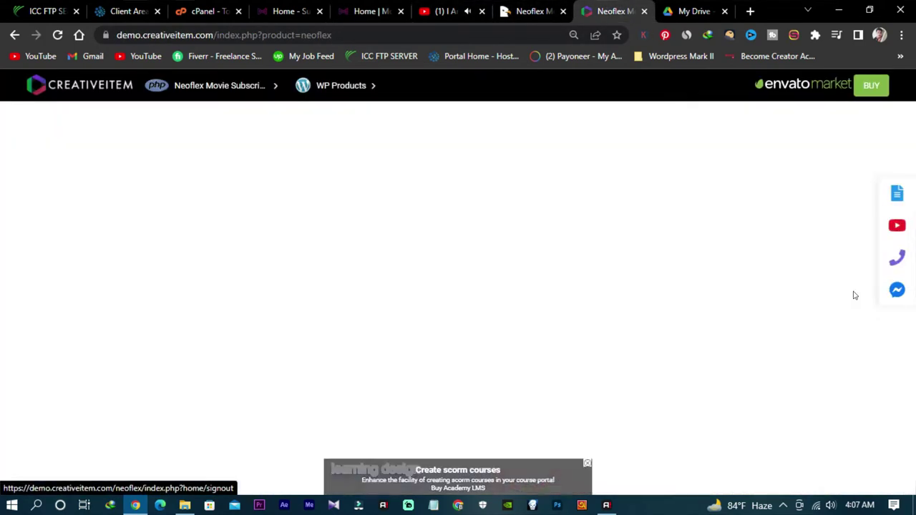
{"action": "scroll", "coordinate": [444, 246], "scroll_direction": "down", "scroll_amount": 1}
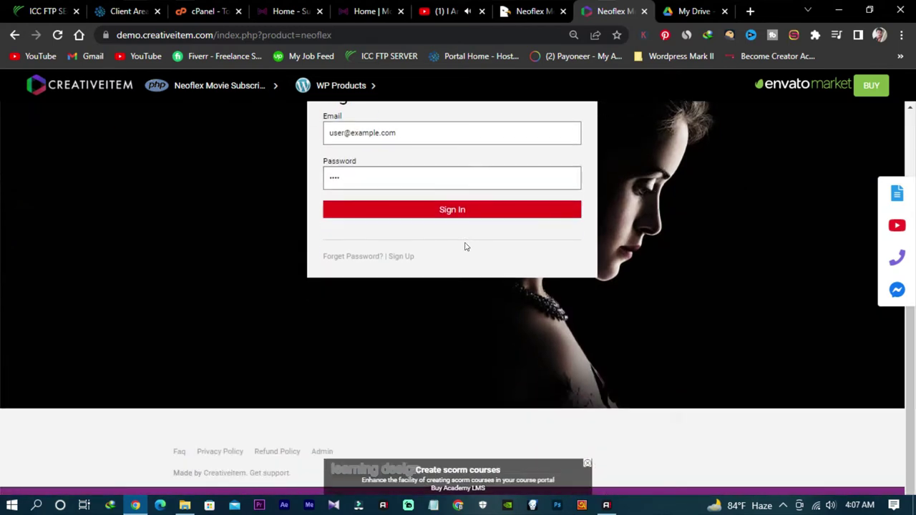
{"action": "scroll", "coordinate": [464, 245], "scroll_direction": "up", "scroll_amount": 1}
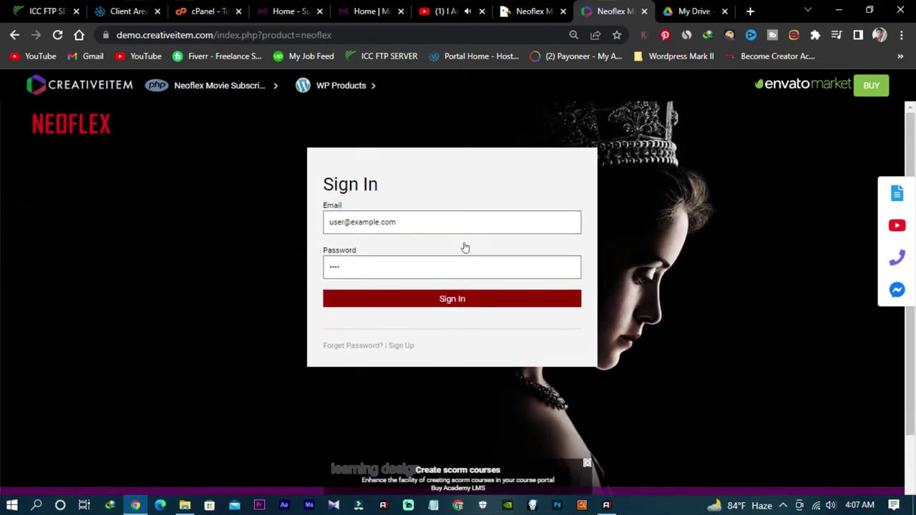
Step: Go to the public NEOFLEX landing page and view the Watch From Anywhere feature
{"action": "left_click", "coordinate": [58, 123]}
{"action": "scroll", "coordinate": [487, 191], "scroll_direction": "down", "scroll_amount": 2}
{"action": "scroll", "coordinate": [487, 191], "scroll_direction": "up", "scroll_amount": 2}
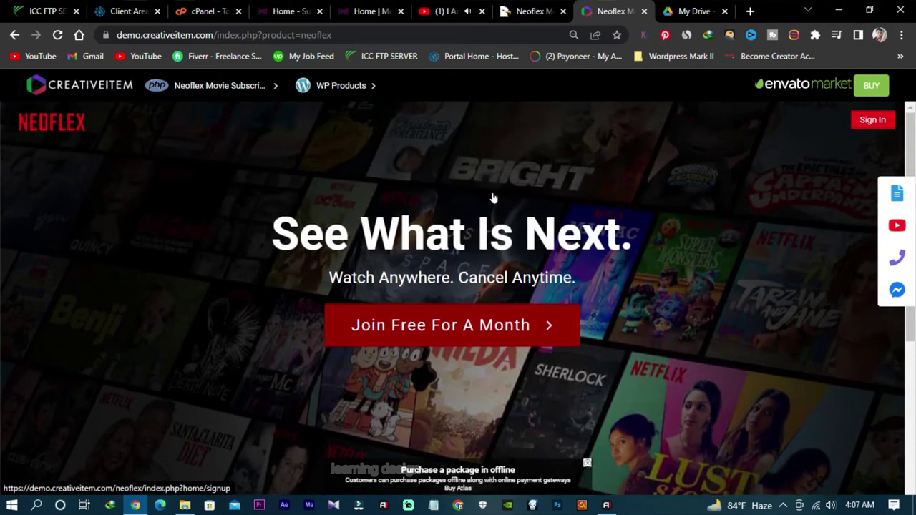
{"action": "scroll", "coordinate": [336, 243], "scroll_direction": "down", "scroll_amount": 5}
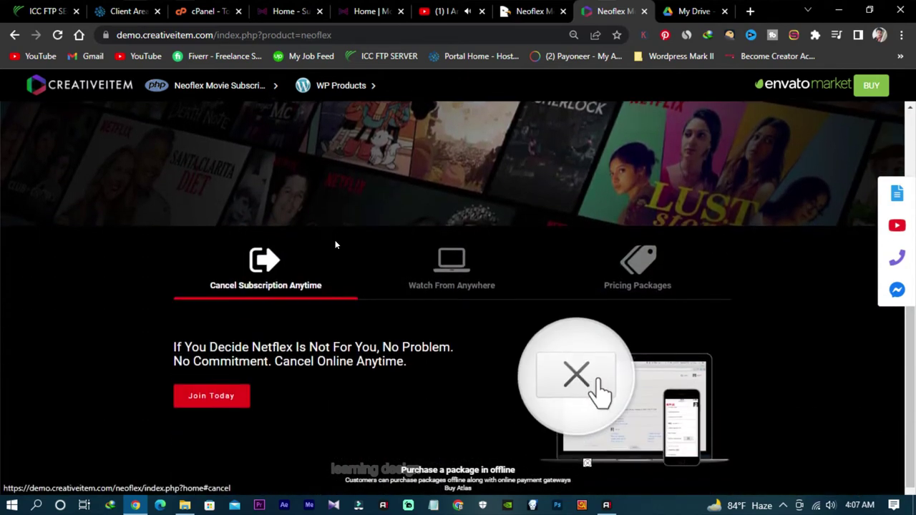
{"action": "left_click", "coordinate": [447, 236]}
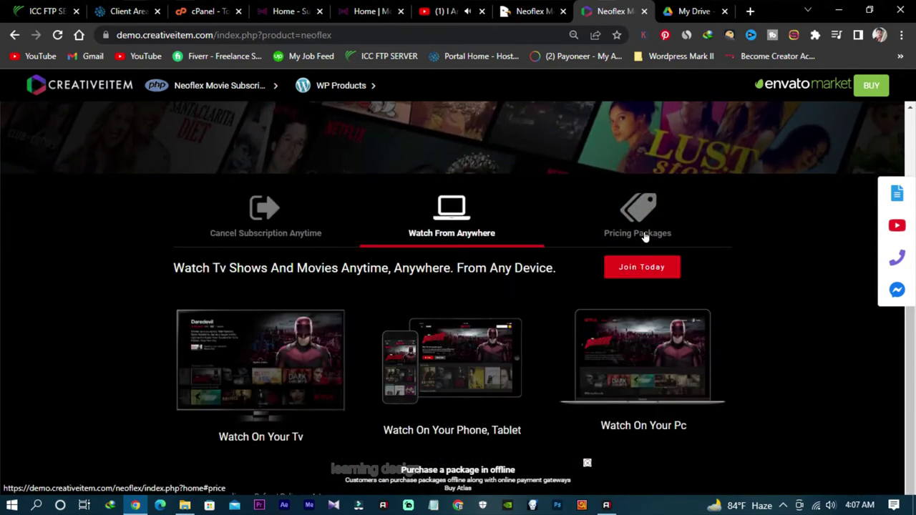
Step: Review the landing page's Pricing Packages comparison table
{"action": "left_click", "coordinate": [644, 236]}
{"action": "scroll", "coordinate": [552, 291], "scroll_direction": "down", "scroll_amount": 1}
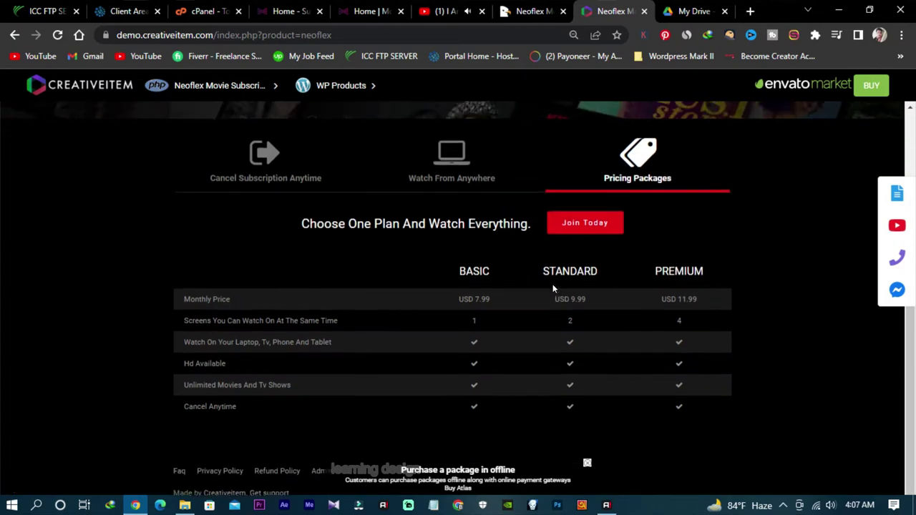
{"action": "scroll", "coordinate": [552, 291], "scroll_direction": "up", "scroll_amount": 3}
{"action": "scroll", "coordinate": [534, 294], "scroll_direction": "down", "scroll_amount": 3}
{"action": "scroll", "coordinate": [534, 296], "scroll_direction": "up", "scroll_amount": 5}
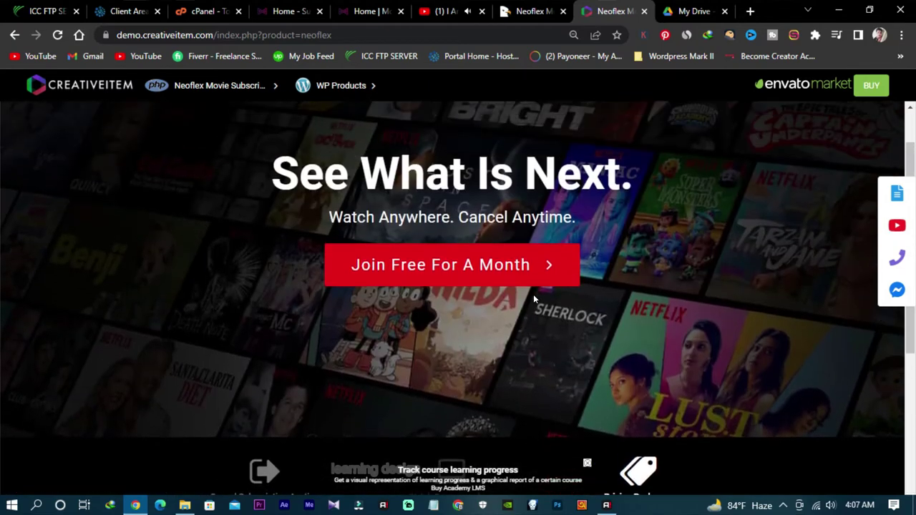
{"action": "scroll", "coordinate": [533, 294], "scroll_direction": "up", "scroll_amount": 1}
{"action": "scroll", "coordinate": [533, 294], "scroll_direction": "down", "scroll_amount": 1}
{"action": "scroll", "coordinate": [532, 293], "scroll_direction": "up", "scroll_amount": 1}
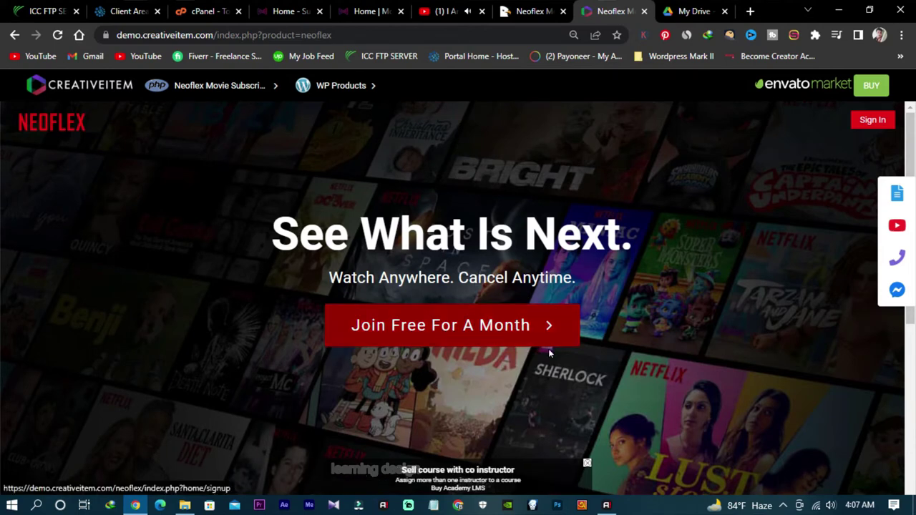
{"action": "scroll", "coordinate": [656, 380], "scroll_direction": "down", "scroll_amount": 3}
{"action": "scroll", "coordinate": [656, 379], "scroll_direction": "up", "scroll_amount": 1}
{"action": "scroll", "coordinate": [656, 380], "scroll_direction": "up", "scroll_amount": 3}
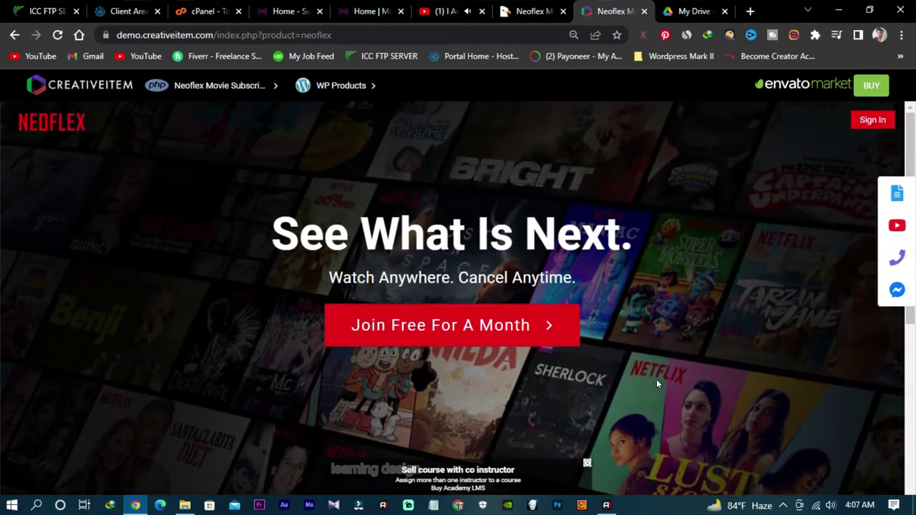
{"action": "scroll", "coordinate": [656, 379], "scroll_direction": "down", "scroll_amount": 6}
{"action": "scroll", "coordinate": [541, 394], "scroll_direction": "down", "scroll_amount": 1}
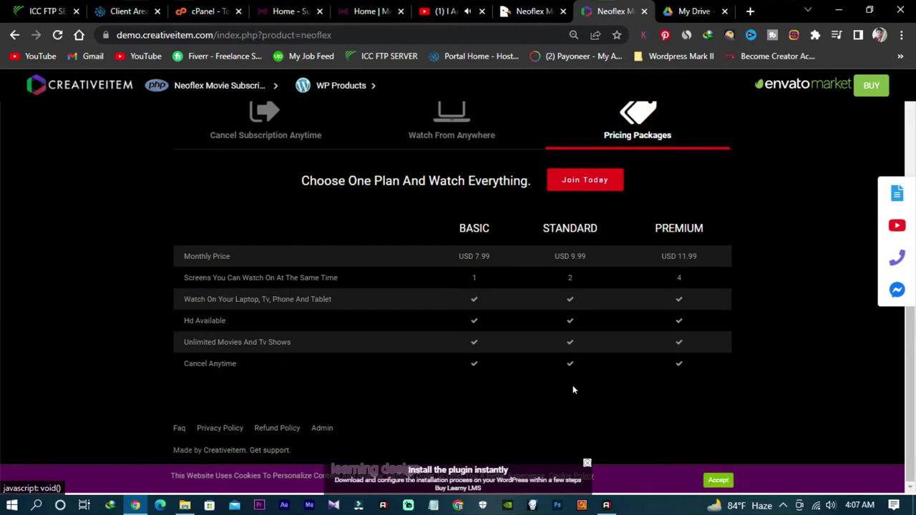
{"action": "scroll", "coordinate": [573, 389], "scroll_direction": "up", "scroll_amount": 7}
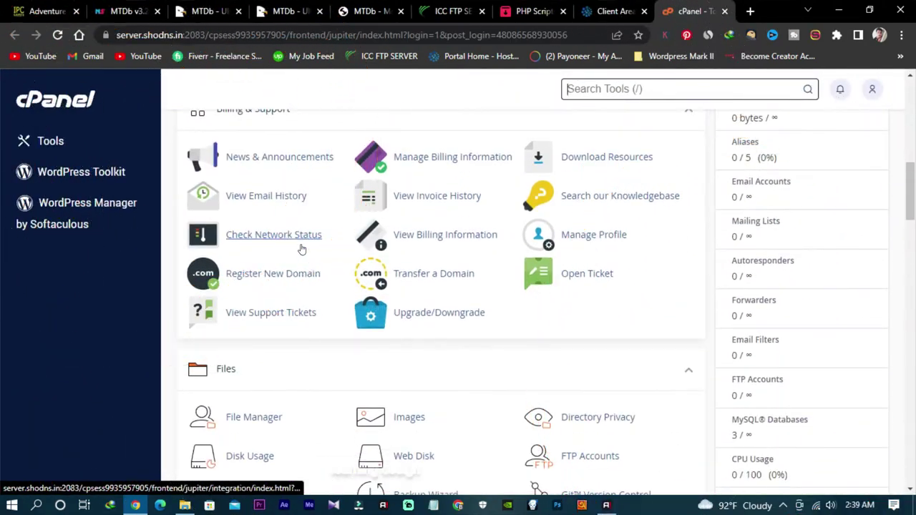
{"action": "scroll", "coordinate": [301, 248], "scroll_direction": "down", "scroll_amount": 10}
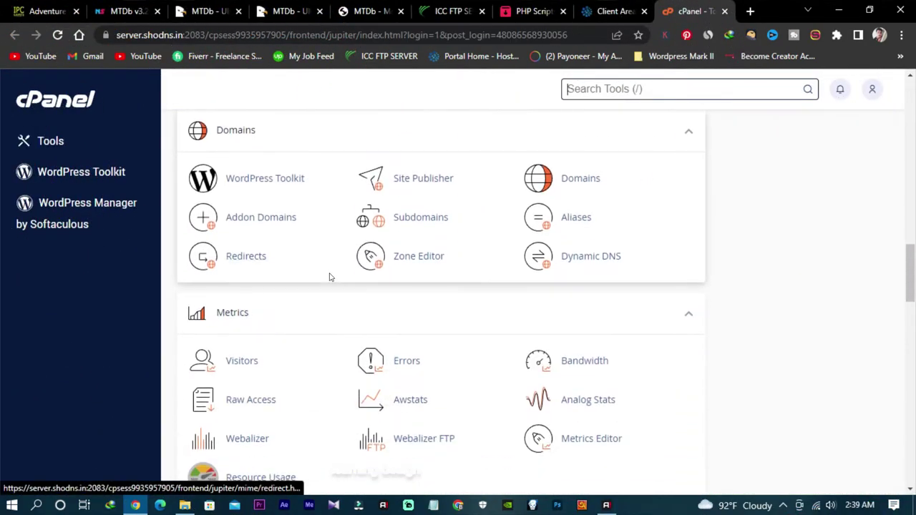
{"action": "left_click", "coordinate": [264, 225]}
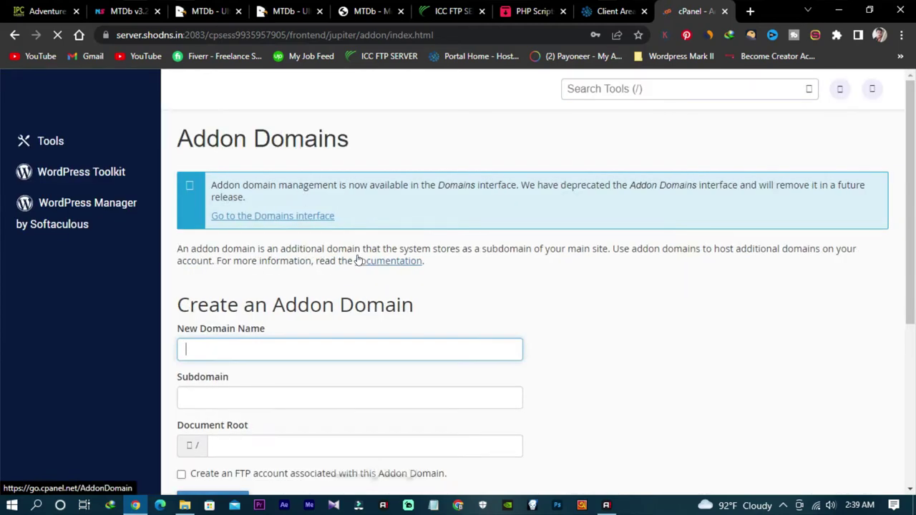
{"action": "scroll", "coordinate": [358, 261], "scroll_direction": "down", "scroll_amount": 3}
{"action": "scroll", "coordinate": [363, 264], "scroll_direction": "down", "scroll_amount": 1}
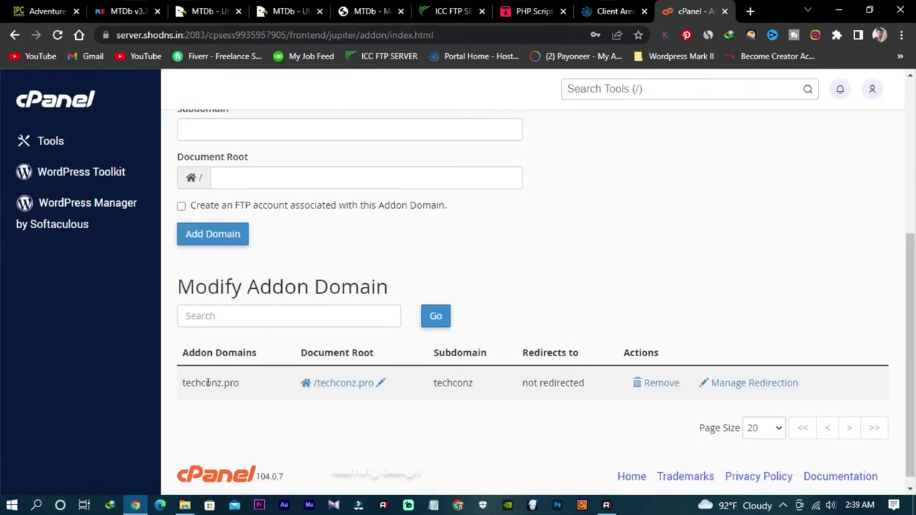
{"action": "left_click", "coordinate": [266, 352]}
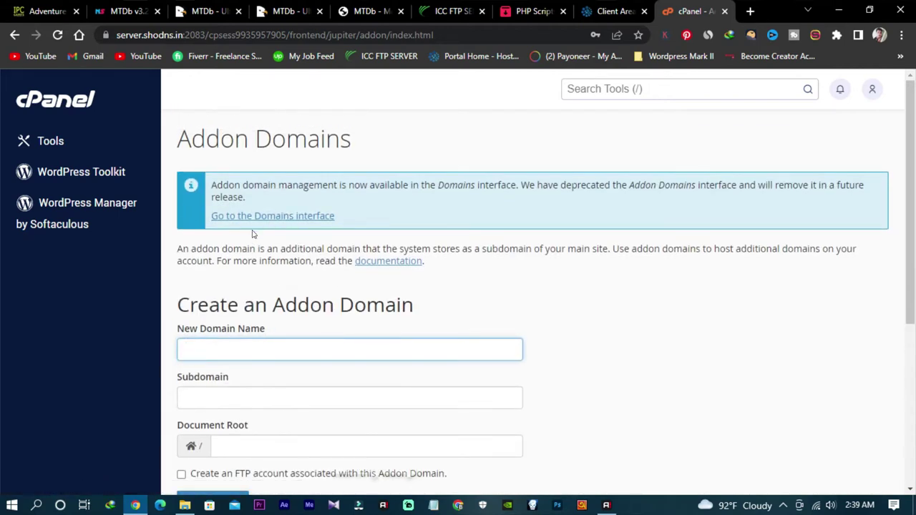
{"action": "scroll", "coordinate": [251, 233], "scroll_direction": "down", "scroll_amount": 1}
{"action": "scroll", "coordinate": [250, 234], "scroll_direction": "up", "scroll_amount": 1}
{"action": "scroll", "coordinate": [469, 250], "scroll_direction": "down", "scroll_amount": 4}
{"action": "scroll", "coordinate": [356, 359], "scroll_direction": "up", "scroll_amount": 4}
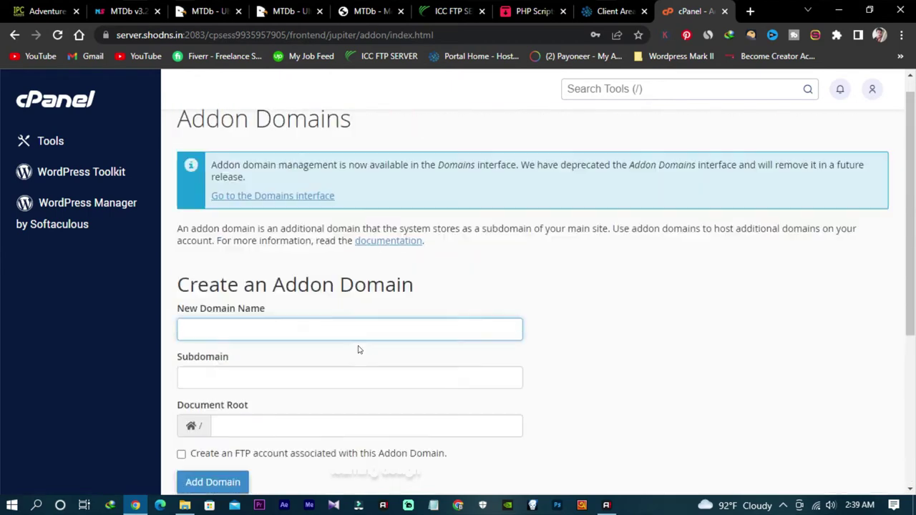
{"action": "left_click", "coordinate": [49, 143]}
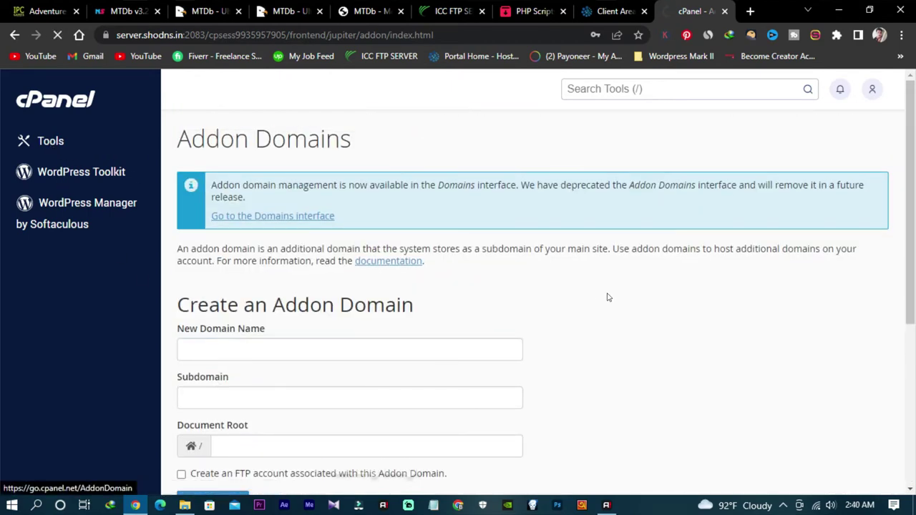
{"action": "scroll", "coordinate": [480, 306], "scroll_direction": "down", "scroll_amount": 10}
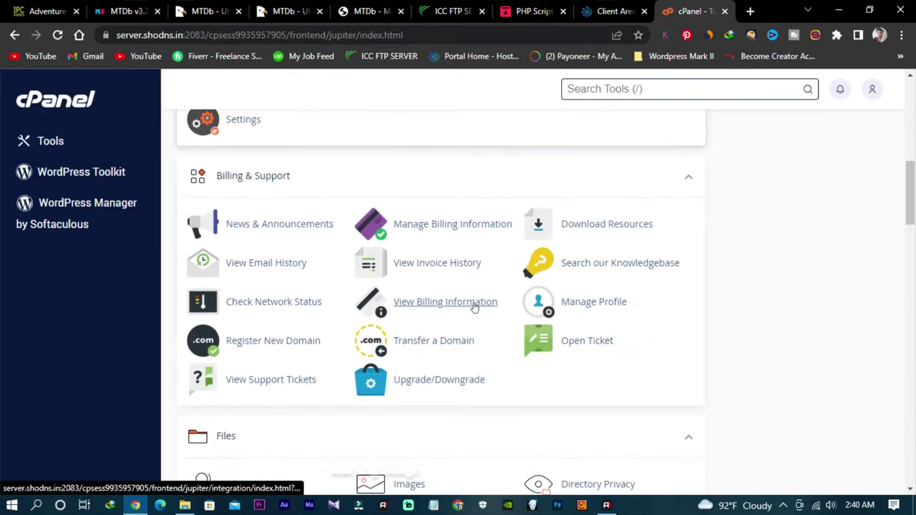
Step: In File Manager, delete everything inside the techconz.pro folder
{"action": "scroll", "coordinate": [418, 299], "scroll_direction": "up", "scroll_amount": 1}
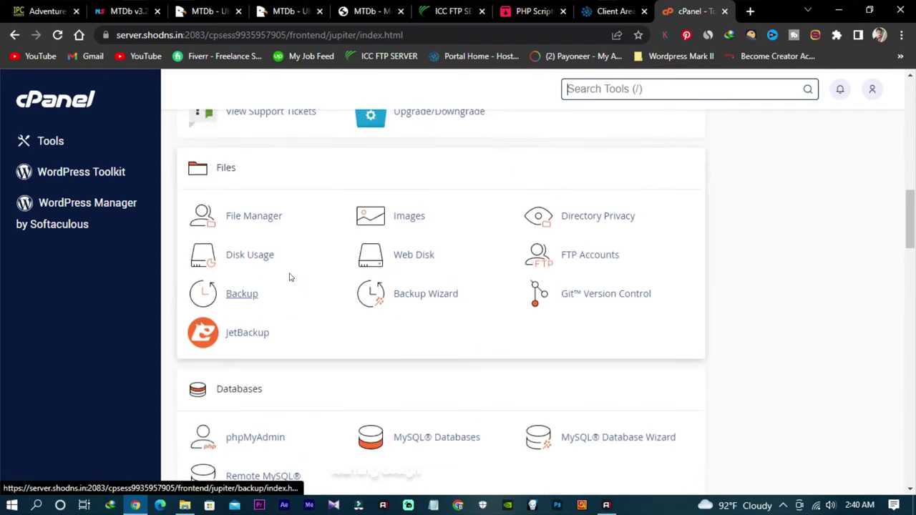
{"action": "left_click", "coordinate": [244, 214]}
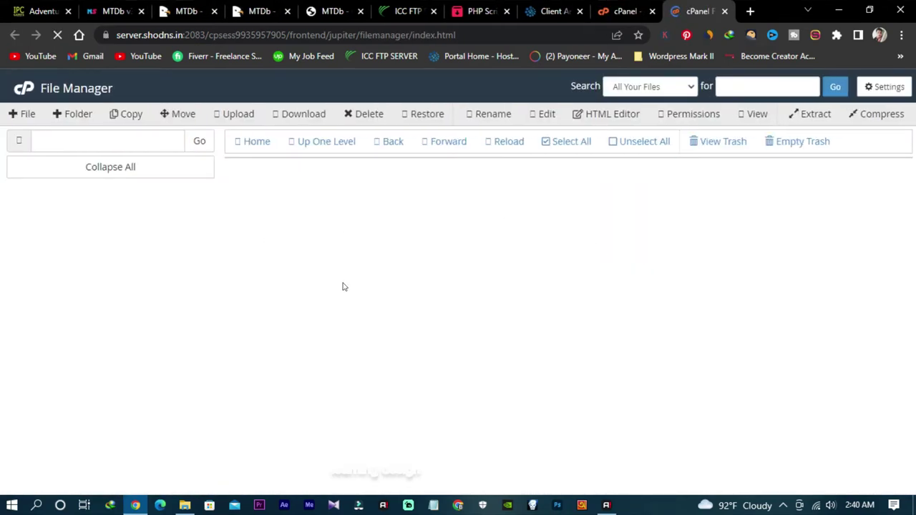
{"action": "scroll", "coordinate": [408, 370], "scroll_direction": "down", "scroll_amount": 5}
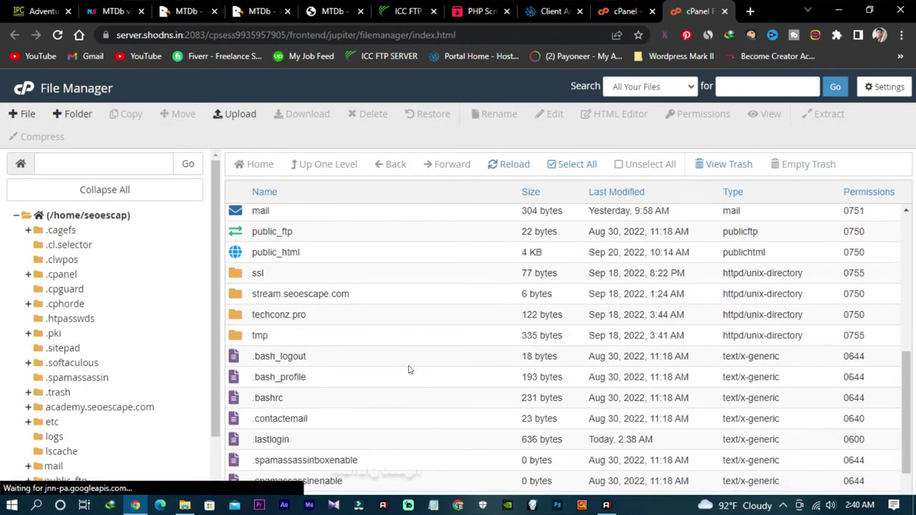
{"action": "scroll", "coordinate": [409, 370], "scroll_direction": "down", "scroll_amount": 1}
{"action": "double_click", "coordinate": [322, 268]}
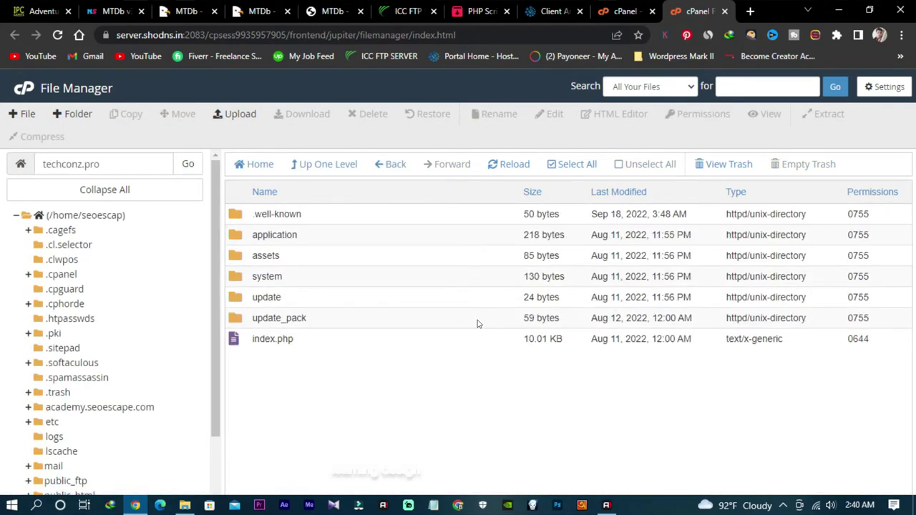
{"action": "left_click", "coordinate": [576, 167]}
{"action": "right_click", "coordinate": [344, 265]}
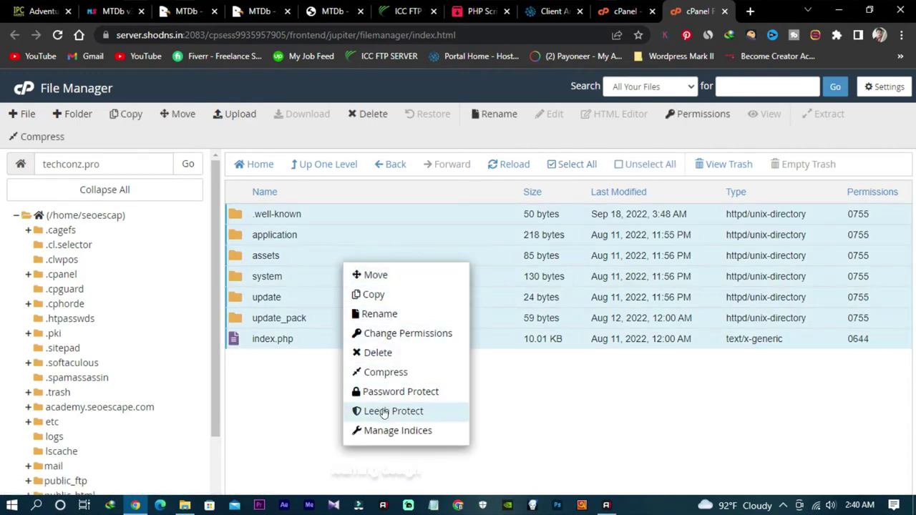
{"action": "left_click", "coordinate": [376, 352]}
{"action": "left_click", "coordinate": [562, 352]}
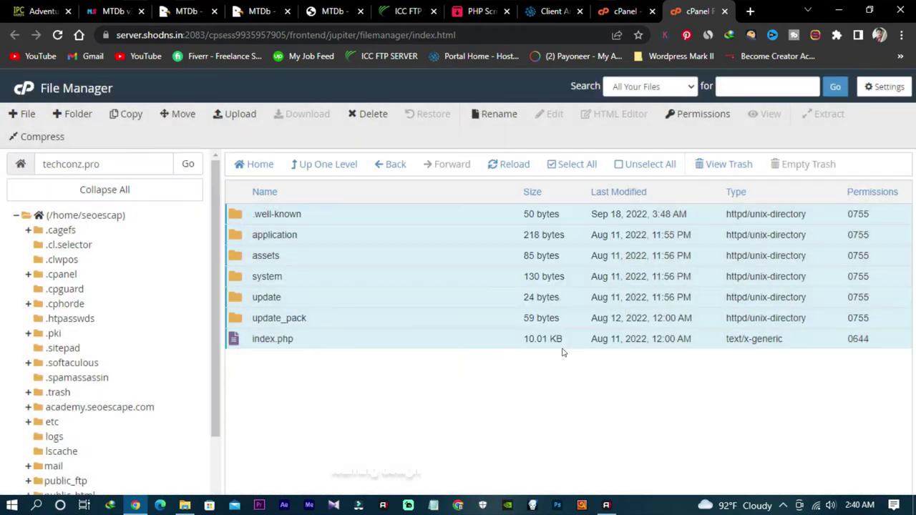
Step: Empty the trash permanently and reopen the now-empty techconz.pro folder
{"action": "left_click", "coordinate": [747, 167]}
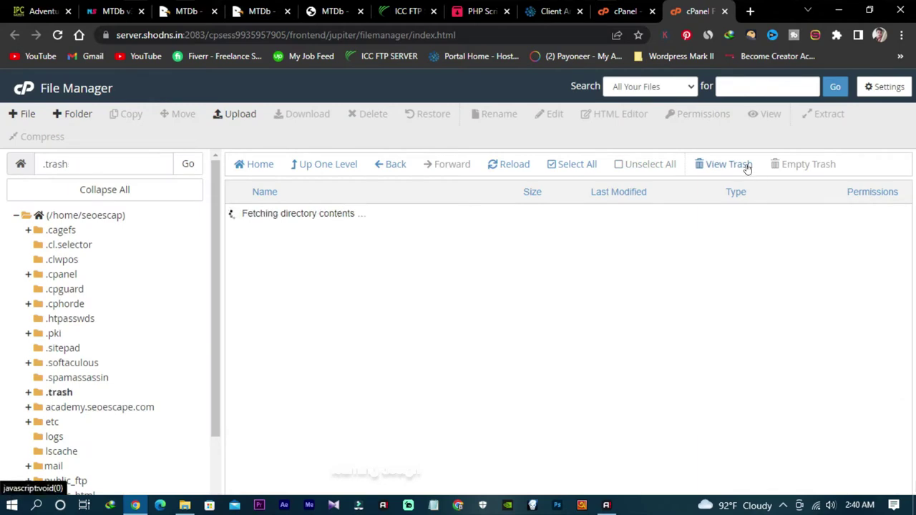
{"action": "left_click", "coordinate": [798, 166]}
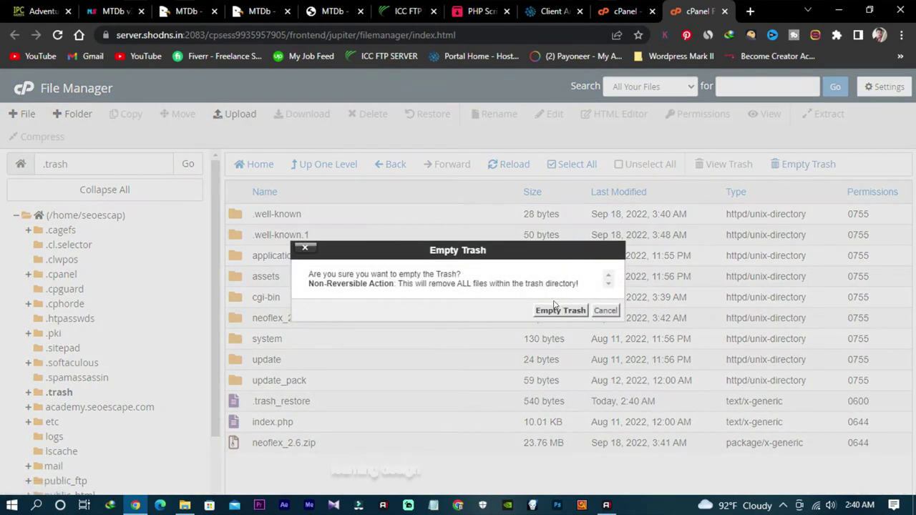
{"action": "left_click", "coordinate": [560, 310]}
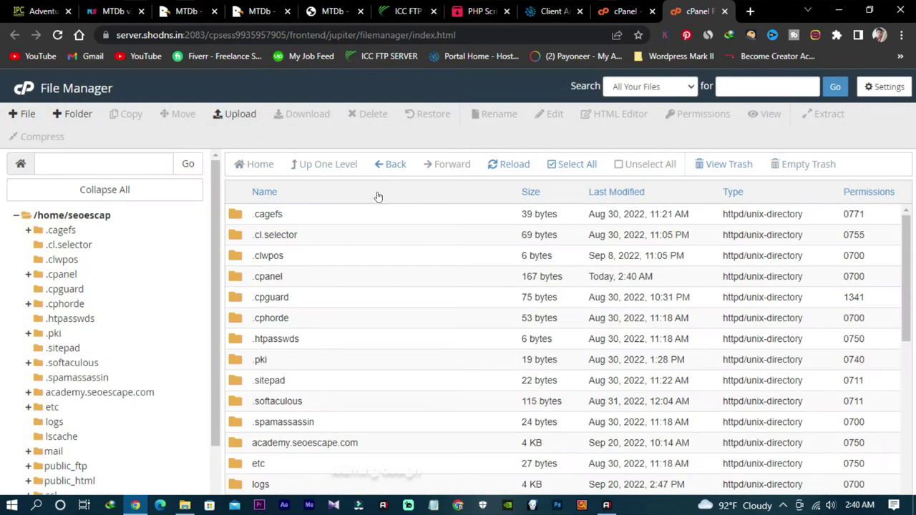
{"action": "scroll", "coordinate": [357, 341], "scroll_direction": "down", "scroll_amount": 5}
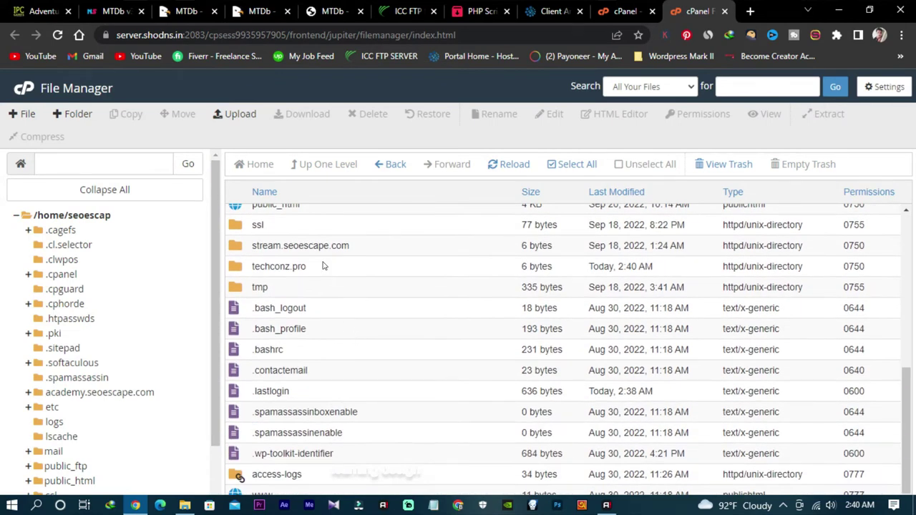
{"action": "double_click", "coordinate": [322, 266]}
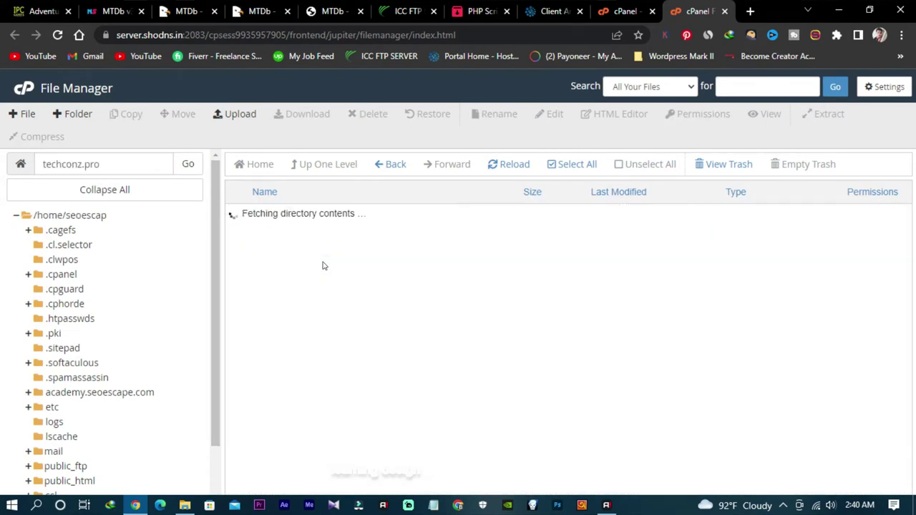
Step: Start an upload to techconz.pro and extract the Neoflex v2.4 archive in Downloads
{"action": "left_click", "coordinate": [238, 116]}
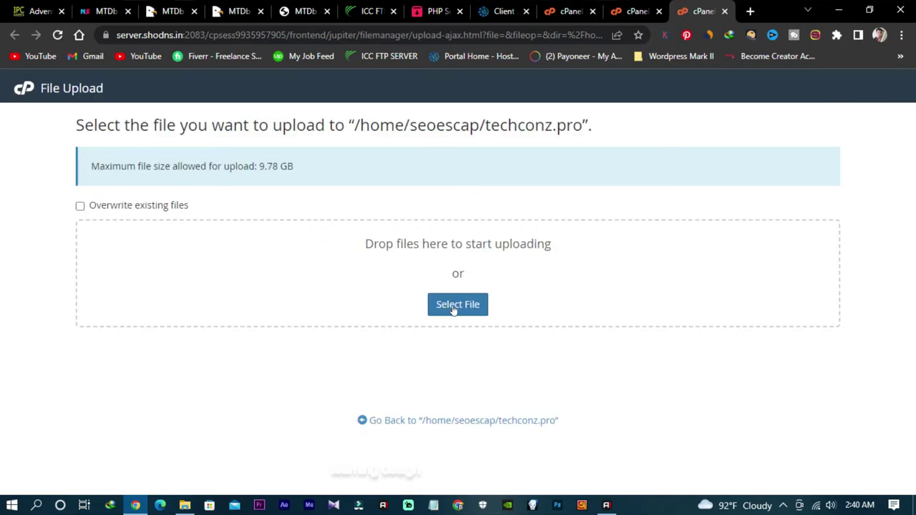
{"action": "left_click", "coordinate": [456, 307]}
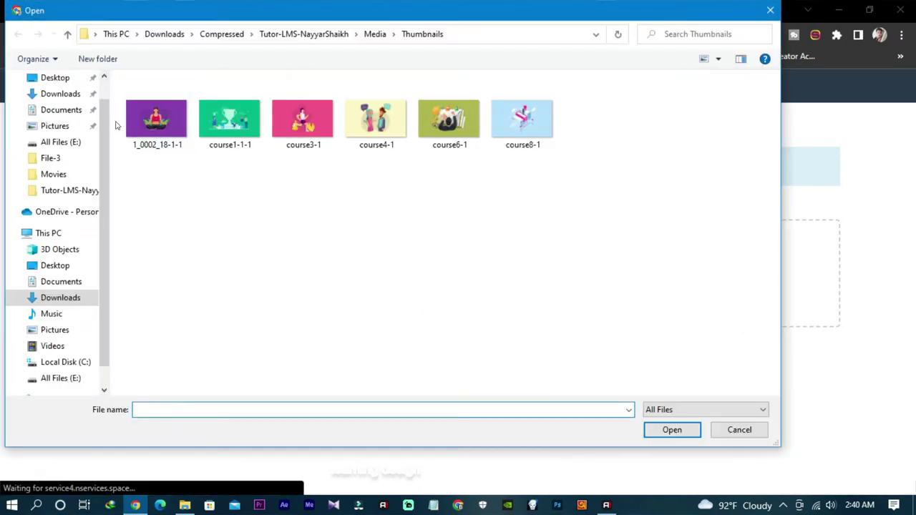
{"action": "left_click", "coordinate": [78, 94]}
{"action": "left_click", "coordinate": [169, 133]}
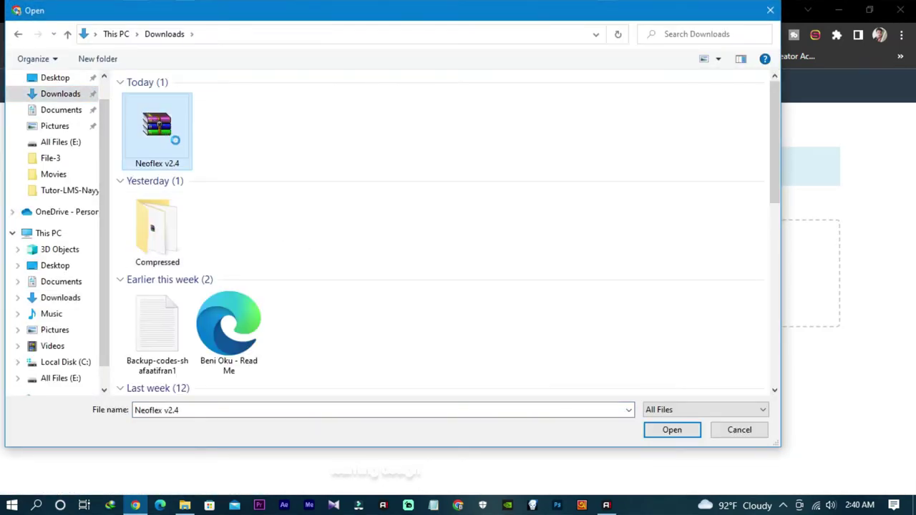
{"action": "right_click", "coordinate": [167, 132]}
{"action": "left_click", "coordinate": [208, 193]}
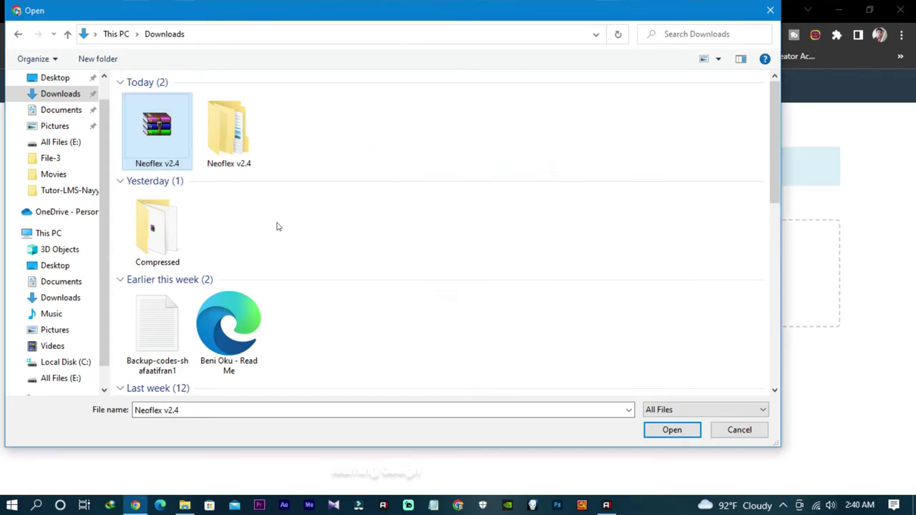
Step: Browse the extracted Neoflex v2.4 folders, returning to the one with Documentation, Neoflex and ReadMe First
{"action": "double_click", "coordinate": [230, 132]}
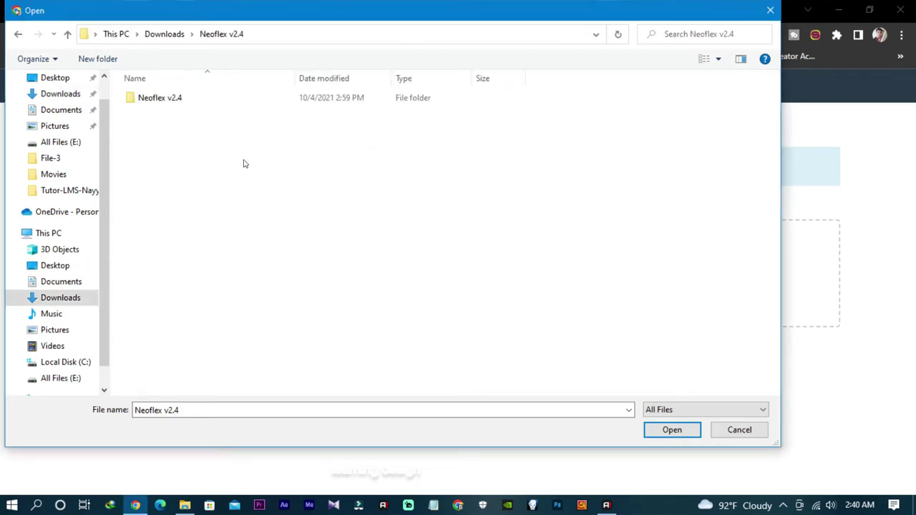
{"action": "double_click", "coordinate": [170, 99]}
{"action": "double_click", "coordinate": [156, 113]}
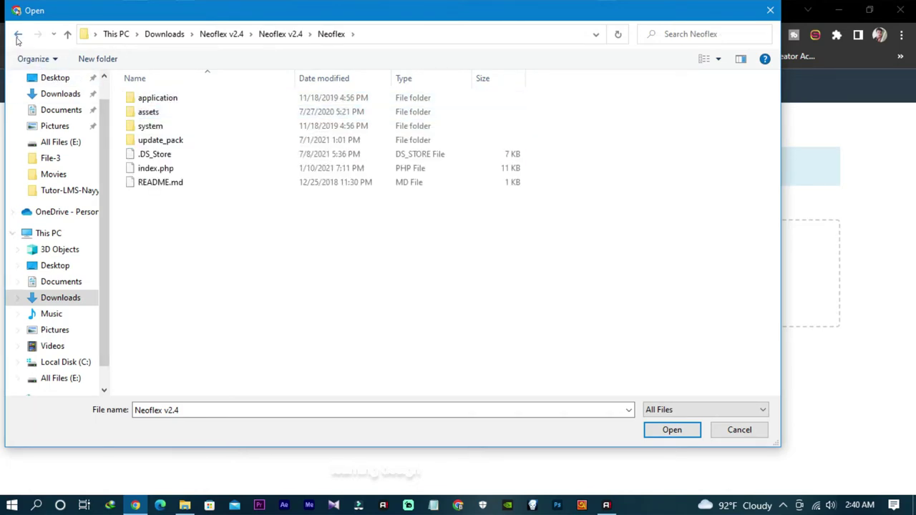
{"action": "left_click", "coordinate": [19, 35]}
Step: Pack the Neoflex folder into a ZIP archive, Neoflex.zip, with WinRAR
{"action": "right_click", "coordinate": [168, 114]}
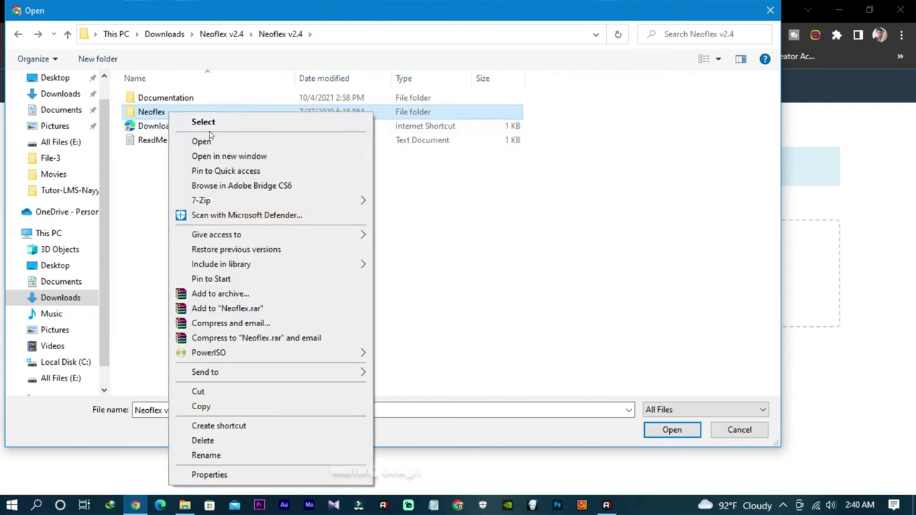
{"action": "left_click", "coordinate": [221, 294]}
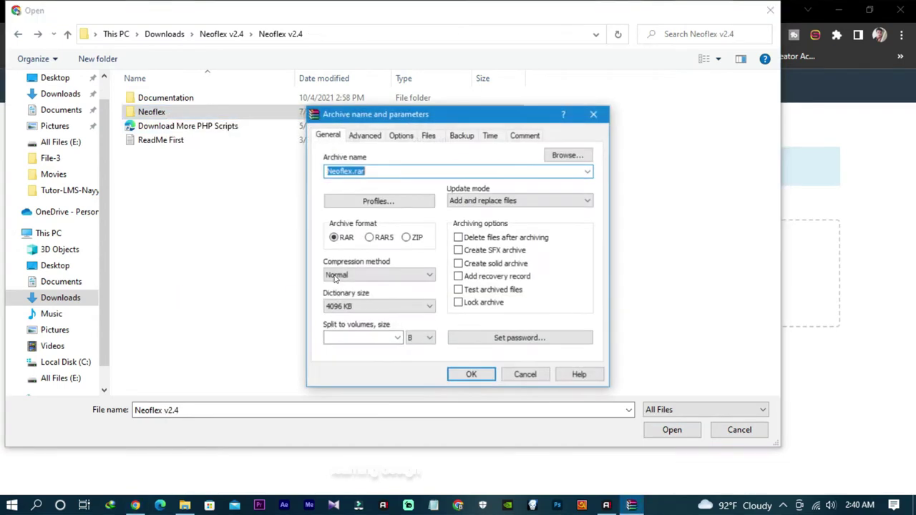
{"action": "left_click", "coordinate": [407, 237]}
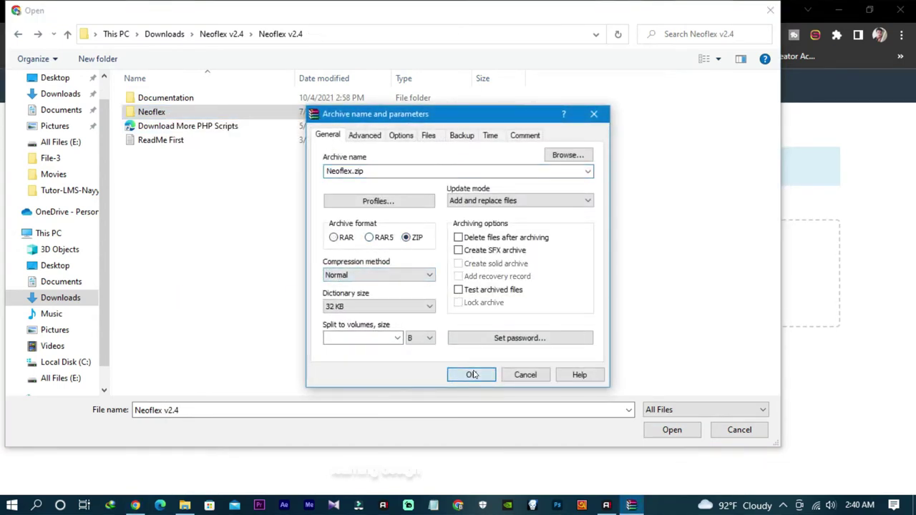
{"action": "left_click", "coordinate": [471, 375]}
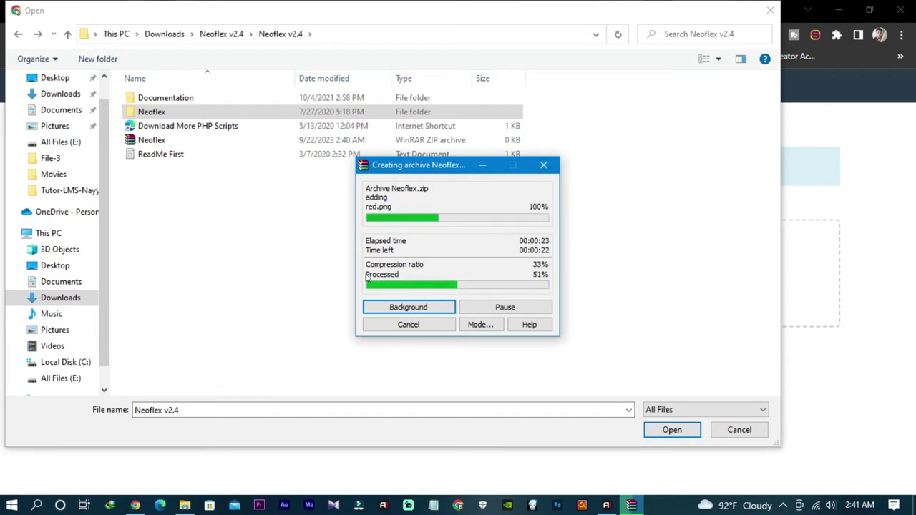
Step: Read the ReadMe First file in Notepad and close it
{"action": "left_click", "coordinate": [174, 155]}
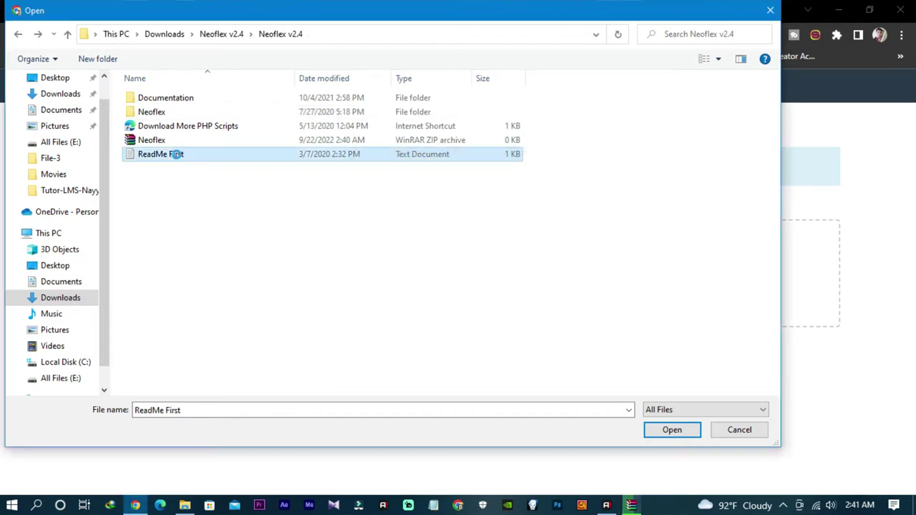
{"action": "right_click", "coordinate": [172, 155]}
{"action": "left_click", "coordinate": [202, 166]}
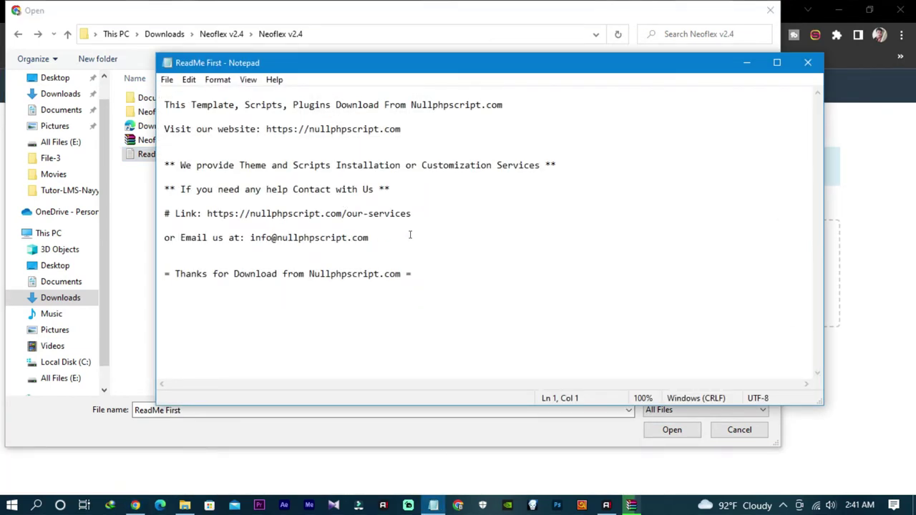
{"action": "left_click", "coordinate": [807, 62]}
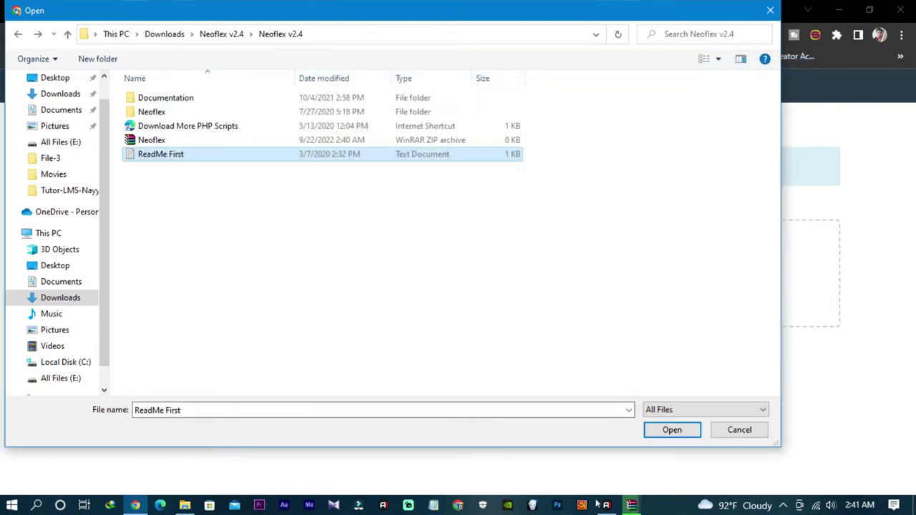
Step: Once archiving finishes, pick the 23,601 KB Neoflex.zip as the upload file
{"action": "left_click", "coordinate": [631, 505]}
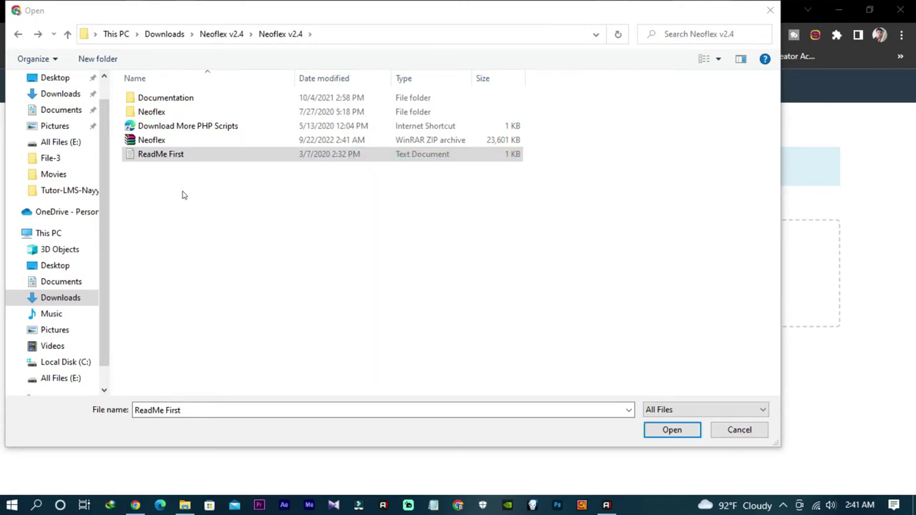
{"action": "left_click", "coordinate": [183, 194]}
{"action": "left_click", "coordinate": [151, 140]}
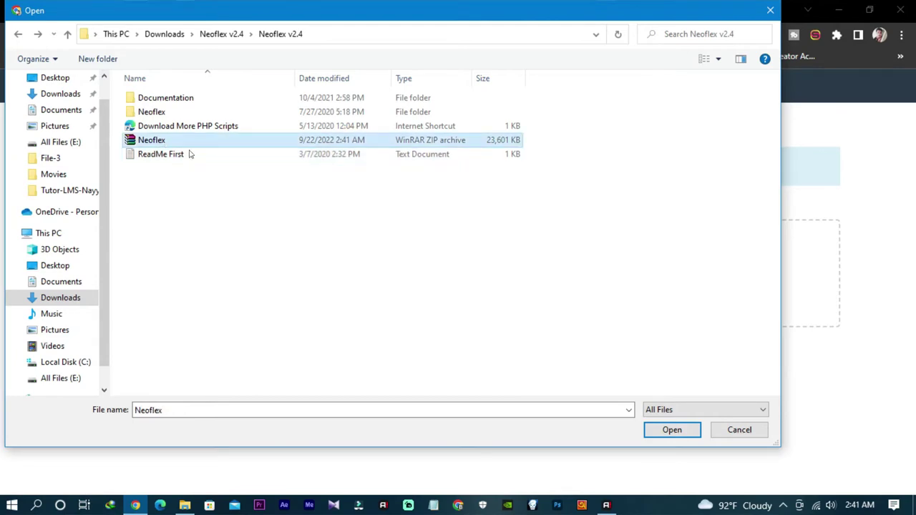
{"action": "left_click", "coordinate": [669, 429]}
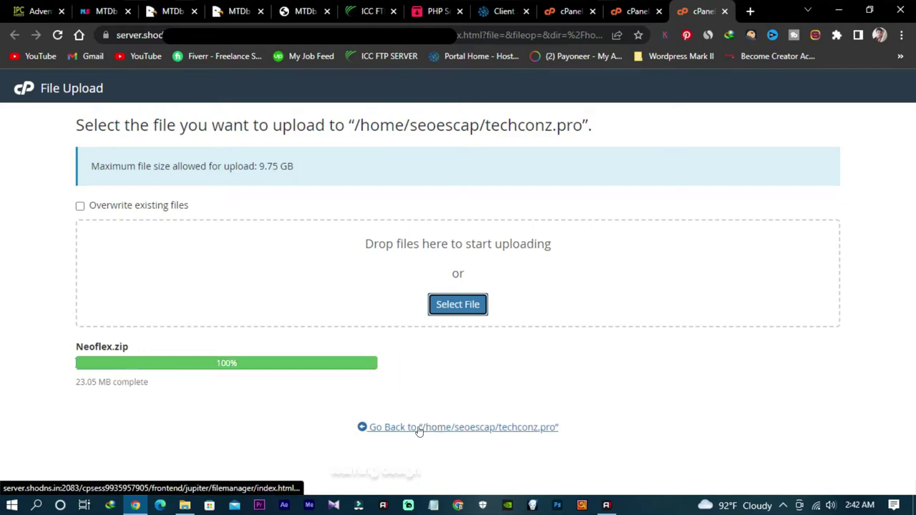
Step: Back in techconz.pro, extract the uploaded Neoflex.zip there
{"action": "left_click", "coordinate": [443, 428]}
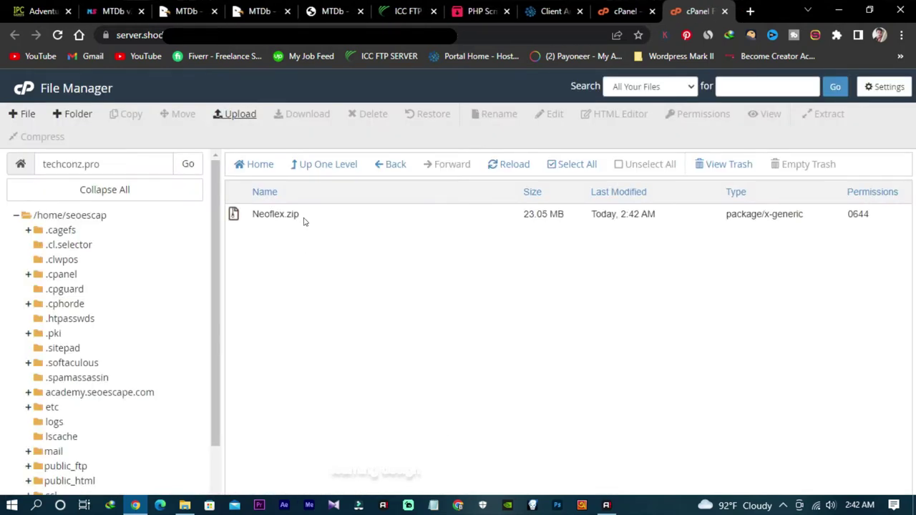
{"action": "right_click", "coordinate": [304, 221]}
{"action": "left_click", "coordinate": [358, 365]}
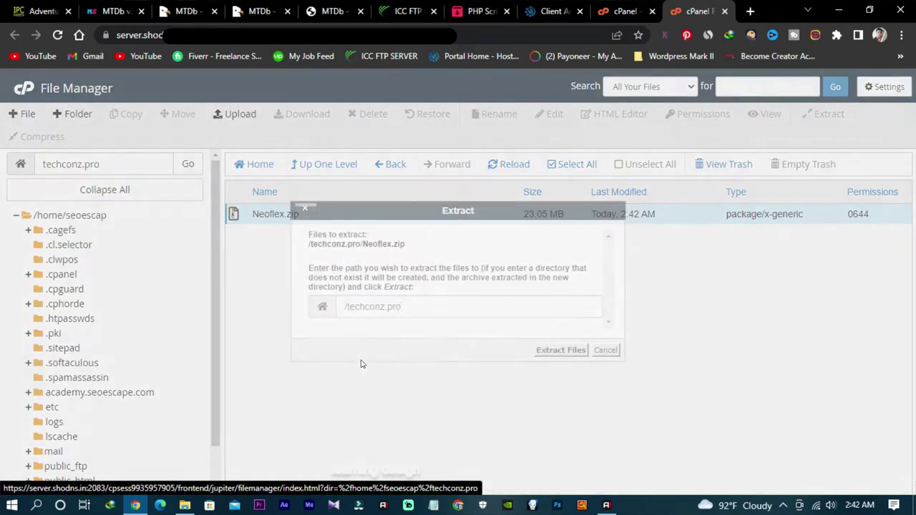
{"action": "left_click", "coordinate": [560, 350]}
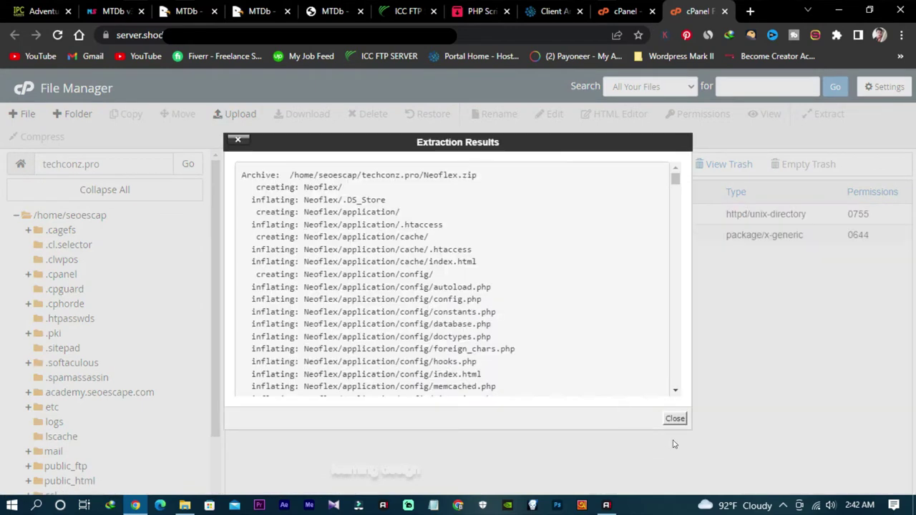
{"action": "left_click", "coordinate": [675, 419]}
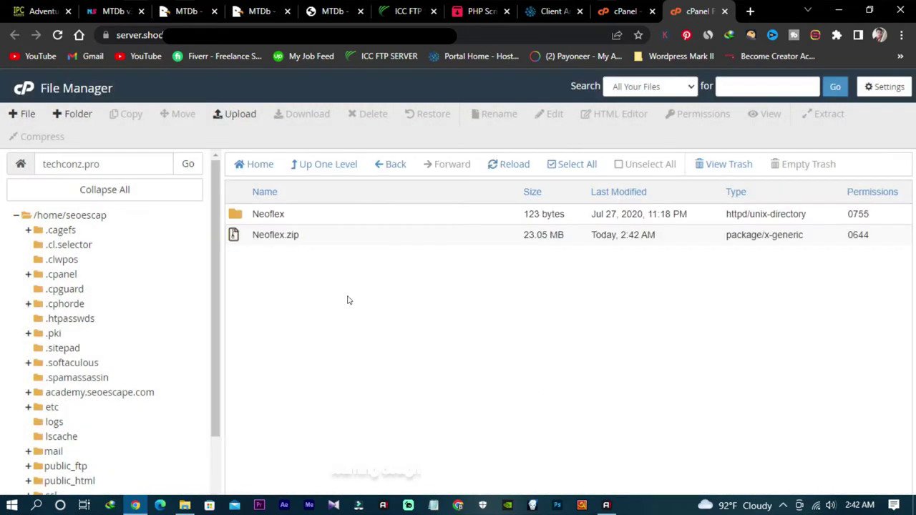
Step: Delete Neoflex.zip and open the extracted Neoflex folder
{"action": "right_click", "coordinate": [309, 238]}
{"action": "left_click", "coordinate": [347, 365]}
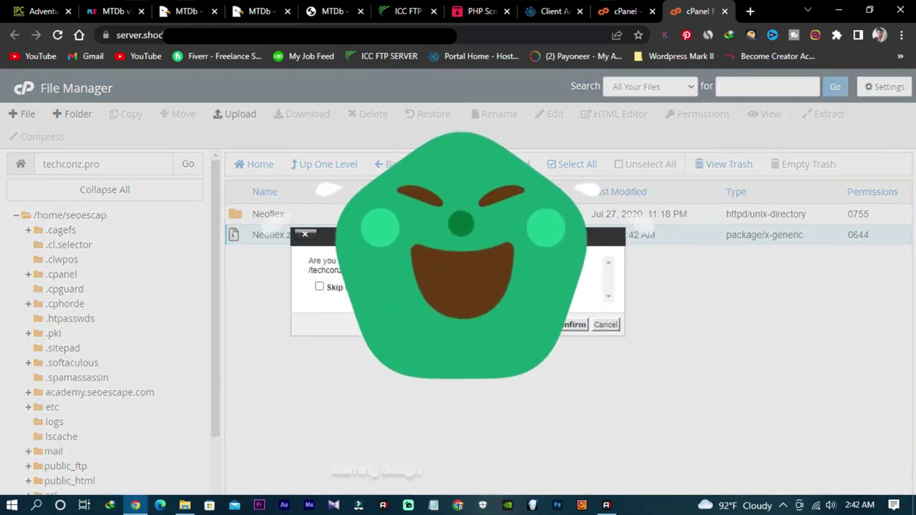
{"action": "left_click", "coordinate": [574, 324]}
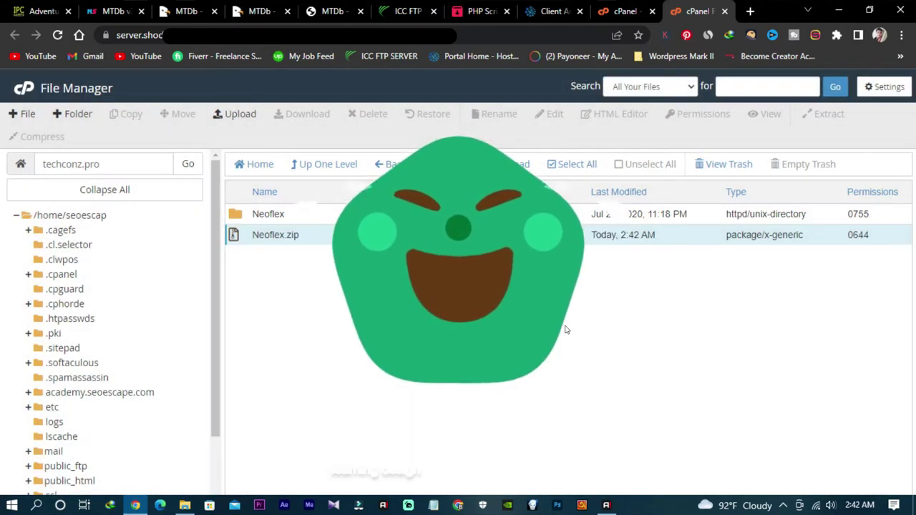
{"action": "double_click", "coordinate": [290, 213]}
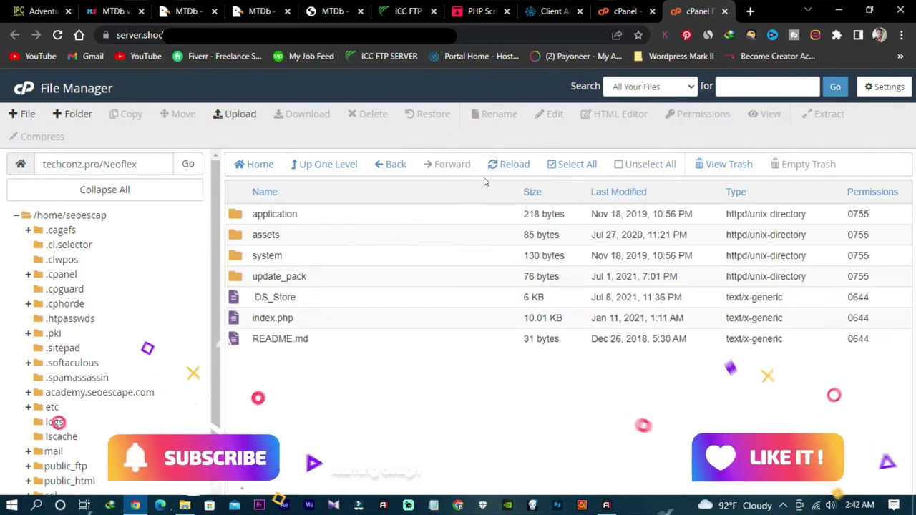
Step: Move all Neoflex folder contents up into techconz.pro by trimming /Neoflex from the path
{"action": "left_click", "coordinate": [569, 165]}
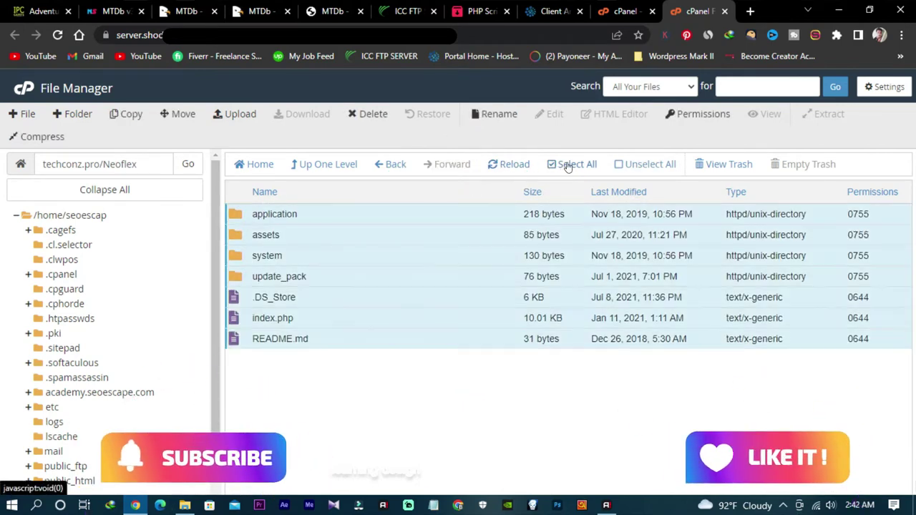
{"action": "right_click", "coordinate": [350, 214]}
{"action": "left_click", "coordinate": [372, 165]}
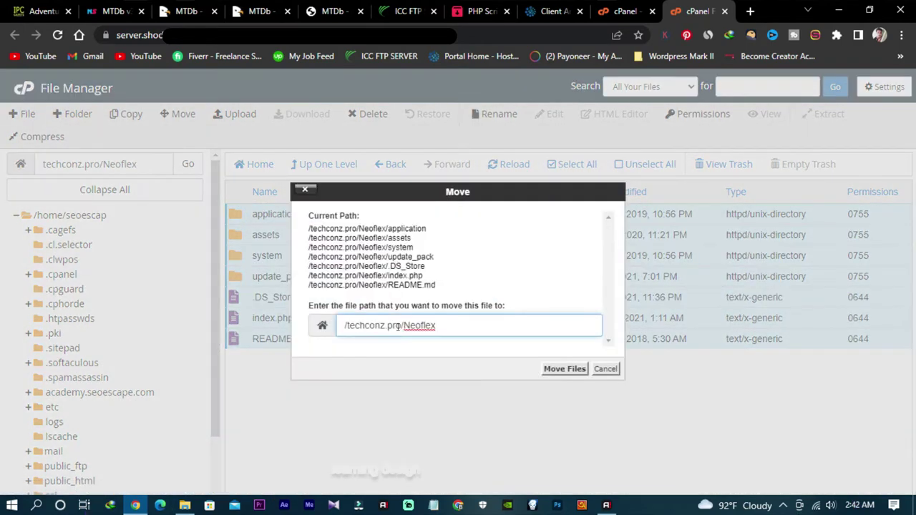
{"action": "left_click_drag", "start_coordinate": [401, 325], "coordinate": [455, 320]}
{"action": "key", "text": "BackSpace"}
{"action": "left_click", "coordinate": [558, 369]}
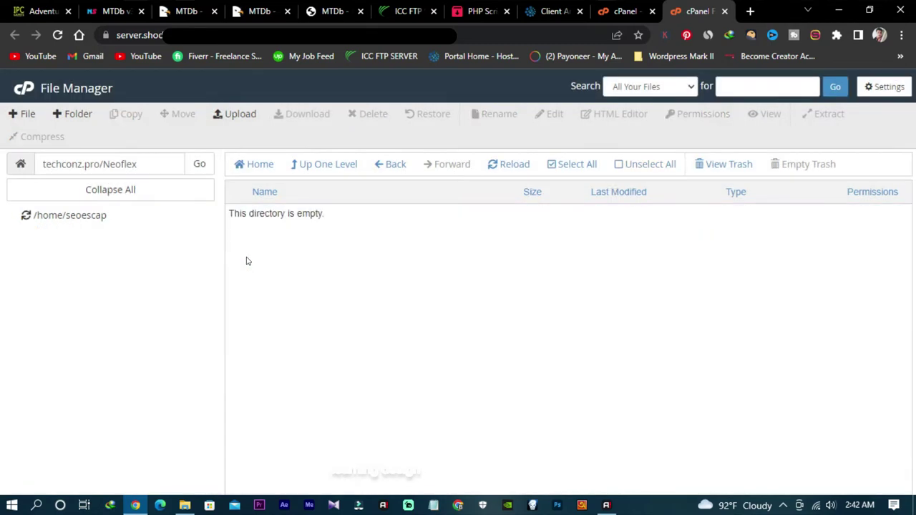
{"action": "left_click", "coordinate": [396, 167]}
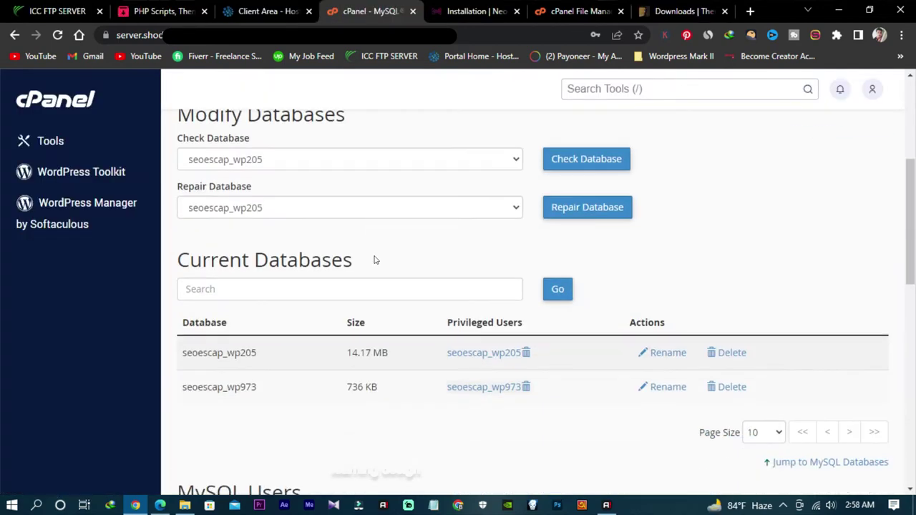
Step: Create the seoescap_cinemaplex MySQL database and return to MySQL Databases
{"action": "scroll", "coordinate": [373, 260], "scroll_direction": "down", "scroll_amount": 10}
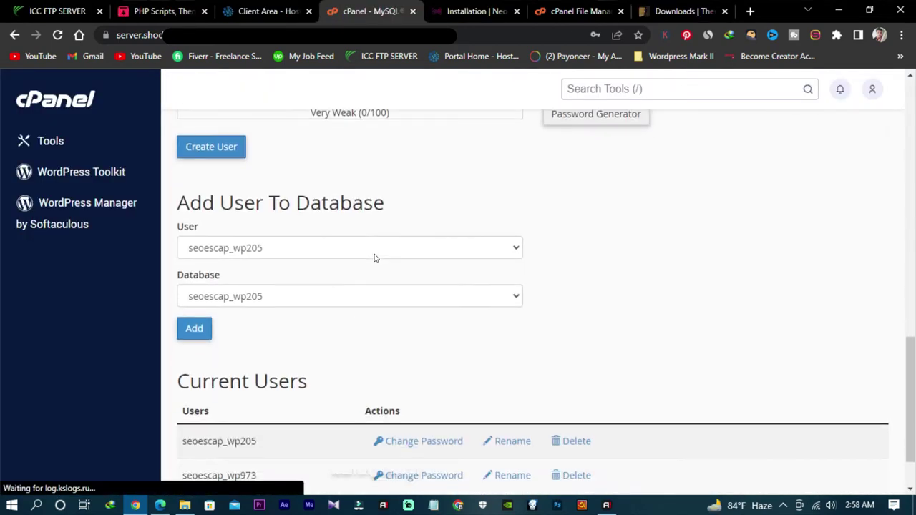
{"action": "scroll", "coordinate": [373, 257], "scroll_direction": "up", "scroll_amount": 10}
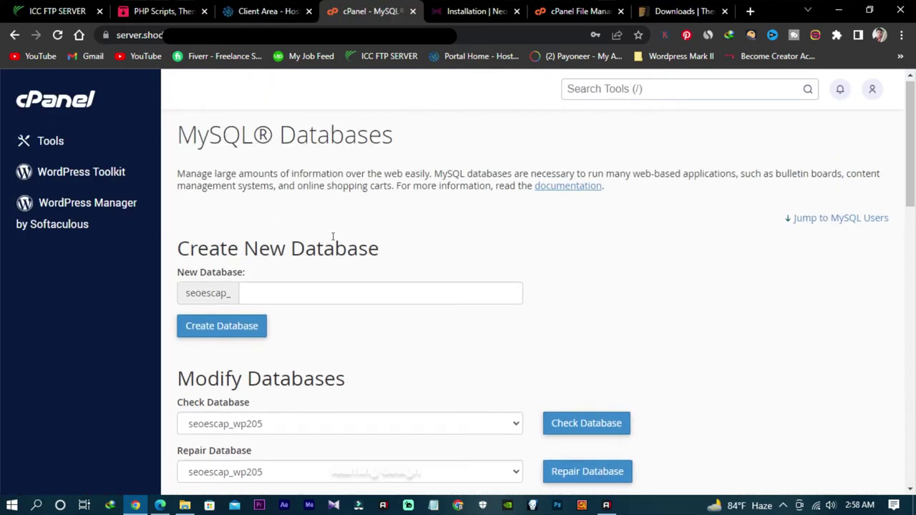
{"action": "left_click", "coordinate": [329, 290]}
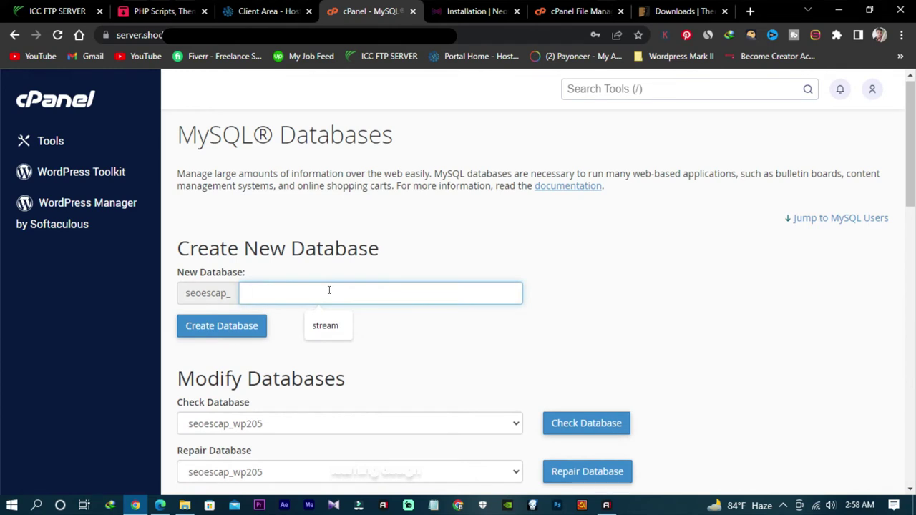
{"action": "type", "text": "cinemap"}
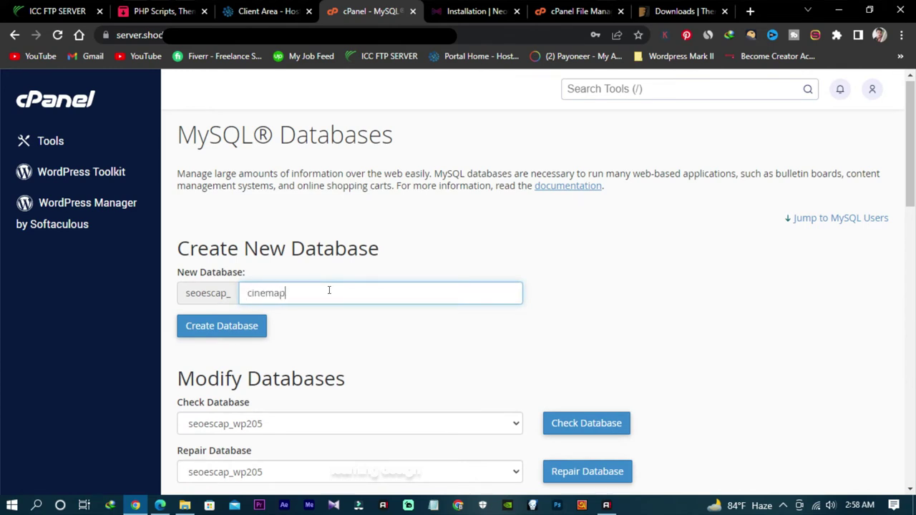
{"action": "type", "text": "lex"}
{"action": "scroll", "coordinate": [296, 322], "scroll_direction": "down", "scroll_amount": 1}
{"action": "left_click", "coordinate": [223, 261]}
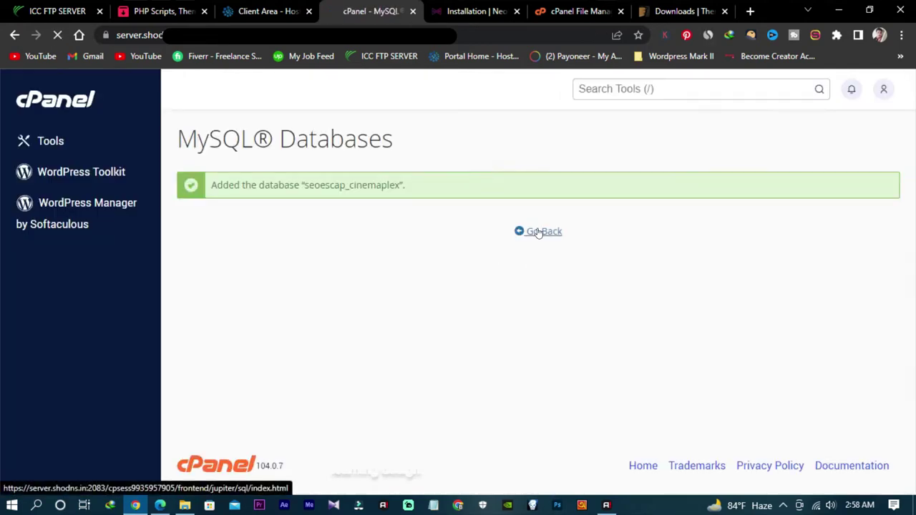
{"action": "left_click", "coordinate": [531, 231]}
Step: Create MySQL user cinemaplex with a strong, confirmed password saved in the browser
{"action": "scroll", "coordinate": [336, 250], "scroll_direction": "down", "scroll_amount": 10}
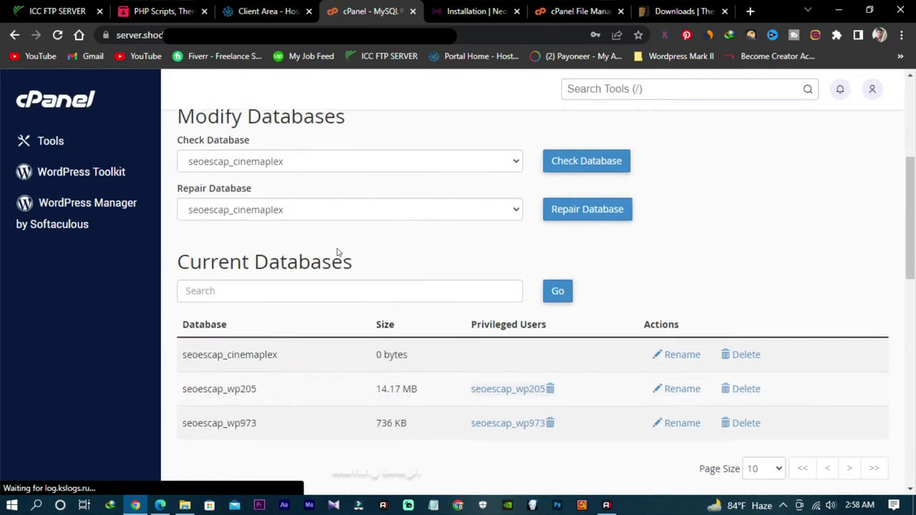
{"action": "scroll", "coordinate": [319, 328], "scroll_direction": "down", "scroll_amount": 1}
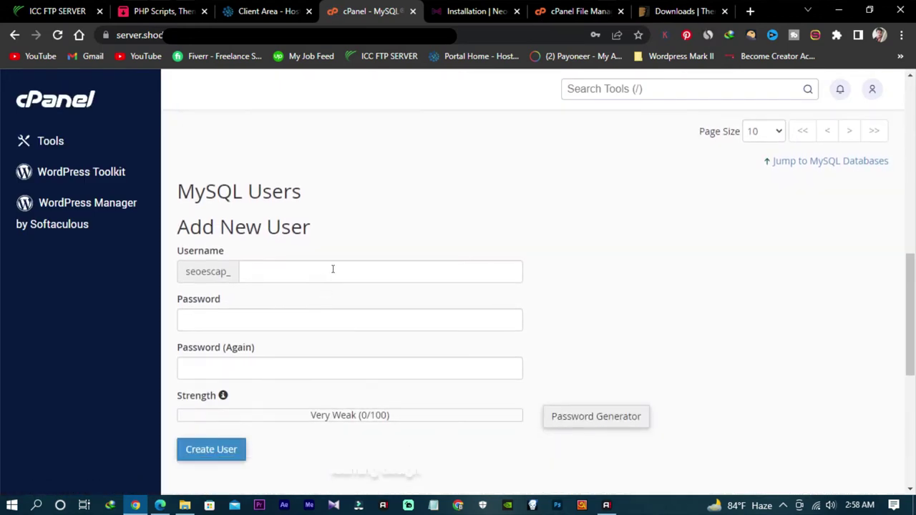
{"action": "left_click", "coordinate": [334, 268]}
{"action": "type", "text": "cinemaplex"}
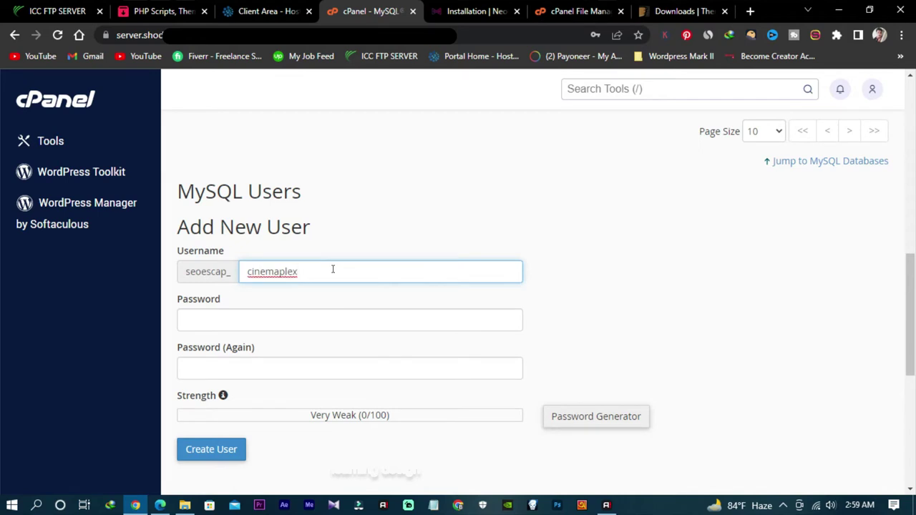
{"action": "left_click", "coordinate": [350, 318]}
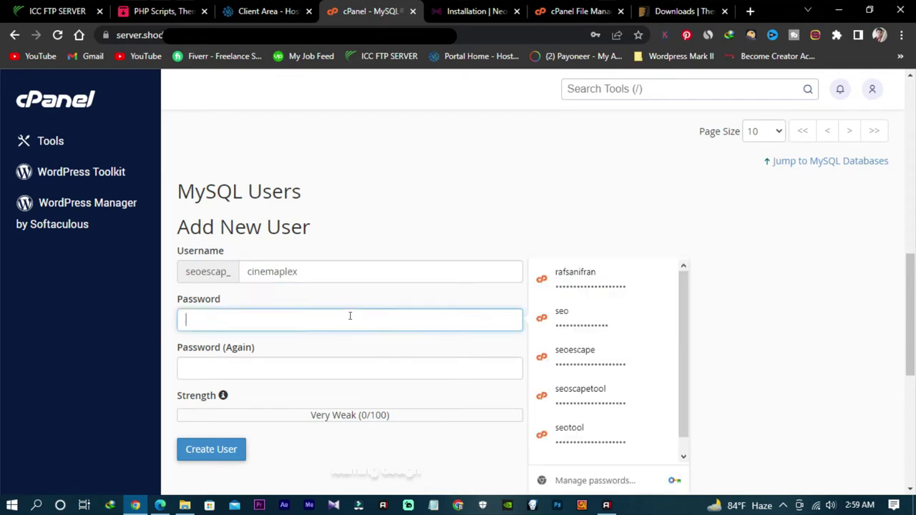
{"action": "type", "text": "•••••••"}
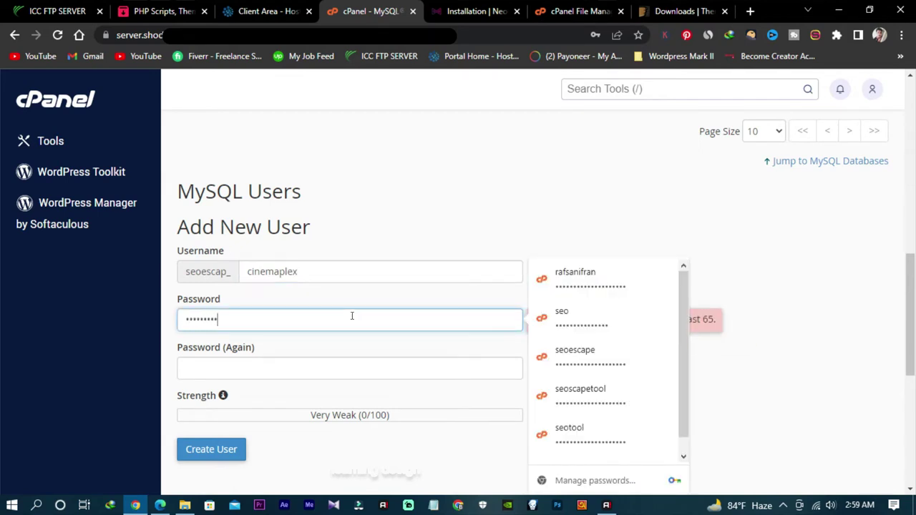
{"action": "type", "text": "••••••"}
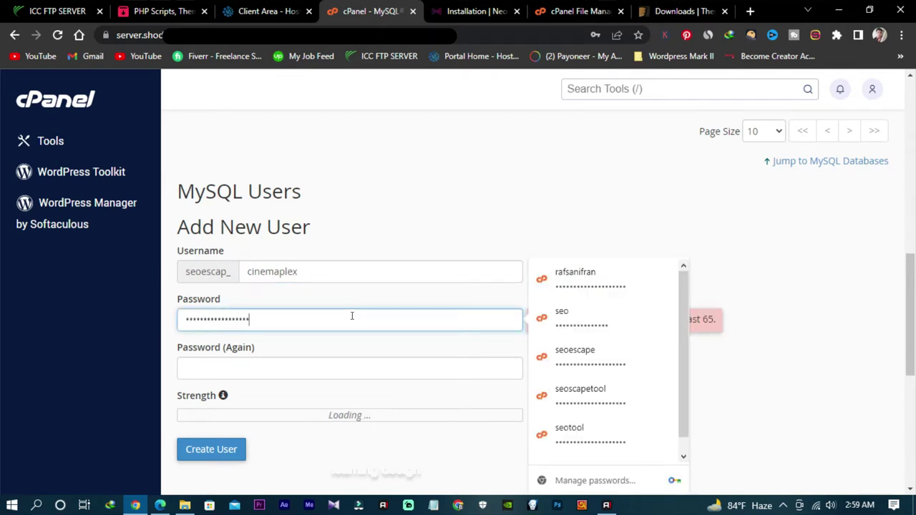
{"action": "left_click", "coordinate": [393, 364]}
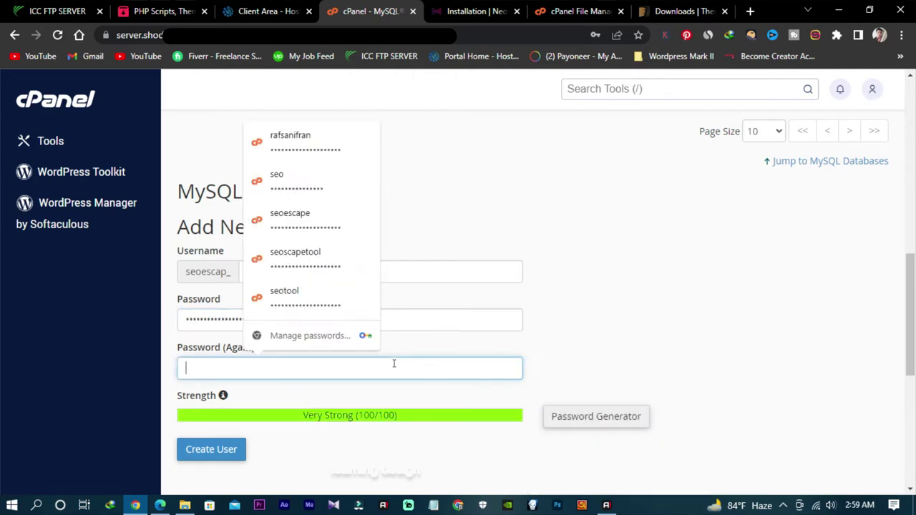
{"action": "type", "text": "•••••"}
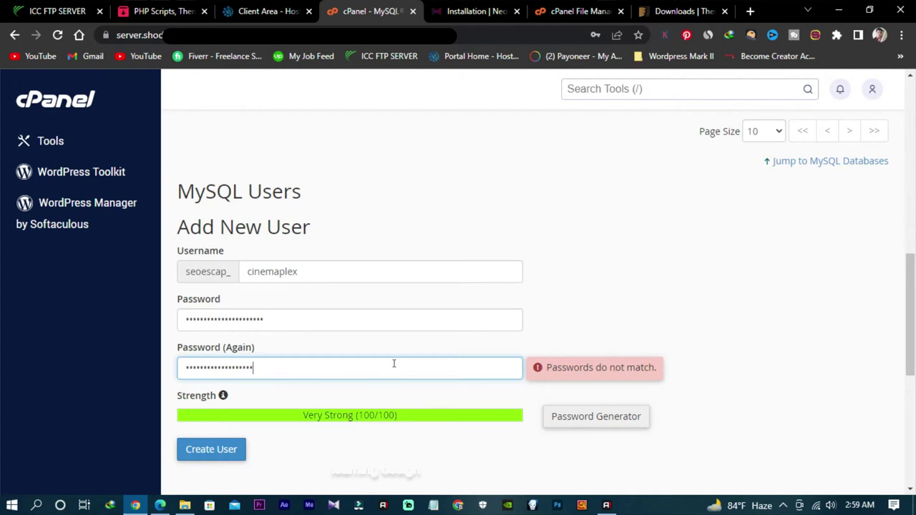
{"action": "type", "text": "•••"}
{"action": "scroll", "coordinate": [317, 405], "scroll_direction": "down", "scroll_amount": 1}
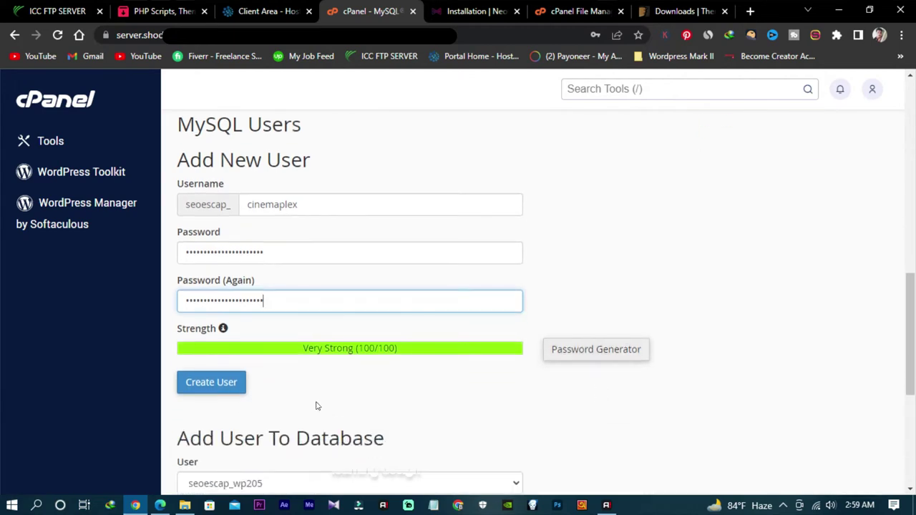
{"action": "left_click", "coordinate": [206, 386]}
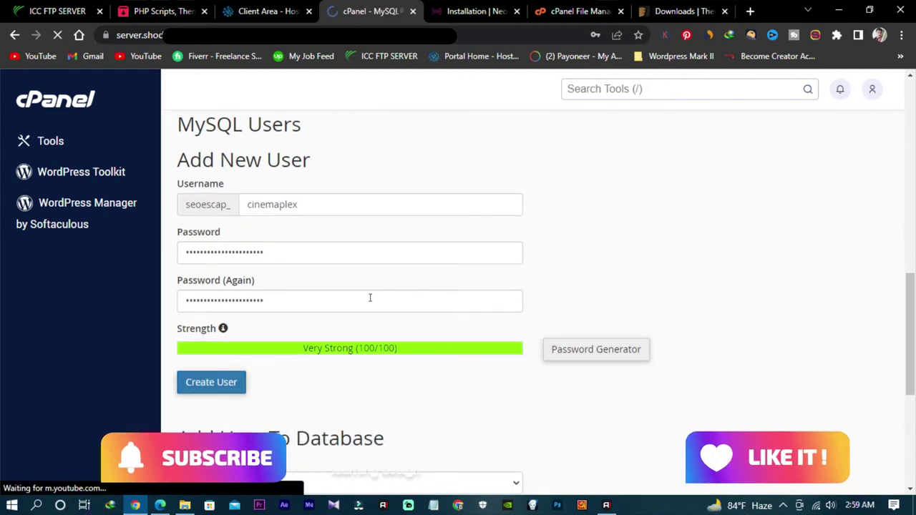
{"action": "left_click", "coordinate": [566, 226]}
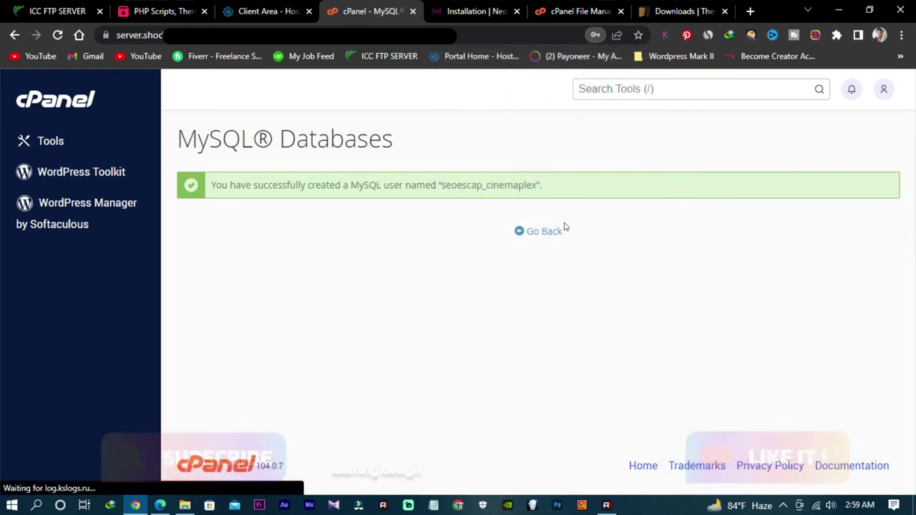
{"action": "left_click", "coordinate": [547, 233]}
Step: Add the cinemaplex user to the cinemaplex database
{"action": "scroll", "coordinate": [296, 320], "scroll_direction": "down", "scroll_amount": 10}
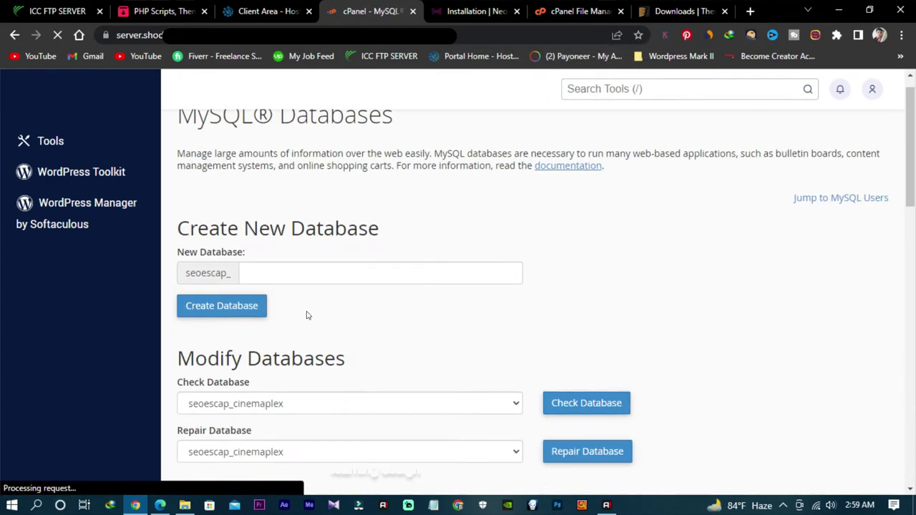
{"action": "scroll", "coordinate": [293, 301], "scroll_direction": "down", "scroll_amount": 4}
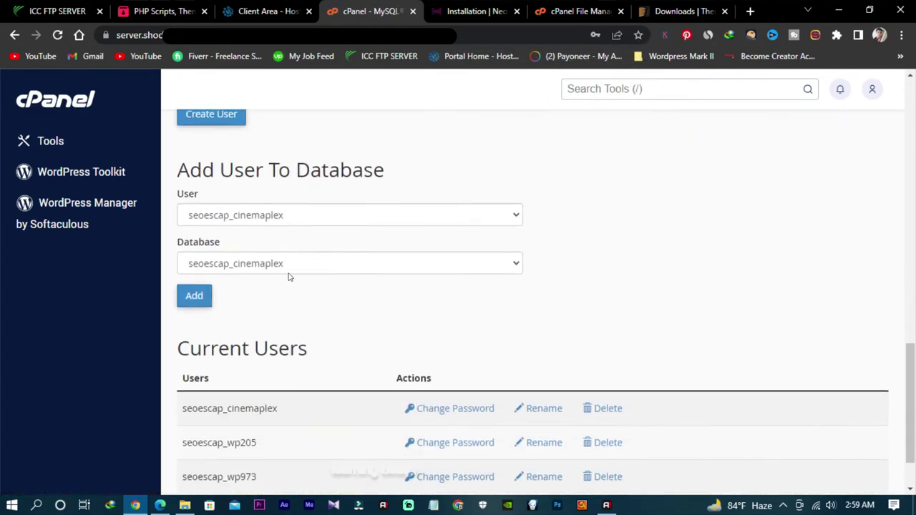
{"action": "left_click", "coordinate": [241, 221]}
{"action": "left_click", "coordinate": [250, 232]}
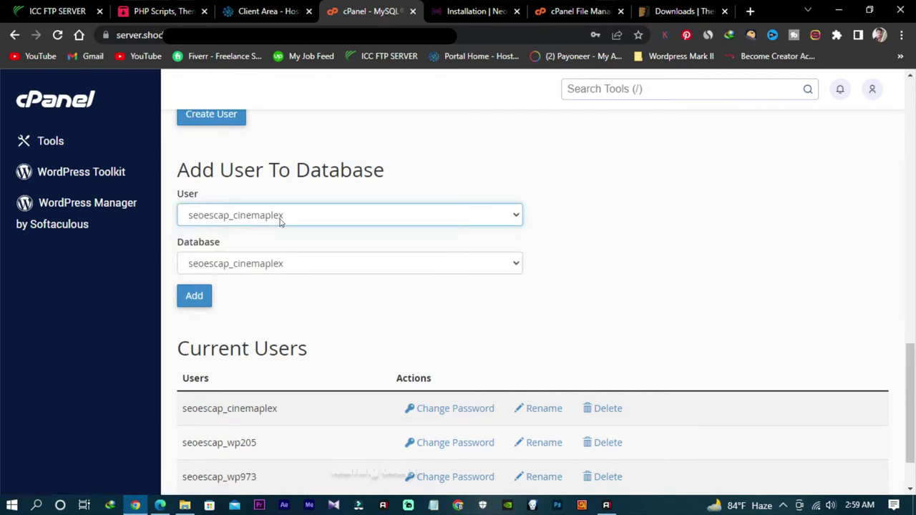
{"action": "left_click", "coordinate": [258, 263]}
{"action": "left_click", "coordinate": [260, 287]}
{"action": "left_click", "coordinate": [195, 297]}
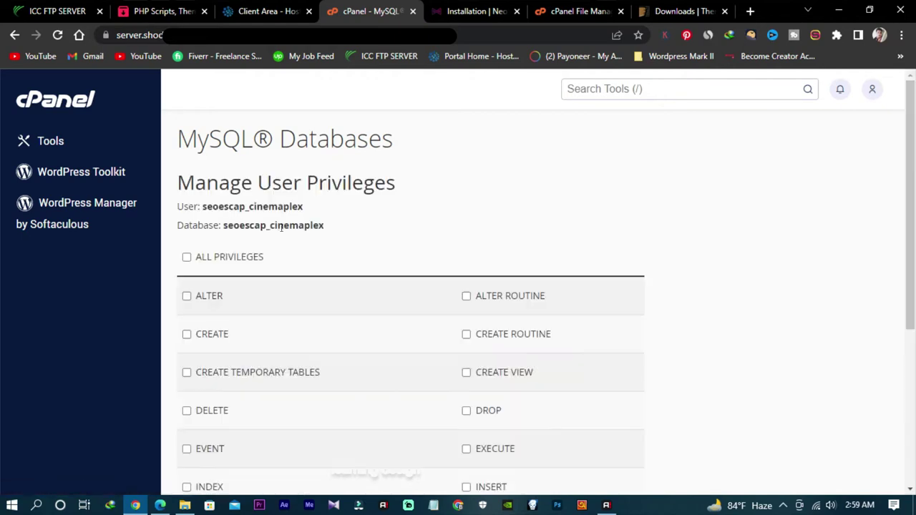
Step: Grant ALL PRIVILEGES, save the changes, and select the database name for copying
{"action": "scroll", "coordinate": [205, 190], "scroll_direction": "down", "scroll_amount": 1}
{"action": "left_click", "coordinate": [195, 192]}
{"action": "scroll", "coordinate": [251, 211], "scroll_direction": "down", "scroll_amount": 3}
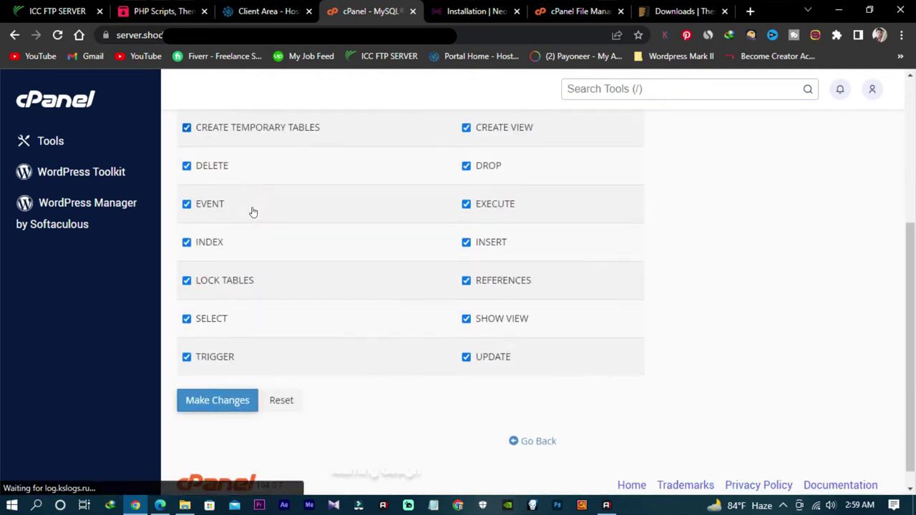
{"action": "left_click", "coordinate": [217, 381]}
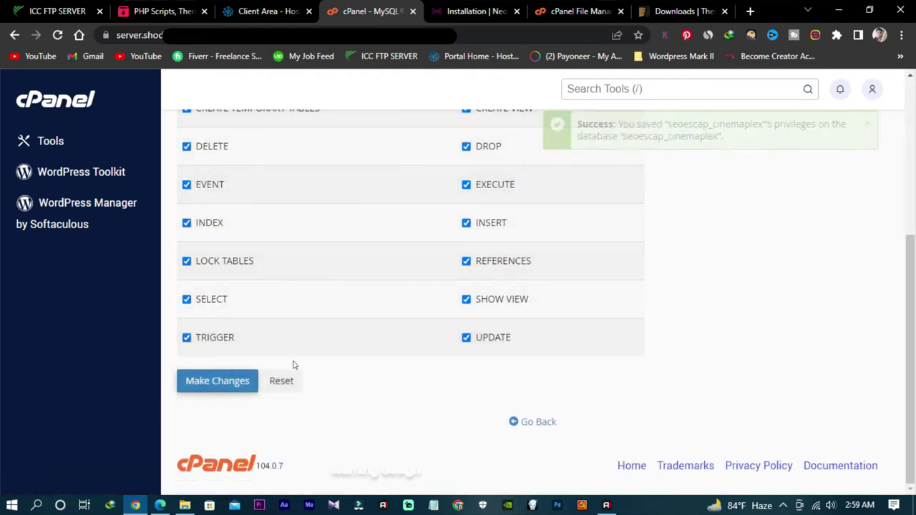
{"action": "scroll", "coordinate": [250, 199], "scroll_direction": "up", "scroll_amount": 4}
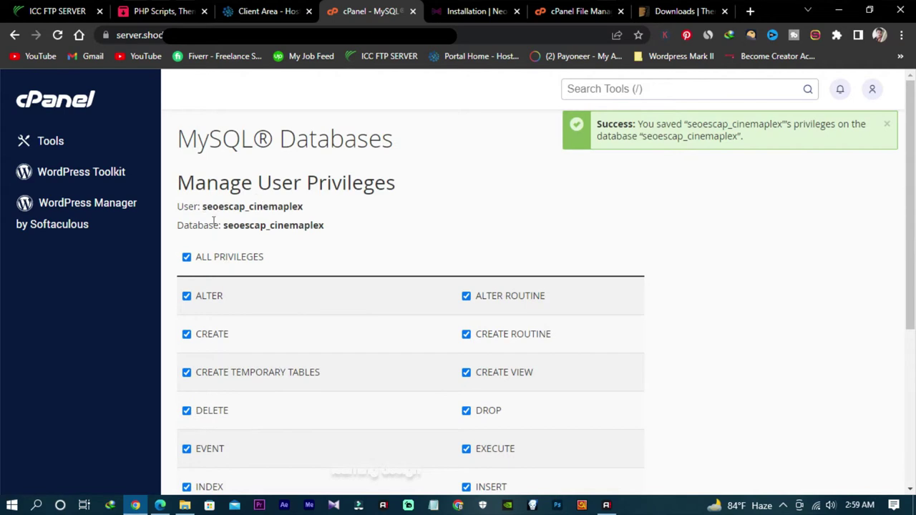
{"action": "left_click_drag", "start_coordinate": [222, 225], "coordinate": [323, 227]}
{"action": "key", "text": "ctrl+c"}
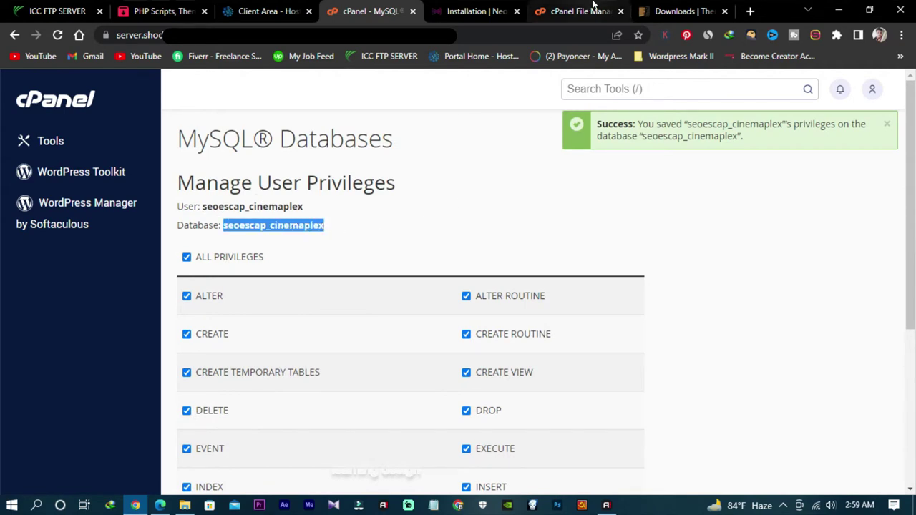
Step: Paste seoescap_cinemaplex as the installer's database name and username
{"action": "left_click", "coordinate": [472, 10]}
{"action": "left_click", "coordinate": [361, 235]}
{"action": "key", "text": "ctrl+v"}
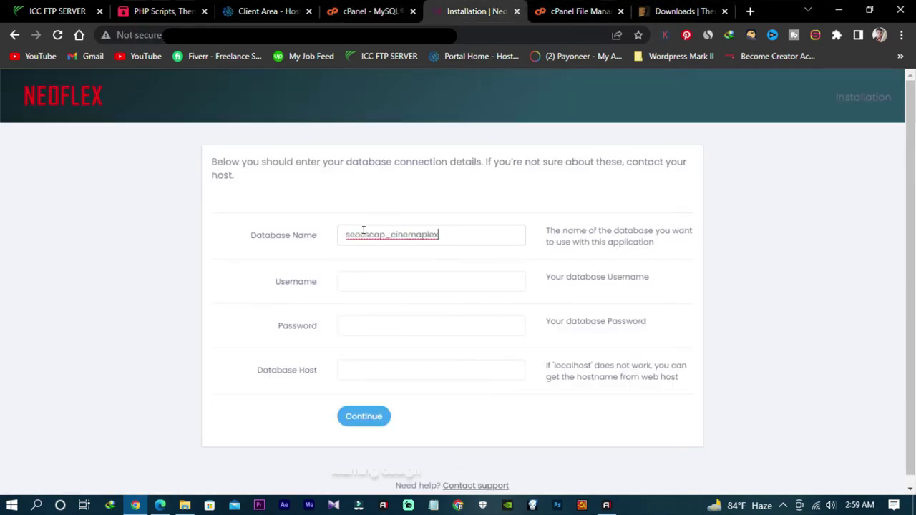
{"action": "left_click", "coordinate": [378, 282]}
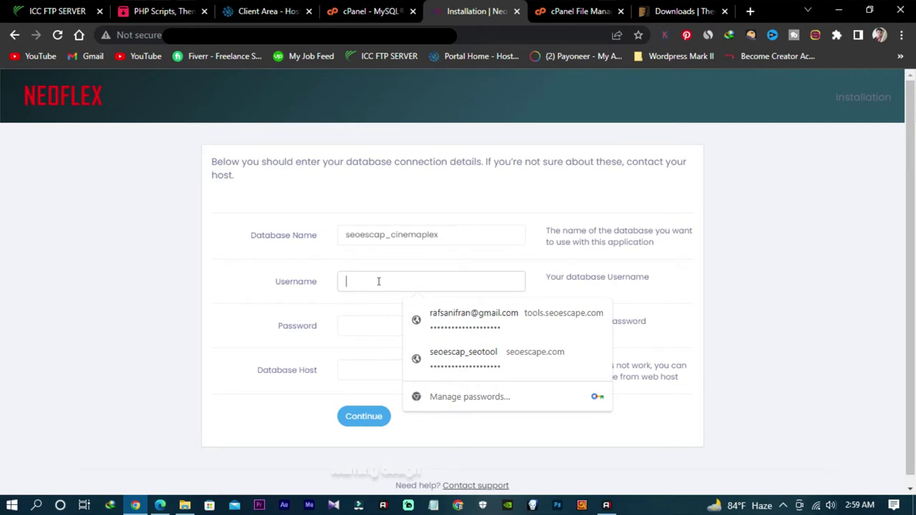
{"action": "key", "text": "ctrl+v"}
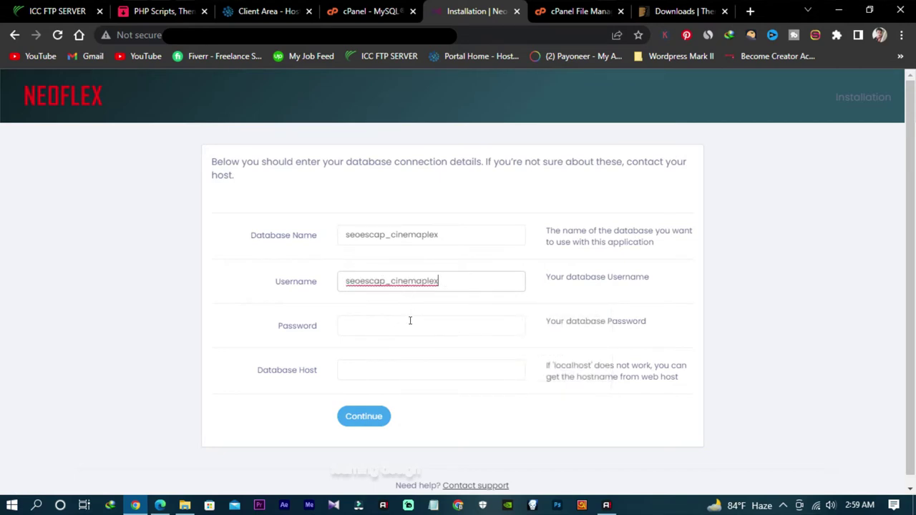
Step: Enter the database password and host localhost, connect, and start the installation
{"action": "left_click", "coordinate": [410, 321]}
{"action": "type", "text": "*****"}
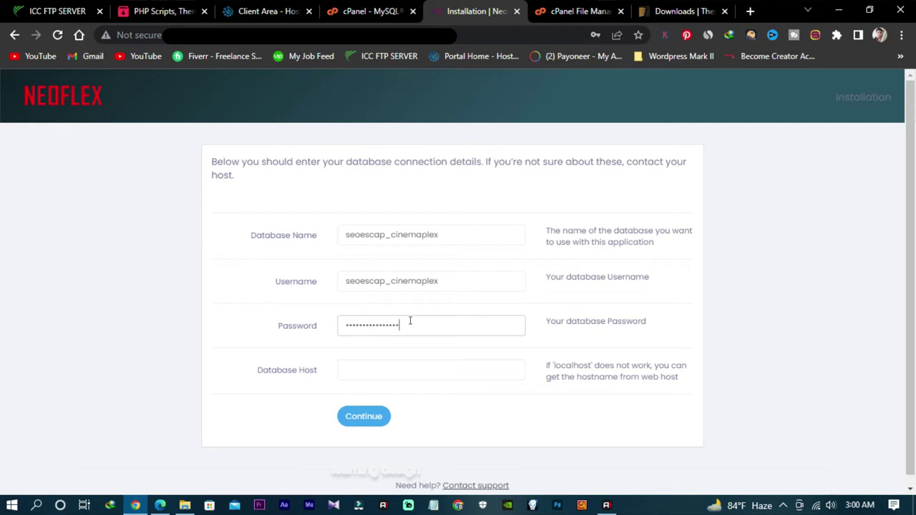
{"action": "left_click", "coordinate": [418, 370]}
{"action": "type", "text": "l"}
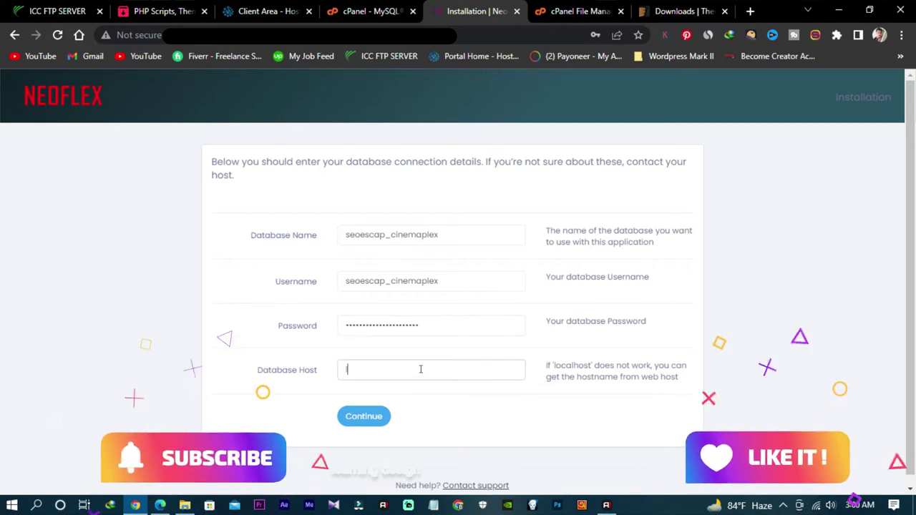
{"action": "type", "text": "ocalhost"}
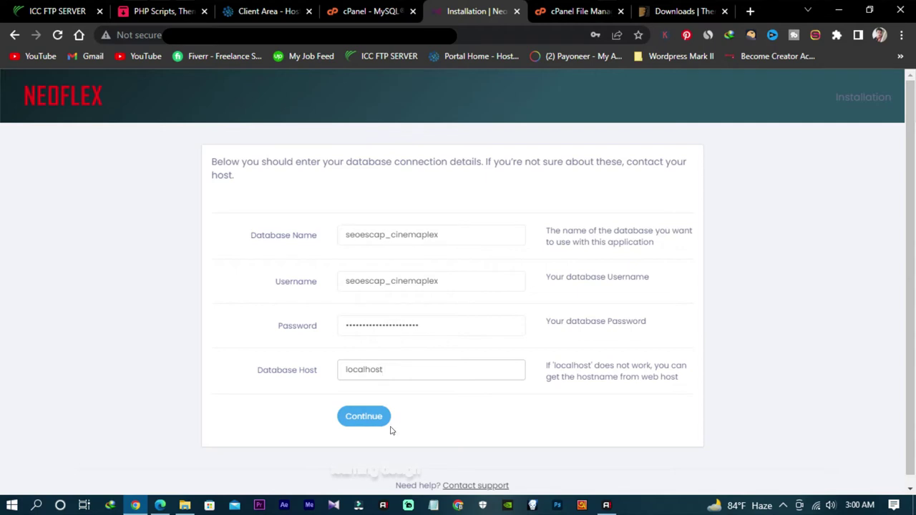
{"action": "left_click", "coordinate": [362, 418]}
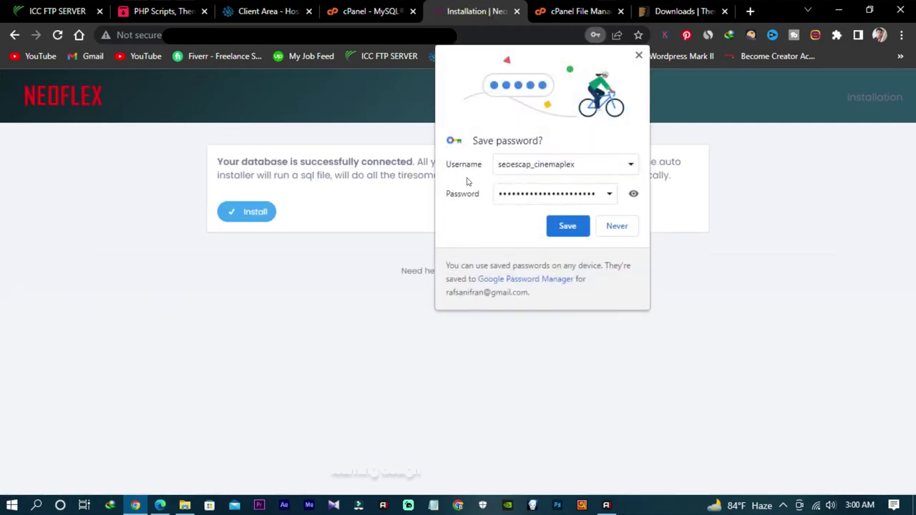
{"action": "left_click", "coordinate": [567, 226]}
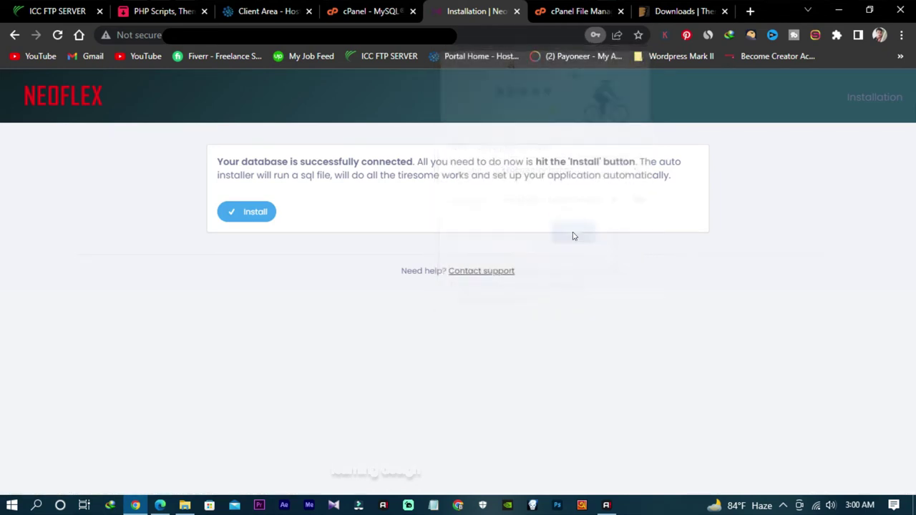
{"action": "left_click", "coordinate": [247, 213]}
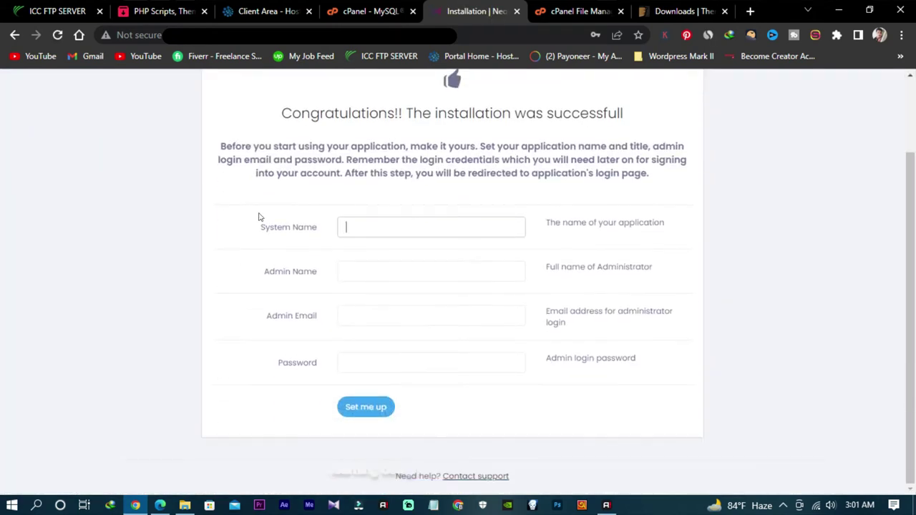
Step: Fill the admin name and e-mail from a saved account, replace the password, and submit with system name Cinemaplex
{"action": "scroll", "coordinate": [258, 212], "scroll_direction": "down", "scroll_amount": 1}
{"action": "left_click", "coordinate": [422, 271]}
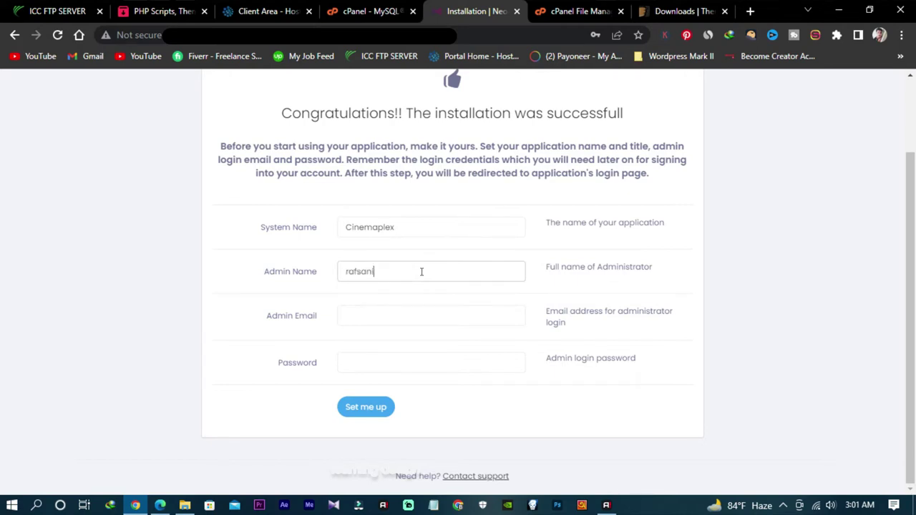
{"action": "left_click", "coordinate": [420, 312]}
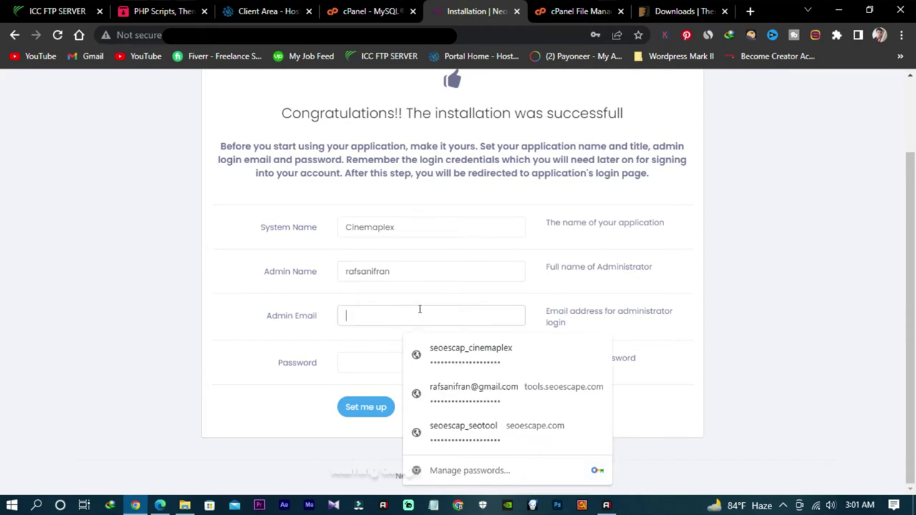
{"action": "left_click", "coordinate": [466, 392]}
{"action": "left_click_drag", "start_coordinate": [439, 362], "coordinate": [320, 356]}
{"action": "type", "text": "12"}
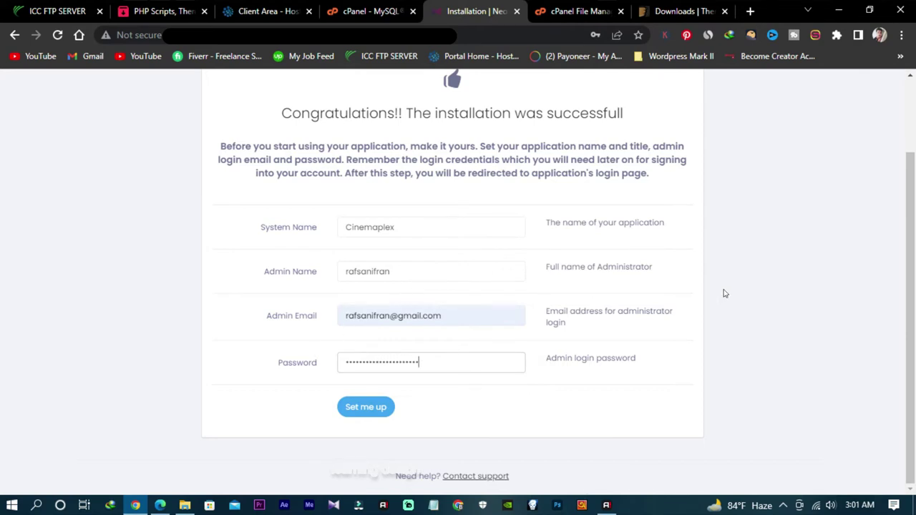
{"action": "left_click", "coordinate": [371, 413]}
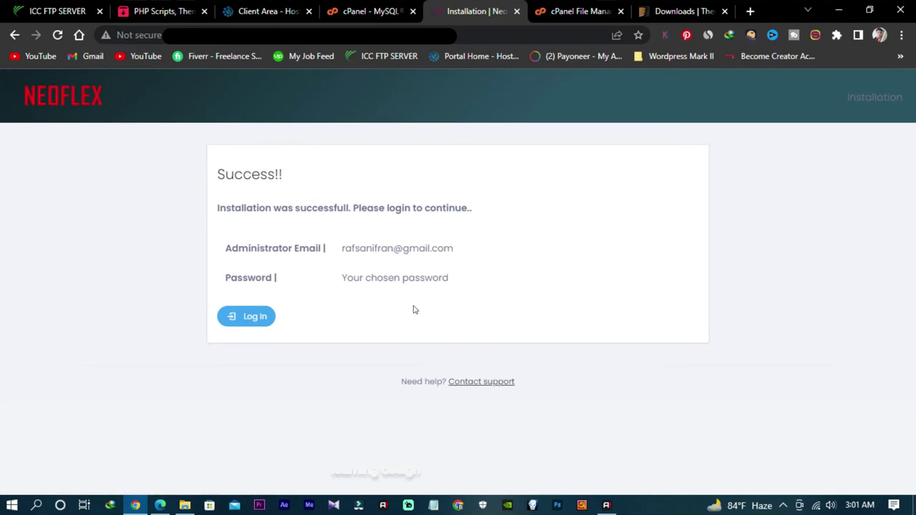
Step: Log in to the Neoflex admin panel with the saved admin account
{"action": "left_click", "coordinate": [251, 319]}
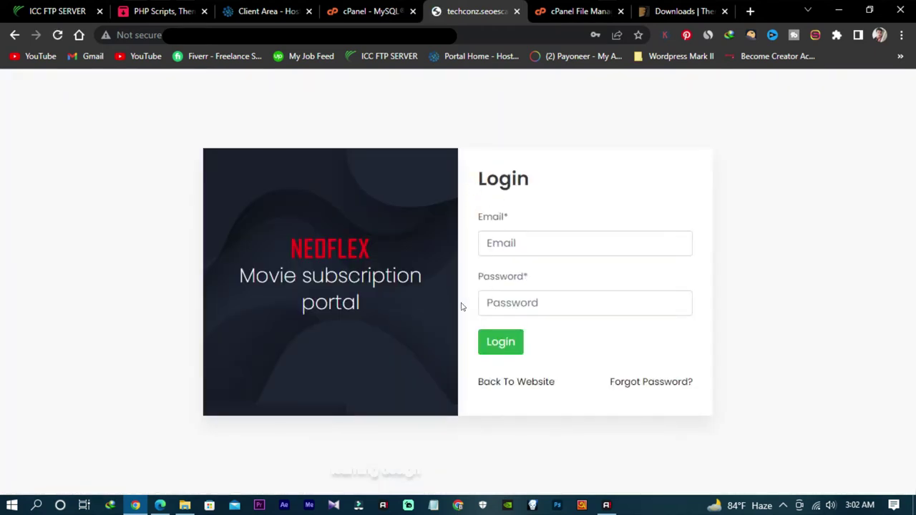
{"action": "left_click", "coordinate": [601, 241]}
{"action": "left_click", "coordinate": [647, 291]}
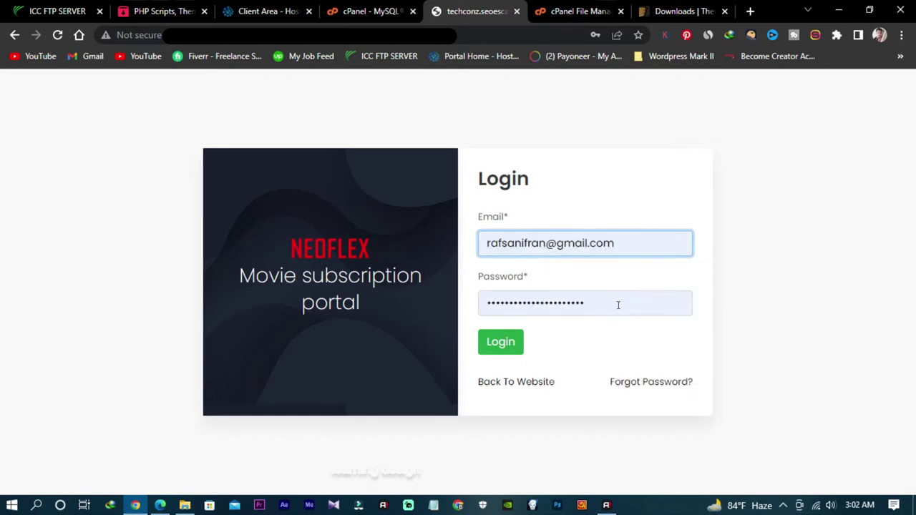
{"action": "left_click", "coordinate": [497, 348]}
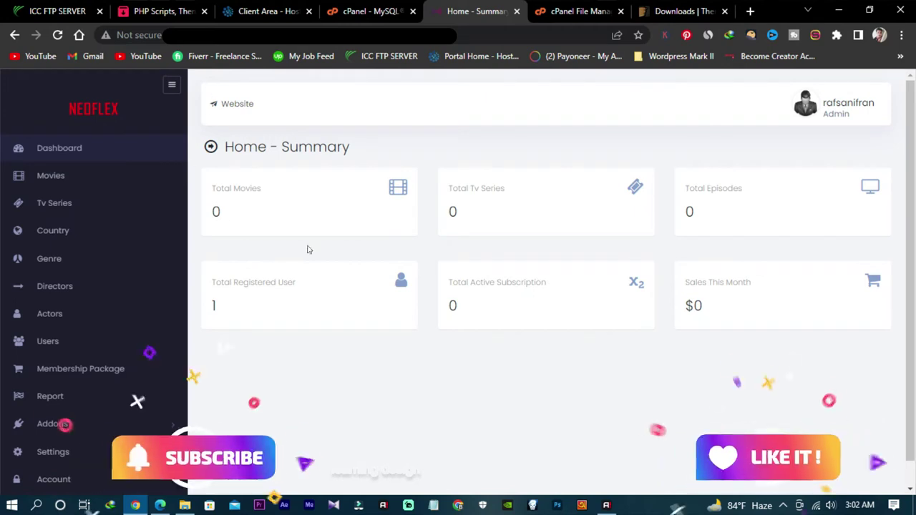
Step: Open the public website in a new tab and accept its cookie notice
{"action": "left_click", "coordinate": [236, 105]}
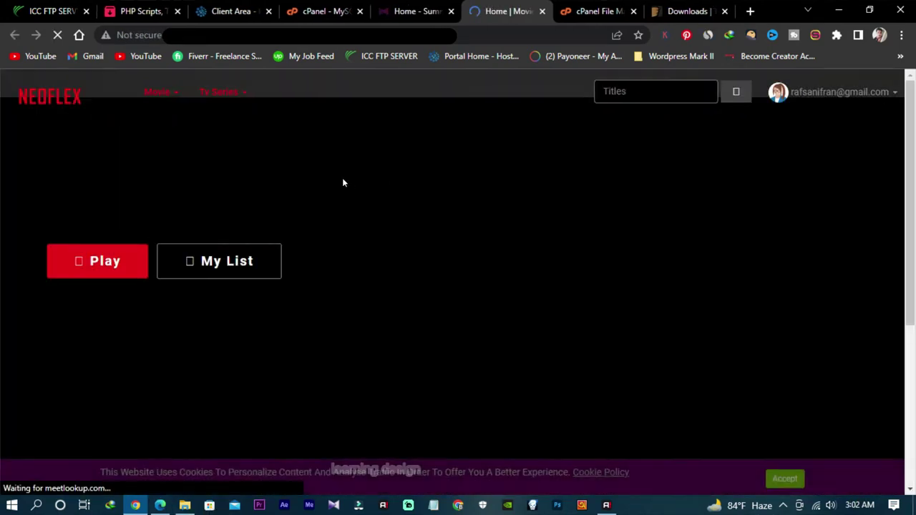
{"action": "scroll", "coordinate": [544, 208], "scroll_direction": "down", "scroll_amount": 2}
{"action": "scroll", "coordinate": [543, 209], "scroll_direction": "down", "scroll_amount": 2}
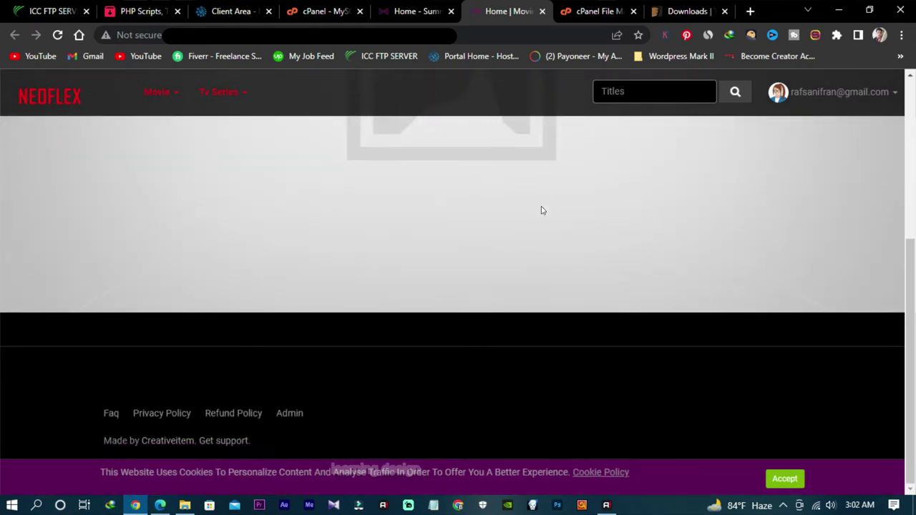
{"action": "scroll", "coordinate": [544, 209], "scroll_direction": "up", "scroll_amount": 4}
{"action": "scroll", "coordinate": [548, 214], "scroll_direction": "down", "scroll_amount": 4}
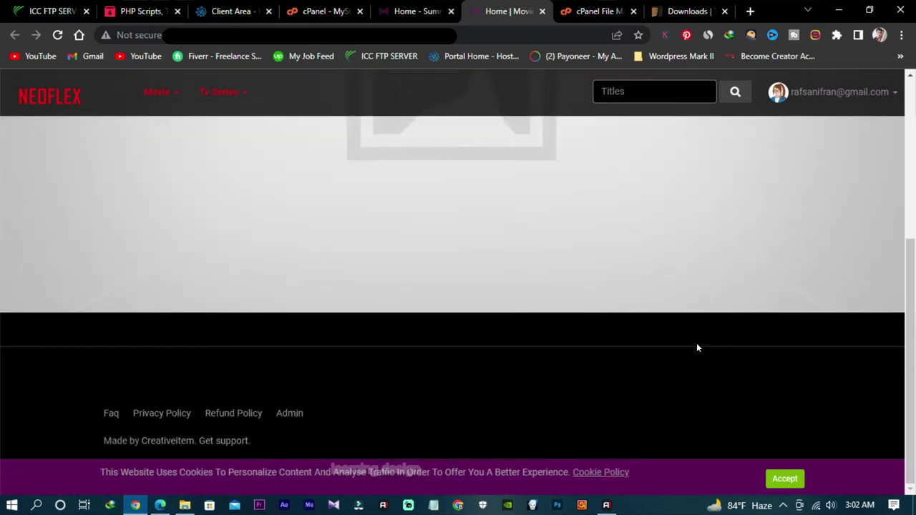
{"action": "left_click", "coordinate": [784, 479]}
{"action": "scroll", "coordinate": [540, 265], "scroll_direction": "up", "scroll_amount": 4}
{"action": "scroll", "coordinate": [539, 266], "scroll_direction": "down", "scroll_amount": 4}
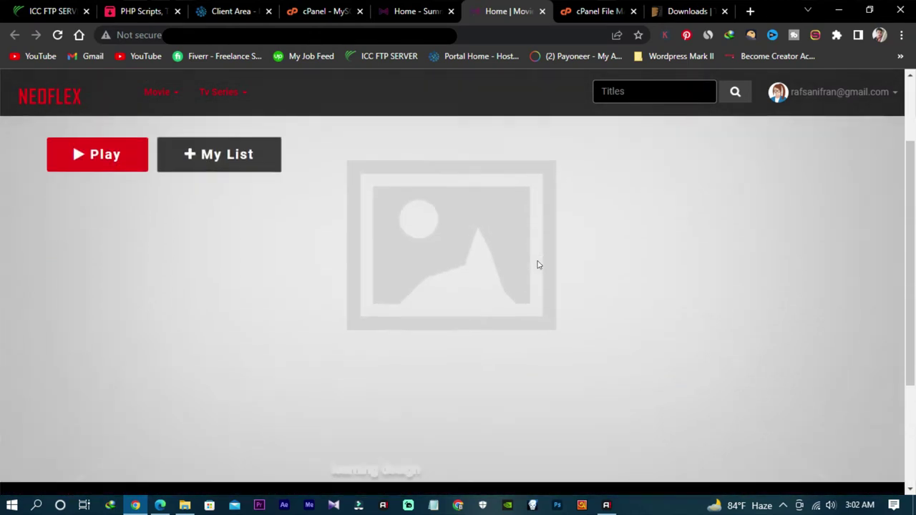
{"action": "scroll", "coordinate": [538, 264], "scroll_direction": "up", "scroll_amount": 4}
{"action": "scroll", "coordinate": [538, 265], "scroll_direction": "down", "scroll_amount": 2}
{"action": "scroll", "coordinate": [539, 265], "scroll_direction": "down", "scroll_amount": 3}
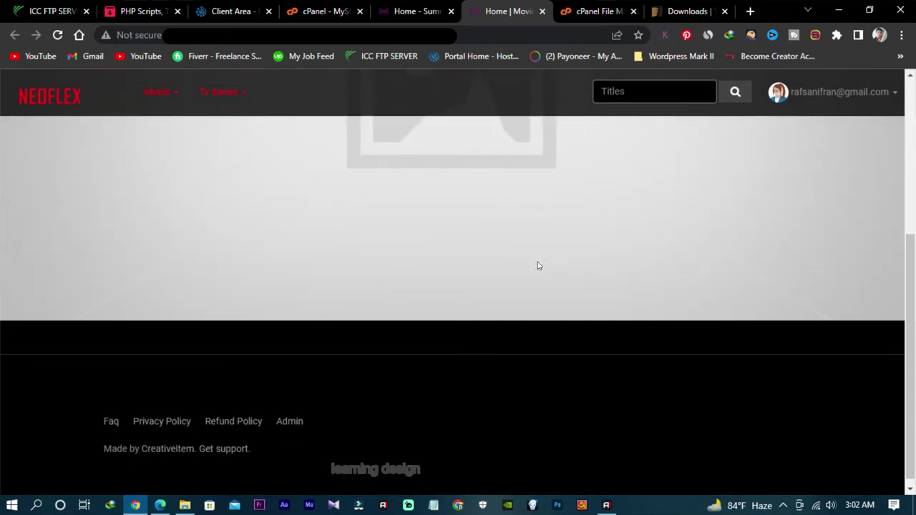
{"action": "scroll", "coordinate": [538, 264], "scroll_direction": "up", "scroll_amount": 5}
Step: Return to the admin dashboard and expand the Settings menu in the sidebar
{"action": "left_click", "coordinate": [416, 13]}
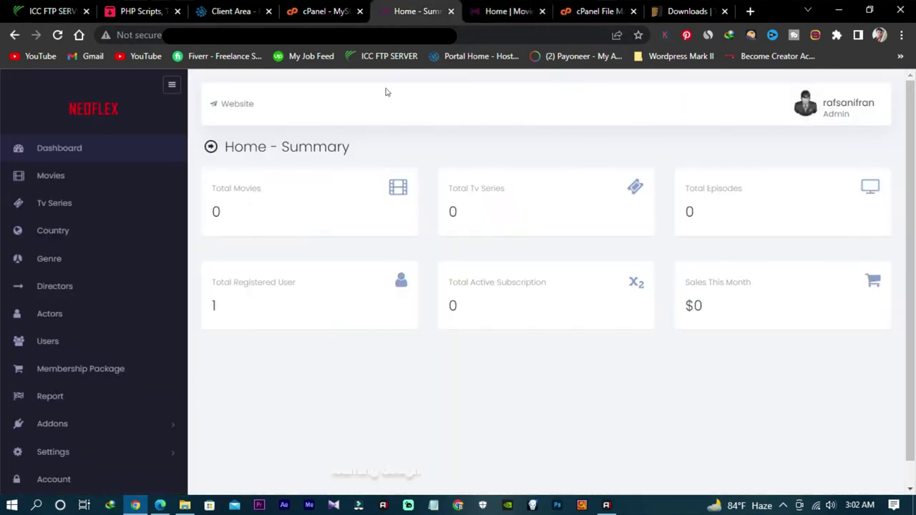
{"action": "scroll", "coordinate": [298, 280], "scroll_direction": "down", "scroll_amount": 1}
{"action": "scroll", "coordinate": [240, 332], "scroll_direction": "up", "scroll_amount": 1}
{"action": "scroll", "coordinate": [299, 248], "scroll_direction": "down", "scroll_amount": 1}
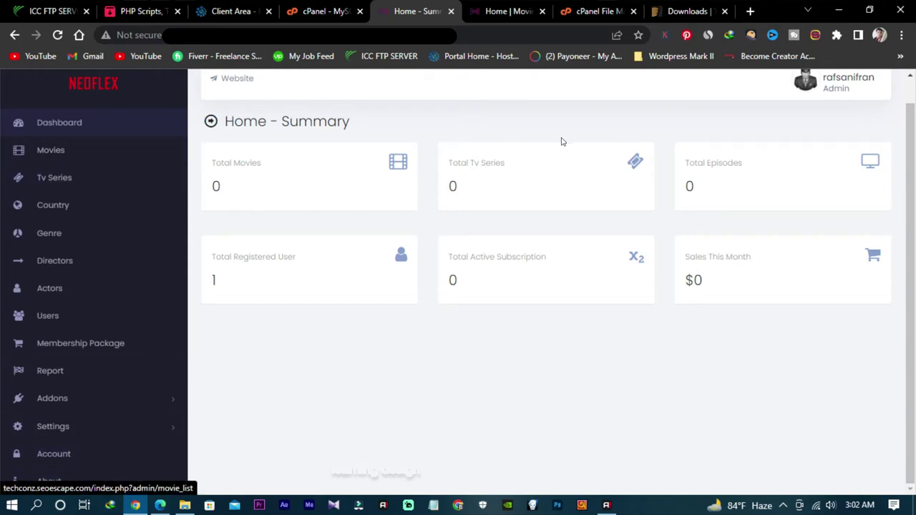
{"action": "scroll", "coordinate": [530, 114], "scroll_direction": "up", "scroll_amount": 1}
{"action": "left_click", "coordinate": [511, 11]}
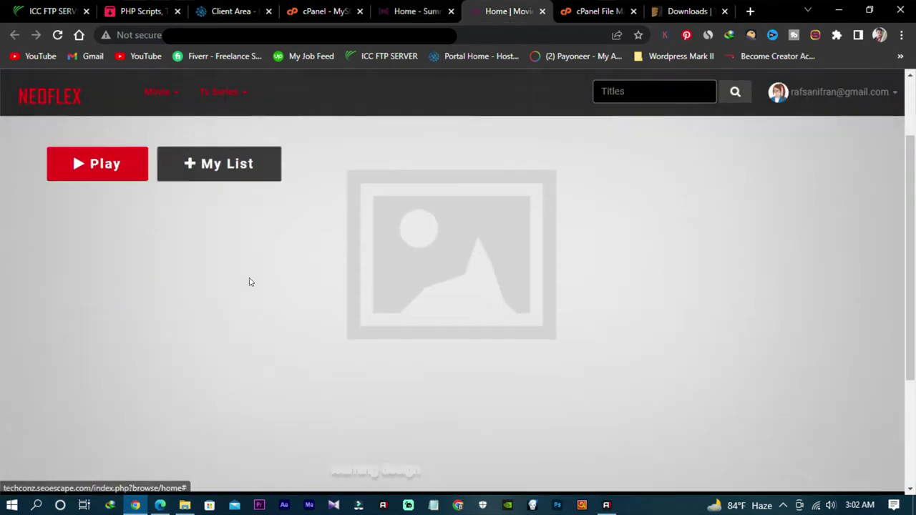
{"action": "scroll", "coordinate": [356, 305], "scroll_direction": "down", "scroll_amount": 4}
{"action": "scroll", "coordinate": [362, 309], "scroll_direction": "up", "scroll_amount": 5}
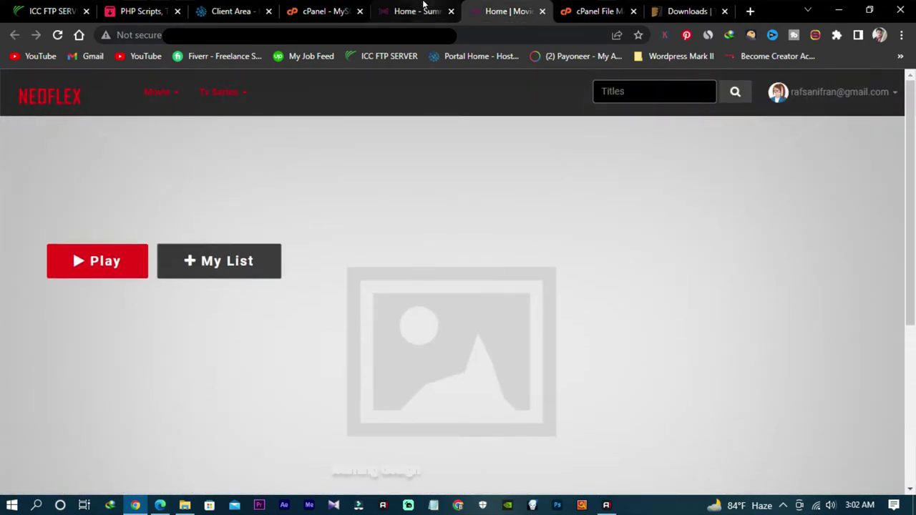
{"action": "left_click", "coordinate": [419, 11]}
{"action": "scroll", "coordinate": [151, 369], "scroll_direction": "down", "scroll_amount": 1}
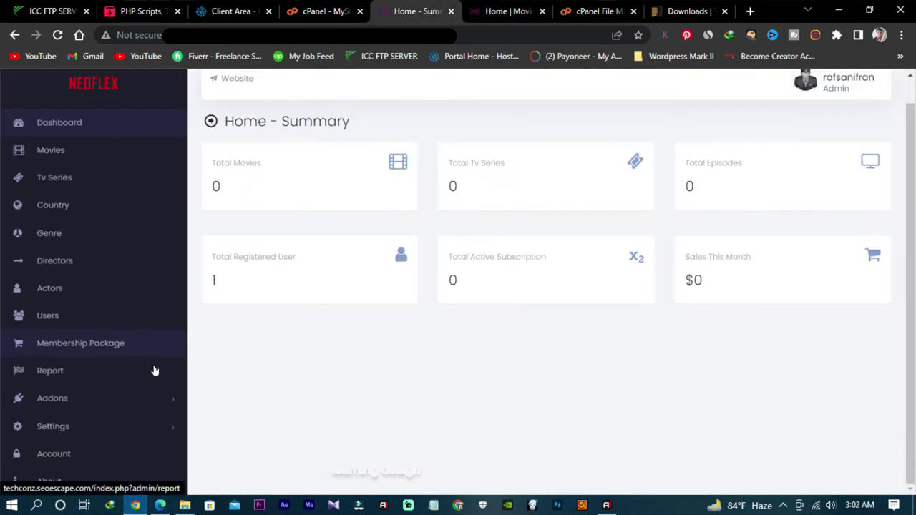
{"action": "left_click", "coordinate": [126, 428]}
{"action": "scroll", "coordinate": [119, 434], "scroll_direction": "down", "scroll_amount": 2}
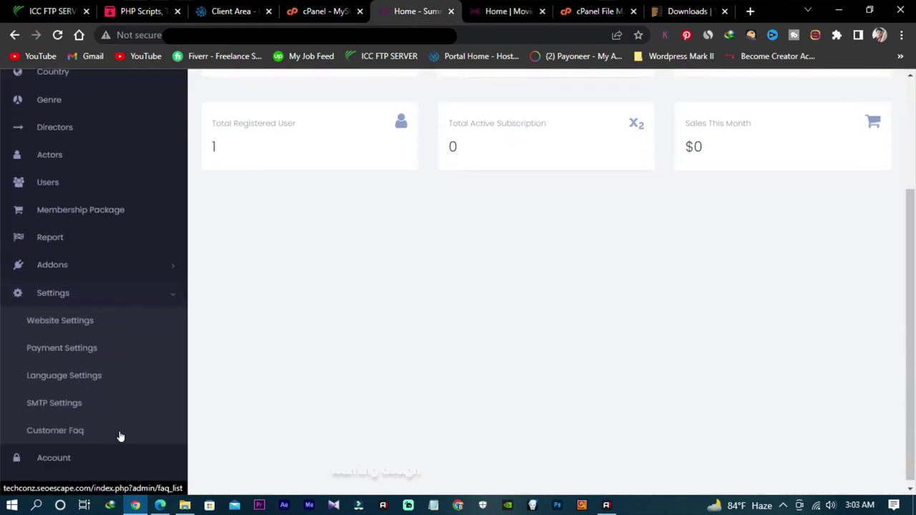
Step: Visit the Account page, then open the public website link in a new tab
{"action": "left_click", "coordinate": [65, 323]}
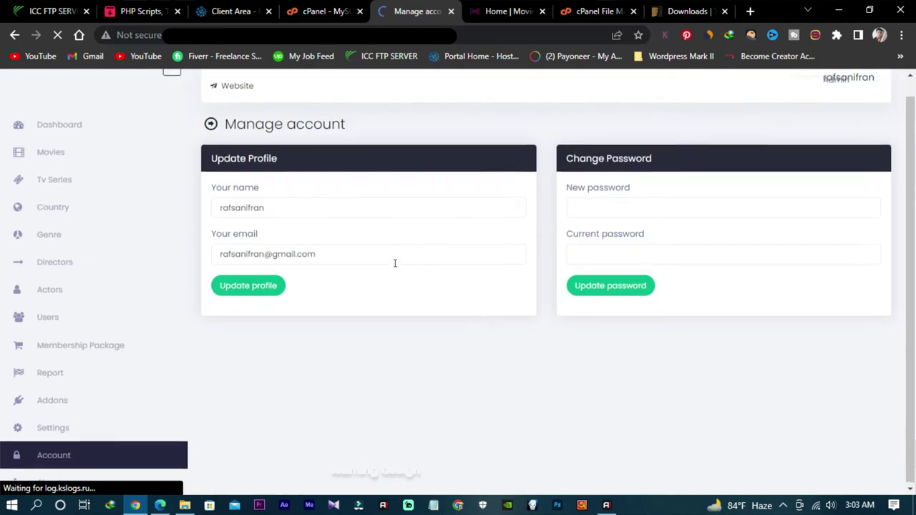
{"action": "scroll", "coordinate": [79, 285], "scroll_direction": "up", "scroll_amount": 1}
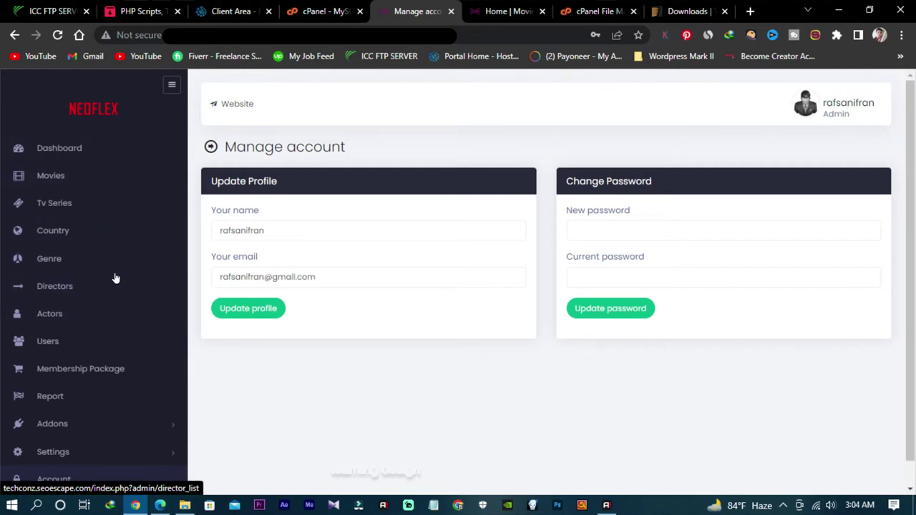
{"action": "scroll", "coordinate": [117, 278], "scroll_direction": "down", "scroll_amount": 1}
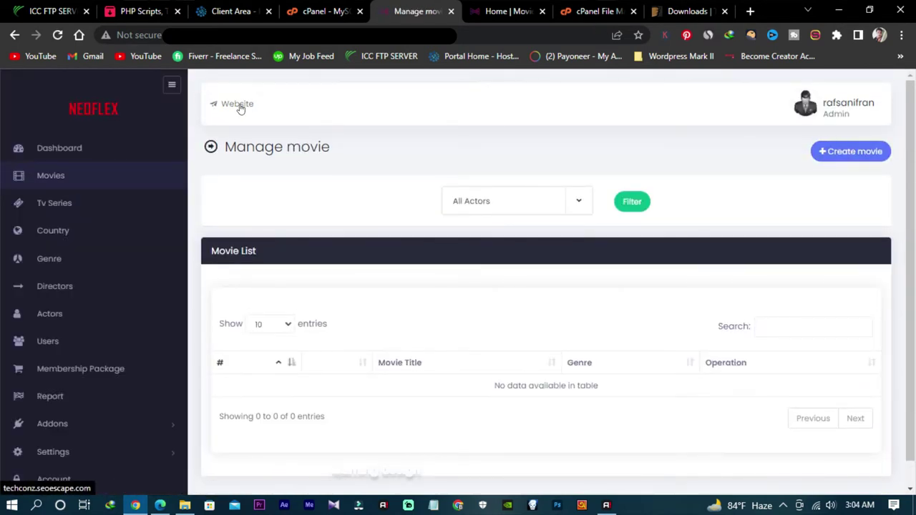
{"action": "right_click", "coordinate": [242, 106]}
{"action": "left_click", "coordinate": [272, 114]}
Step: Close the duplicate website tab and bring the cPanel File Manager to the front
{"action": "left_click", "coordinate": [530, 12]}
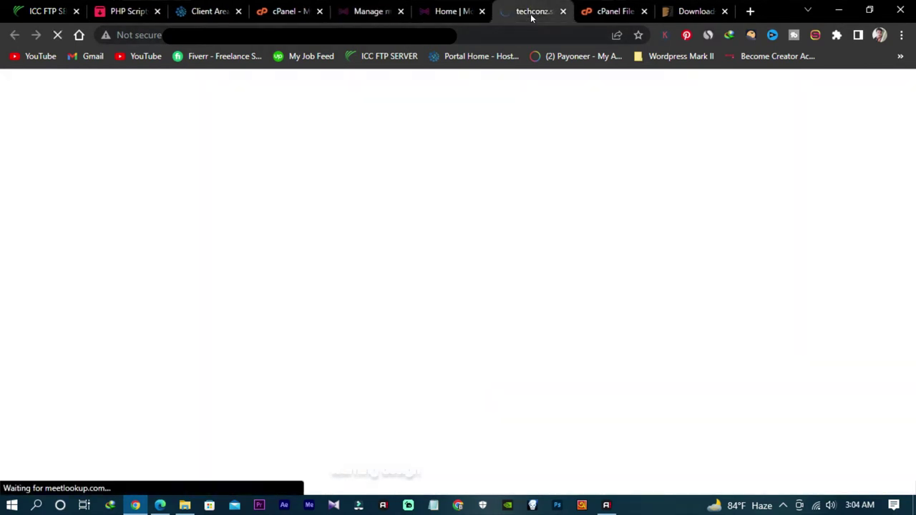
{"action": "scroll", "coordinate": [510, 232], "scroll_direction": "down", "scroll_amount": 3}
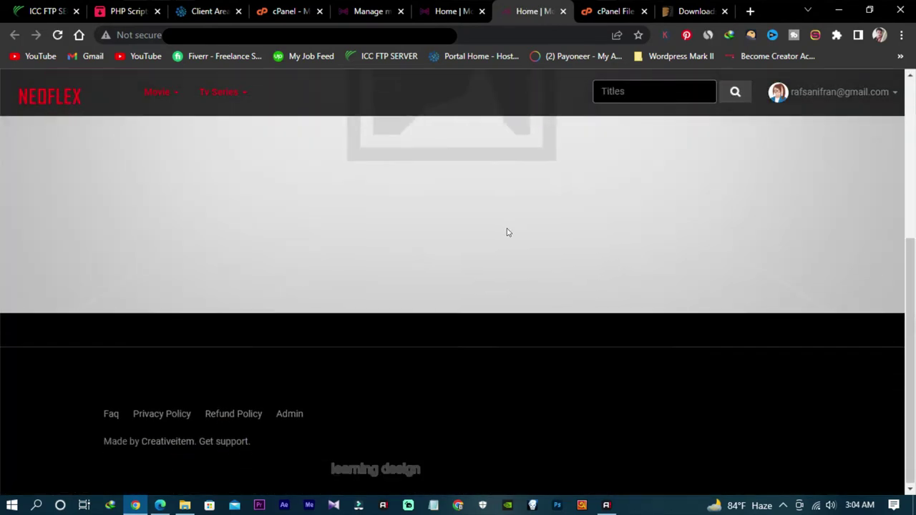
{"action": "scroll", "coordinate": [503, 229], "scroll_direction": "up", "scroll_amount": 5}
{"action": "scroll", "coordinate": [501, 229], "scroll_direction": "down", "scroll_amount": 1}
{"action": "scroll", "coordinate": [500, 229], "scroll_direction": "up", "scroll_amount": 1}
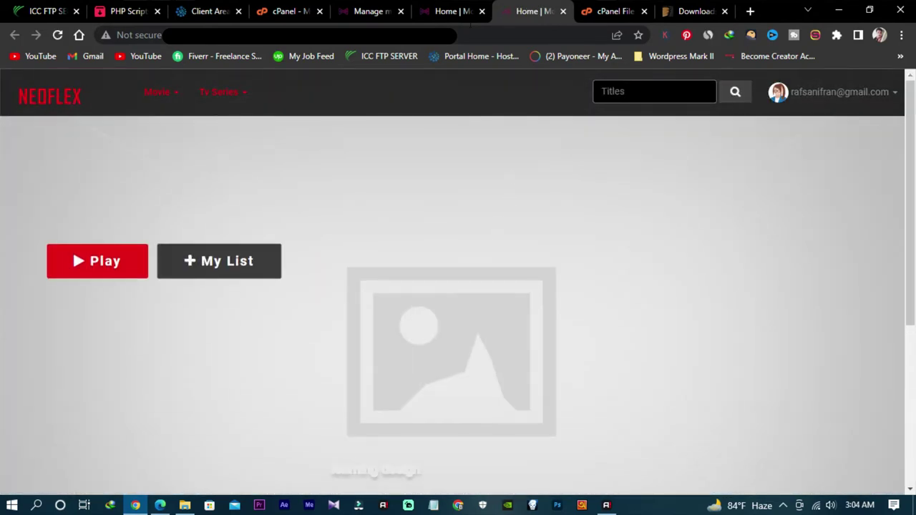
{"action": "left_click", "coordinate": [452, 4]}
{"action": "left_click", "coordinate": [483, 12]}
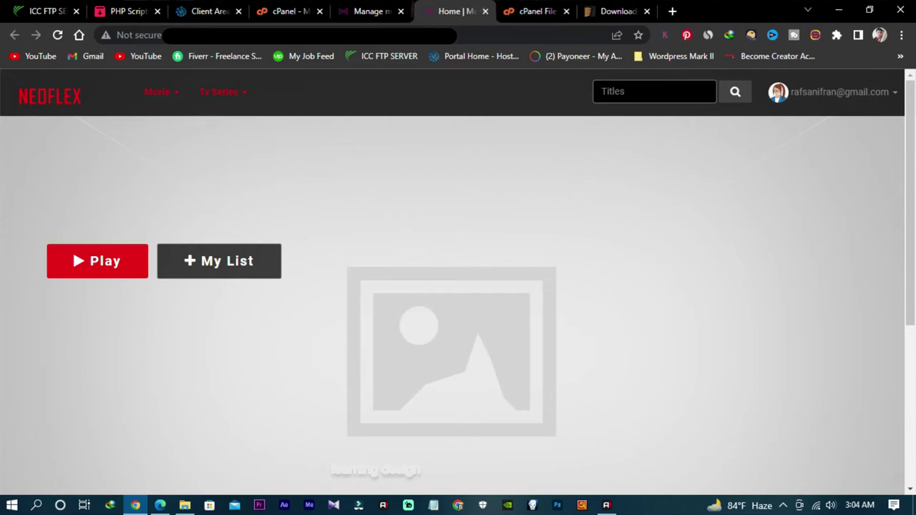
{"action": "left_click", "coordinate": [370, 10]}
{"action": "scroll", "coordinate": [372, 297], "scroll_direction": "down", "scroll_amount": 1}
{"action": "scroll", "coordinate": [466, 190], "scroll_direction": "up", "scroll_amount": 1}
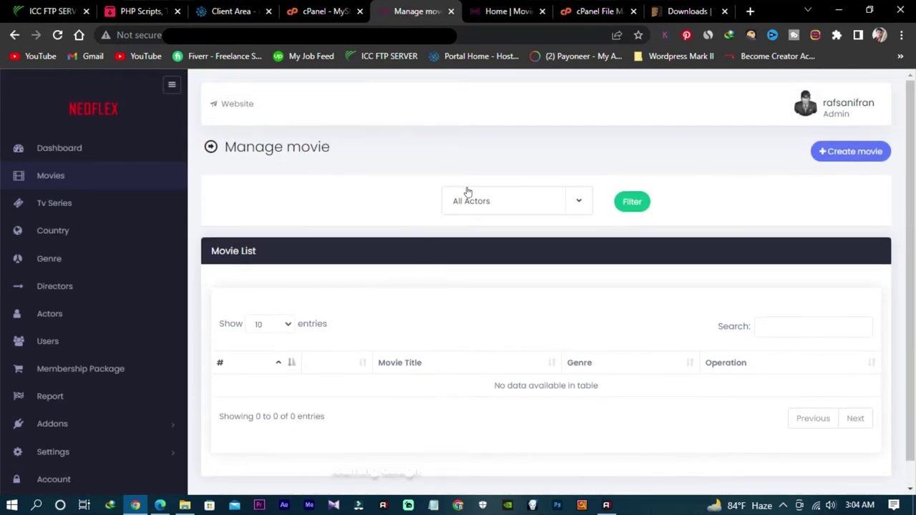
{"action": "left_click", "coordinate": [605, 12]}
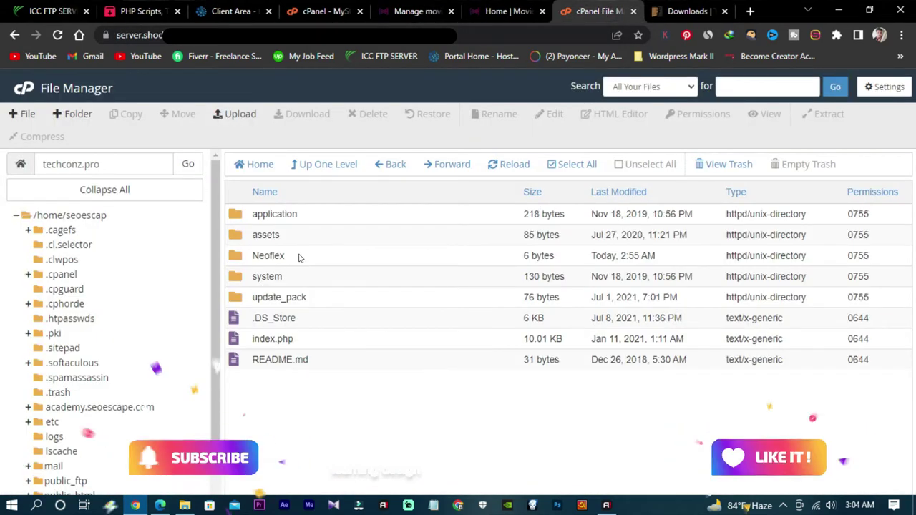
Step: Delete the Neoflex folder from the site's root directory
{"action": "double_click", "coordinate": [336, 254]}
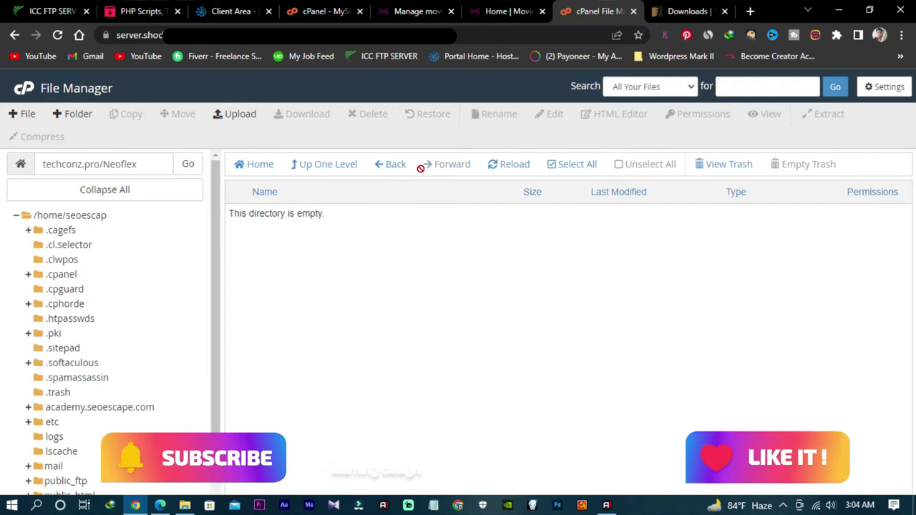
{"action": "left_click", "coordinate": [393, 164]}
{"action": "right_click", "coordinate": [297, 255]}
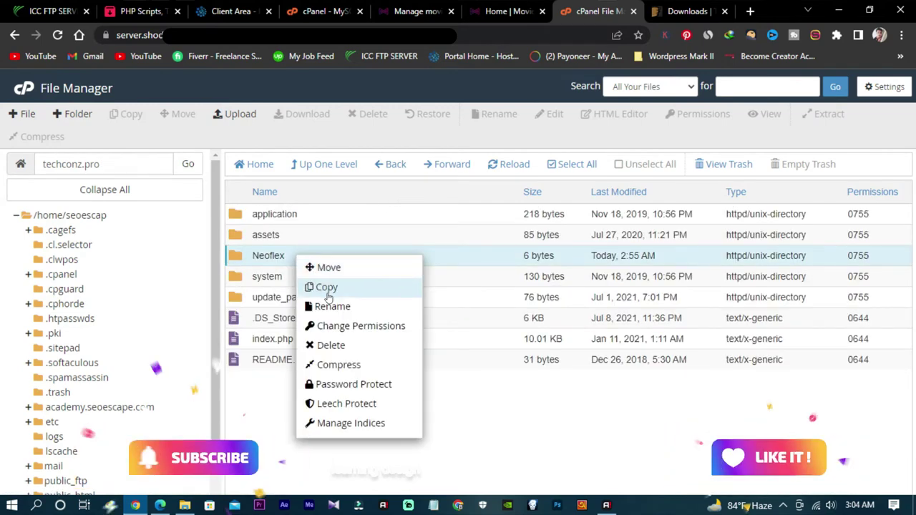
{"action": "left_click", "coordinate": [320, 345]}
{"action": "left_click", "coordinate": [569, 323]}
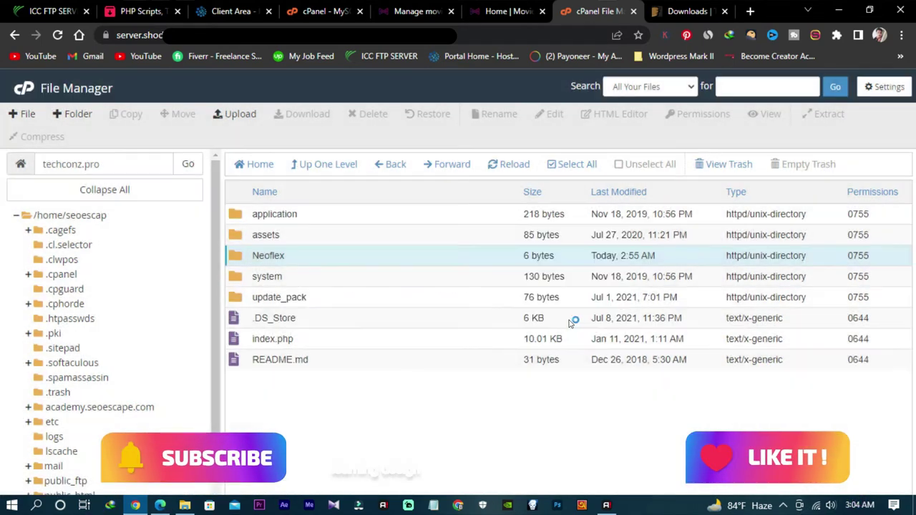
Step: Navigate into the assets/frontend/flixer/images folder
{"action": "double_click", "coordinate": [308, 236]}
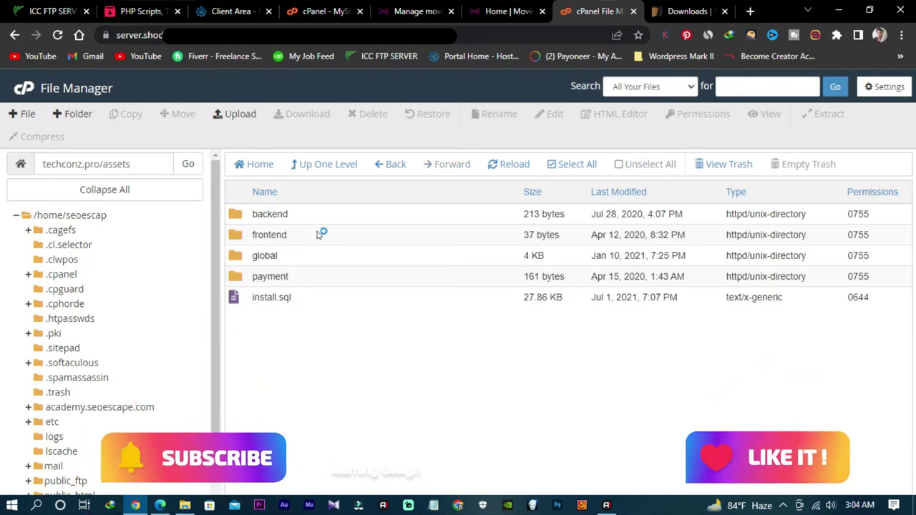
{"action": "double_click", "coordinate": [319, 235]}
{"action": "left_click", "coordinate": [324, 220]}
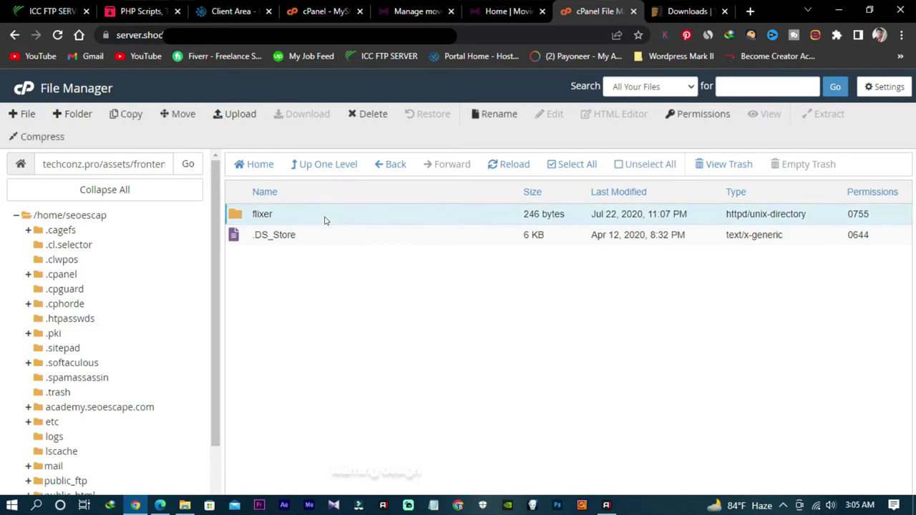
{"action": "double_click", "coordinate": [325, 220]}
{"action": "double_click", "coordinate": [316, 278]}
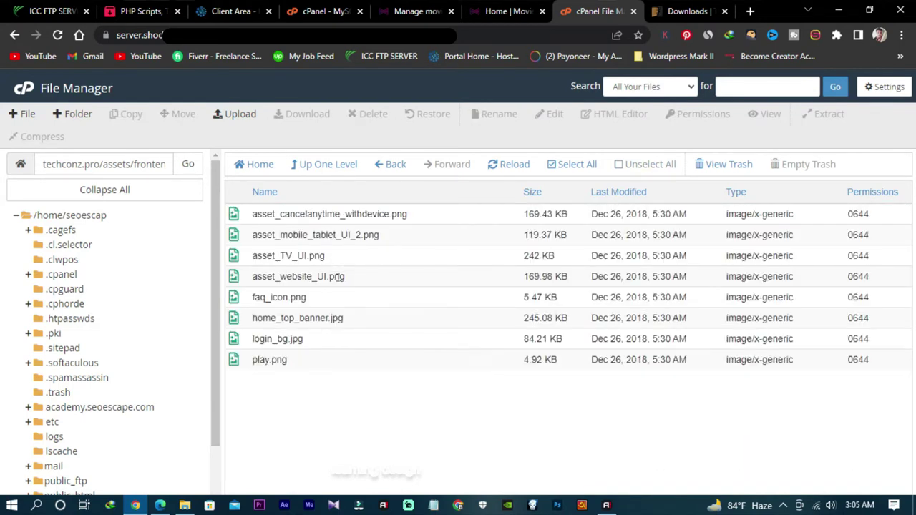
Step: Preview home_top_banner.jpg in a new tab, then close it
{"action": "right_click", "coordinate": [351, 322]}
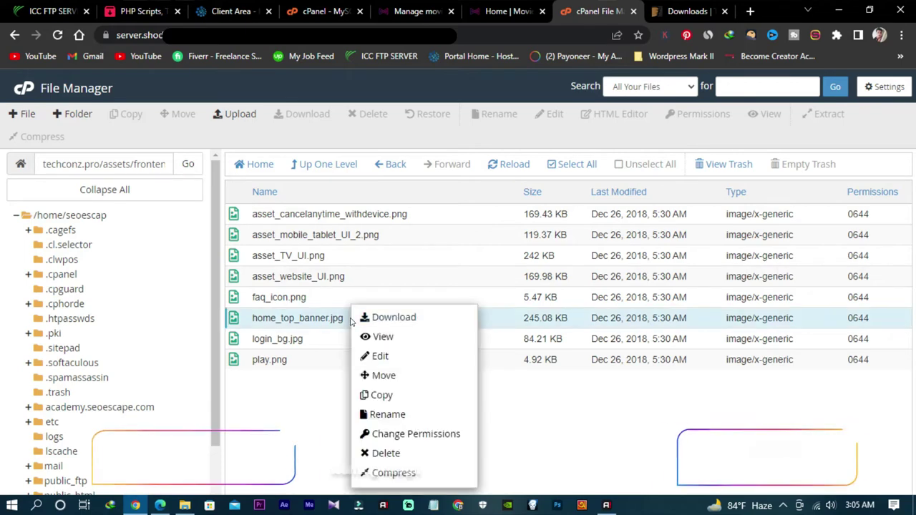
{"action": "left_click", "coordinate": [384, 338]}
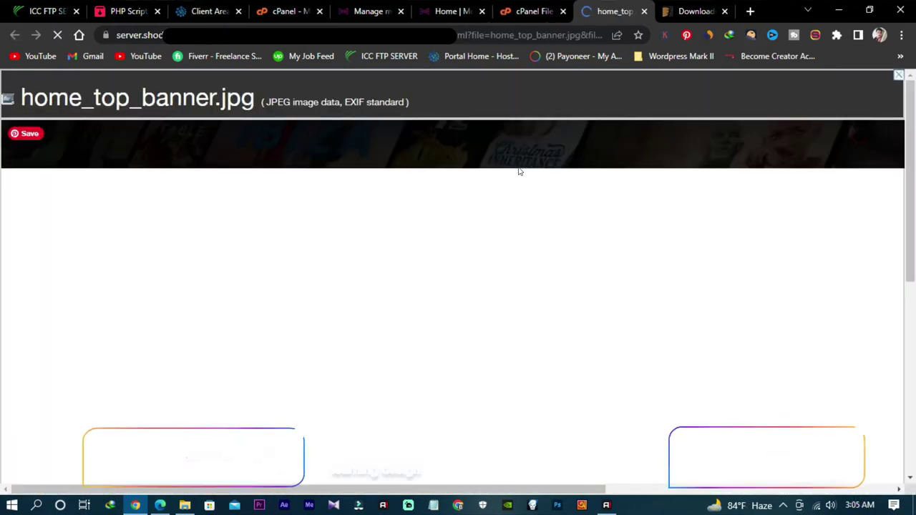
{"action": "scroll", "coordinate": [503, 263], "scroll_direction": "down", "scroll_amount": 5}
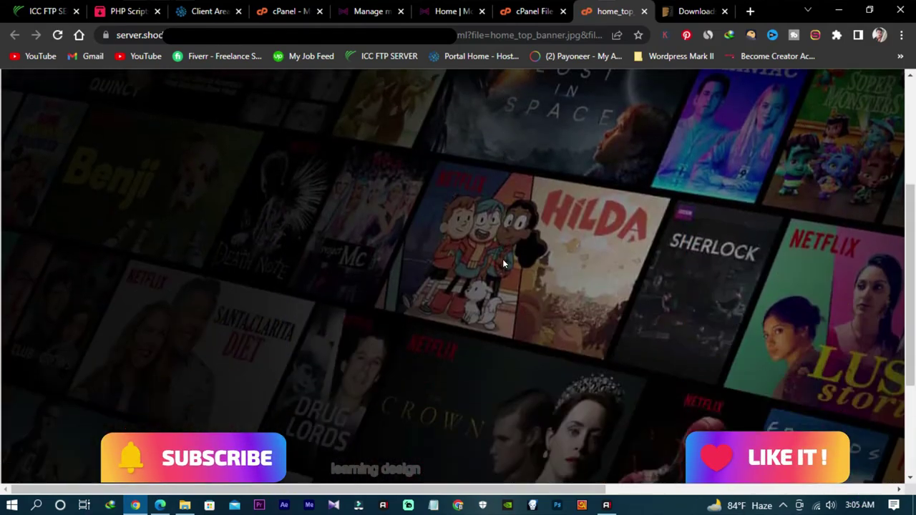
{"action": "scroll", "coordinate": [503, 259], "scroll_direction": "up", "scroll_amount": 5}
{"action": "scroll", "coordinate": [543, 232], "scroll_direction": "down", "scroll_amount": 5}
{"action": "scroll", "coordinate": [545, 234], "scroll_direction": "up", "scroll_amount": 5}
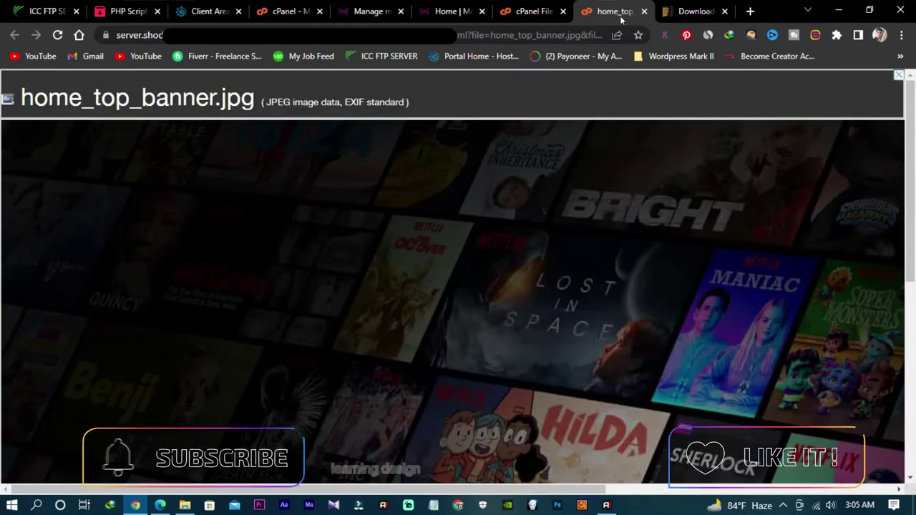
{"action": "key", "text": "ctrl+w"}
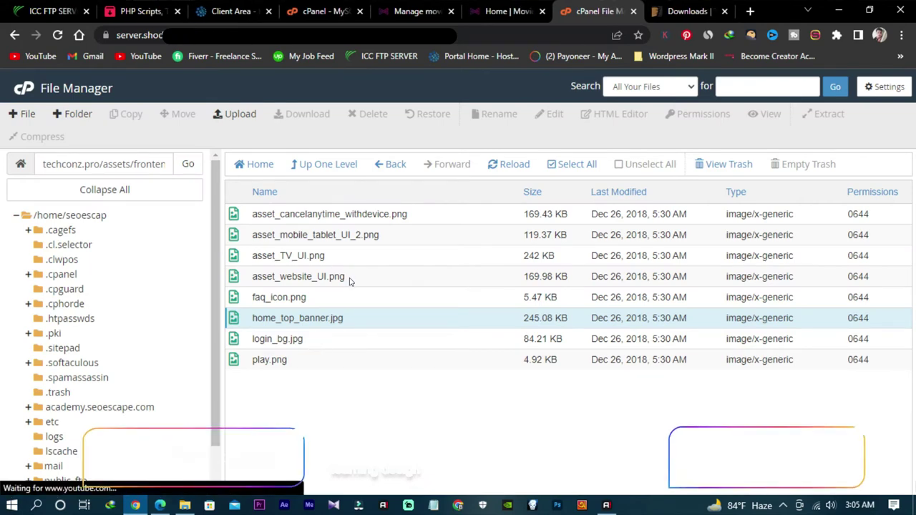
Step: Preview login_bg.jpg in a new tab and return to the Neoflex home page
{"action": "right_click", "coordinate": [324, 340]}
{"action": "left_click", "coordinate": [354, 334]}
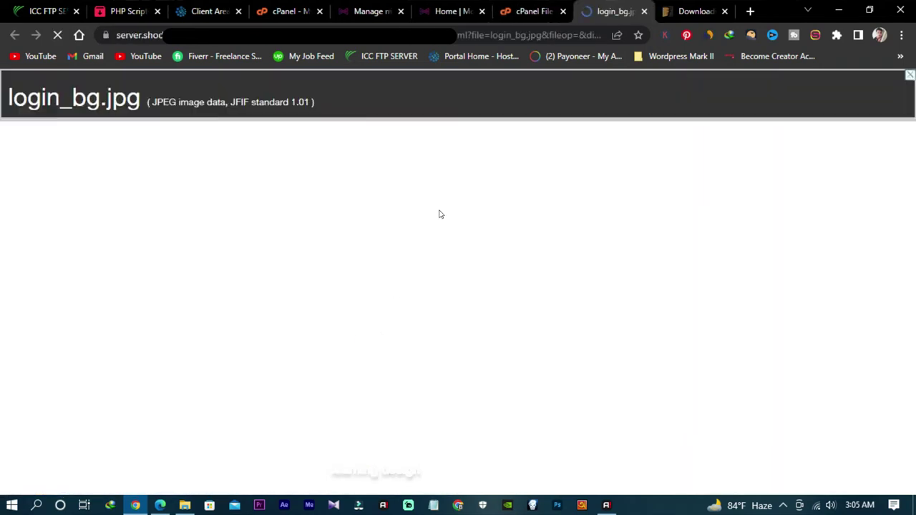
{"action": "scroll", "coordinate": [404, 245], "scroll_direction": "down", "scroll_amount": 2}
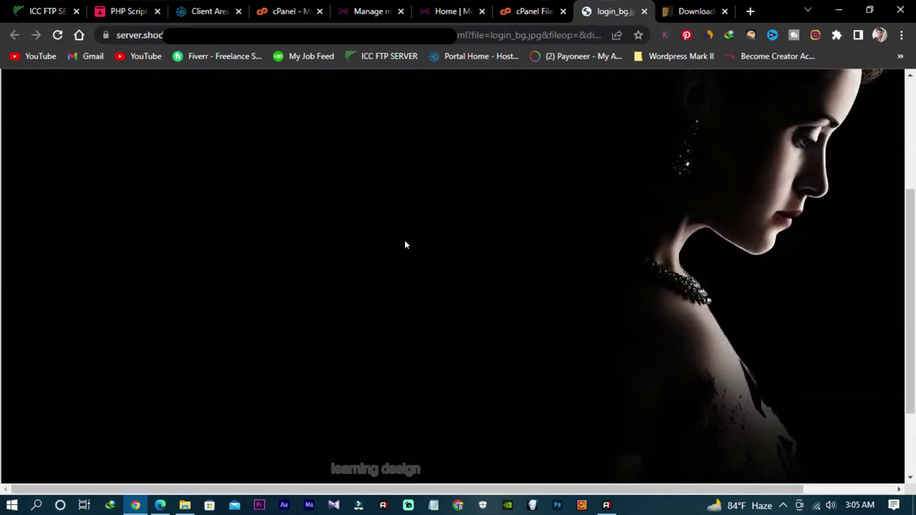
{"action": "left_click", "coordinate": [458, 10]}
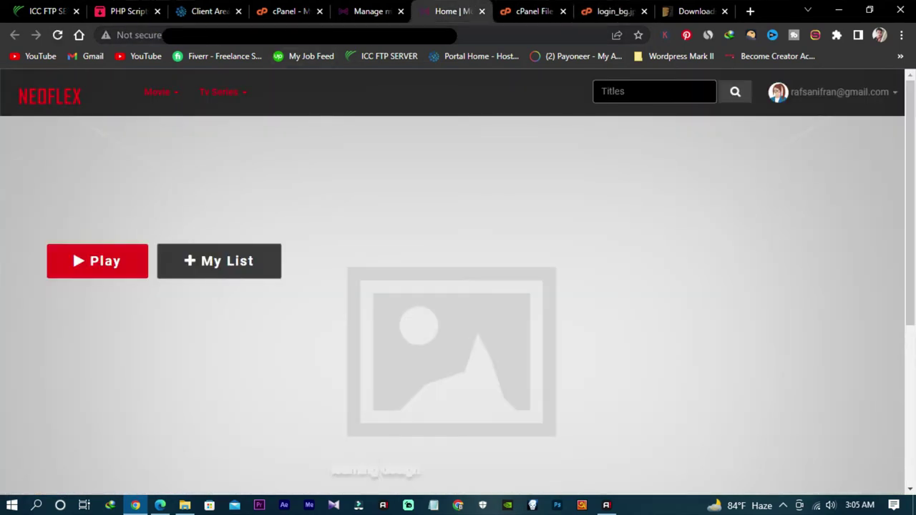
Step: Load the Neoflex public landing page in a new tab
{"action": "left_click", "coordinate": [242, 37]}
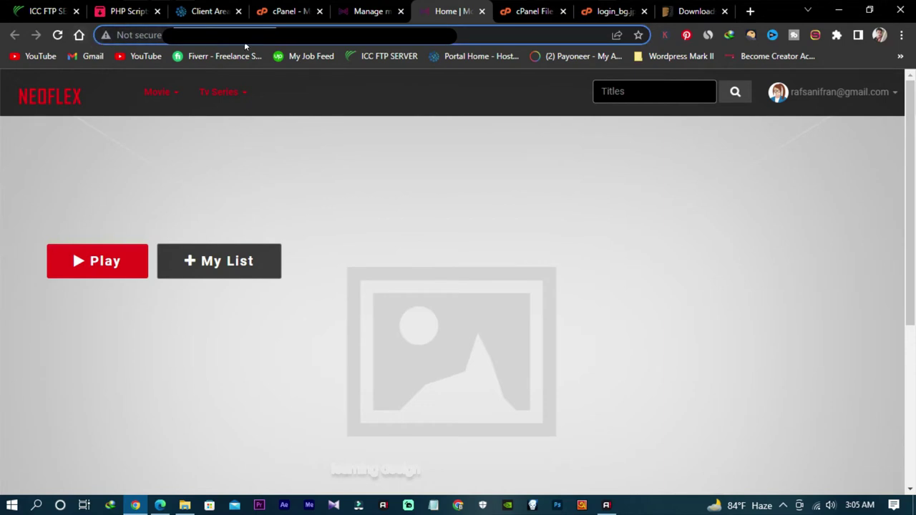
{"action": "left_click", "coordinate": [750, 11]}
{"action": "type", "text": "tec"}
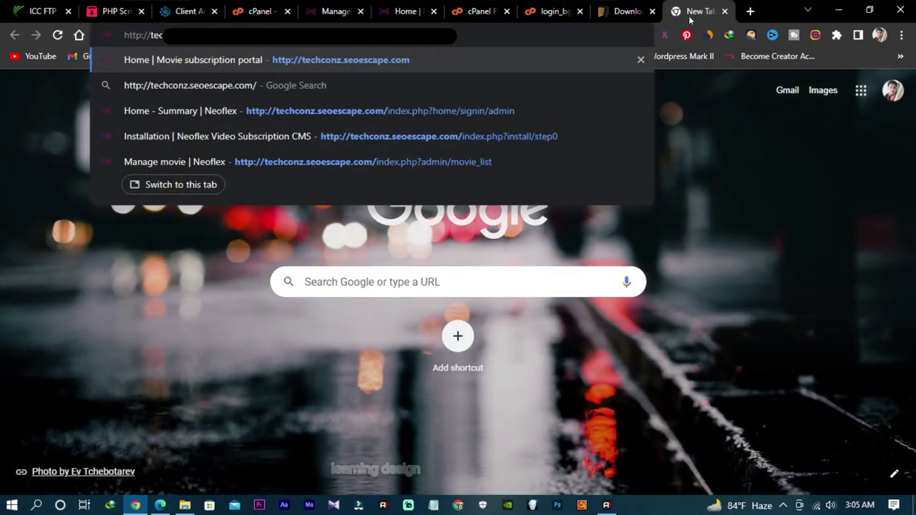
{"action": "key", "text": "Return"}
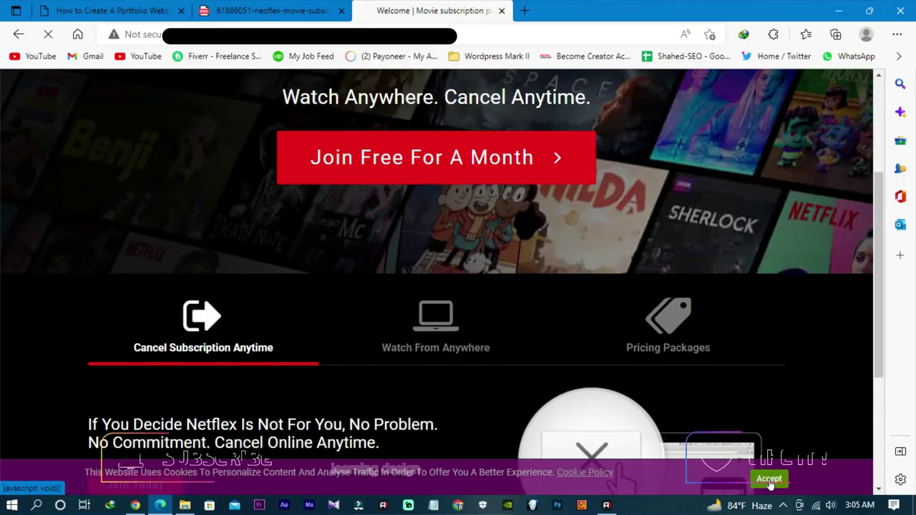
{"action": "scroll", "coordinate": [523, 319], "scroll_direction": "up", "scroll_amount": 3}
{"action": "scroll", "coordinate": [524, 319], "scroll_direction": "down", "scroll_amount": 3}
{"action": "scroll", "coordinate": [532, 319], "scroll_direction": "up", "scroll_amount": 3}
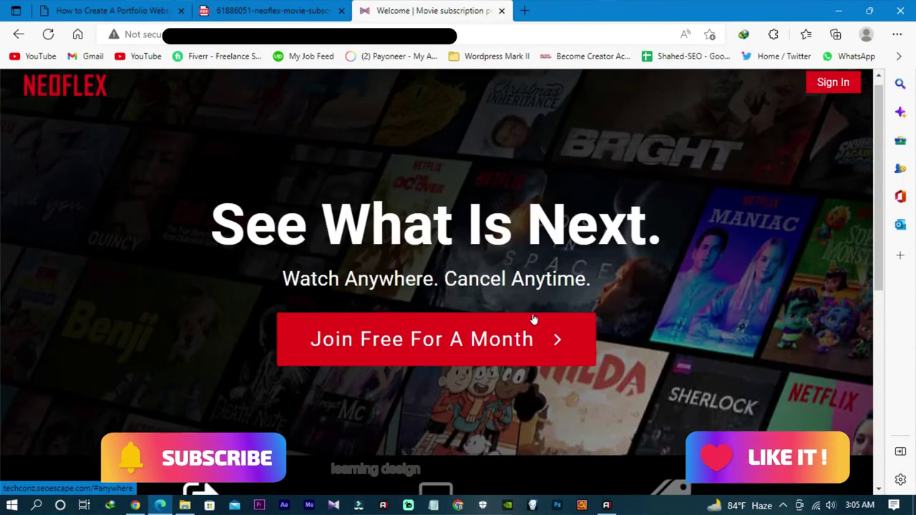
{"action": "scroll", "coordinate": [531, 319], "scroll_direction": "down", "scroll_amount": 2}
{"action": "scroll", "coordinate": [458, 272], "scroll_direction": "down", "scroll_amount": 4}
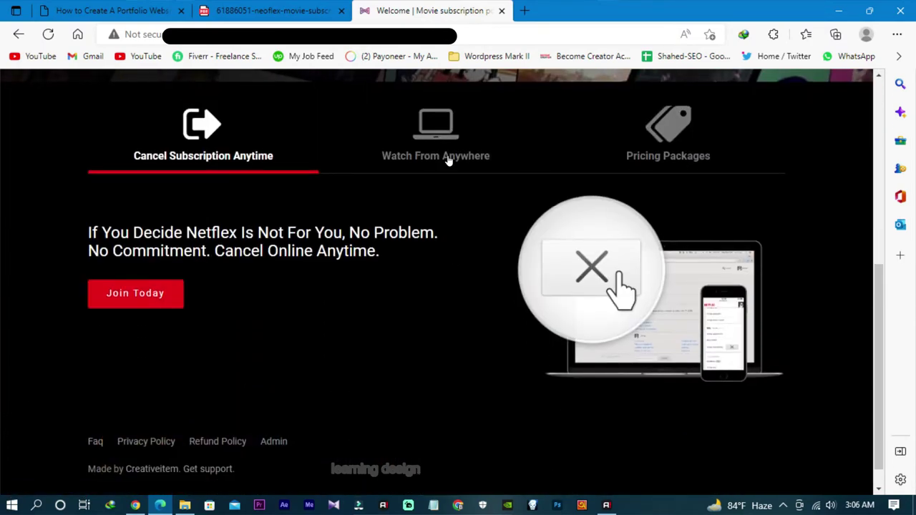
Step: Browse the Watch From Anywhere and Pricing Packages feature tabs on the landing page
{"action": "left_click", "coordinate": [444, 156]}
{"action": "scroll", "coordinate": [455, 168], "scroll_direction": "down", "scroll_amount": 2}
{"action": "scroll", "coordinate": [469, 285], "scroll_direction": "up", "scroll_amount": 3}
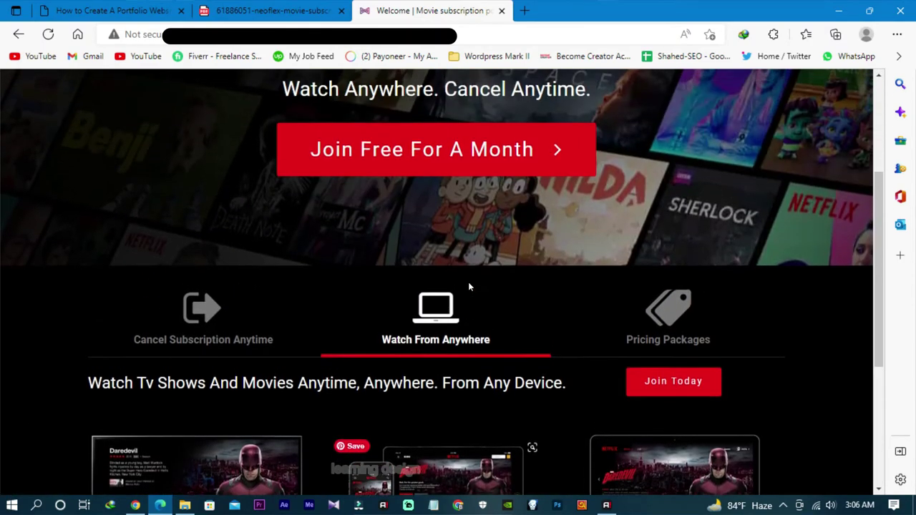
{"action": "scroll", "coordinate": [468, 285], "scroll_direction": "down", "scroll_amount": 3}
{"action": "scroll", "coordinate": [673, 154], "scroll_direction": "up", "scroll_amount": 1}
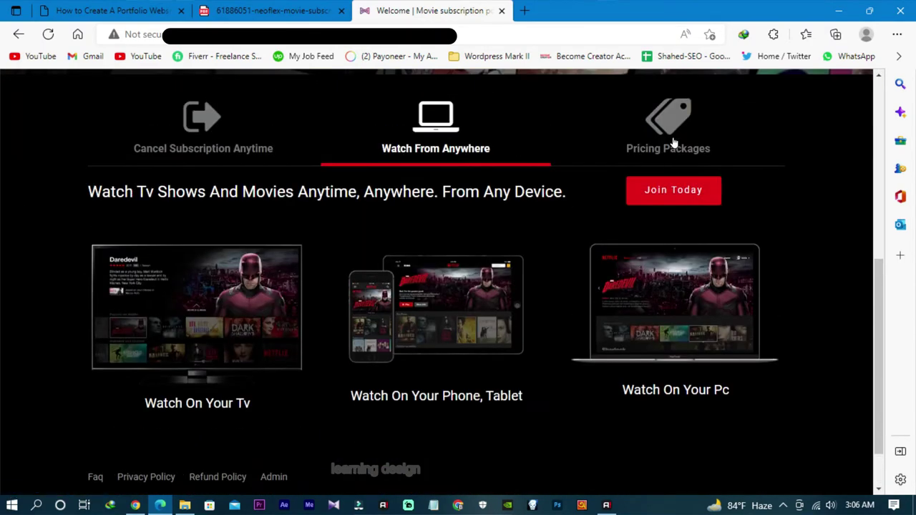
{"action": "left_click", "coordinate": [670, 148]}
{"action": "scroll", "coordinate": [558, 222], "scroll_direction": "down", "scroll_amount": 2}
{"action": "scroll", "coordinate": [535, 221], "scroll_direction": "up", "scroll_amount": 10}
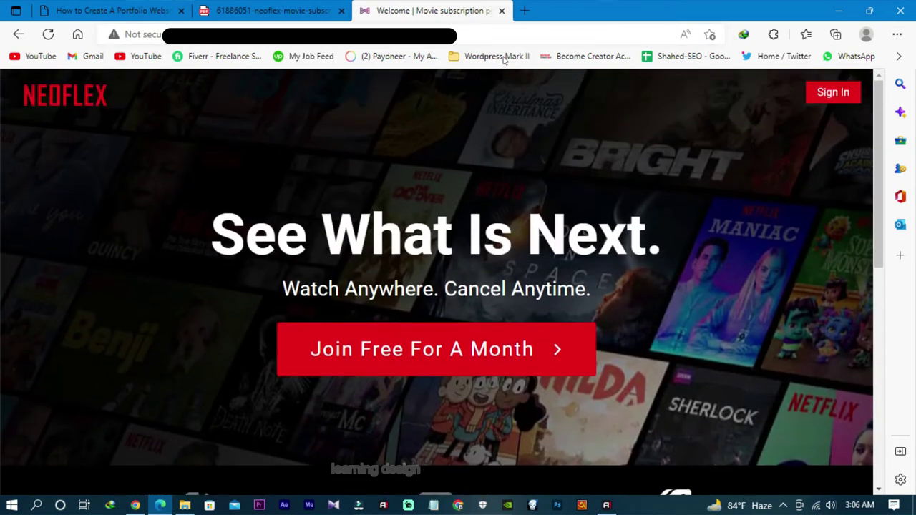
Step: Close the Neoflex landing page, the licence certificate PDF and the Edge window
{"action": "left_click", "coordinate": [501, 11]}
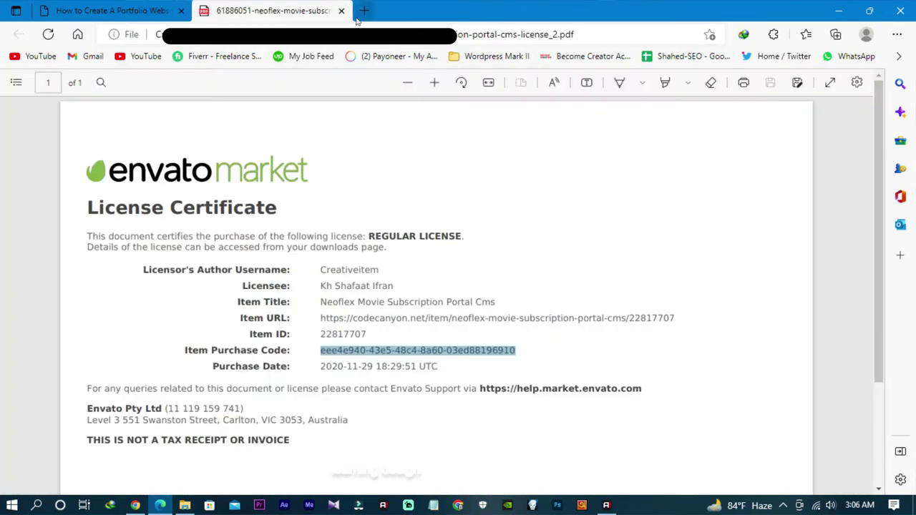
{"action": "left_click", "coordinate": [342, 11]}
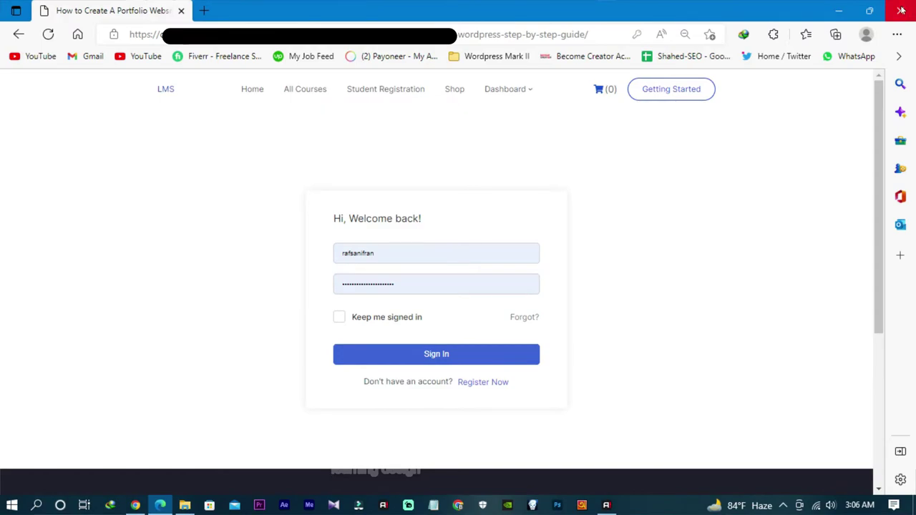
{"action": "left_click", "coordinate": [901, 10]}
{"action": "scroll", "coordinate": [399, 254], "scroll_direction": "down", "scroll_amount": 5}
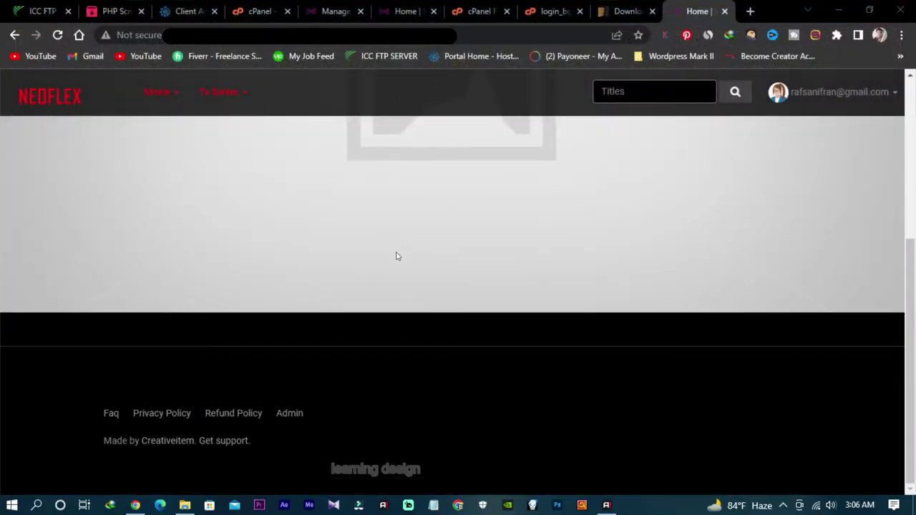
{"action": "scroll", "coordinate": [397, 256], "scroll_direction": "up", "scroll_amount": 5}
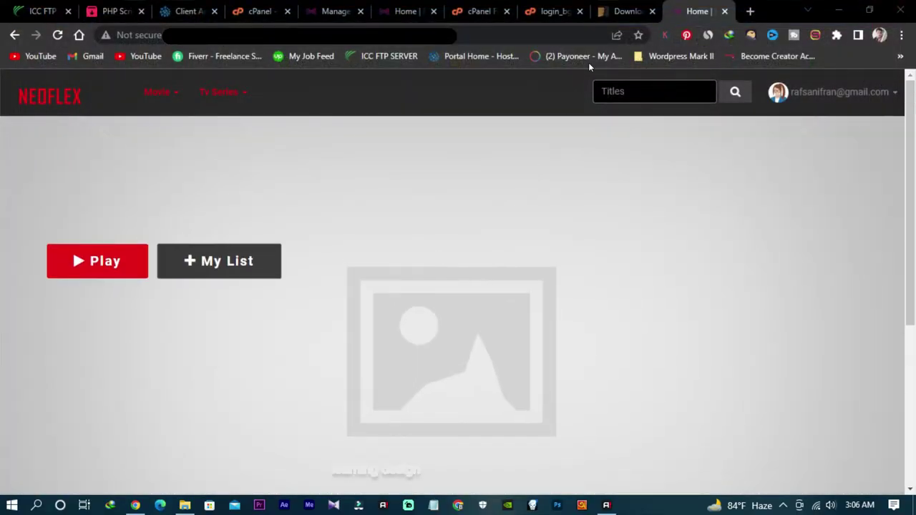
Step: Close the Downloads and login_bg.jpg tabs in Chrome
{"action": "left_click", "coordinate": [631, 10]}
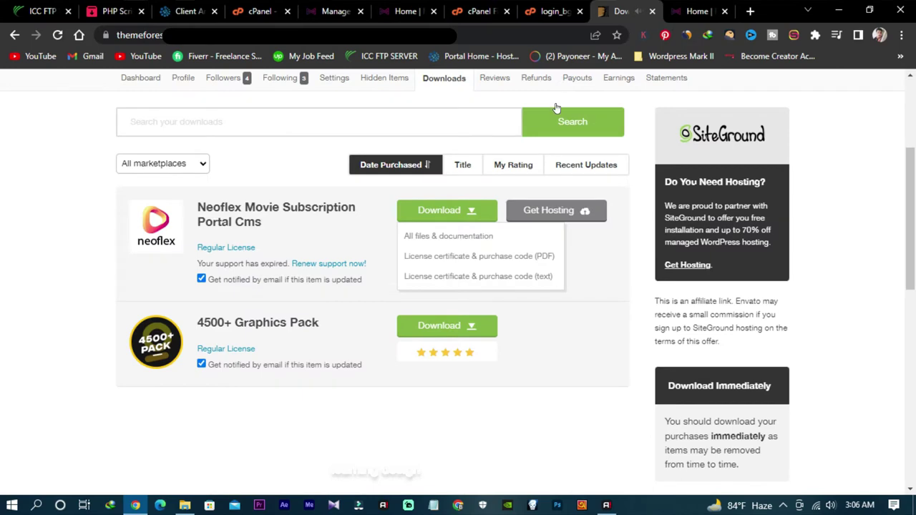
{"action": "left_click", "coordinate": [652, 10]}
{"action": "left_click", "coordinate": [564, 11]}
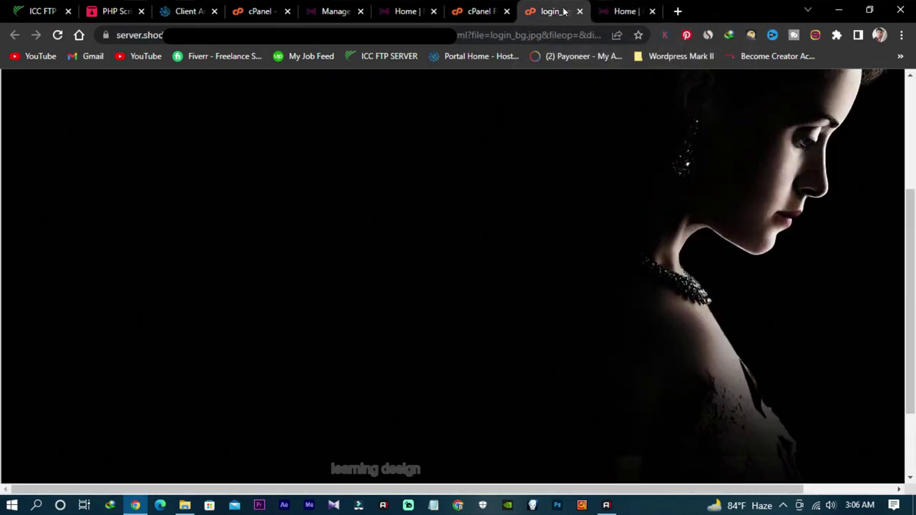
{"action": "scroll", "coordinate": [559, 139], "scroll_direction": "up", "scroll_amount": 3}
{"action": "left_click", "coordinate": [643, 12]}
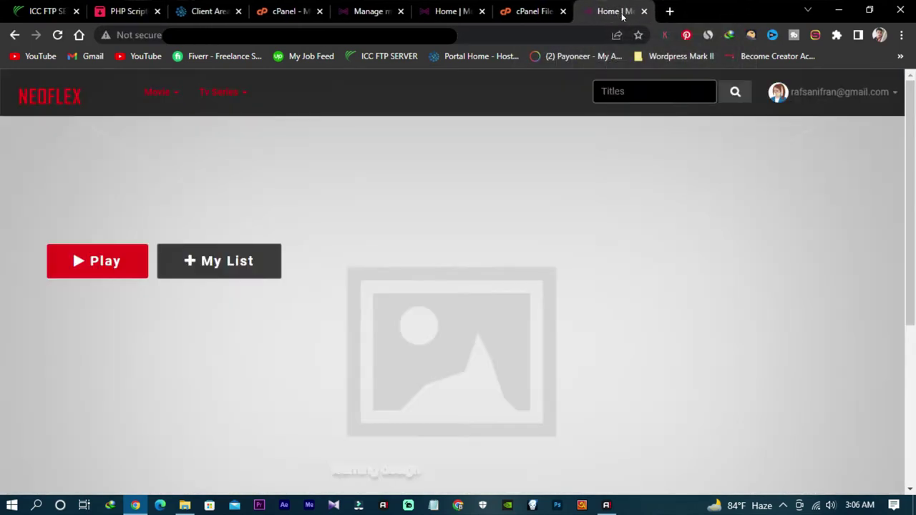
{"action": "scroll", "coordinate": [348, 199], "scroll_direction": "down", "scroll_amount": 3}
{"action": "scroll", "coordinate": [341, 207], "scroll_direction": "up", "scroll_amount": 3}
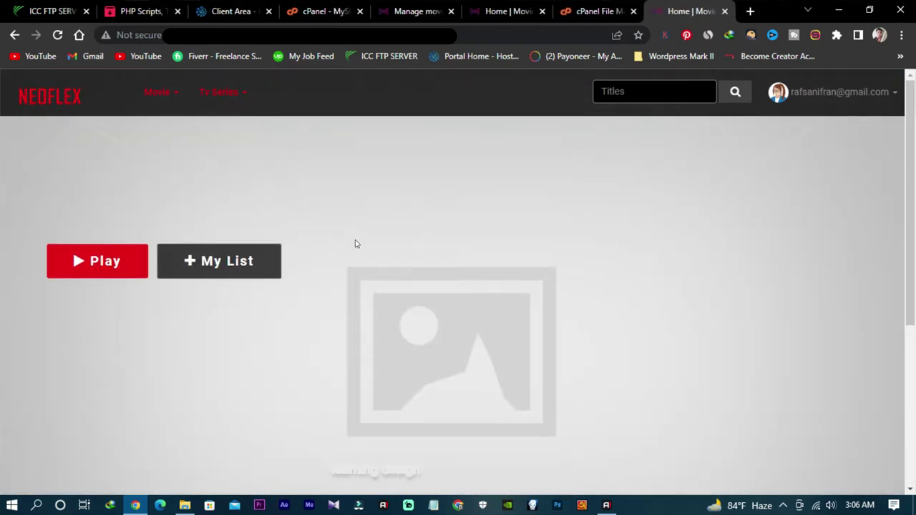
Step: Show the Neoflex Manage movie admin page at 80% zoom
{"action": "left_click", "coordinate": [586, 13]}
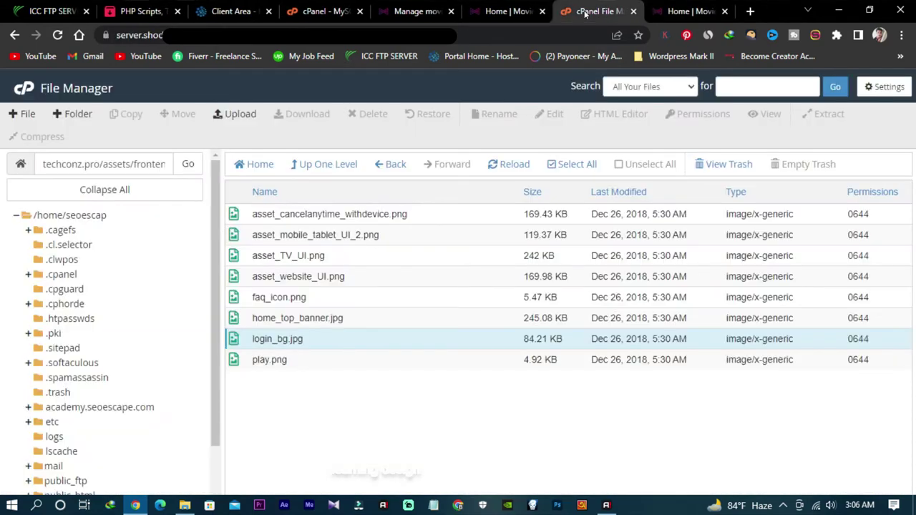
{"action": "left_click", "coordinate": [686, 11]}
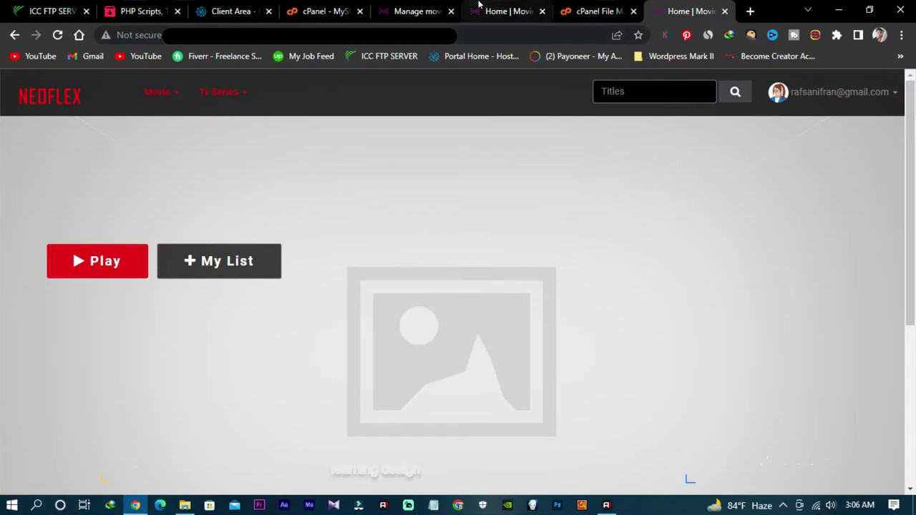
{"action": "left_click", "coordinate": [430, 8]}
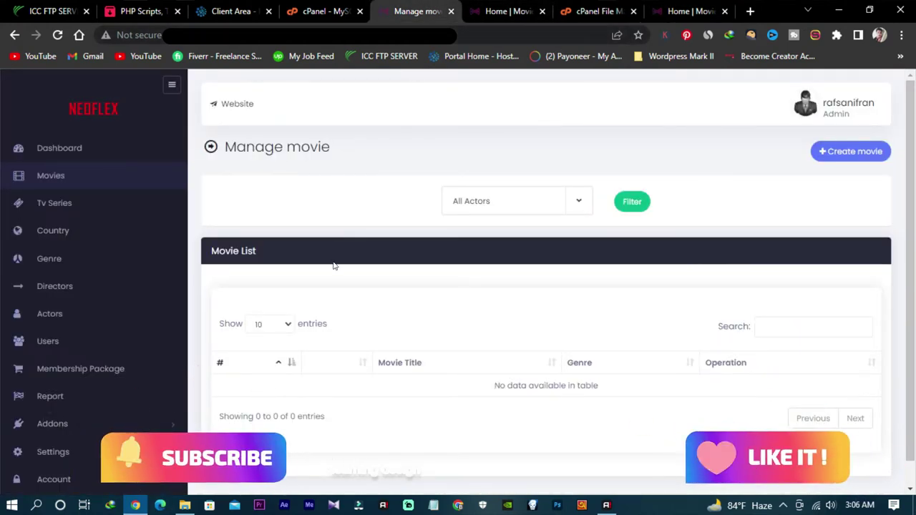
{"action": "scroll", "coordinate": [365, 282], "scroll_direction": "down", "scroll_amount": 1}
{"action": "key", "text": "ctrl+minus"}
{"action": "key", "text": "ctrl+minus"}
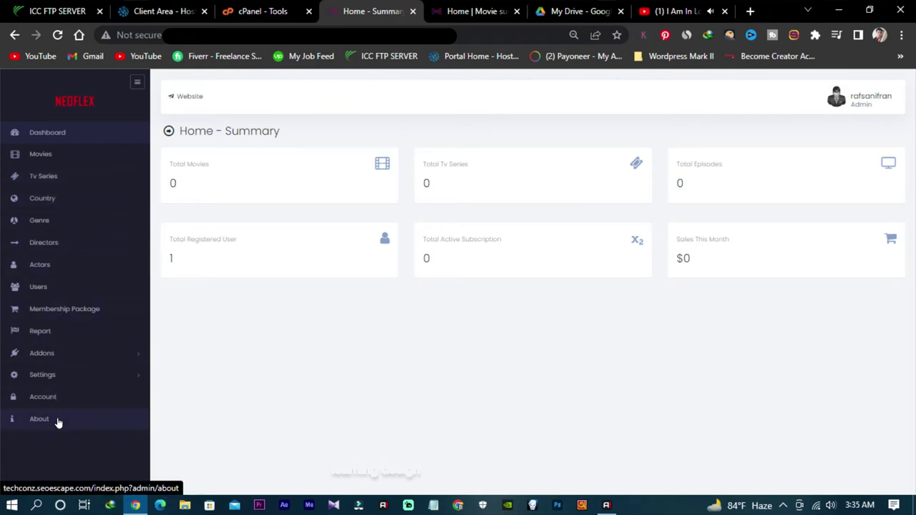
Step: Expand the Settings menu in the admin sidebar to reach Payment Settings
{"action": "left_click", "coordinate": [78, 379]}
{"action": "scroll", "coordinate": [76, 376], "scroll_direction": "down", "scroll_amount": 1}
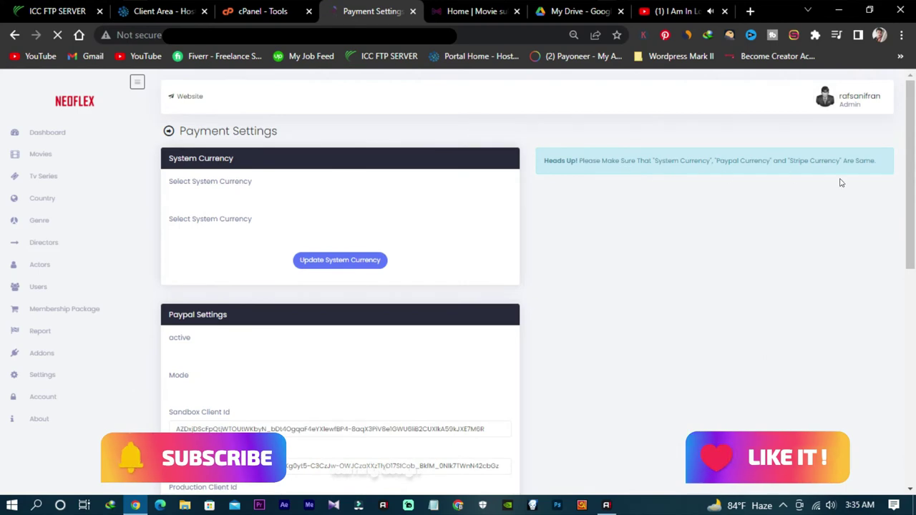
{"action": "scroll", "coordinate": [319, 280], "scroll_direction": "down", "scroll_amount": 4}
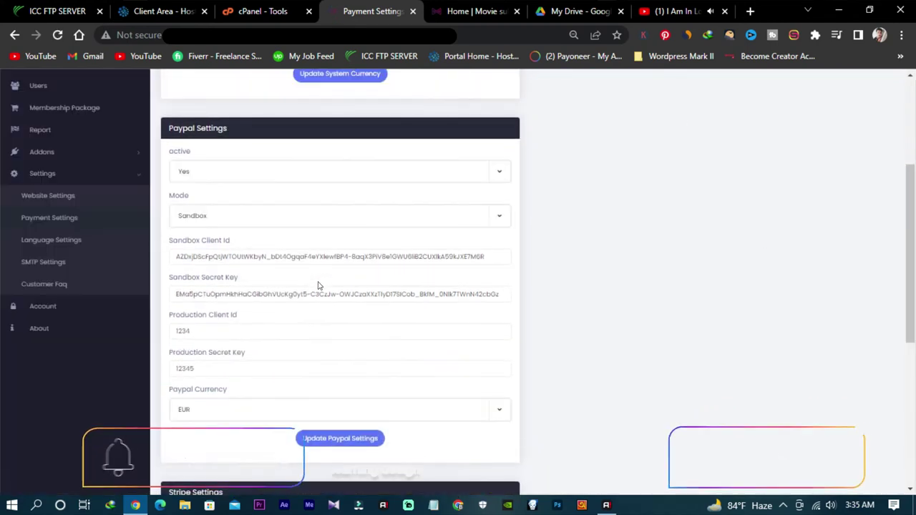
{"action": "scroll", "coordinate": [319, 286], "scroll_direction": "up", "scroll_amount": 4}
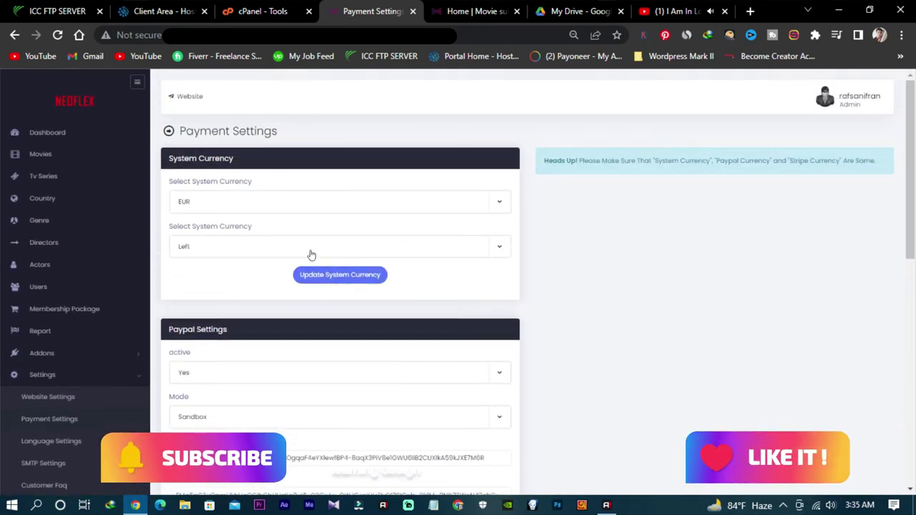
{"action": "left_click", "coordinate": [370, 206]}
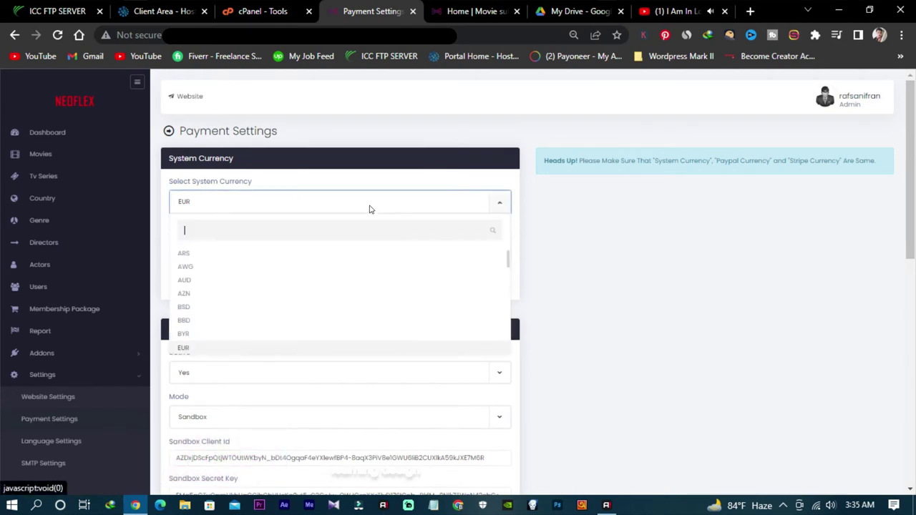
{"action": "scroll", "coordinate": [293, 289], "scroll_direction": "down", "scroll_amount": 5}
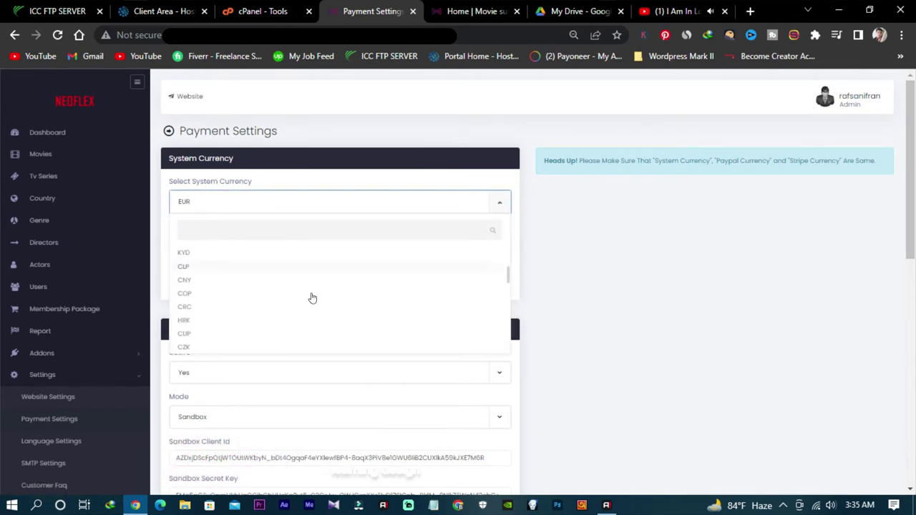
{"action": "scroll", "coordinate": [312, 298], "scroll_direction": "up", "scroll_amount": 2}
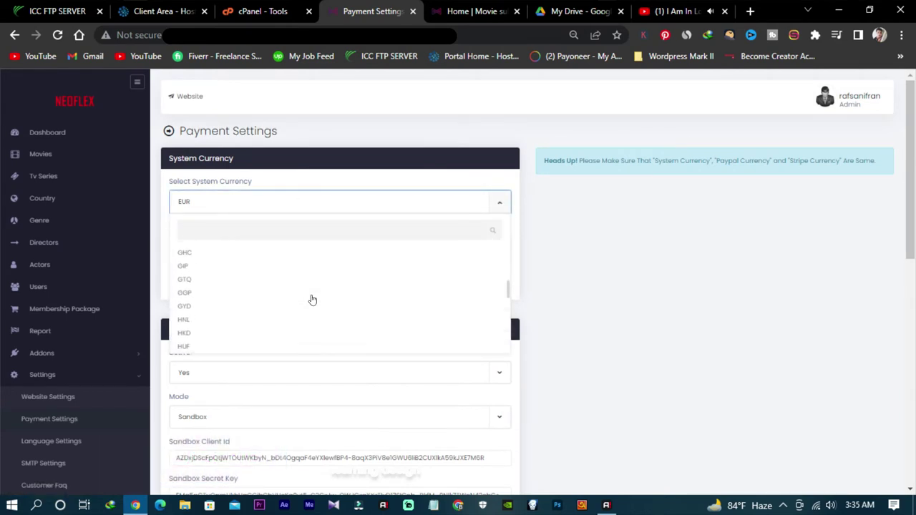
{"action": "left_click", "coordinate": [300, 214]}
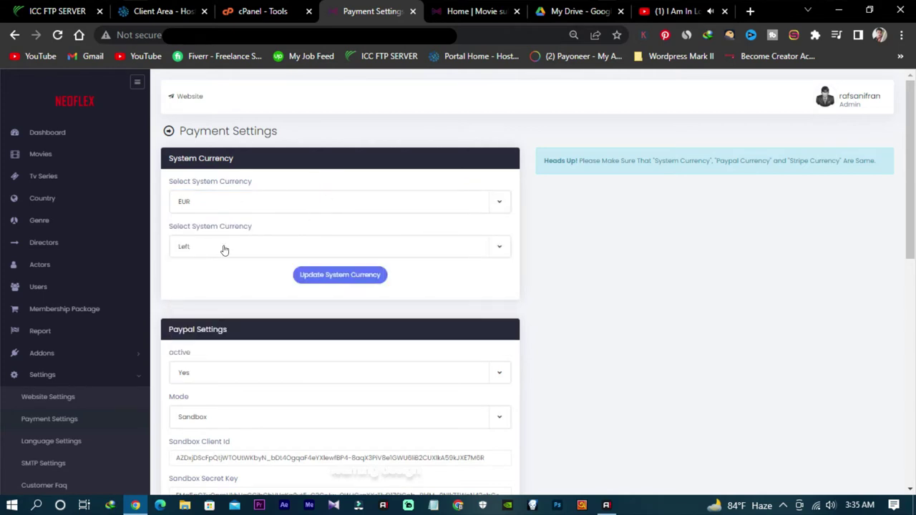
{"action": "scroll", "coordinate": [250, 304], "scroll_direction": "down", "scroll_amount": 3}
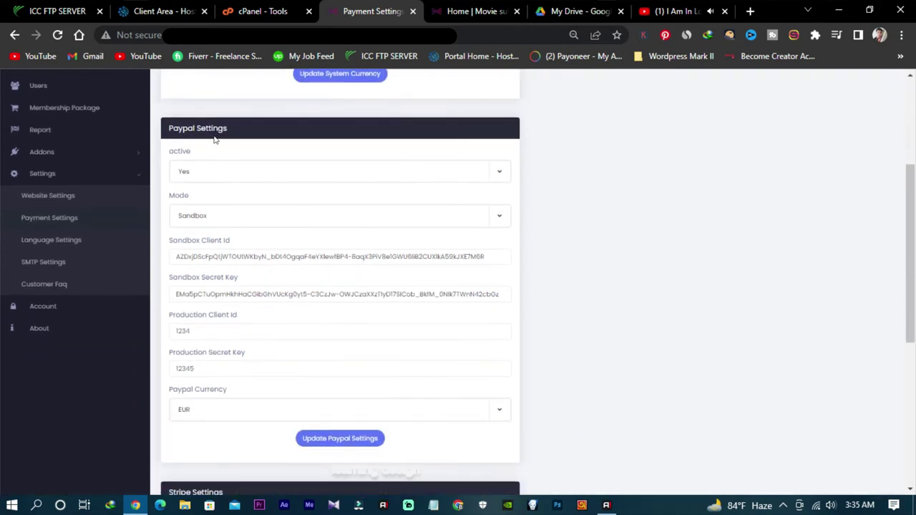
{"action": "scroll", "coordinate": [432, 150], "scroll_direction": "down", "scroll_amount": 3}
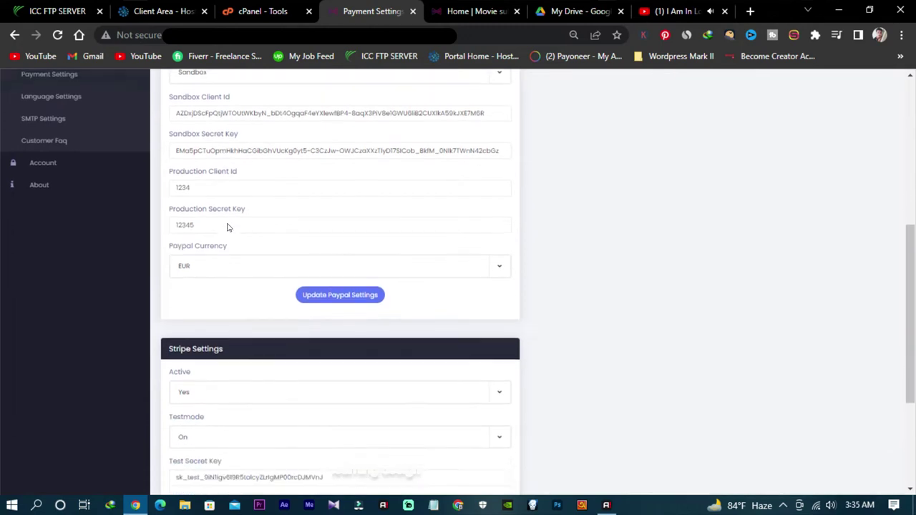
{"action": "scroll", "coordinate": [386, 204], "scroll_direction": "down", "scroll_amount": 2}
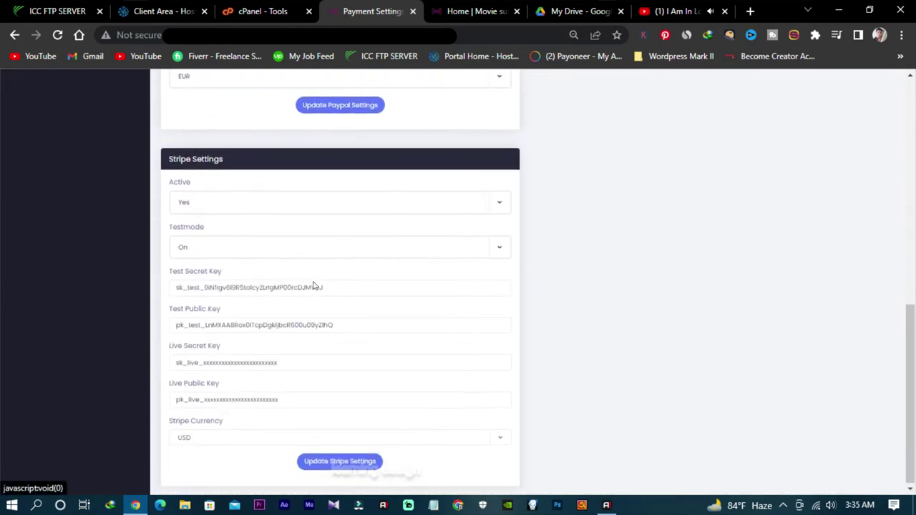
{"action": "scroll", "coordinate": [316, 375], "scroll_direction": "up", "scroll_amount": 1}
{"action": "scroll", "coordinate": [315, 376], "scroll_direction": "up", "scroll_amount": 3}
{"action": "scroll", "coordinate": [357, 290], "scroll_direction": "down", "scroll_amount": 3}
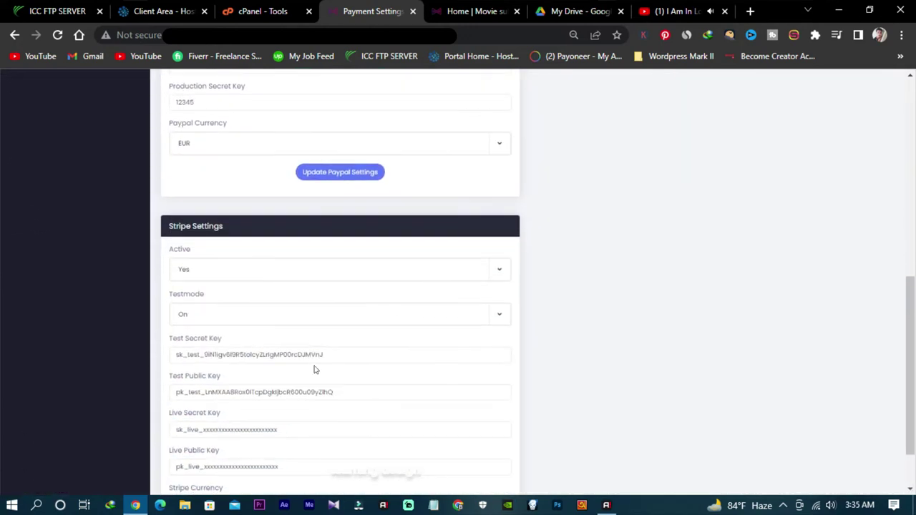
{"action": "scroll", "coordinate": [358, 291], "scroll_direction": "up", "scroll_amount": 5}
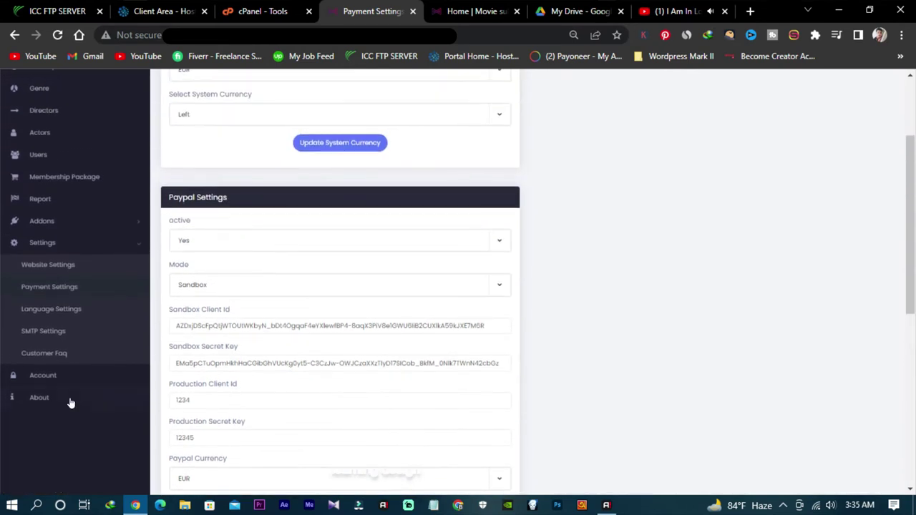
{"action": "scroll", "coordinate": [69, 365], "scroll_direction": "up", "scroll_amount": 2}
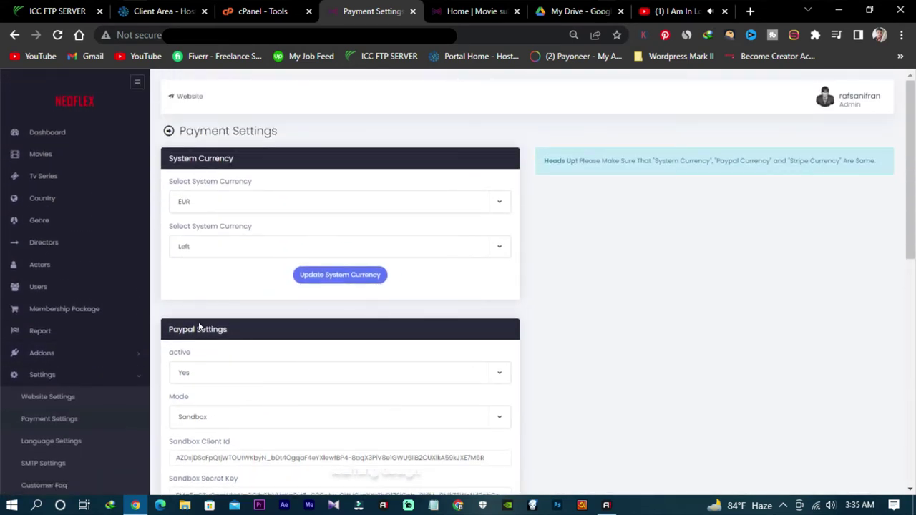
Step: Change the system currency from EUR to USD, keep symbol position Left, and update it
{"action": "left_click", "coordinate": [472, 213]}
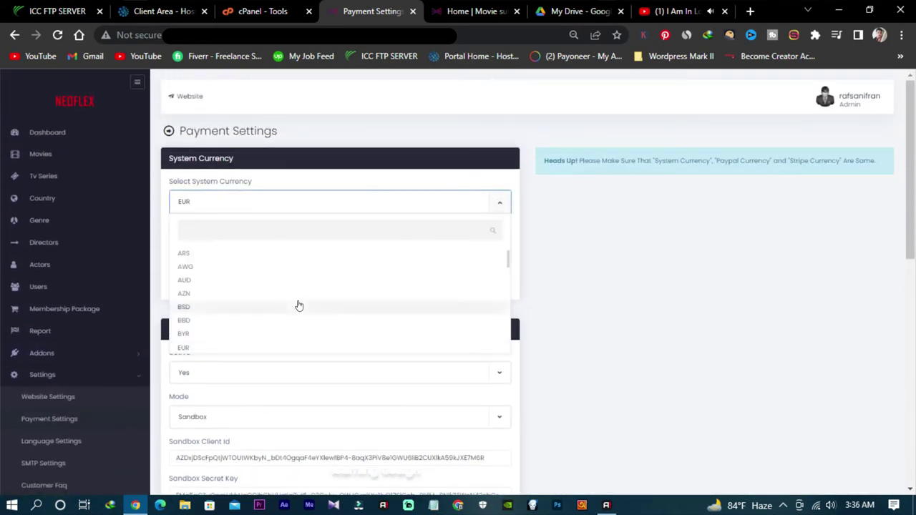
{"action": "scroll", "coordinate": [301, 304], "scroll_direction": "down", "scroll_amount": 15}
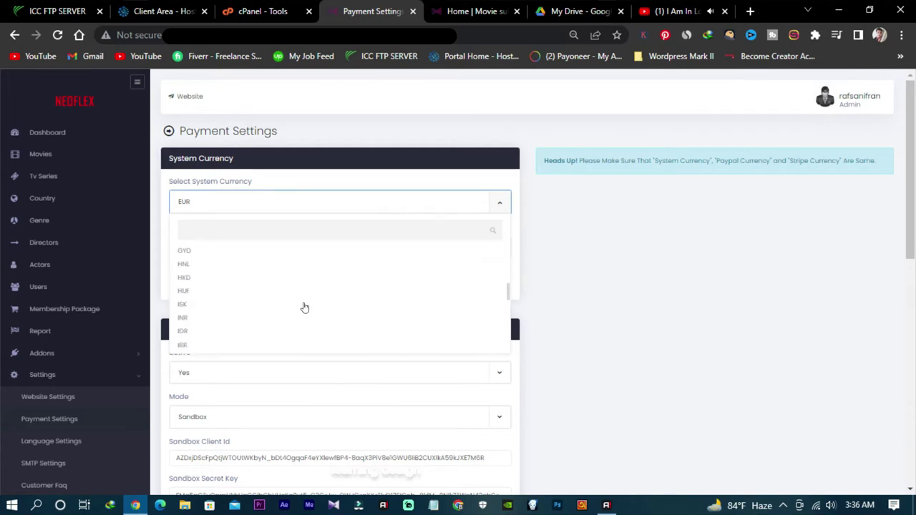
{"action": "scroll", "coordinate": [310, 313], "scroll_direction": "down", "scroll_amount": 8}
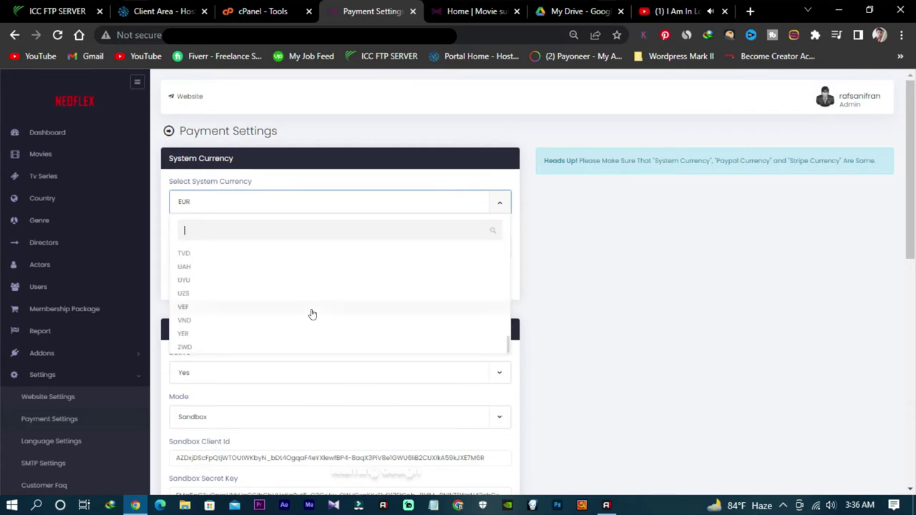
{"action": "scroll", "coordinate": [208, 276], "scroll_direction": "up", "scroll_amount": 3}
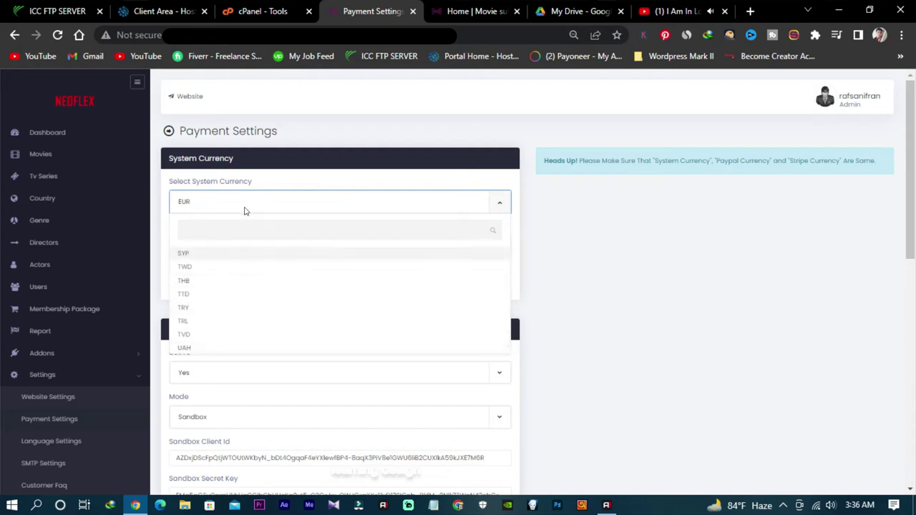
{"action": "type", "text": "USD"}
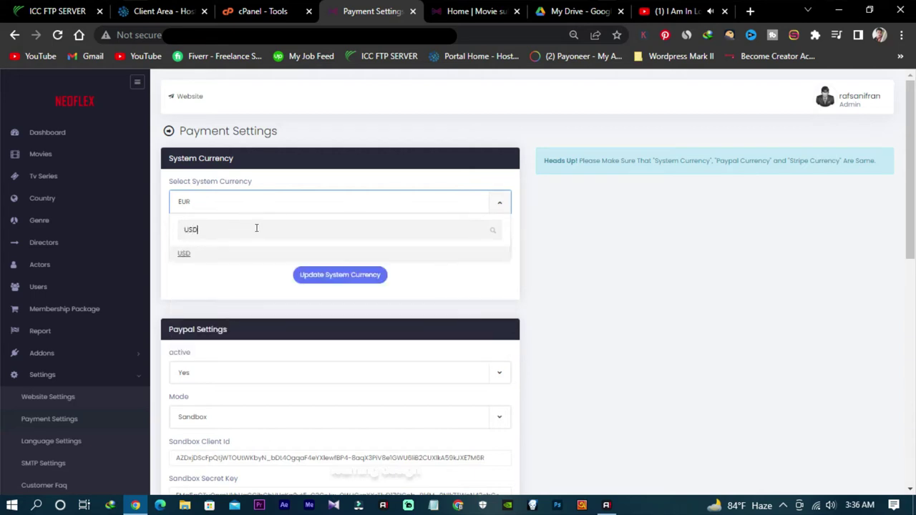
{"action": "left_click", "coordinate": [184, 259]}
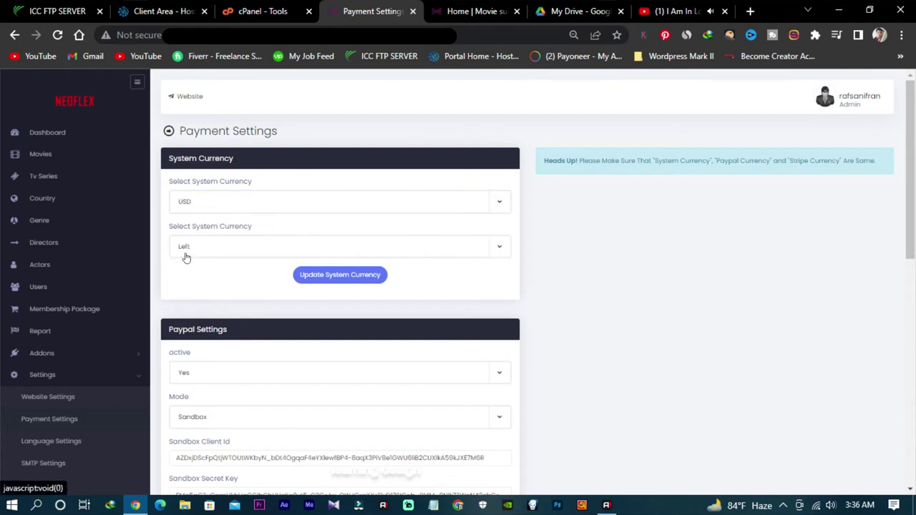
{"action": "left_click", "coordinate": [352, 251]}
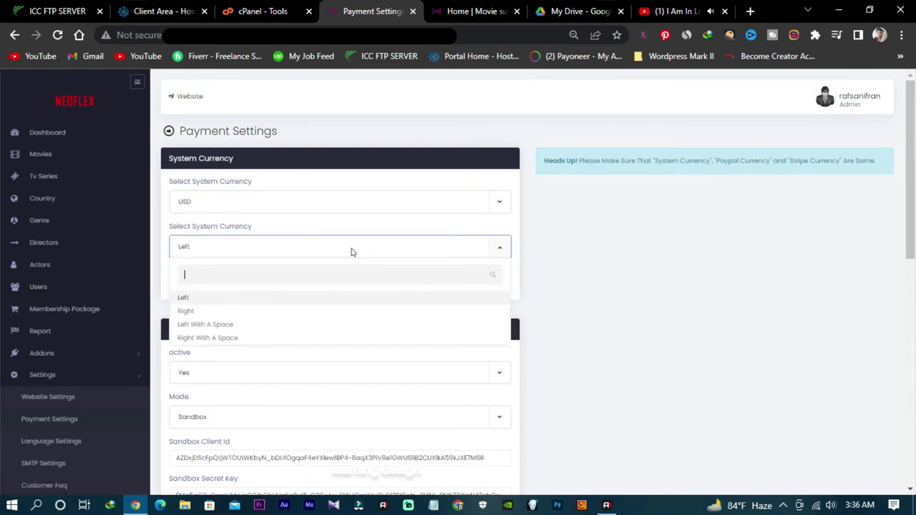
{"action": "left_click", "coordinate": [534, 245]}
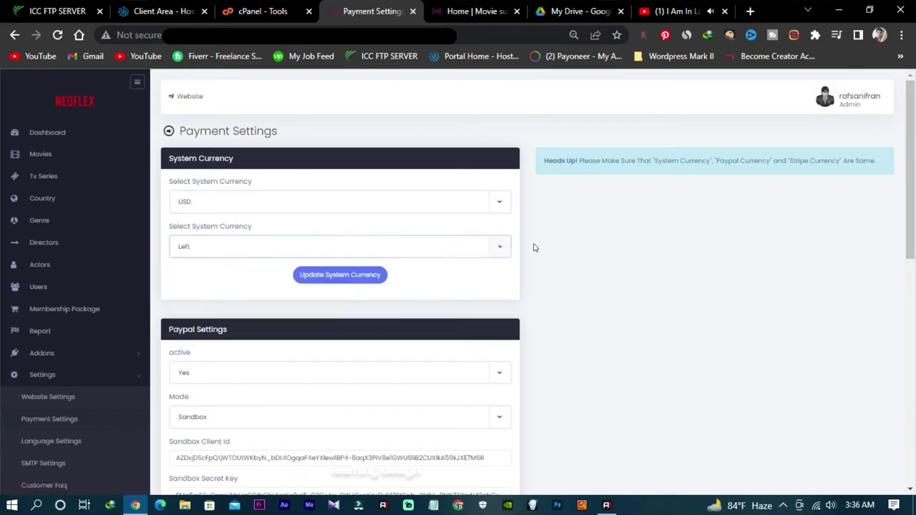
{"action": "left_click", "coordinate": [321, 277]}
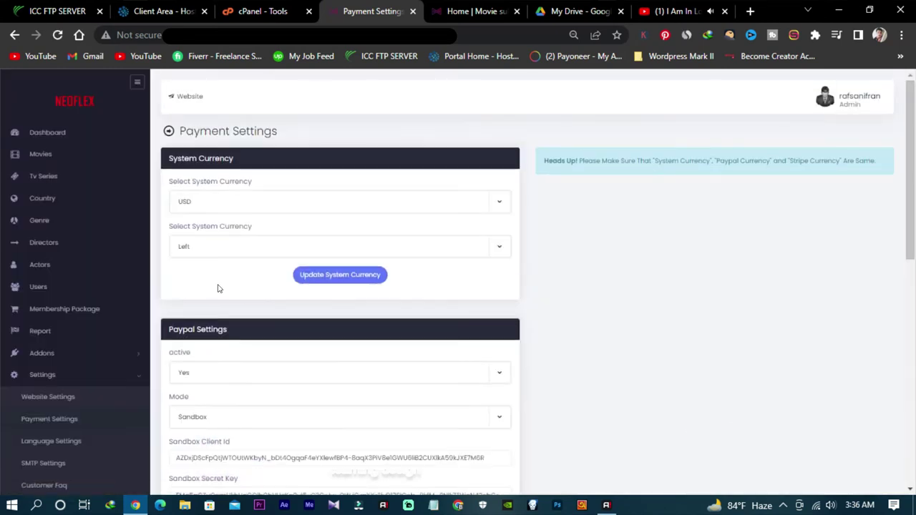
{"action": "scroll", "coordinate": [236, 289], "scroll_direction": "down", "scroll_amount": 2}
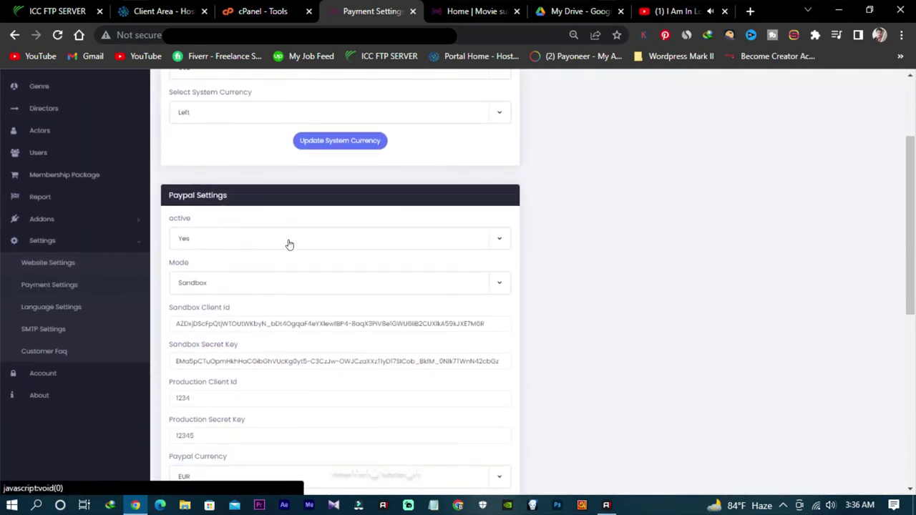
{"action": "left_click", "coordinate": [289, 245]}
{"action": "left_click", "coordinate": [297, 243]}
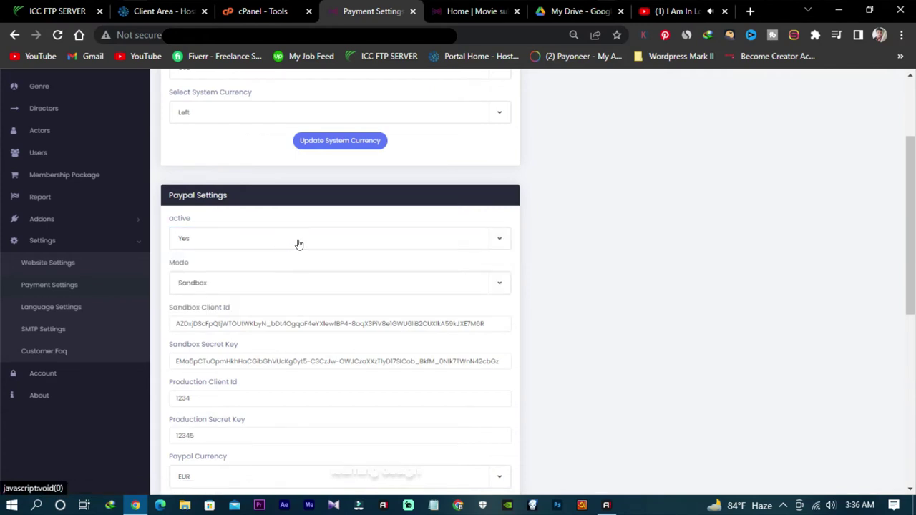
{"action": "scroll", "coordinate": [329, 297], "scroll_direction": "down", "scroll_amount": 2}
{"action": "scroll", "coordinate": [330, 297], "scroll_direction": "down", "scroll_amount": 4}
{"action": "scroll", "coordinate": [326, 300], "scroll_direction": "up", "scroll_amount": 6}
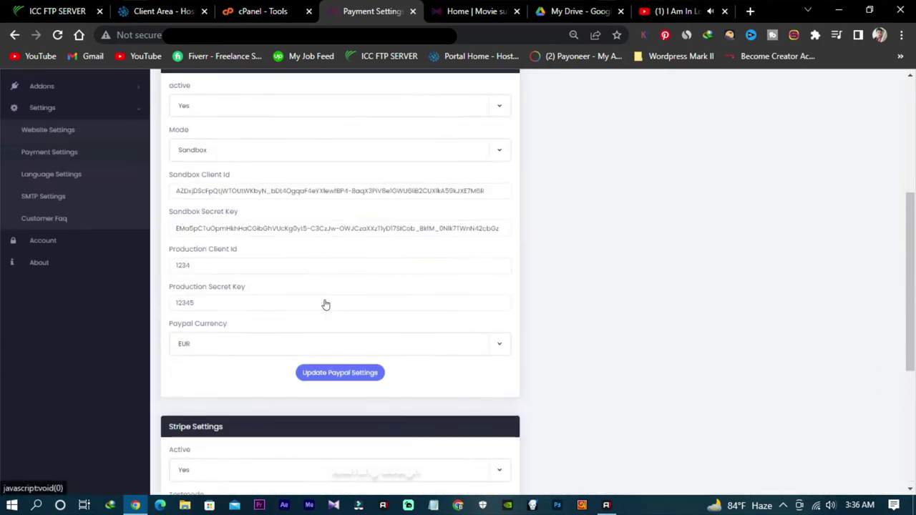
{"action": "scroll", "coordinate": [568, 282], "scroll_direction": "up", "scroll_amount": 1}
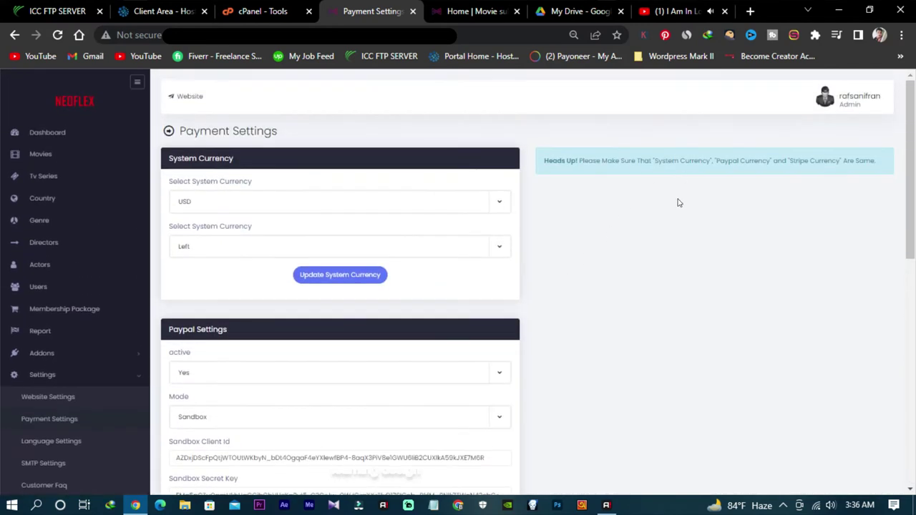
{"action": "scroll", "coordinate": [51, 366], "scroll_direction": "down", "scroll_amount": 2}
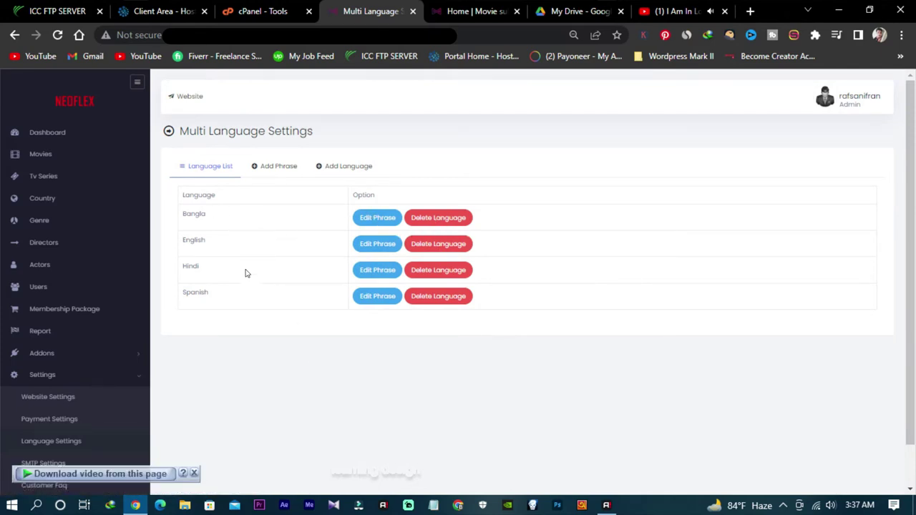
Step: In Multi Language Settings, move past Add Phrase to the Add Language form
{"action": "left_click", "coordinate": [290, 169]}
{"action": "left_click", "coordinate": [357, 171]}
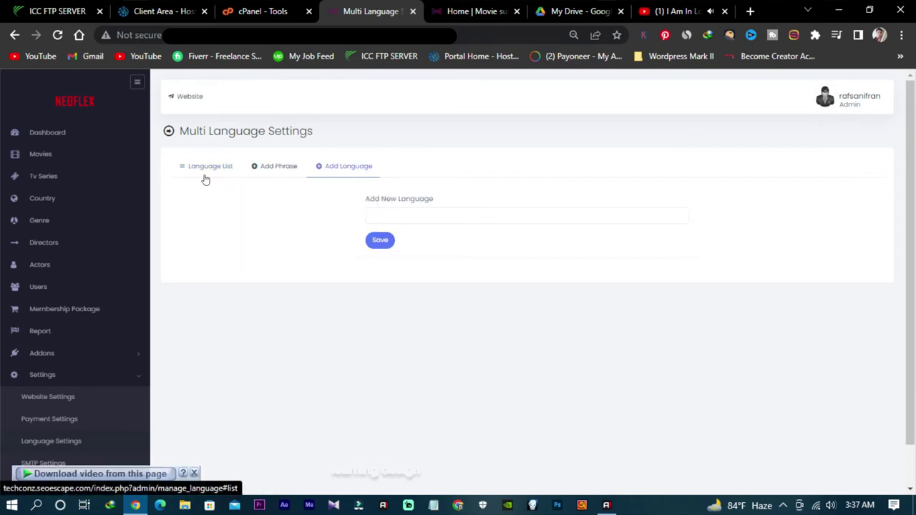
{"action": "scroll", "coordinate": [159, 308], "scroll_direction": "down", "scroll_amount": 1}
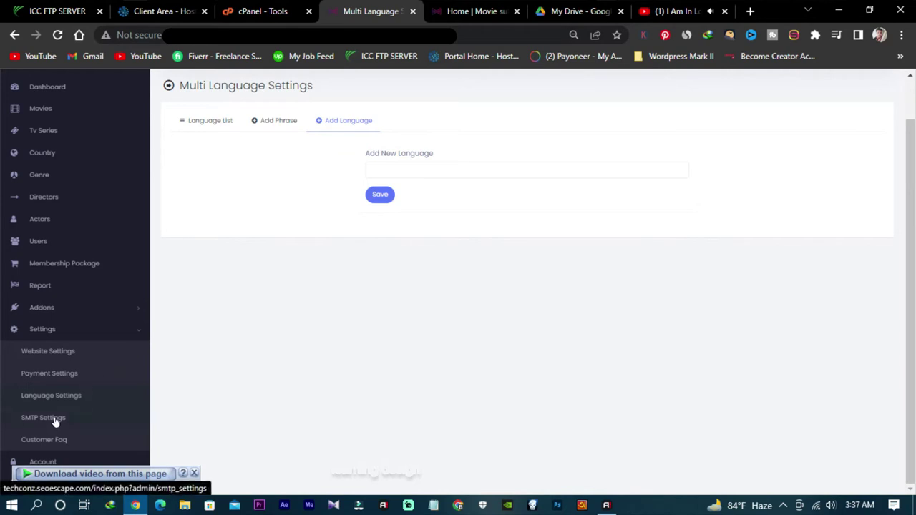
Step: Look over the SMTP Settings fields, then go to the Customer Faq management page
{"action": "left_click", "coordinate": [55, 419]}
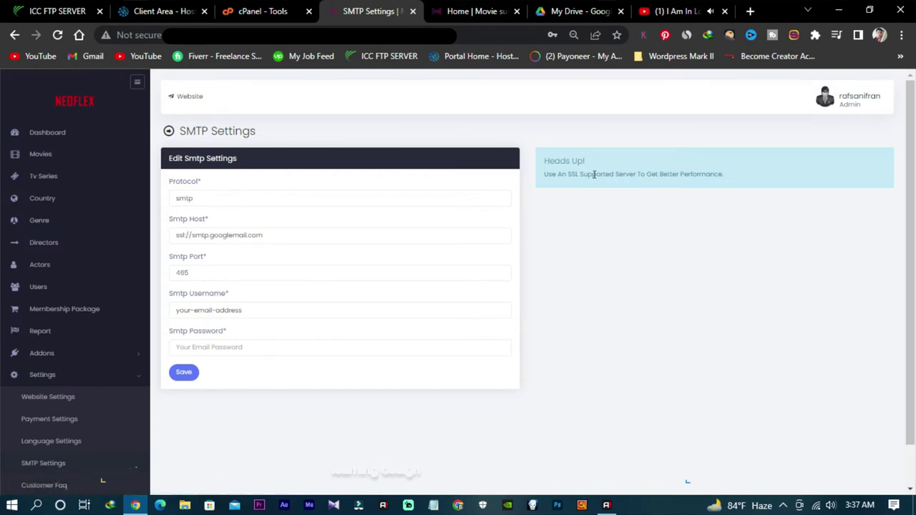
{"action": "scroll", "coordinate": [241, 233], "scroll_direction": "down", "scroll_amount": 1}
{"action": "scroll", "coordinate": [241, 228], "scroll_direction": "up", "scroll_amount": 1}
{"action": "scroll", "coordinate": [236, 293], "scroll_direction": "down", "scroll_amount": 1}
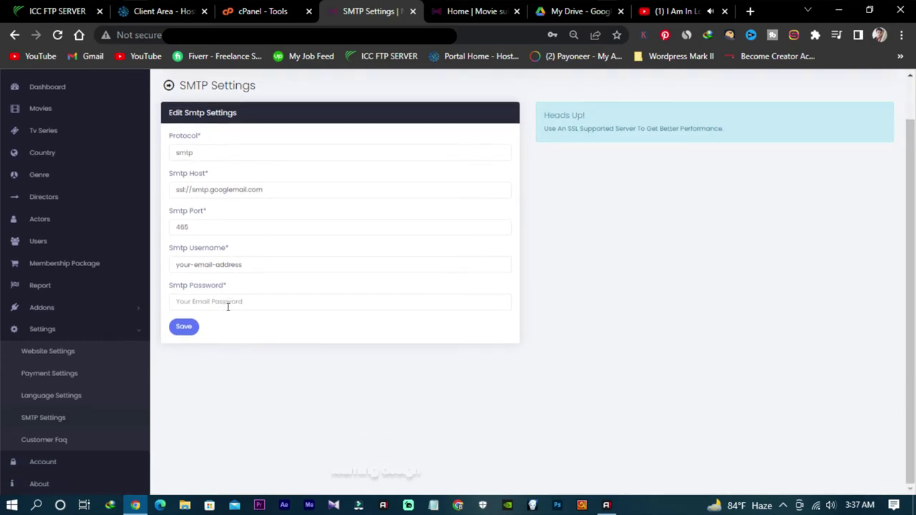
{"action": "scroll", "coordinate": [230, 302], "scroll_direction": "up", "scroll_amount": 1}
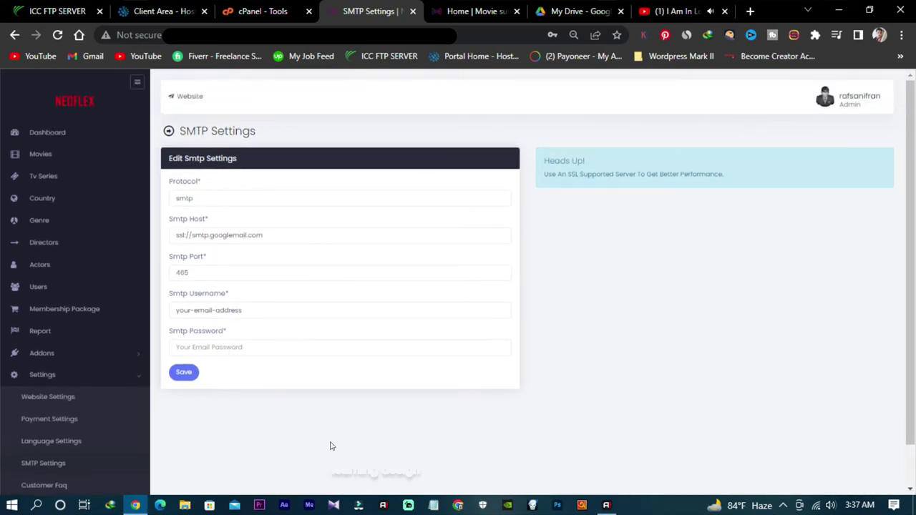
{"action": "scroll", "coordinate": [282, 438], "scroll_direction": "down", "scroll_amount": 1}
{"action": "left_click", "coordinate": [49, 444]}
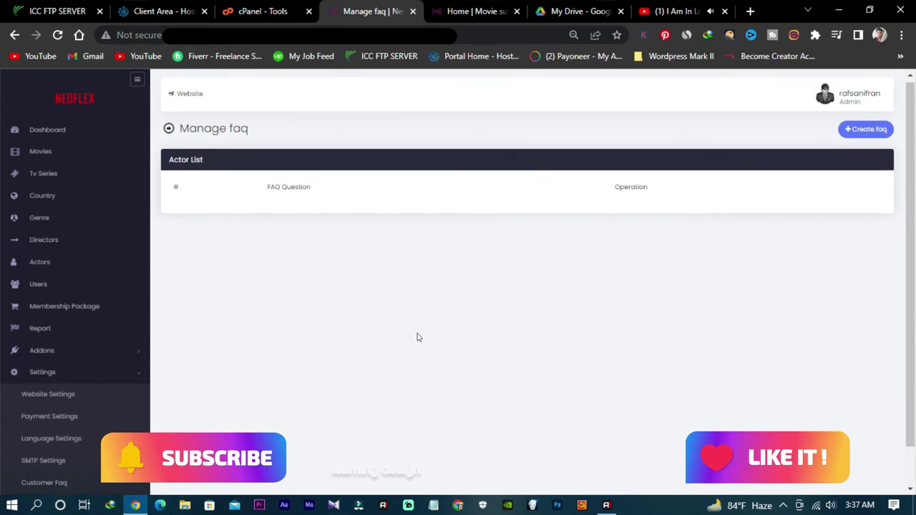
Step: Open the Create faq form and focus the Faq Question field without entering text
{"action": "left_click", "coordinate": [850, 133]}
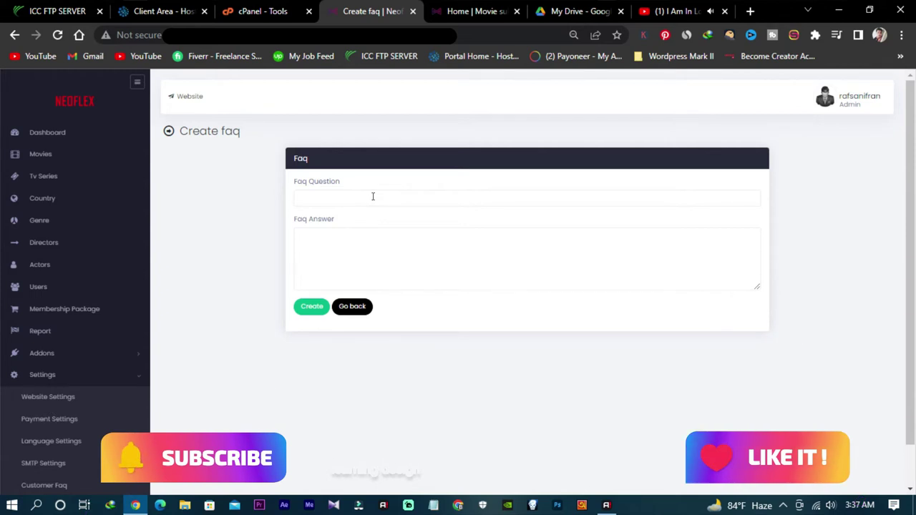
{"action": "left_click", "coordinate": [373, 196]}
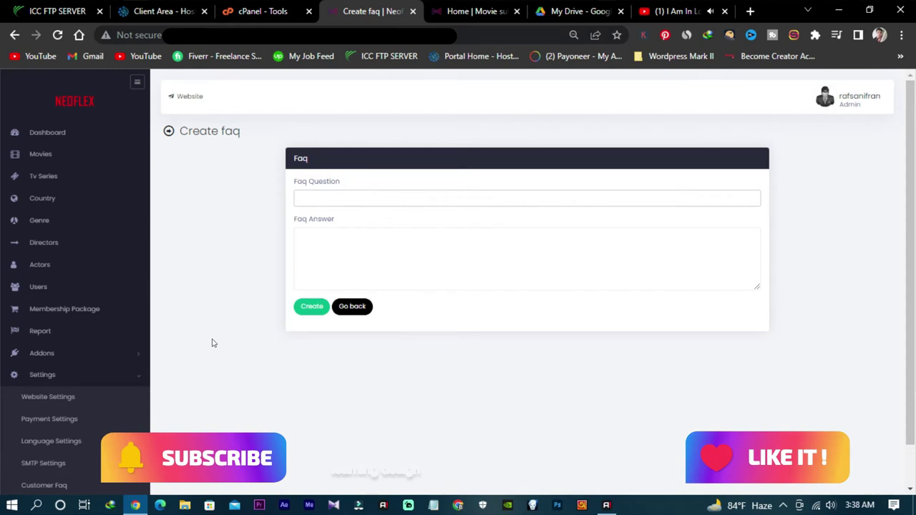
{"action": "scroll", "coordinate": [91, 427], "scroll_direction": "down", "scroll_amount": 1}
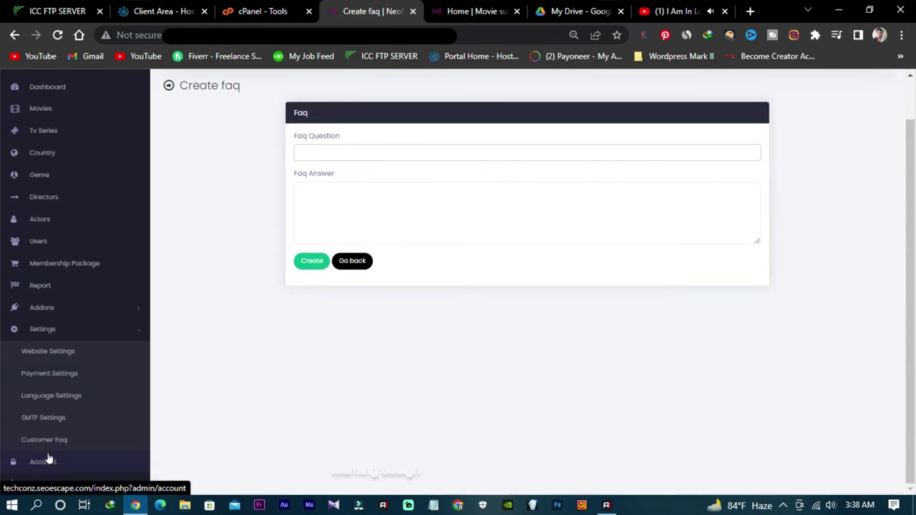
{"action": "scroll", "coordinate": [56, 444], "scroll_direction": "up", "scroll_amount": 1}
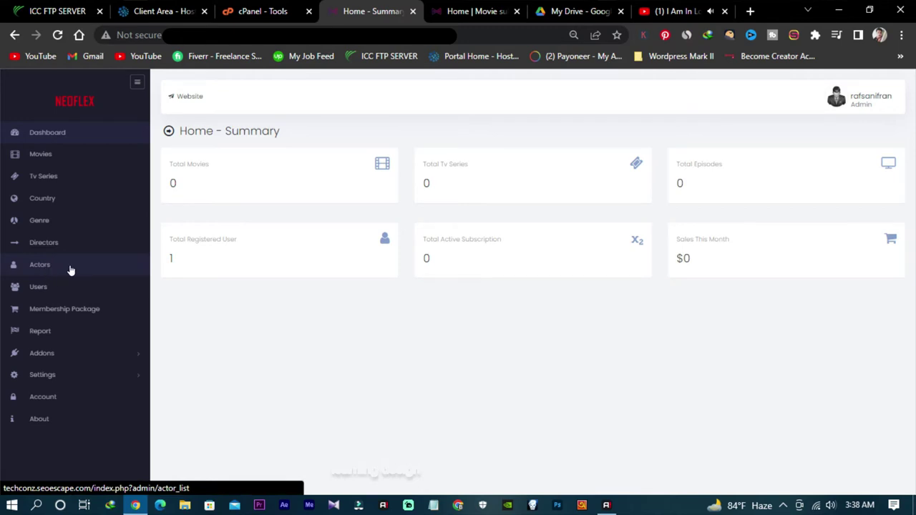
Step: Go to Actors > Create actor, then open a new blank Chrome tab
{"action": "left_click", "coordinate": [70, 270]}
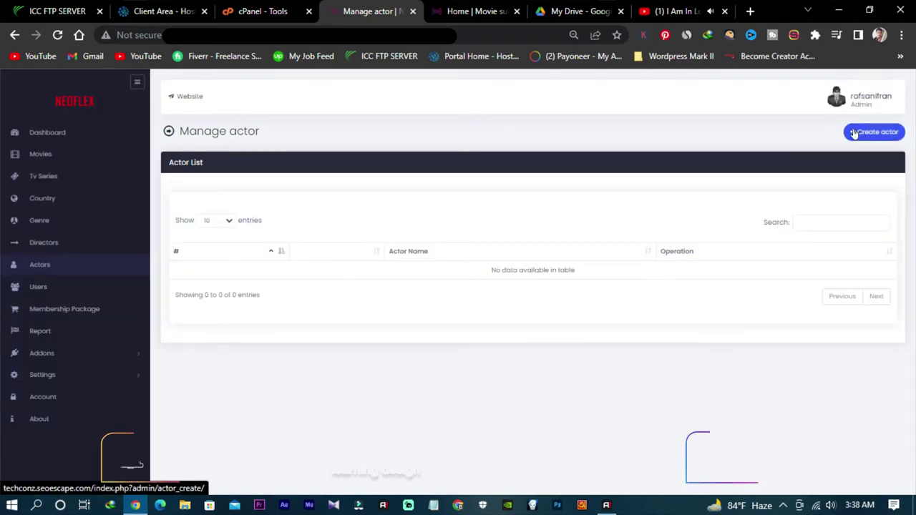
{"action": "left_click", "coordinate": [871, 136]}
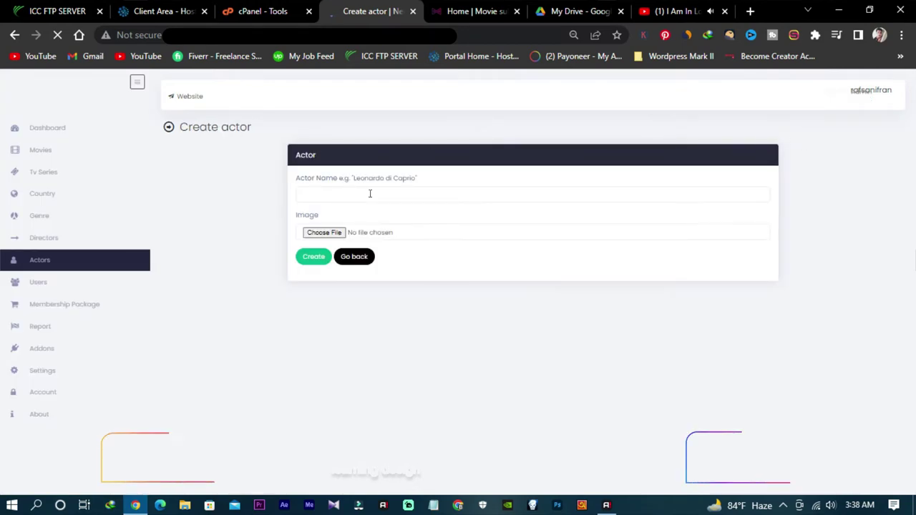
{"action": "left_click", "coordinate": [750, 12]}
Step: Search Google Images for 'ryan reynolds' and copy the search term
{"action": "type", "text": "r"}
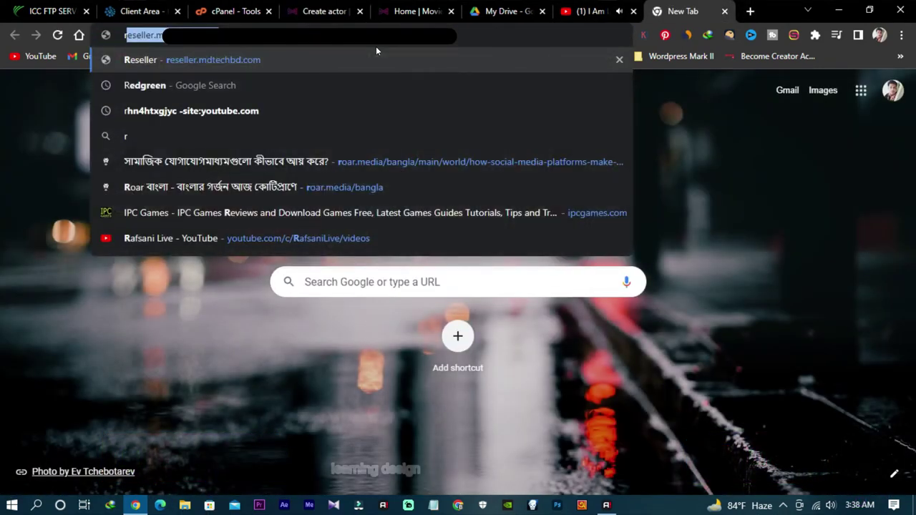
{"action": "type", "text": "y"}
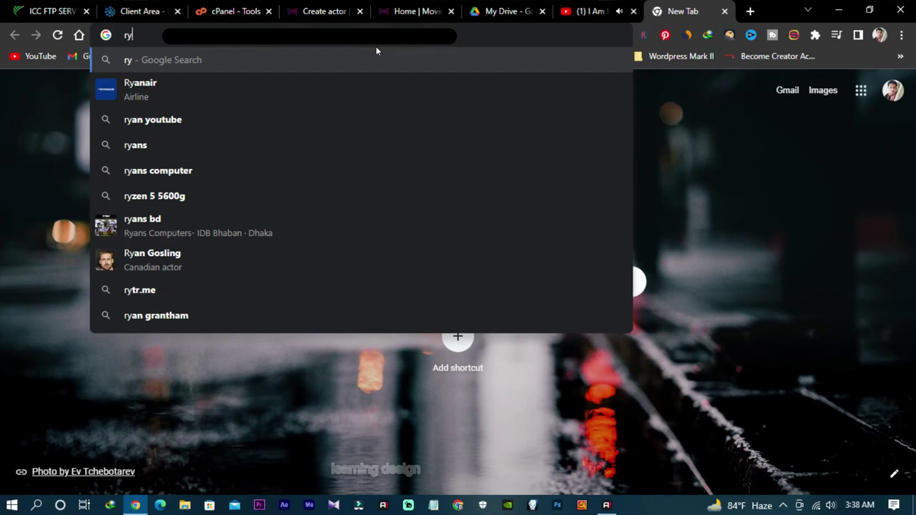
{"action": "type", "text": "an"}
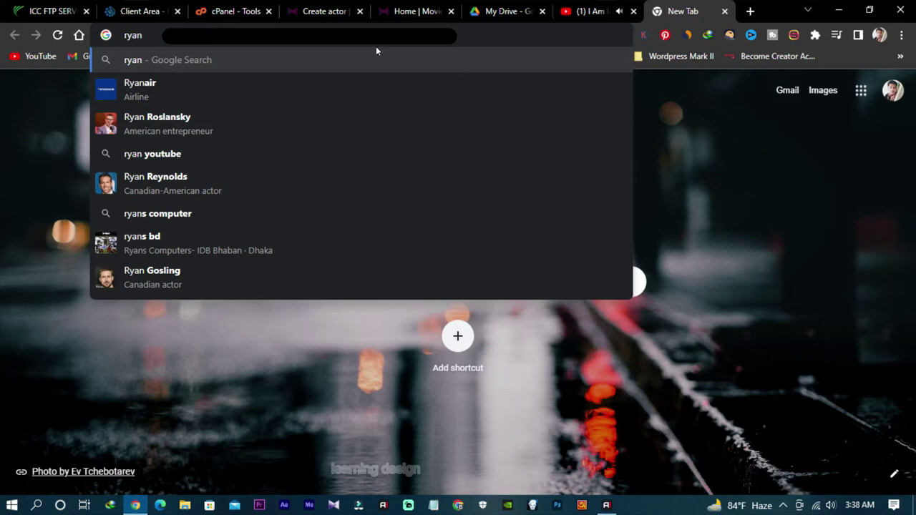
{"action": "left_click", "coordinate": [157, 178]}
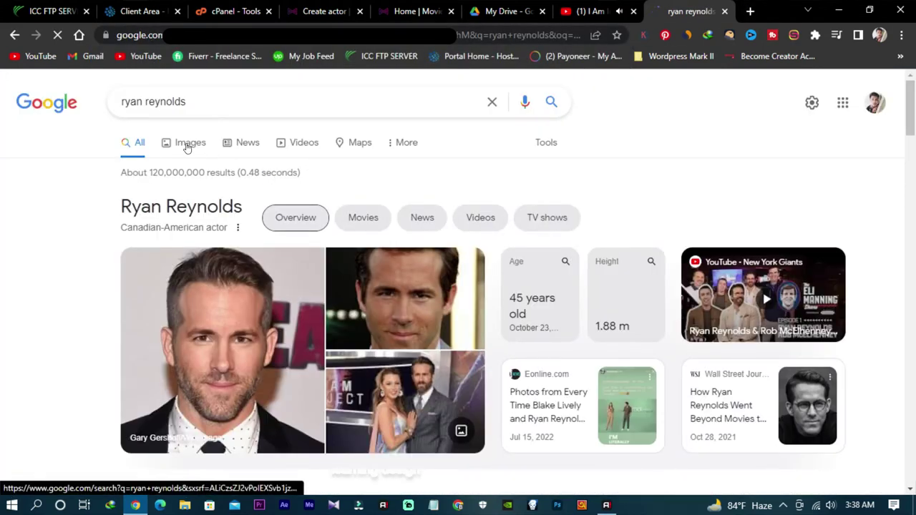
{"action": "left_click", "coordinate": [190, 145]}
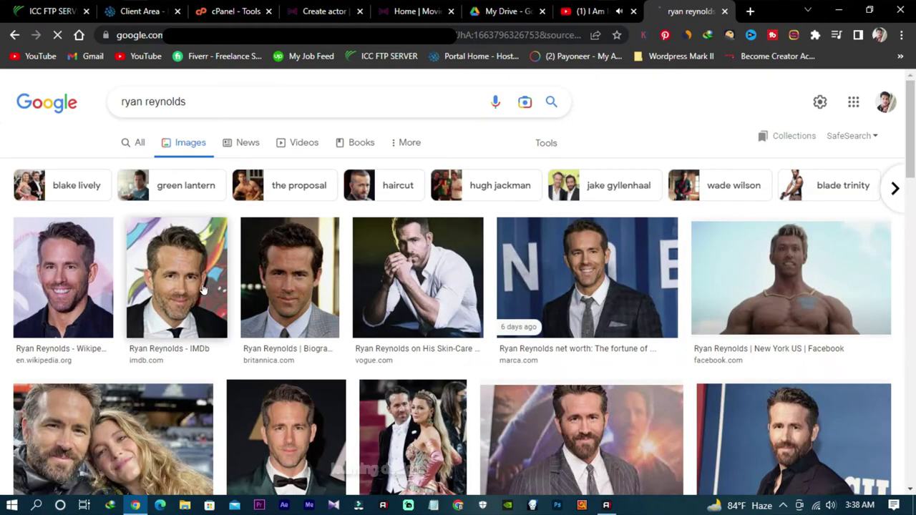
{"action": "left_click_drag", "start_coordinate": [199, 103], "coordinate": [76, 102]}
{"action": "key", "text": "ctrl+c"}
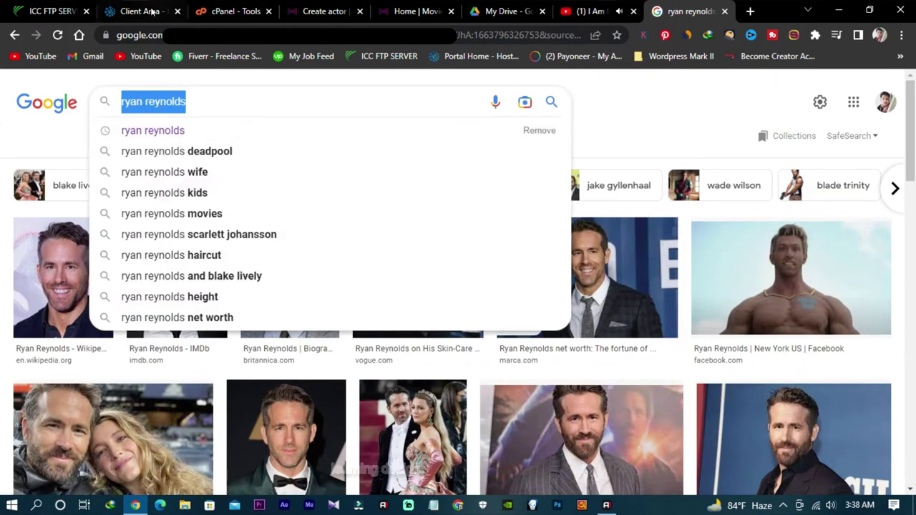
{"action": "left_click", "coordinate": [322, 10]}
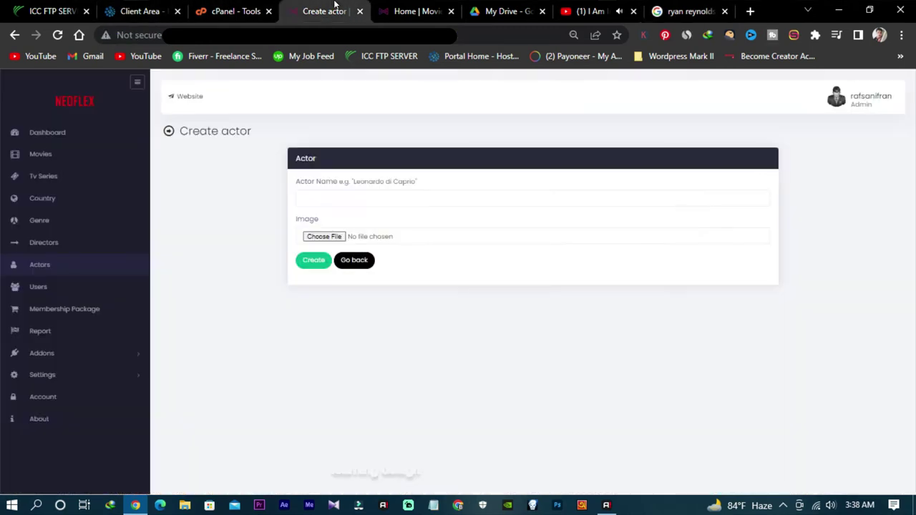
Step: Paste 'Ryan Reynolds' into the Create actor form's Actor Name field
{"action": "left_click", "coordinate": [369, 195]}
{"action": "key", "text": "ctrl+v"}
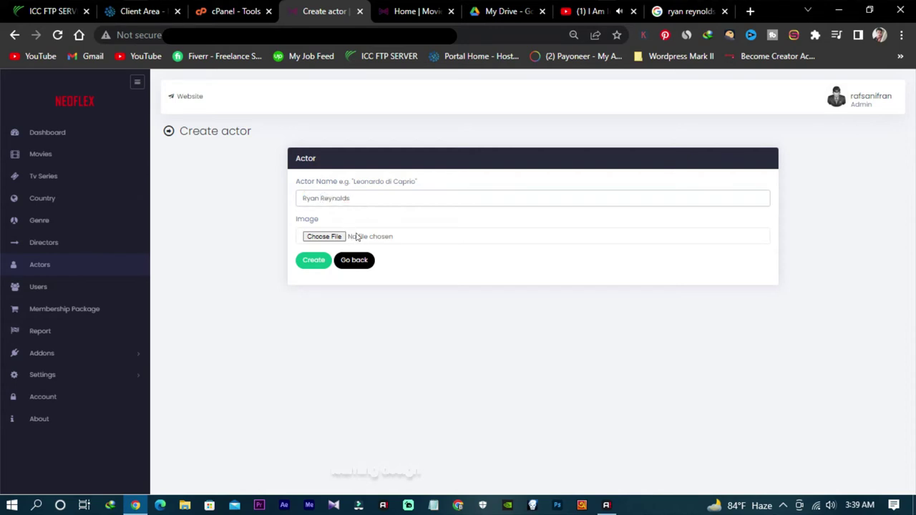
{"action": "left_click", "coordinate": [680, 11]}
Step: Save the IMDb photo of Ryan Reynolds as a JPEG in the Pictures folder
{"action": "left_click", "coordinate": [16, 130]}
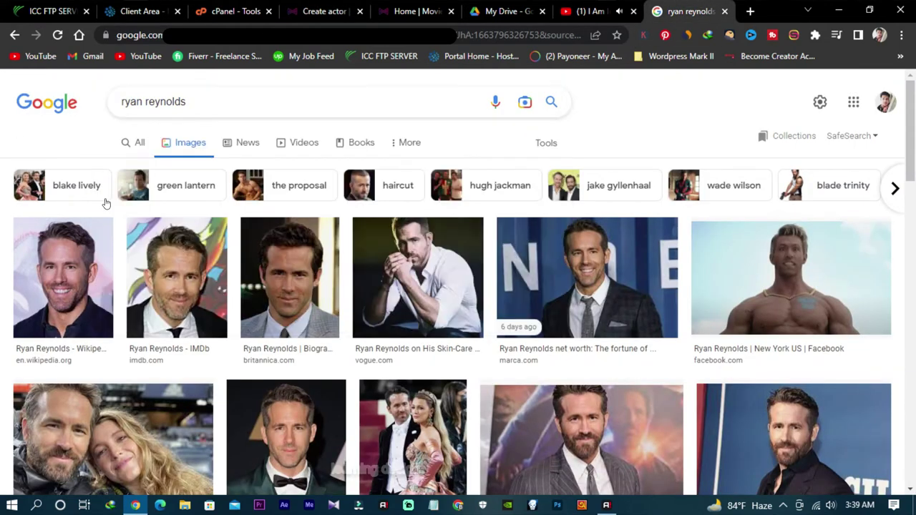
{"action": "left_click", "coordinate": [183, 304]}
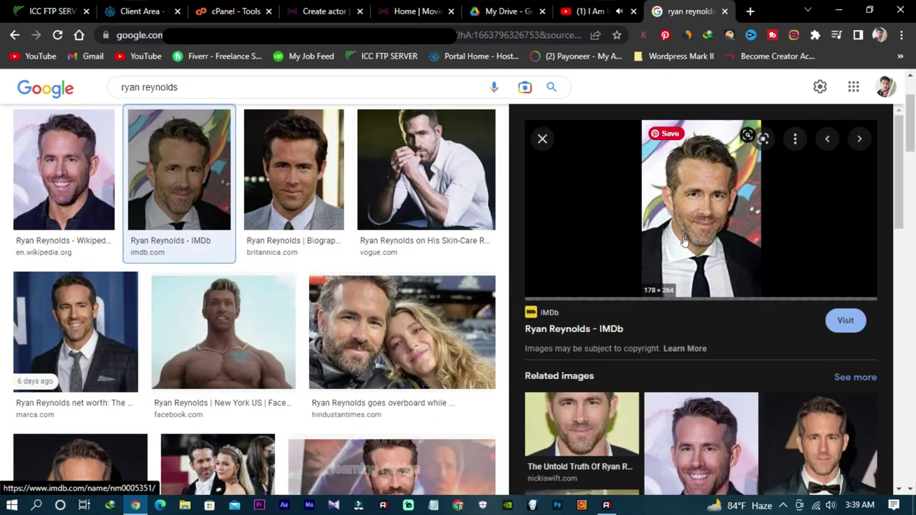
{"action": "right_click", "coordinate": [685, 197]}
{"action": "left_click", "coordinate": [740, 334]}
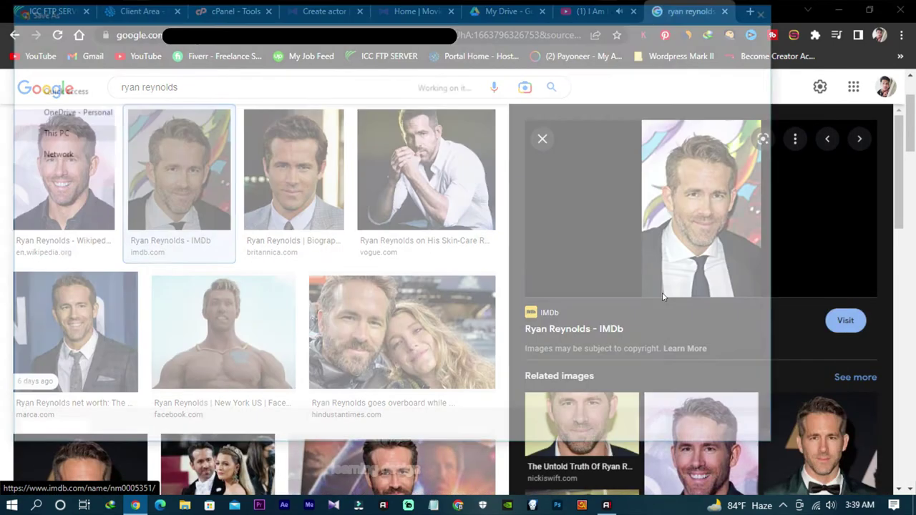
{"action": "scroll", "coordinate": [66, 114], "scroll_direction": "up", "scroll_amount": 1}
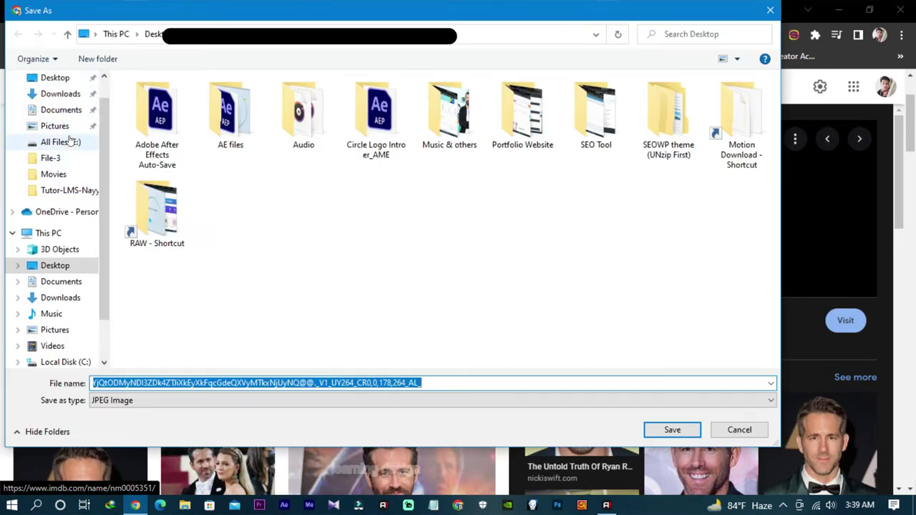
{"action": "left_click", "coordinate": [58, 126]}
{"action": "left_click", "coordinate": [672, 430]}
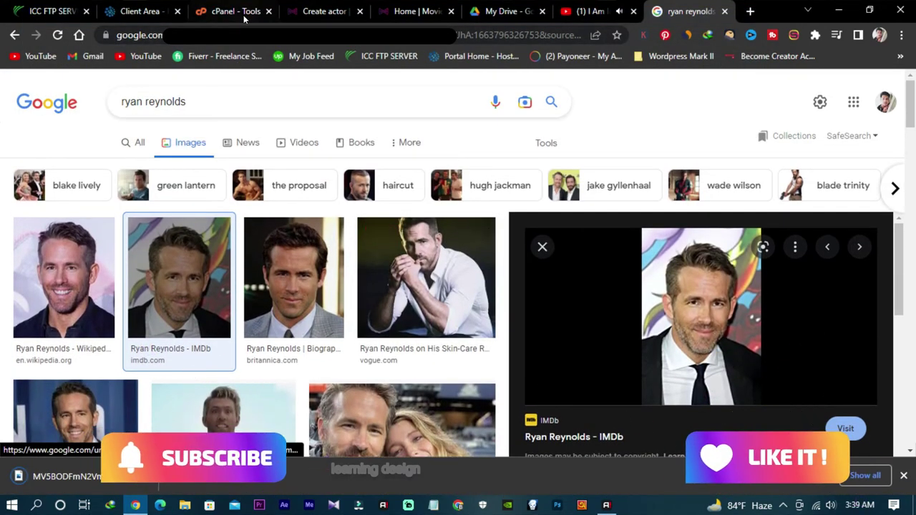
{"action": "left_click", "coordinate": [316, 11]}
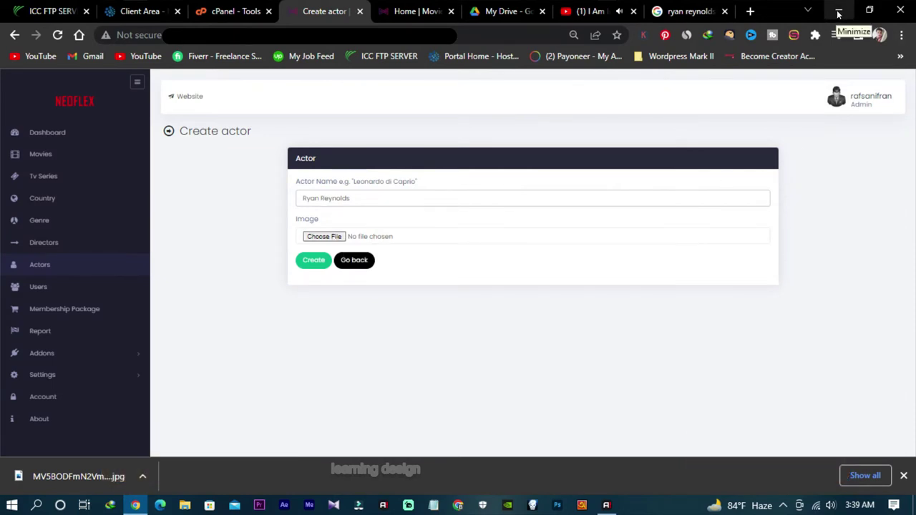
Step: Rename the downloaded actor photo in the Pictures folder to 'Sample rd'
{"action": "left_click", "coordinate": [839, 14]}
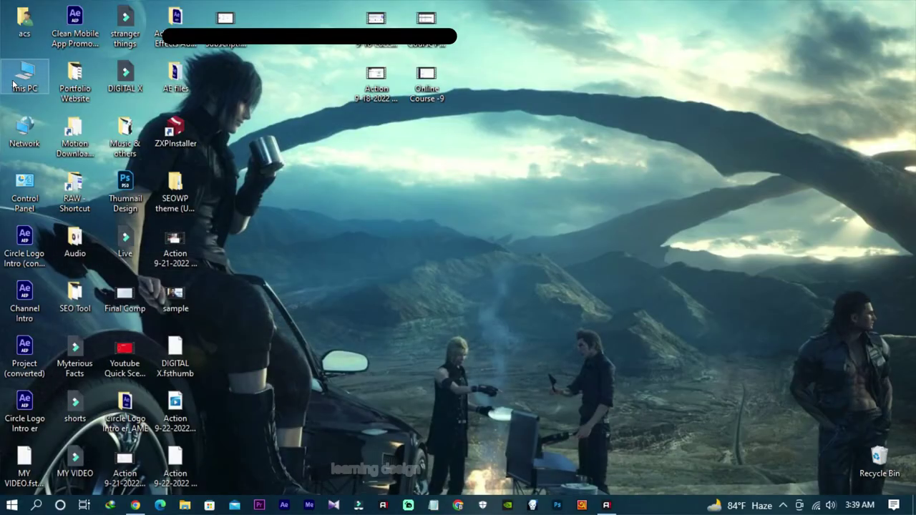
{"action": "double_click", "coordinate": [16, 79]}
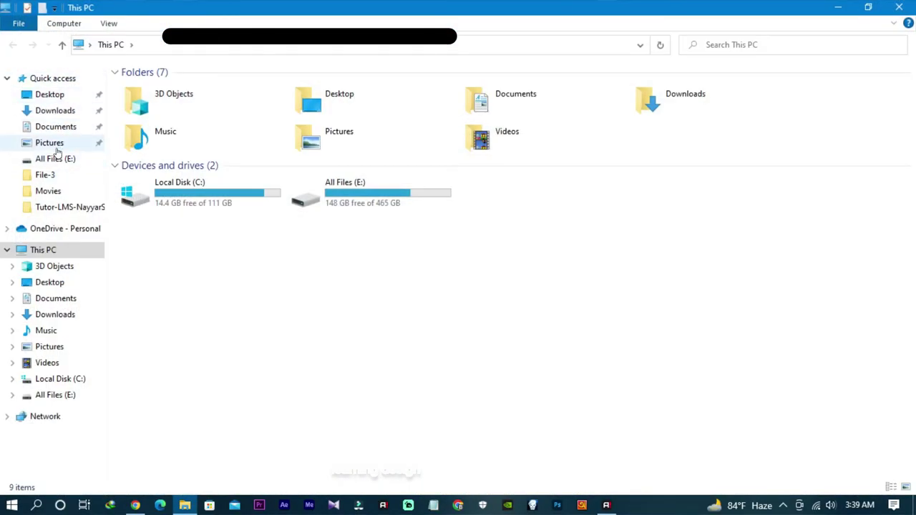
{"action": "left_click", "coordinate": [50, 142]}
{"action": "left_click", "coordinate": [456, 141]}
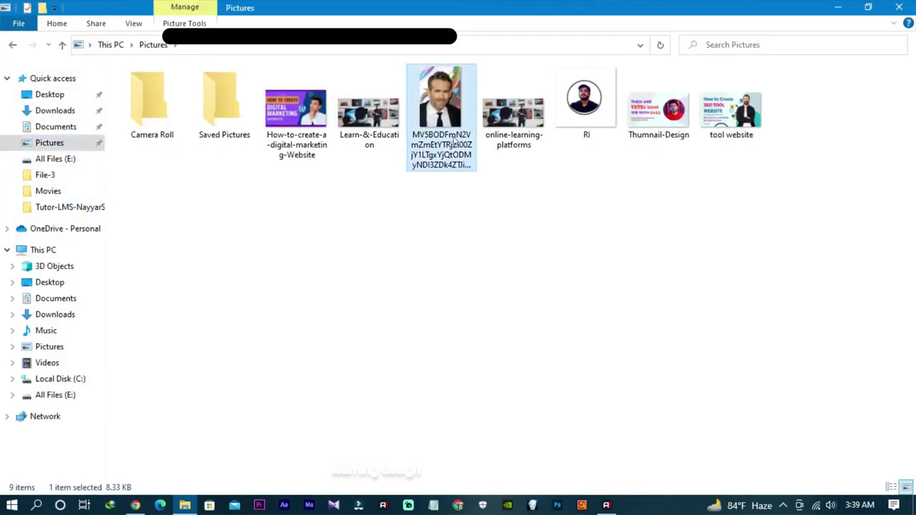
{"action": "right_click", "coordinate": [455, 141]}
{"action": "left_click", "coordinate": [496, 462]}
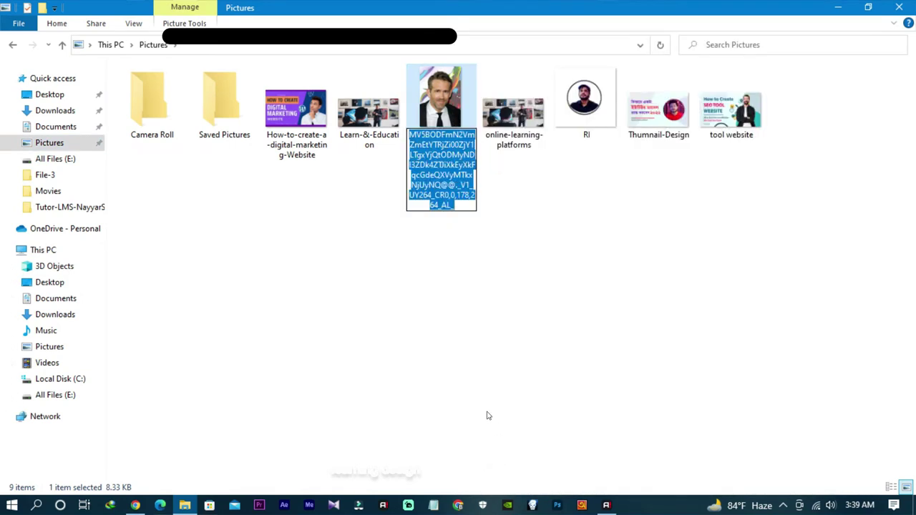
{"action": "type", "text": "Sample rd"}
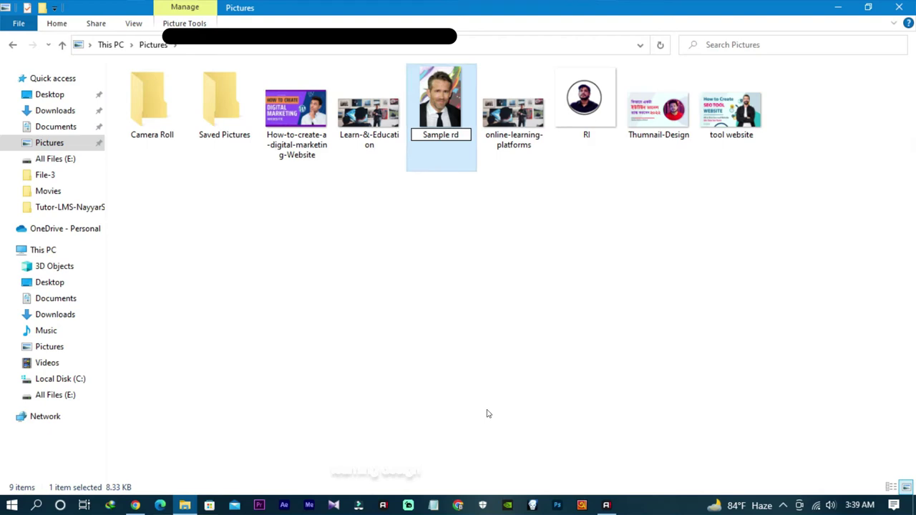
{"action": "left_click", "coordinate": [486, 414]}
{"action": "key", "text": "alt+Tab"}
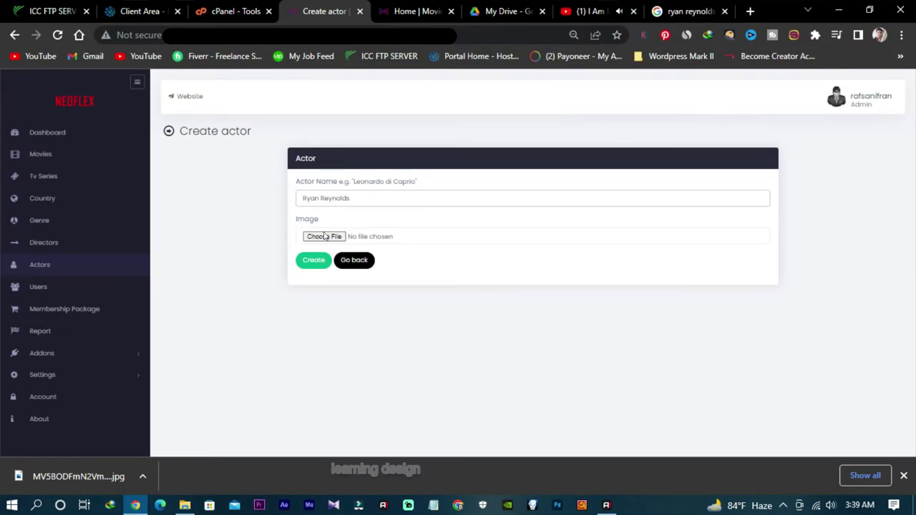
Step: Attach Sample rd.jpg from Pictures as the actor image and create the actor record
{"action": "left_click", "coordinate": [326, 237]}
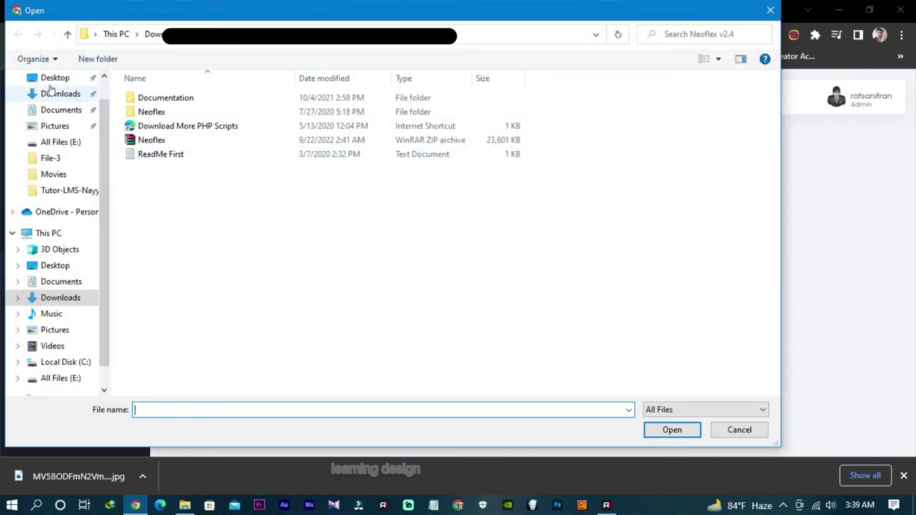
{"action": "left_click", "coordinate": [50, 81]}
{"action": "left_click", "coordinate": [50, 93]}
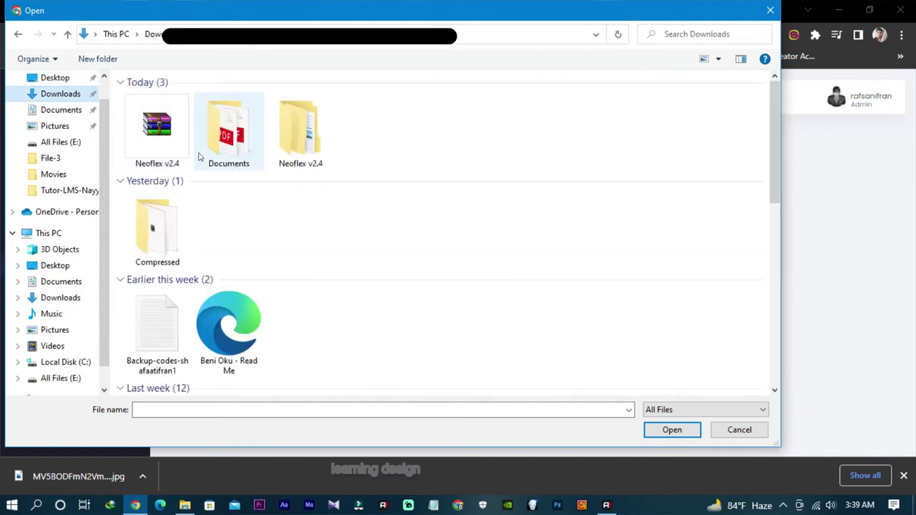
{"action": "scroll", "coordinate": [256, 218], "scroll_direction": "down", "scroll_amount": 3}
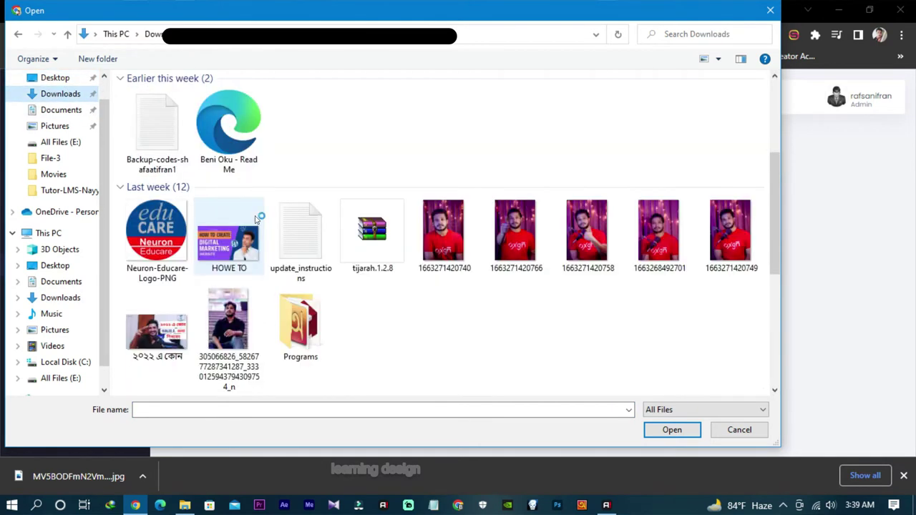
{"action": "scroll", "coordinate": [259, 224], "scroll_direction": "up", "scroll_amount": 3}
{"action": "left_click", "coordinate": [58, 126]}
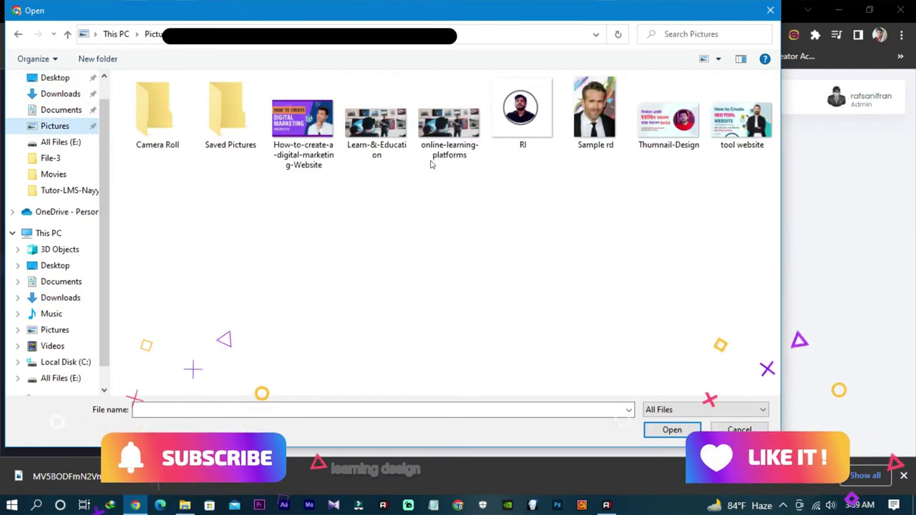
{"action": "left_click", "coordinate": [592, 142]}
{"action": "left_click", "coordinate": [672, 430]}
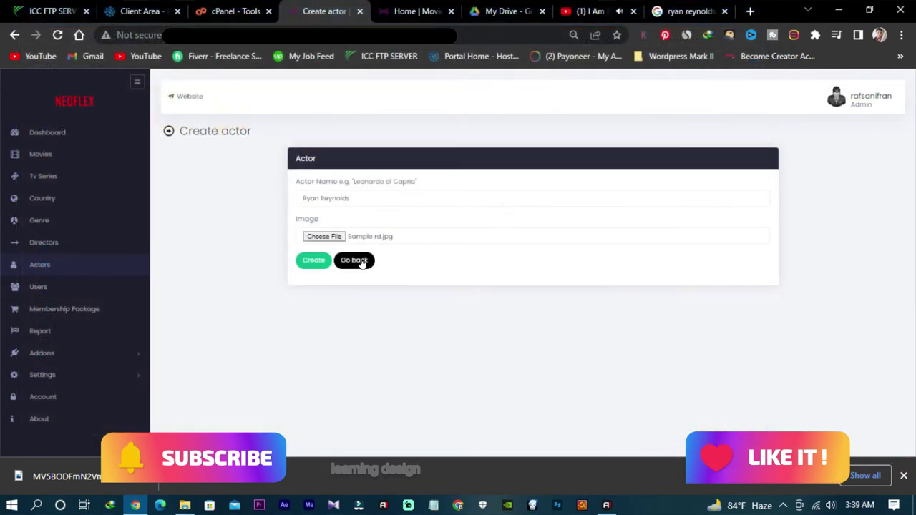
{"action": "left_click", "coordinate": [312, 261]}
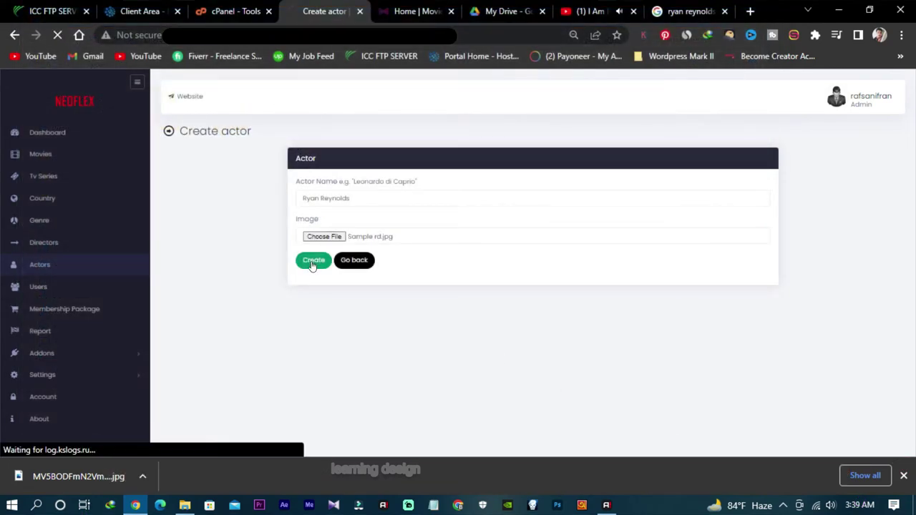
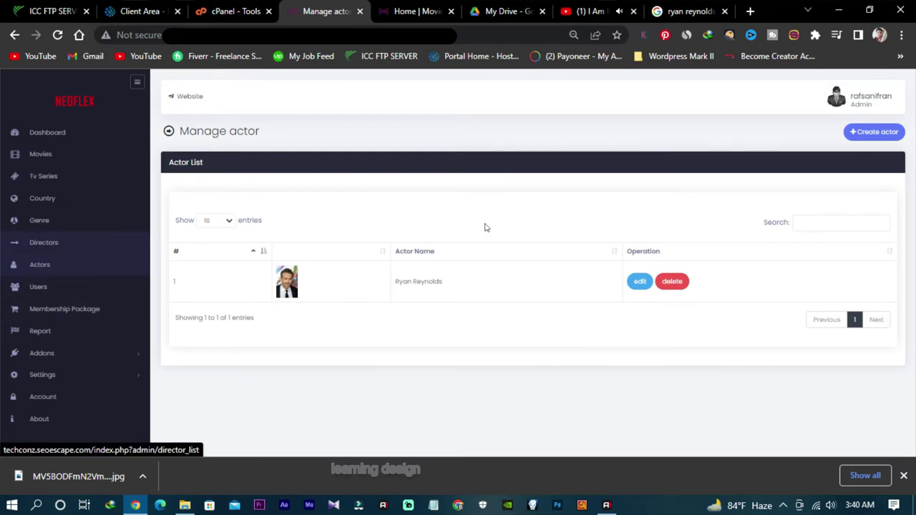
Step: Replace the Google query with 'free guy' and search for the film
{"action": "left_click", "coordinate": [691, 12]}
{"action": "left_click", "coordinate": [129, 143]}
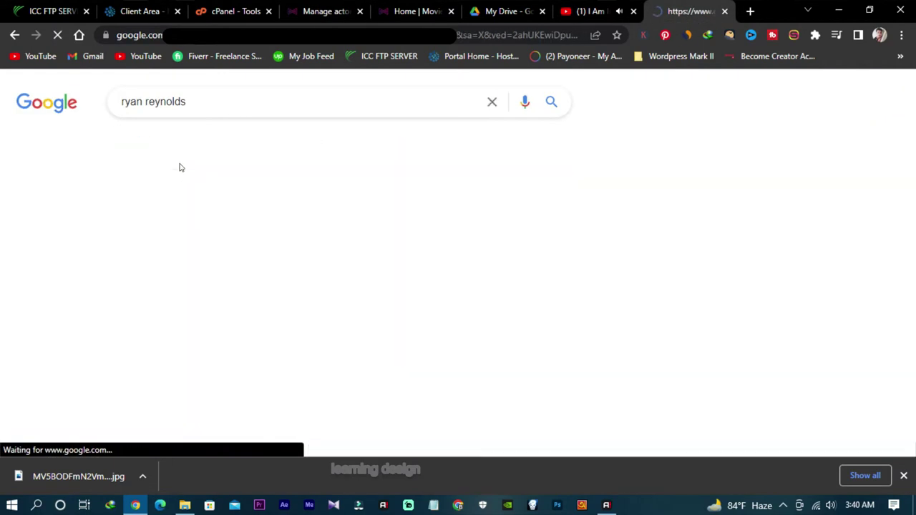
{"action": "scroll", "coordinate": [494, 315], "scroll_direction": "down", "scroll_amount": 2}
{"action": "scroll", "coordinate": [493, 315], "scroll_direction": "up", "scroll_amount": 2}
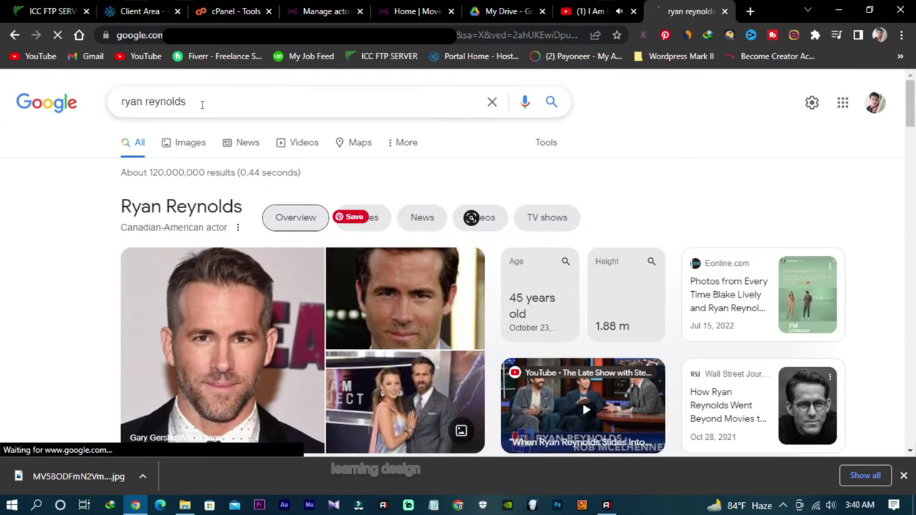
{"action": "left_click_drag", "start_coordinate": [200, 102], "coordinate": [95, 105]}
{"action": "type", "text": "free"}
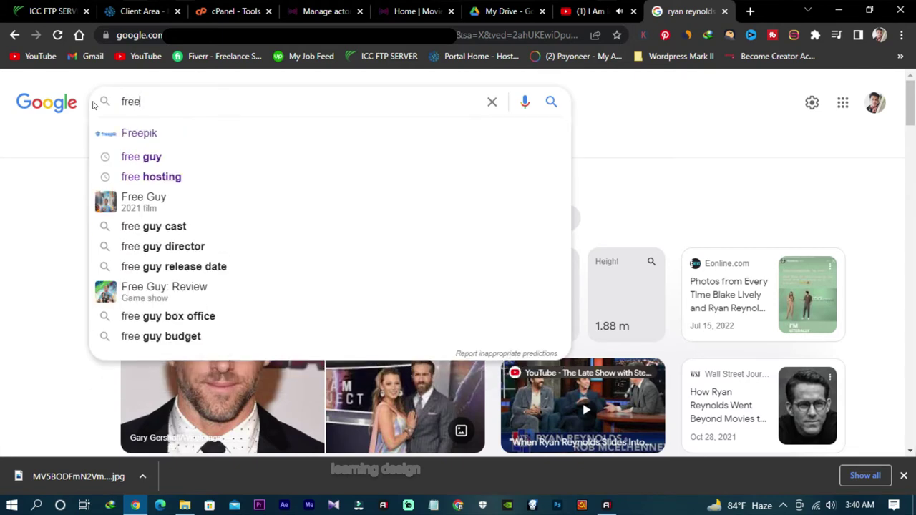
{"action": "left_click", "coordinate": [143, 156]}
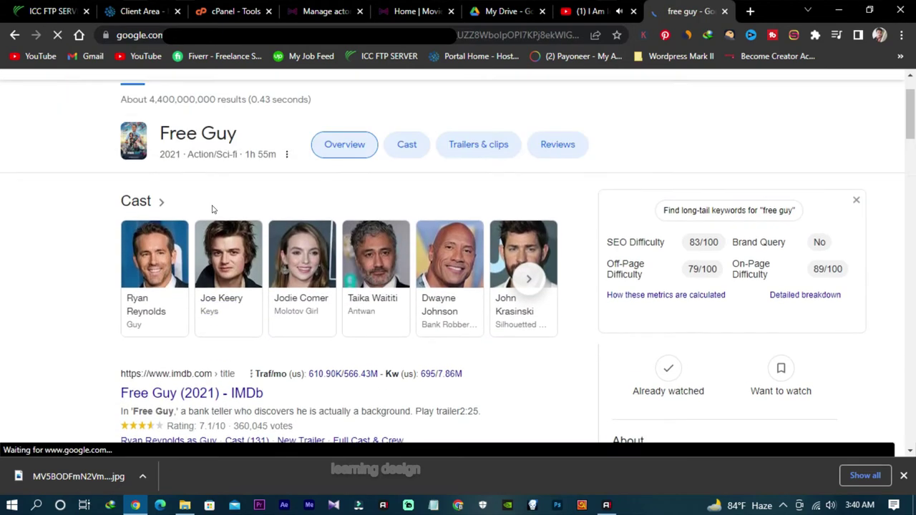
Step: Copy the Free Guy film title and return to the Neoflex Manage actor page
{"action": "left_click_drag", "start_coordinate": [240, 207], "coordinate": [158, 203]}
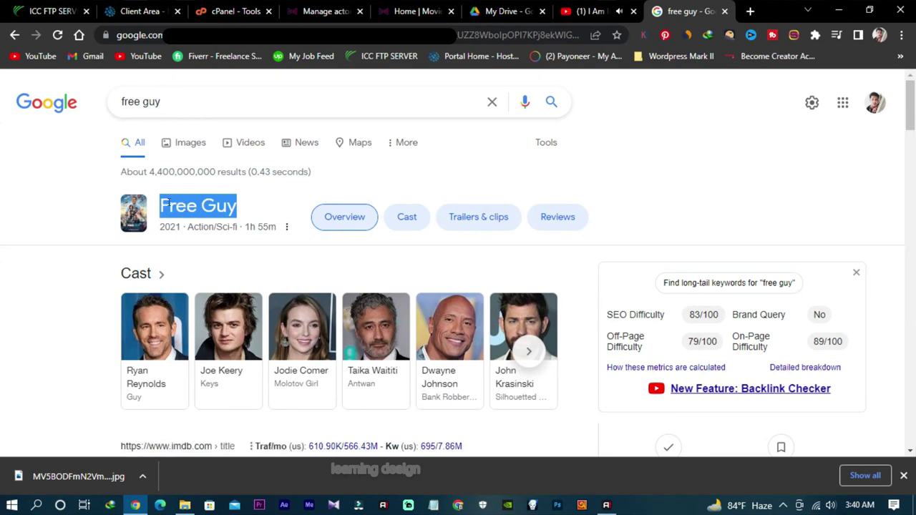
{"action": "right_click", "coordinate": [178, 206]}
{"action": "left_click", "coordinate": [205, 212]}
{"action": "left_click", "coordinate": [324, 9]}
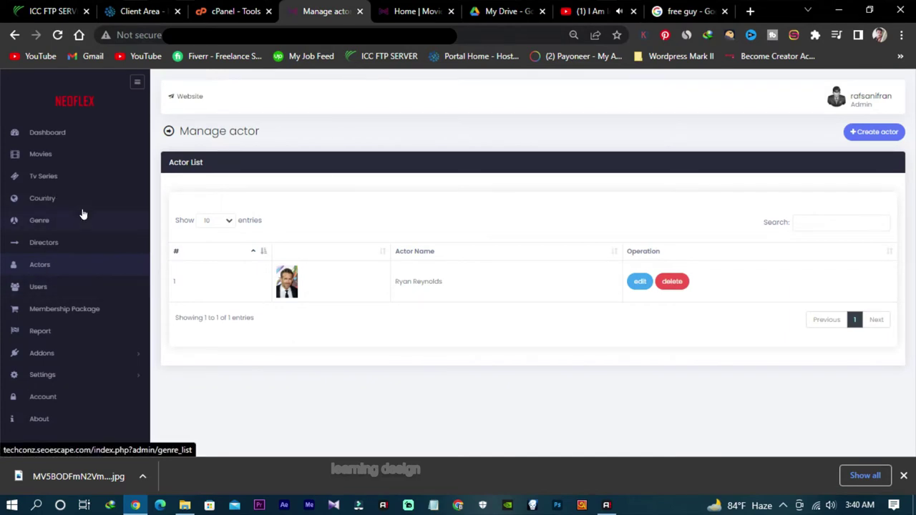
Step: Create a blank director entry, open it for editing, and find Free Guy's director, Shawn Levy
{"action": "left_click", "coordinate": [59, 246]}
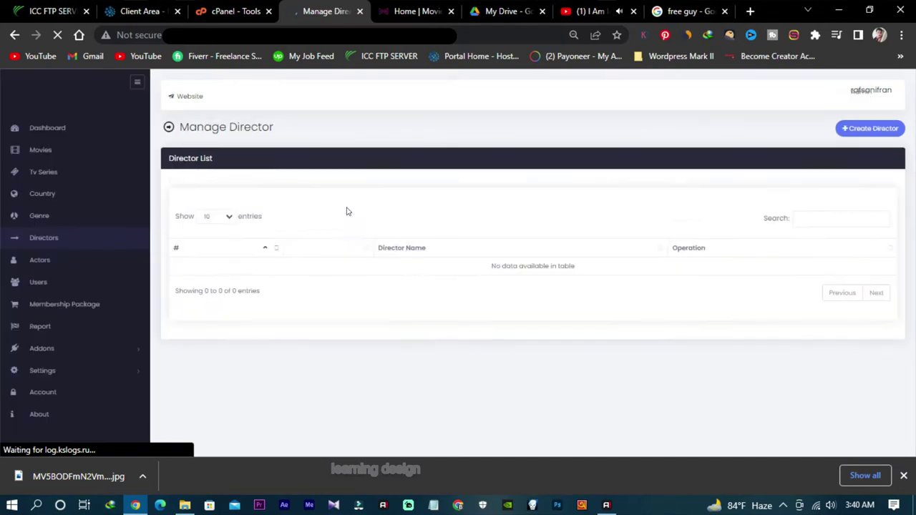
{"action": "left_click", "coordinate": [861, 135]}
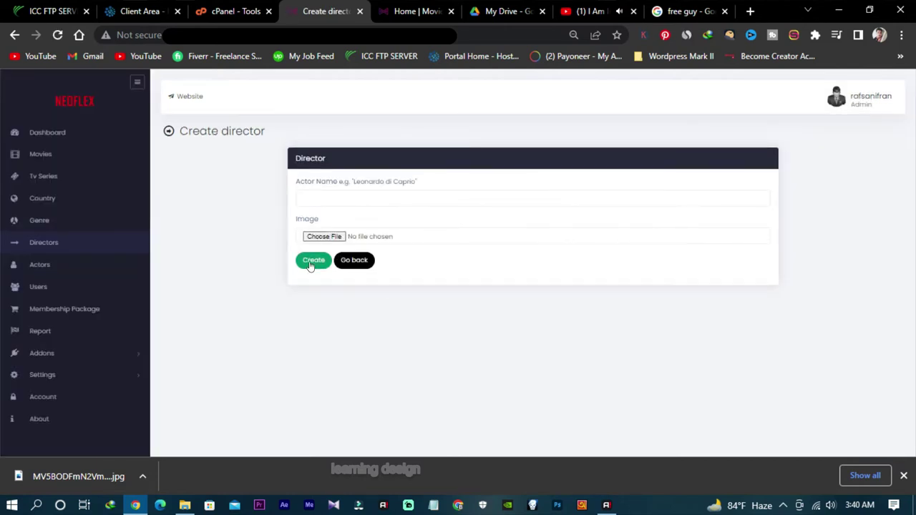
{"action": "left_click", "coordinate": [312, 261]}
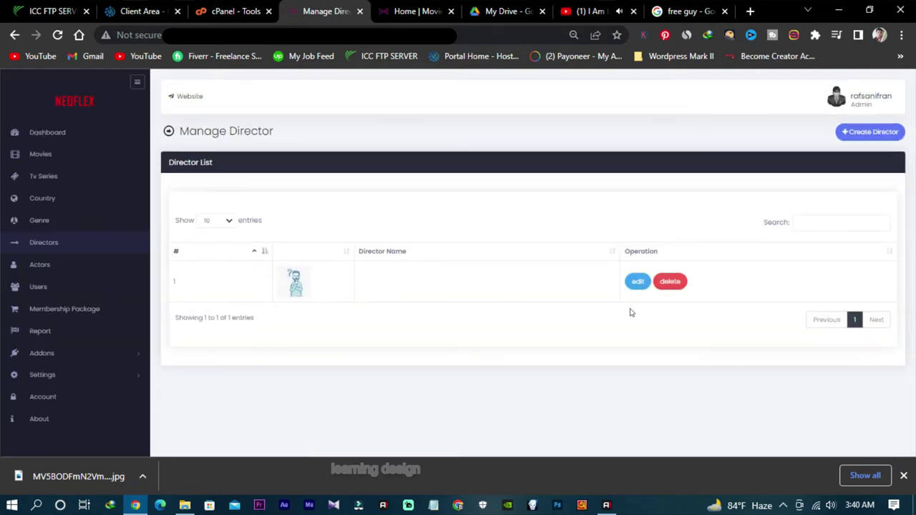
{"action": "left_click", "coordinate": [638, 282]}
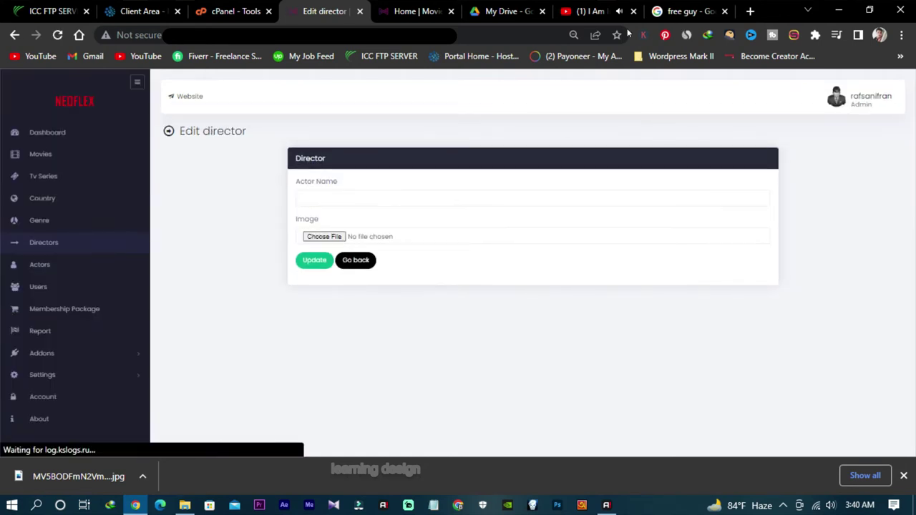
{"action": "left_click", "coordinate": [657, 9]}
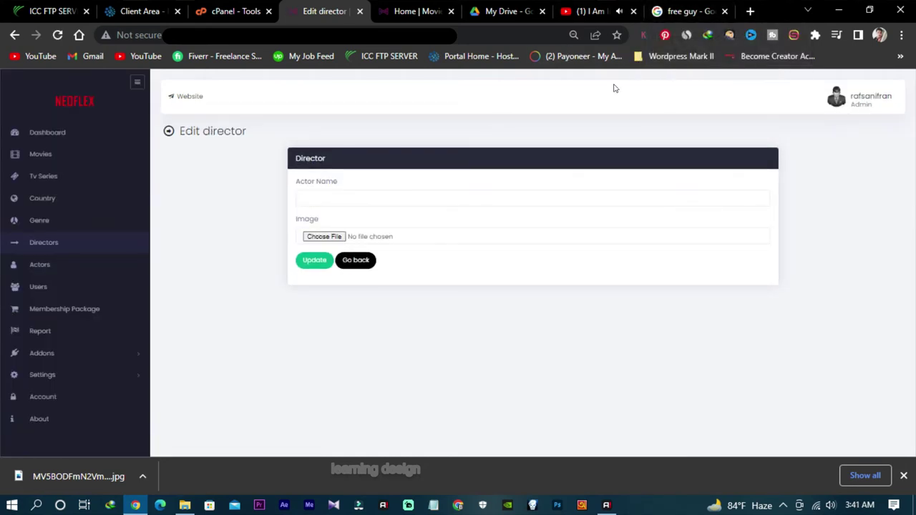
{"action": "scroll", "coordinate": [618, 170], "scroll_direction": "down", "scroll_amount": 7}
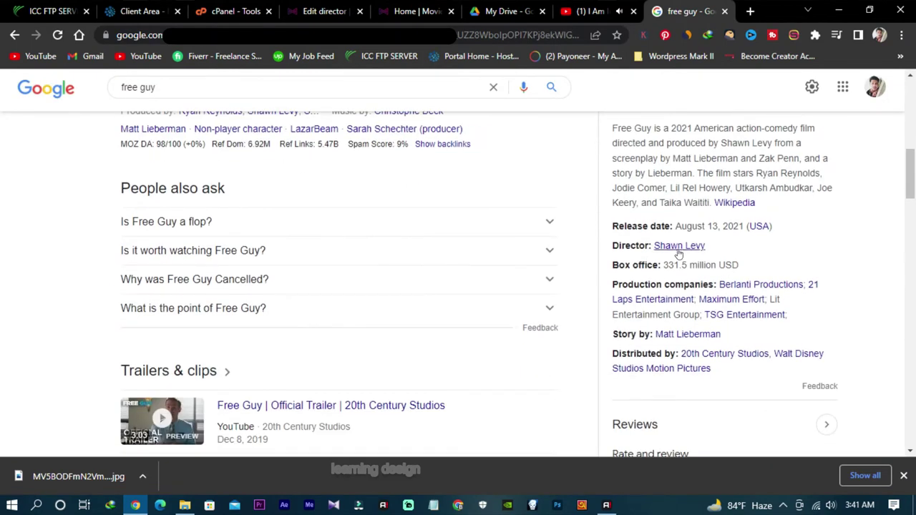
Step: Copy the name Shawn Levy from his search results into the director name field
{"action": "right_click", "coordinate": [678, 250]}
{"action": "left_click", "coordinate": [715, 256]}
{"action": "key", "text": "ctrl+Tab"}
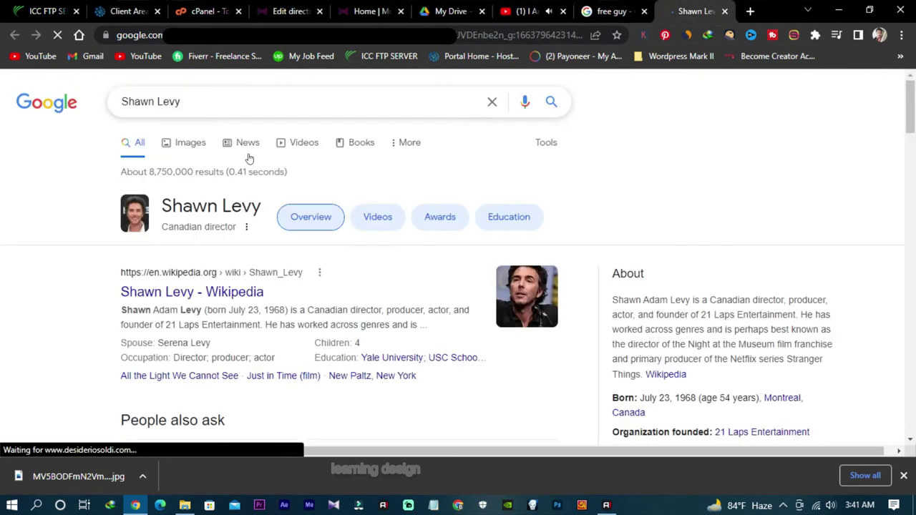
{"action": "left_click_drag", "start_coordinate": [179, 102], "coordinate": [120, 102]}
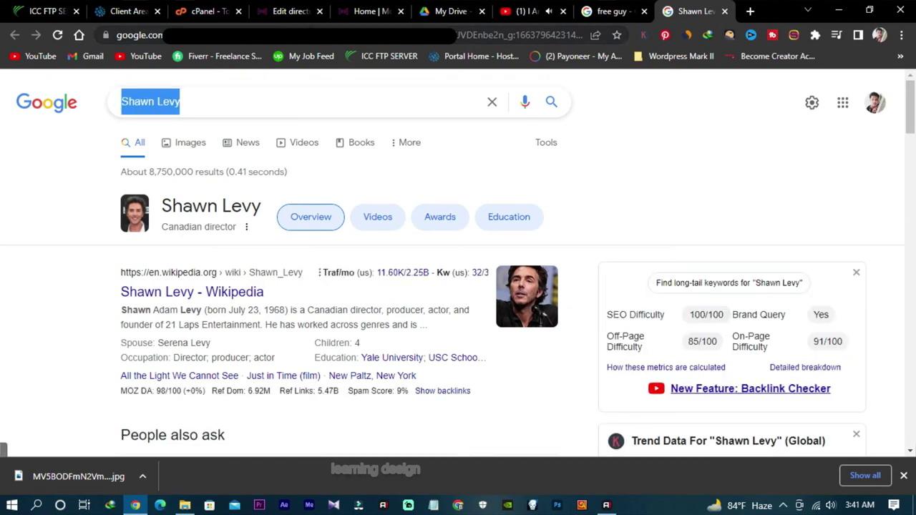
{"action": "left_click", "coordinate": [397, 11]}
{"action": "left_click", "coordinate": [441, 7]}
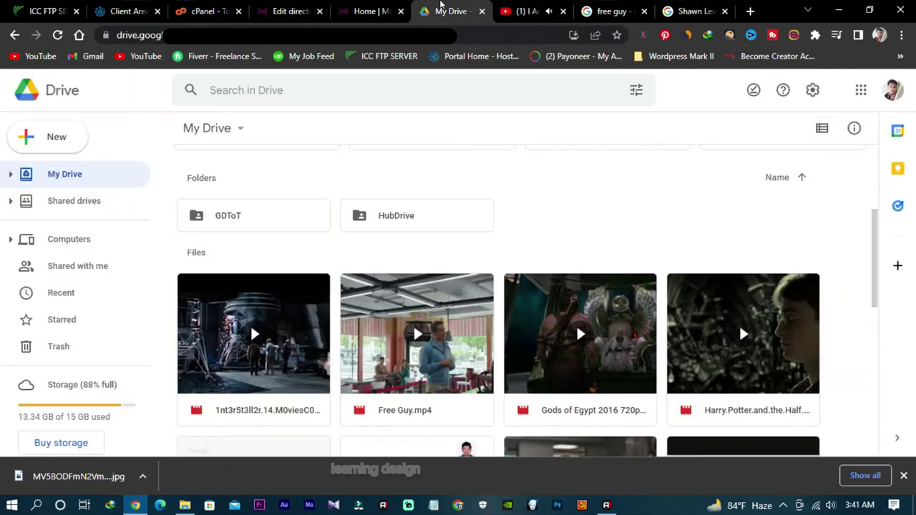
{"action": "left_click", "coordinate": [372, 10]}
{"action": "left_click", "coordinate": [290, 11]}
{"action": "left_click", "coordinate": [319, 197]}
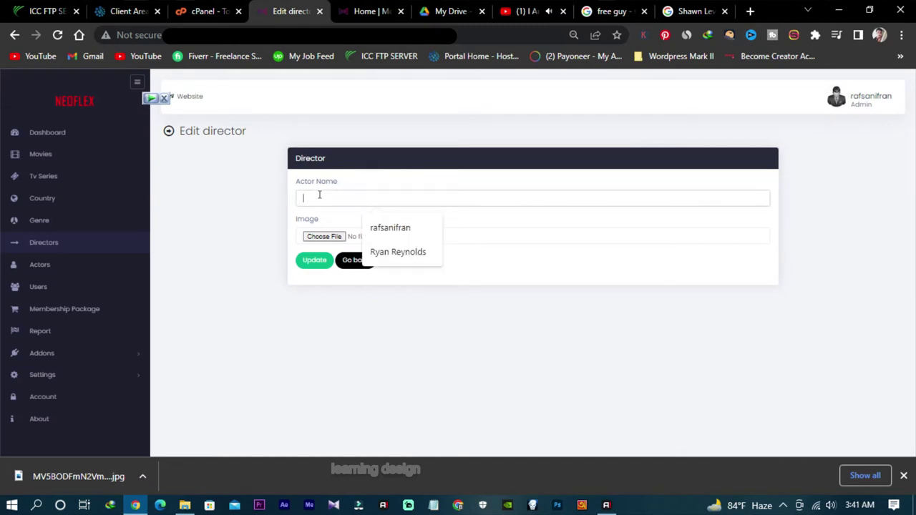
{"action": "key", "text": "ctrl+v"}
Step: Download a Shawn Levy portrait from Google Images as SHYV.jpg
{"action": "left_click", "coordinate": [693, 11]}
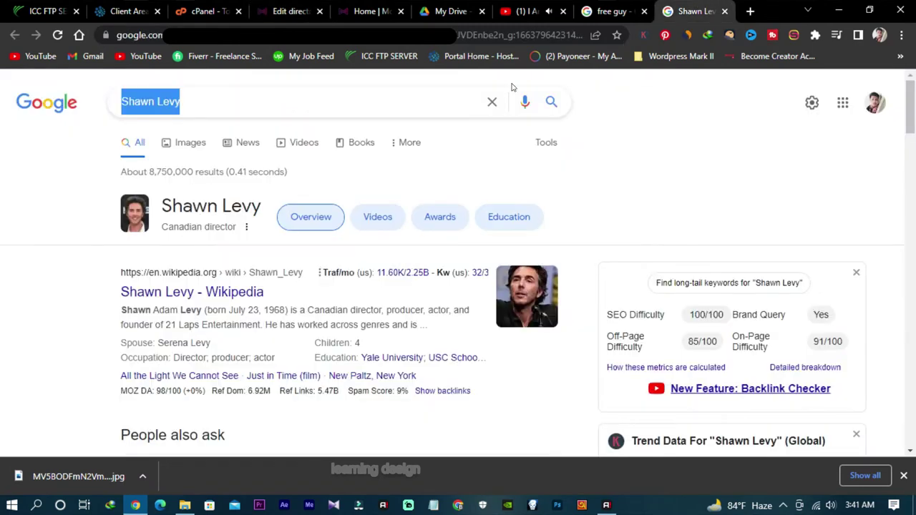
{"action": "left_click", "coordinate": [204, 149]}
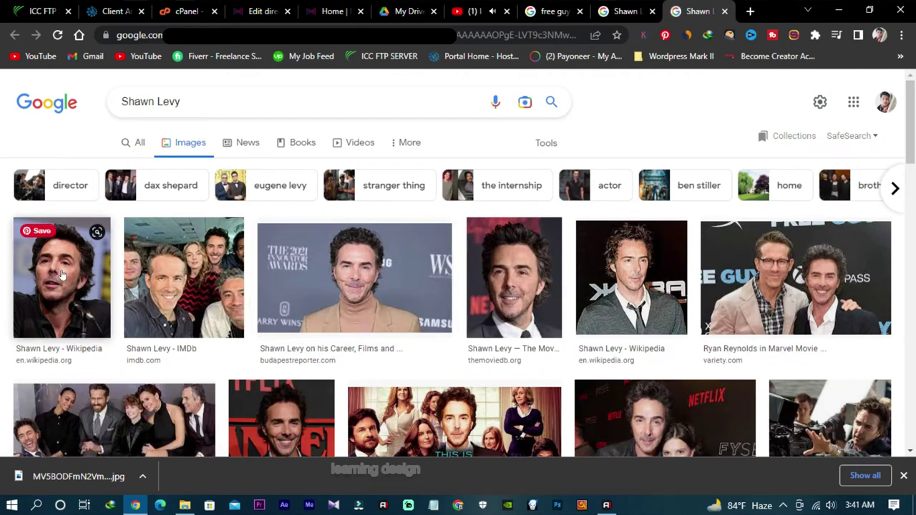
{"action": "left_click", "coordinate": [62, 276]}
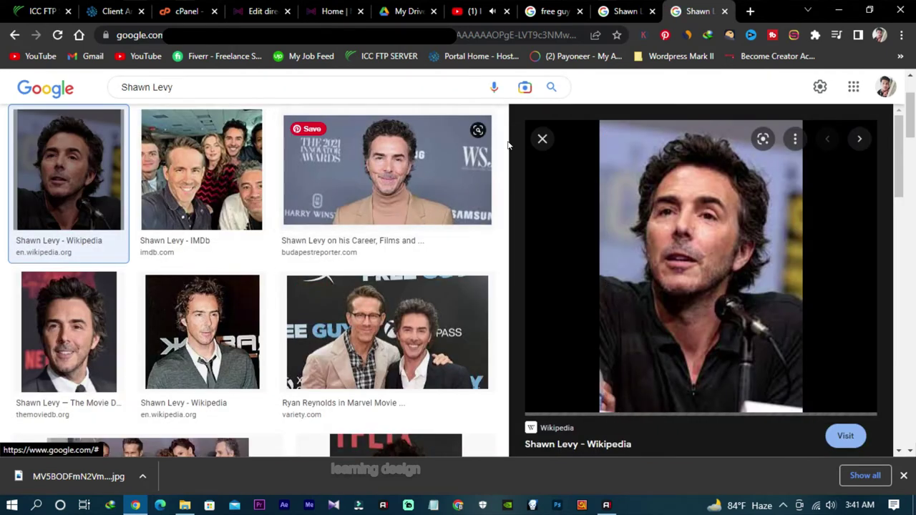
{"action": "left_click", "coordinate": [69, 332]}
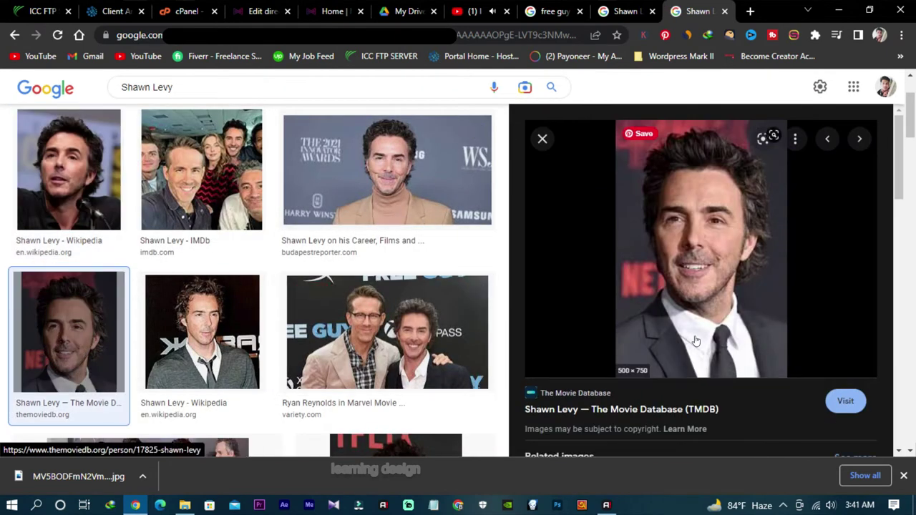
{"action": "scroll", "coordinate": [578, 265], "scroll_direction": "down", "scroll_amount": 5}
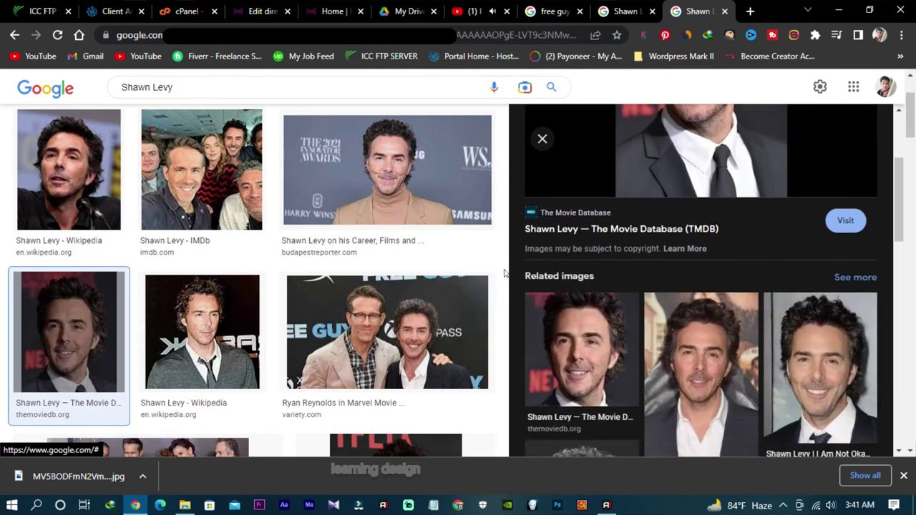
{"action": "left_click", "coordinate": [608, 327]}
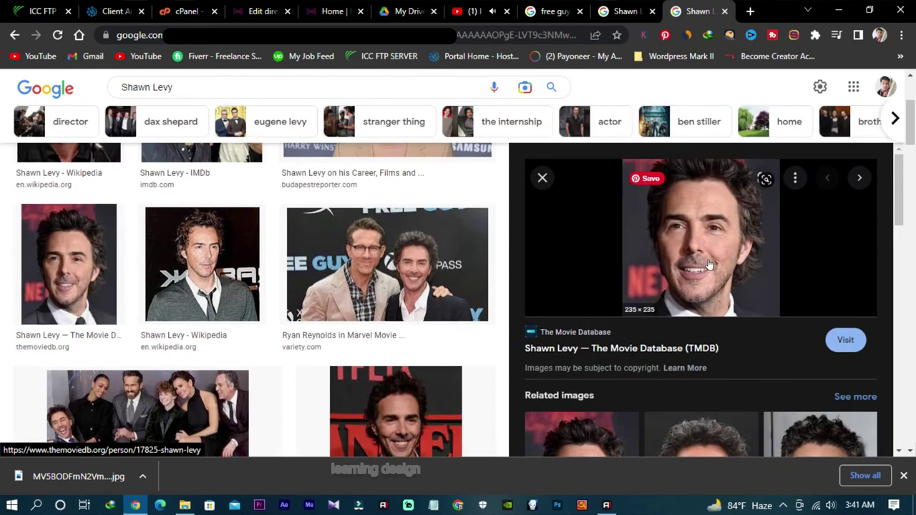
{"action": "right_click", "coordinate": [708, 238]}
{"action": "left_click", "coordinate": [760, 378]}
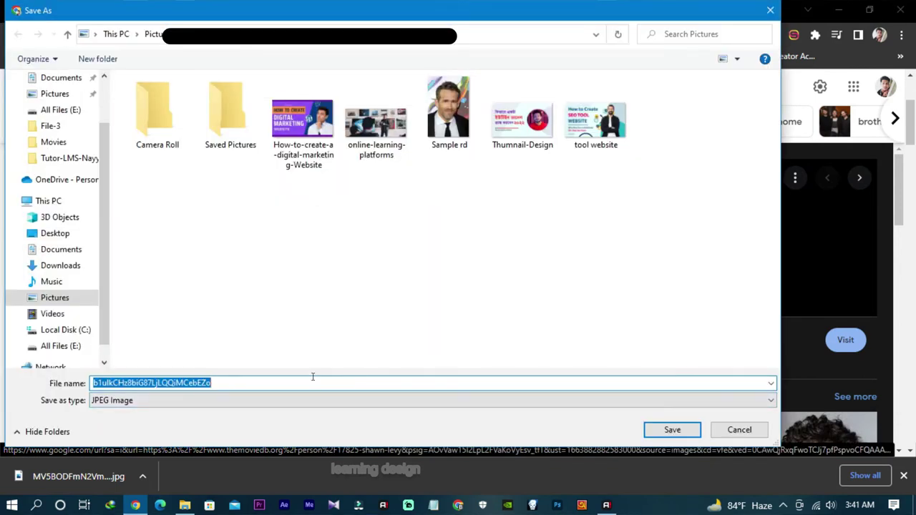
{"action": "type", "text": "SHYV"}
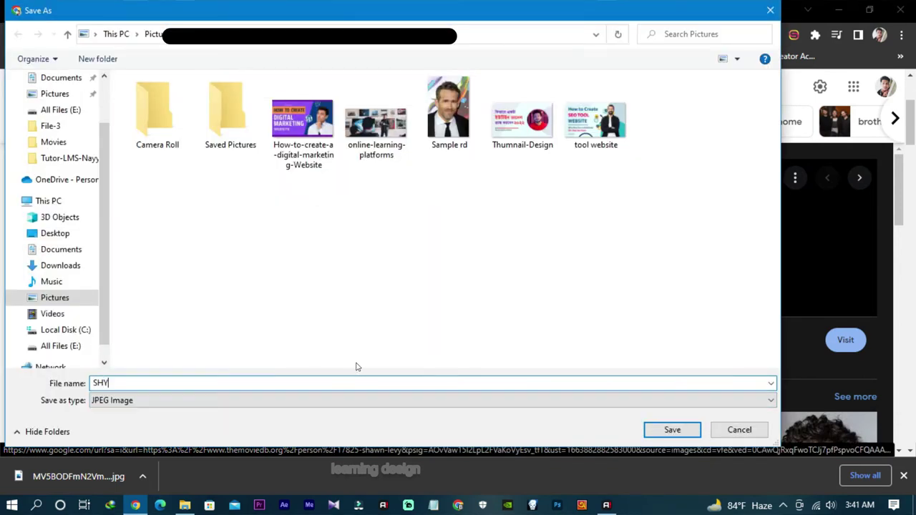
{"action": "left_click", "coordinate": [680, 433]}
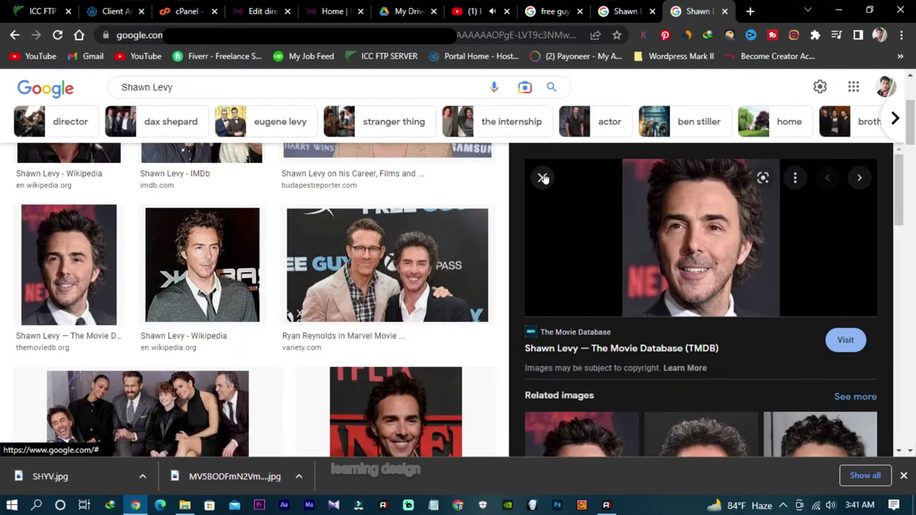
{"action": "left_click", "coordinate": [543, 179]}
Step: Attach SHYV.jpg from Pictures as Shawn Levy's photo and update the director entry
{"action": "left_click", "coordinate": [257, 11]}
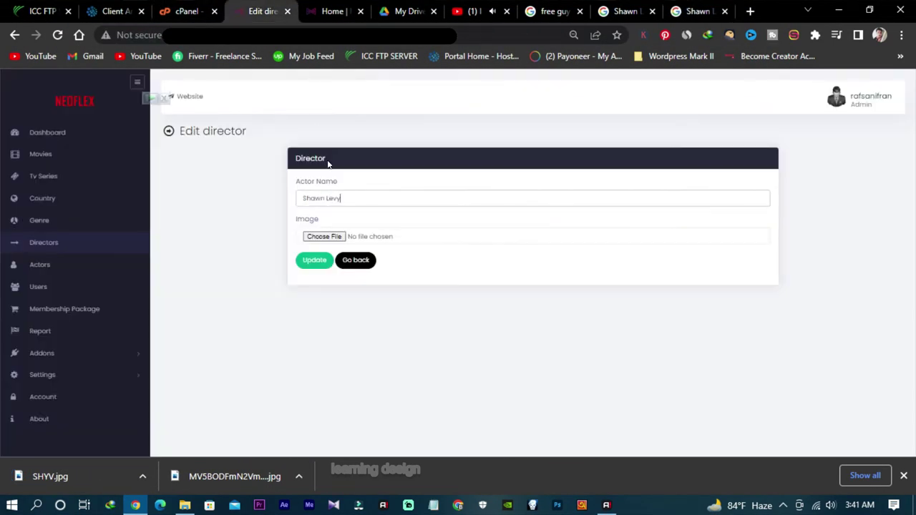
{"action": "left_click", "coordinate": [336, 237]}
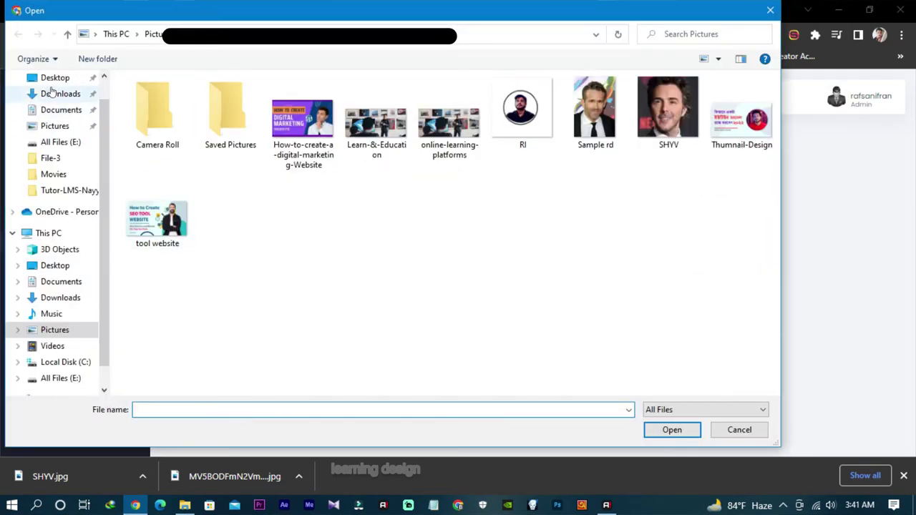
{"action": "left_click", "coordinate": [52, 79]}
{"action": "left_click", "coordinate": [58, 94]}
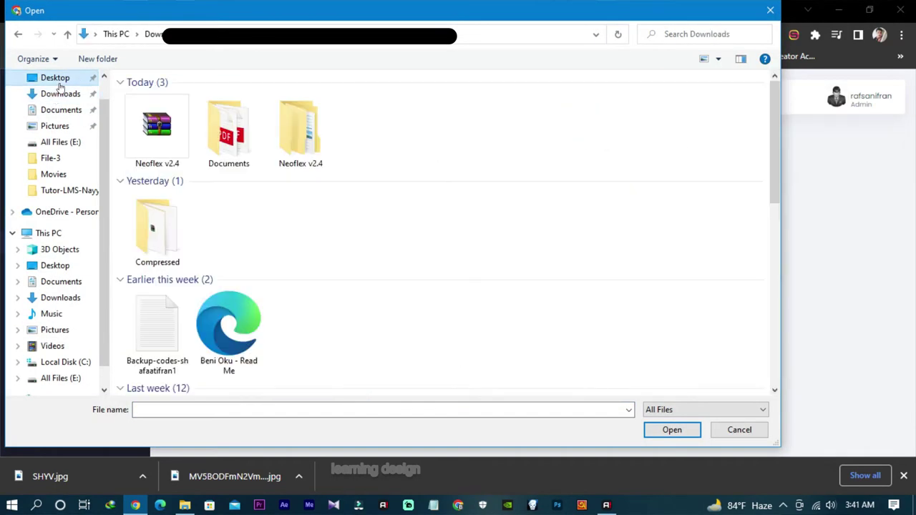
{"action": "left_click", "coordinate": [56, 78]}
{"action": "left_click", "coordinate": [50, 126]}
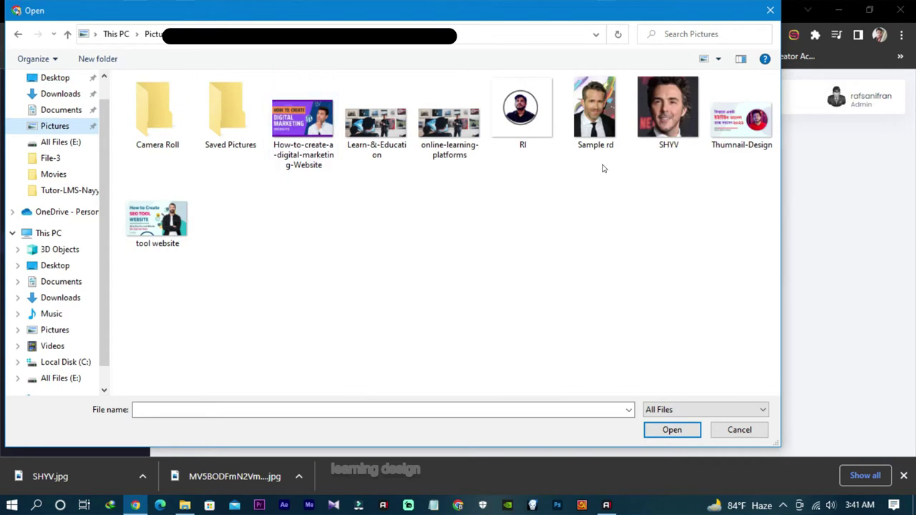
{"action": "left_click", "coordinate": [669, 144]}
{"action": "left_click", "coordinate": [669, 429]}
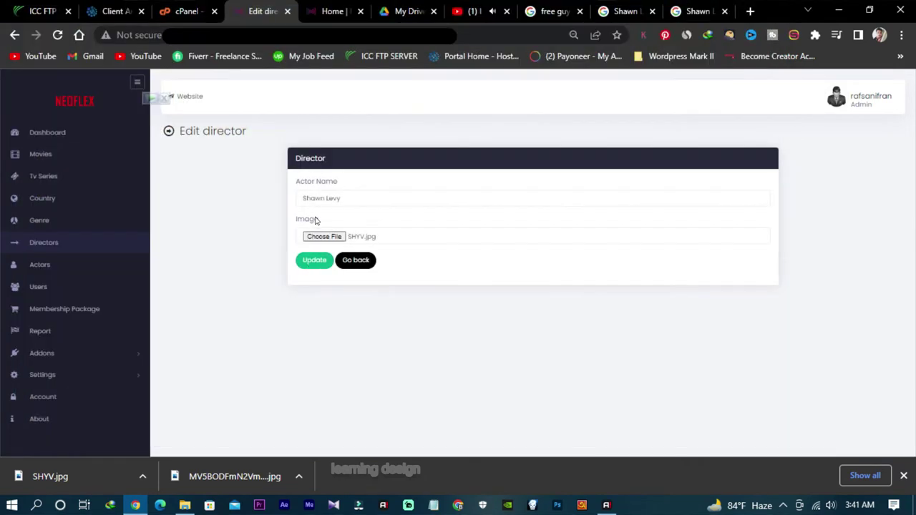
{"action": "left_click", "coordinate": [312, 262]}
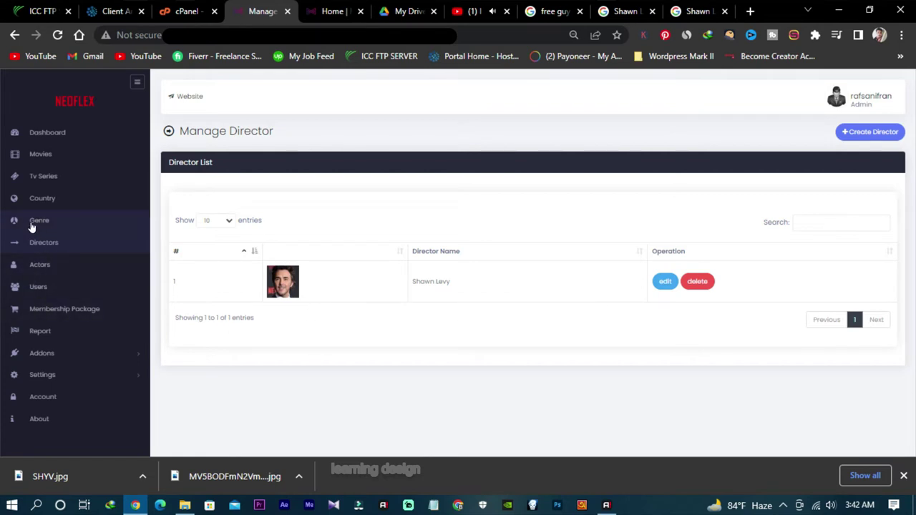
Step: Create the genre 'Action & Adventure'
{"action": "left_click", "coordinate": [95, 229]}
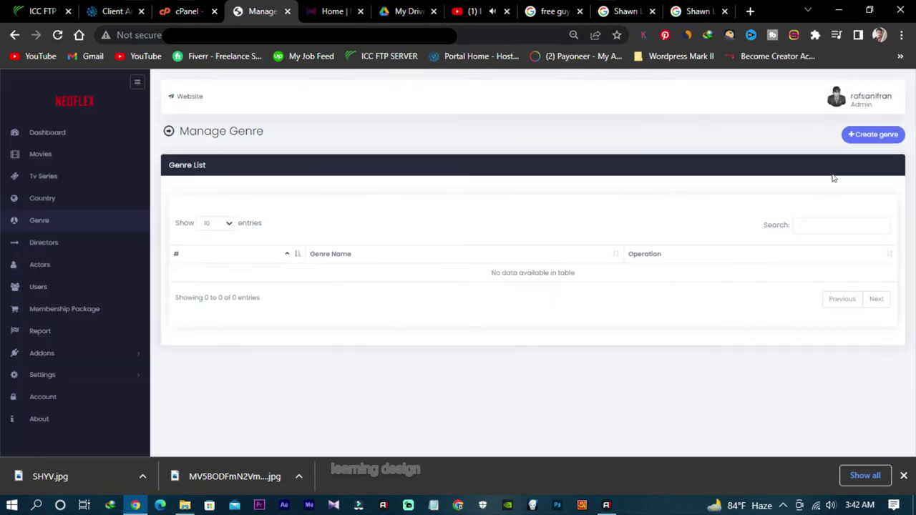
{"action": "left_click", "coordinate": [857, 136]}
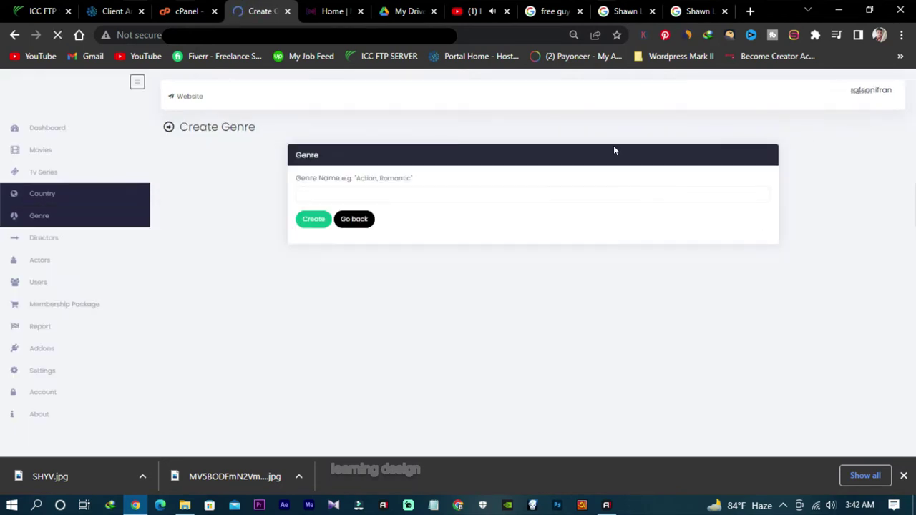
{"action": "left_click", "coordinate": [423, 191]}
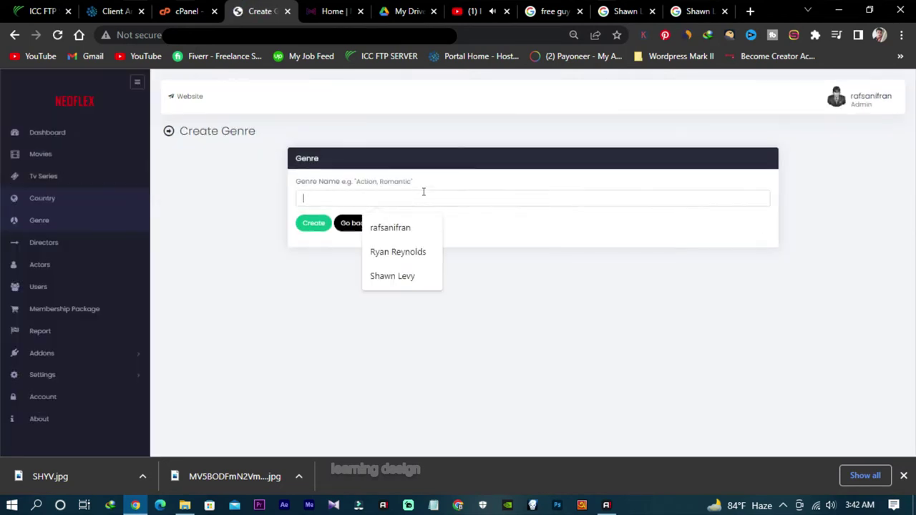
{"action": "type", "text": "Action & Adventure"}
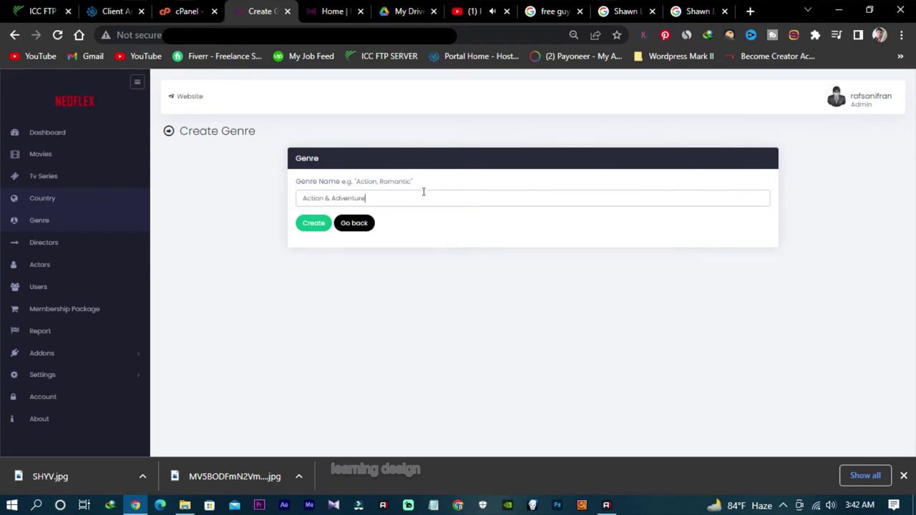
{"action": "left_click", "coordinate": [315, 224]}
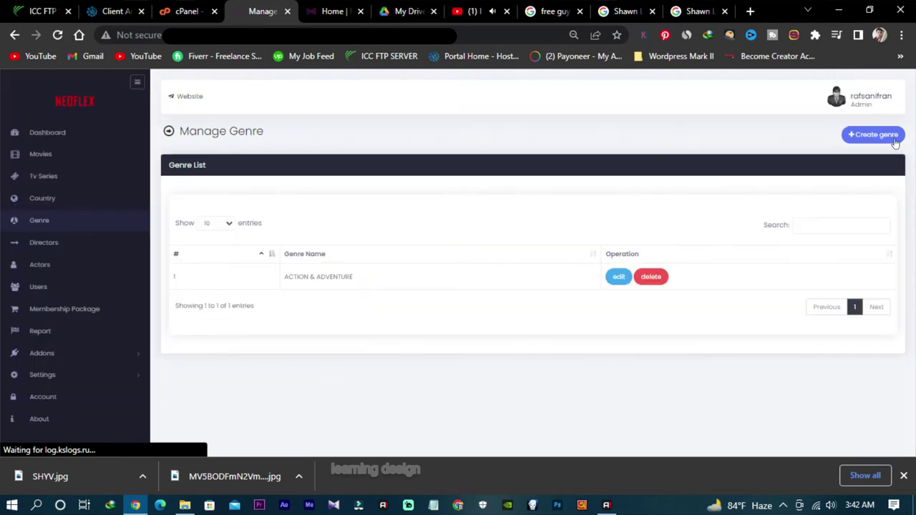
Step: Create a second genre named 'Trending'
{"action": "left_click", "coordinate": [873, 135]}
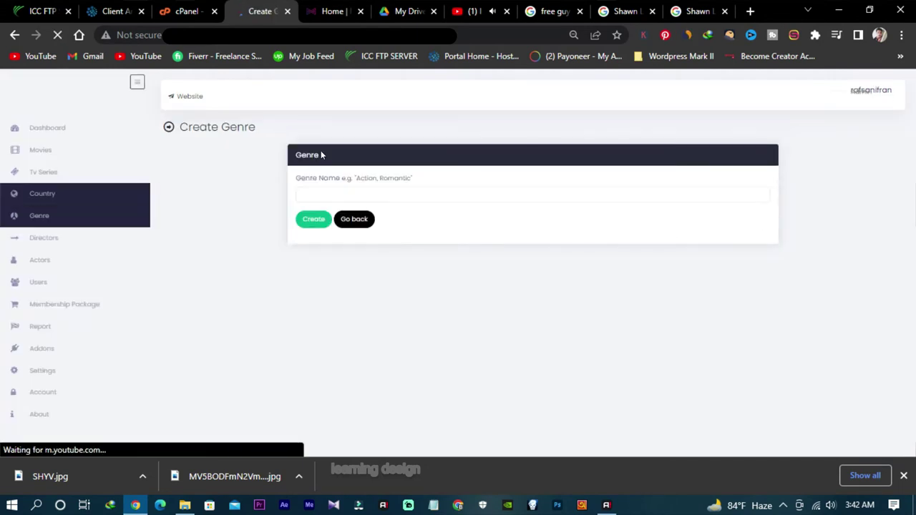
{"action": "left_click", "coordinate": [364, 193]}
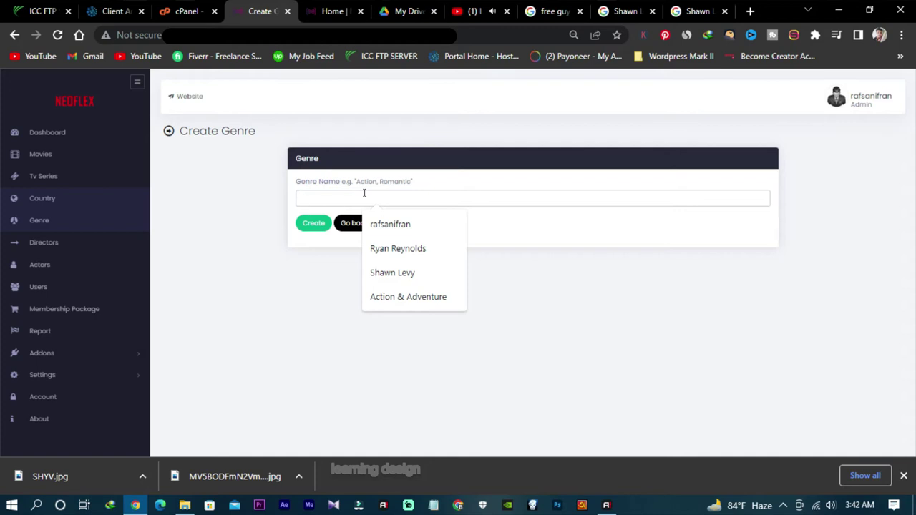
{"action": "type", "text": "Te"}
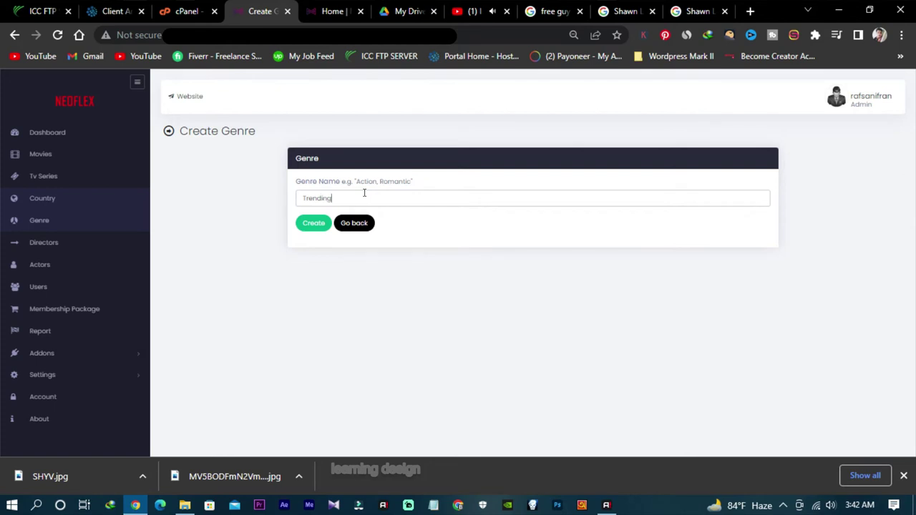
{"action": "left_click", "coordinate": [304, 226]}
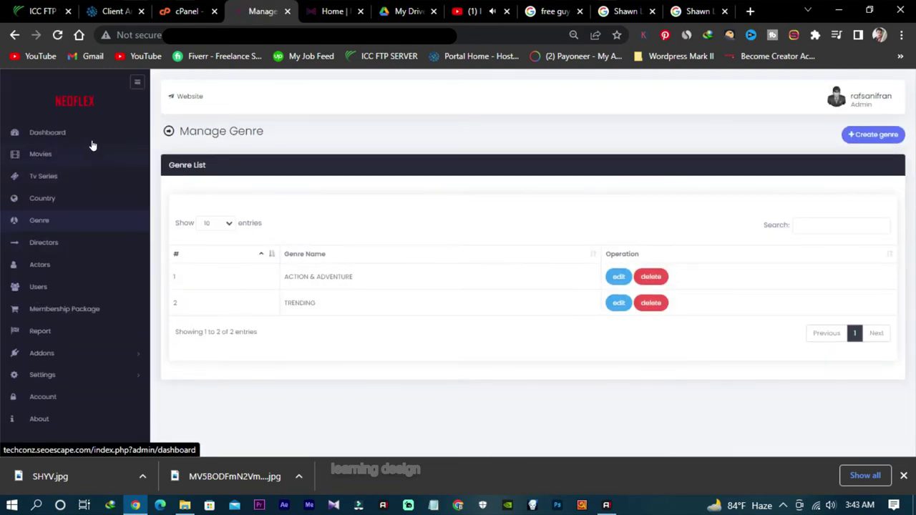
Step: Add USA as a country
{"action": "left_click", "coordinate": [58, 202]}
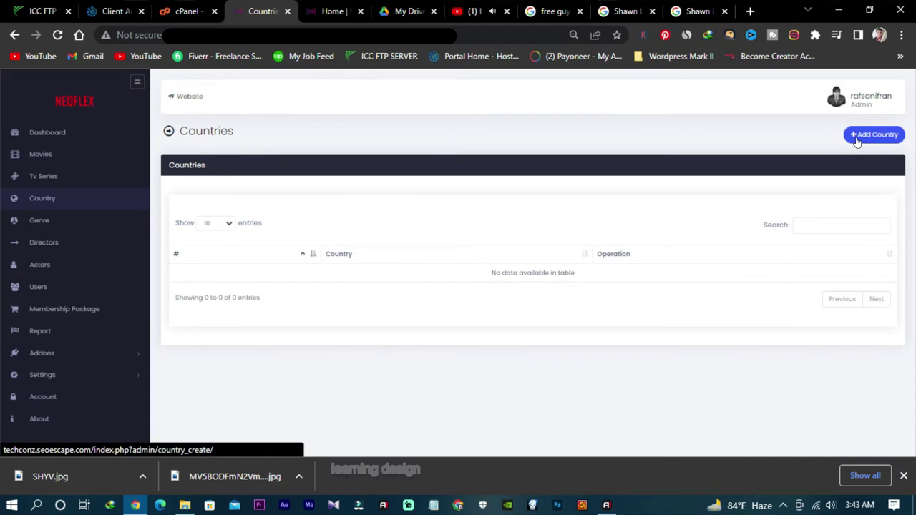
{"action": "left_click", "coordinate": [870, 136]}
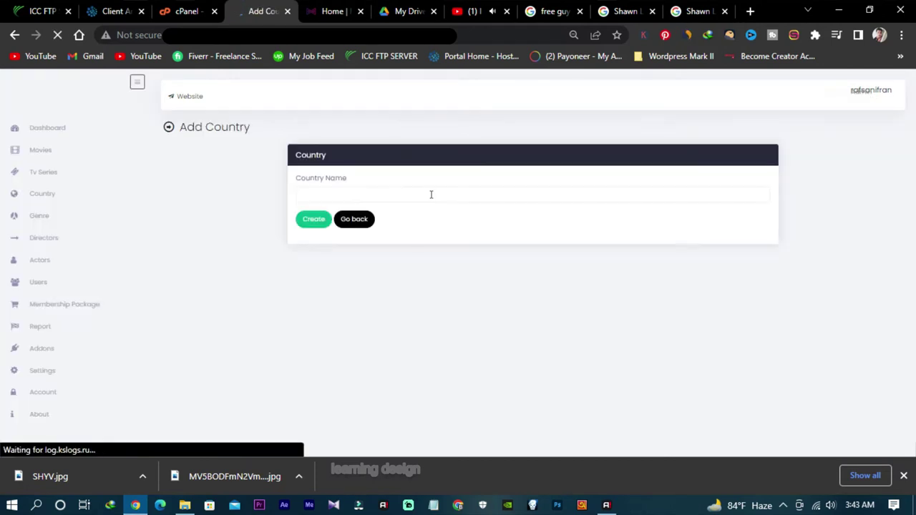
{"action": "left_click", "coordinate": [391, 192]}
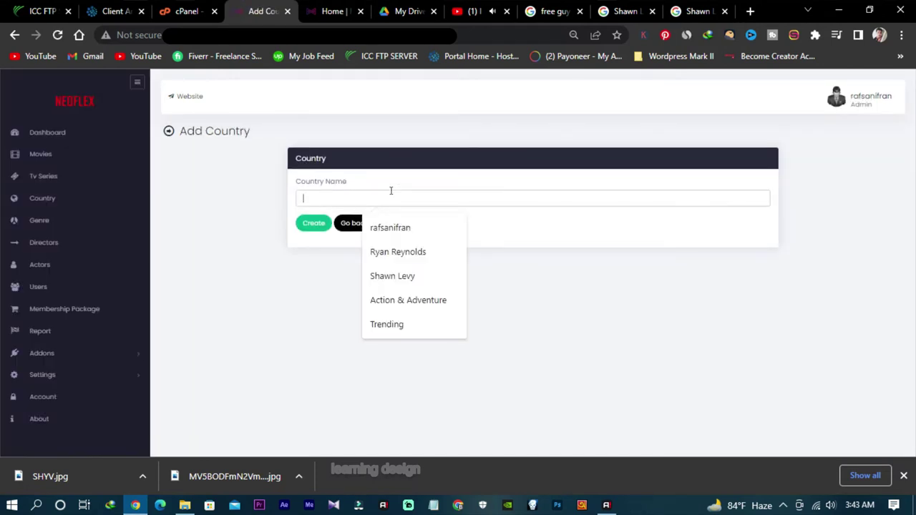
{"action": "type", "text": "USA"}
{"action": "left_click", "coordinate": [314, 223]}
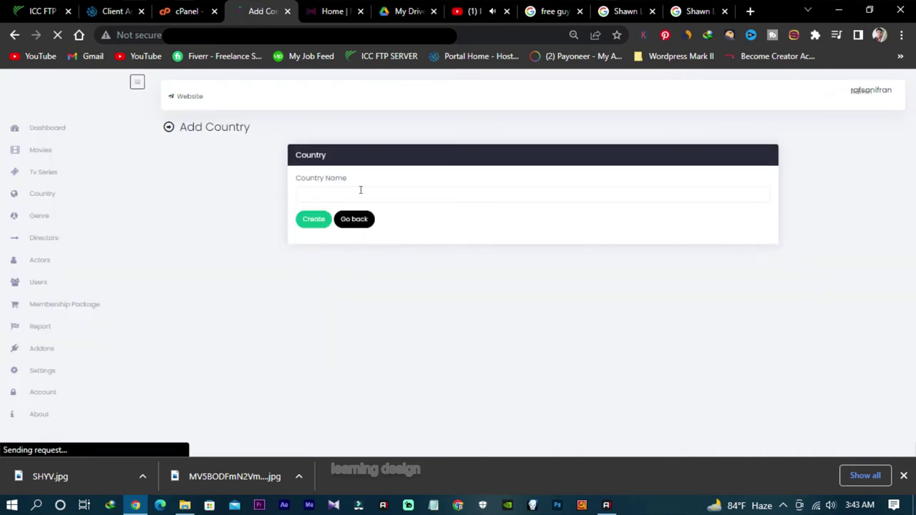
Step: Add India as a second country
{"action": "left_click", "coordinate": [360, 191]}
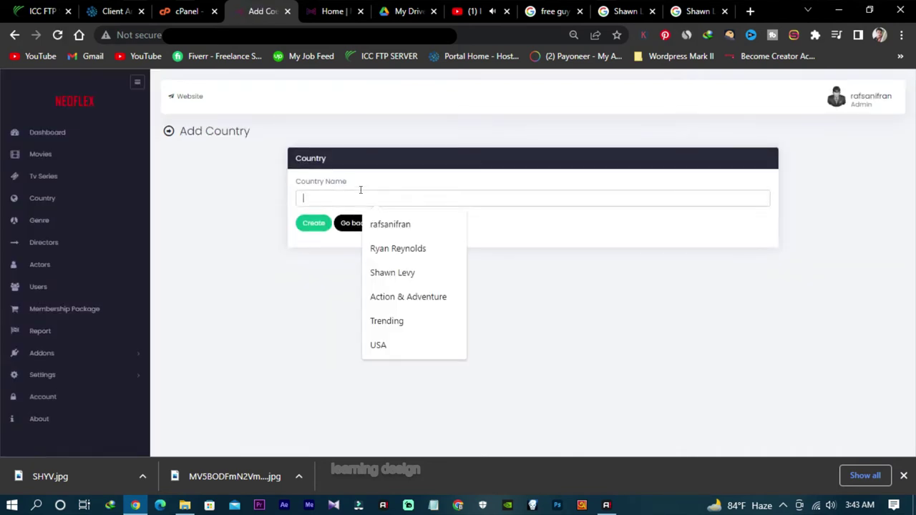
{"action": "type", "text": "India"}
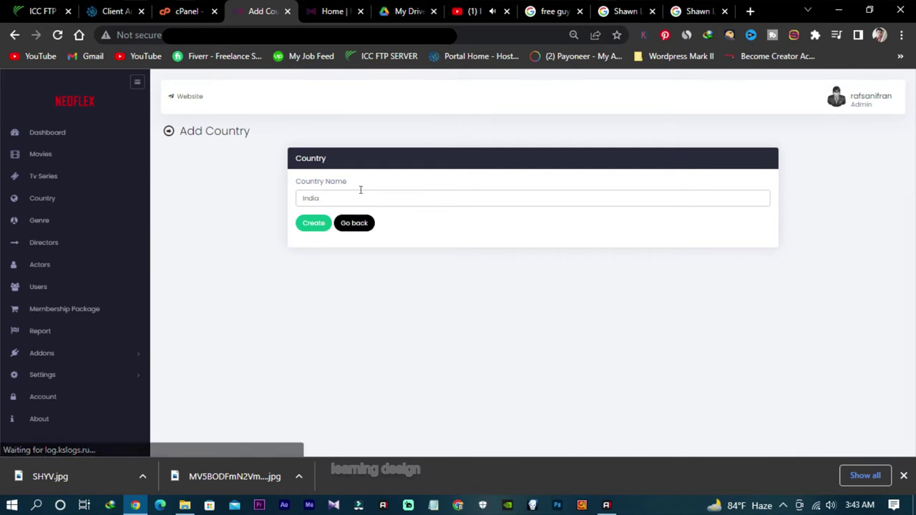
{"action": "left_click", "coordinate": [313, 221]}
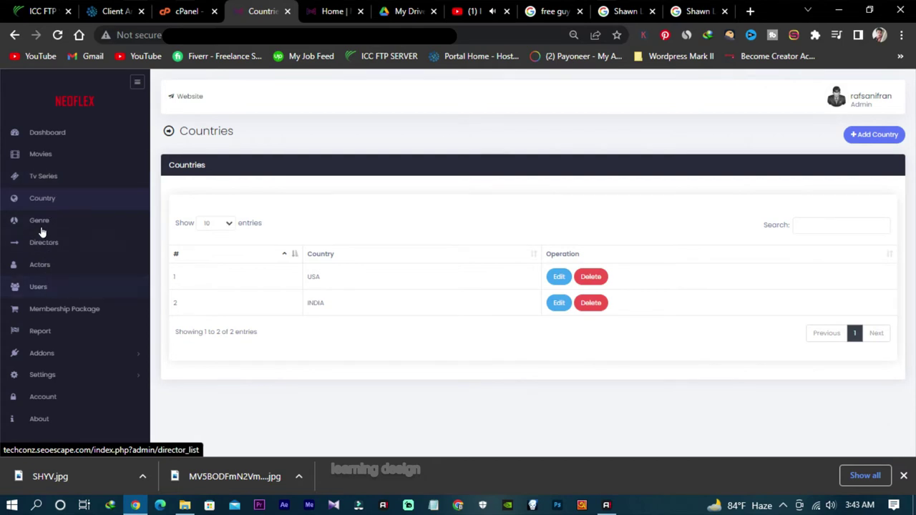
{"action": "left_click", "coordinate": [57, 158]}
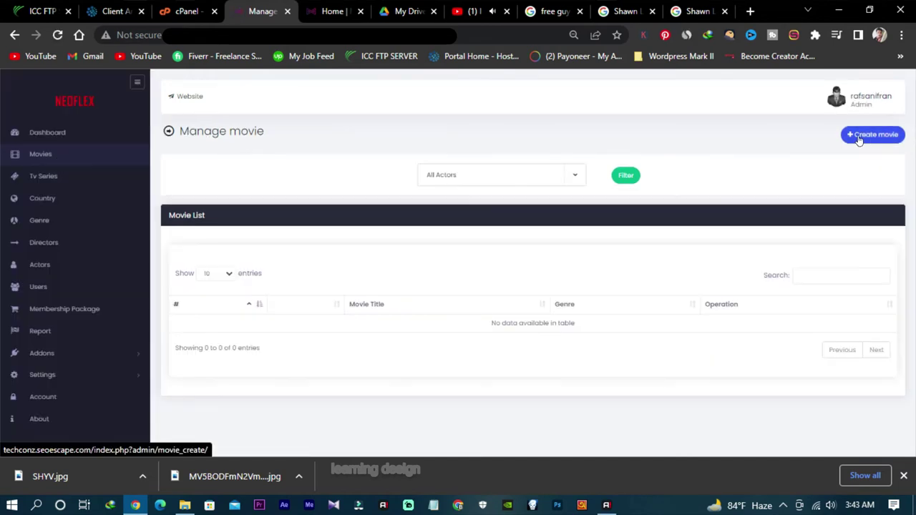
Step: Start a new movie and paste 'Free Guy' as its title
{"action": "left_click", "coordinate": [860, 138]}
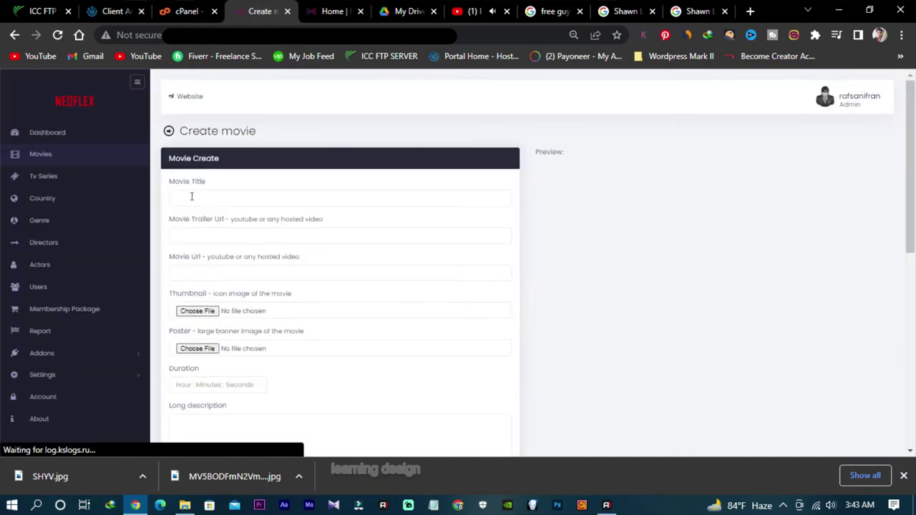
{"action": "left_click", "coordinate": [197, 196]}
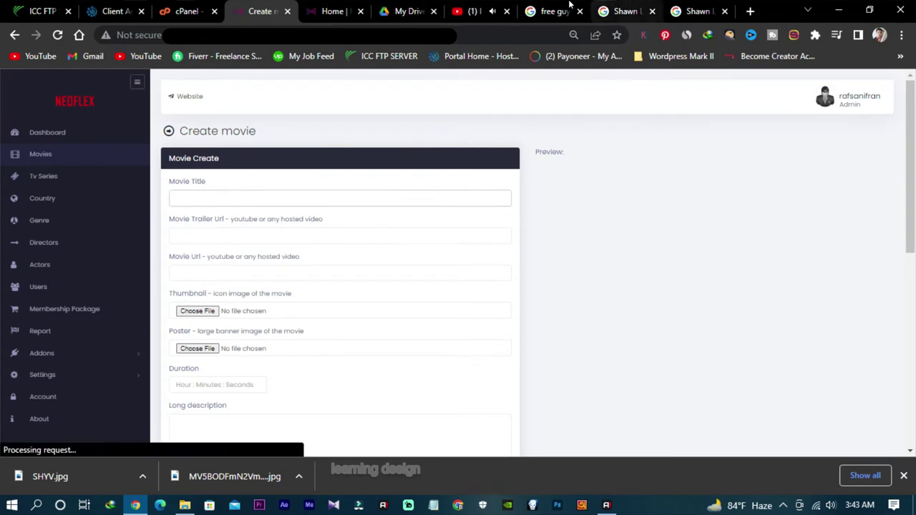
{"action": "left_click", "coordinate": [555, 10]}
{"action": "scroll", "coordinate": [179, 185], "scroll_direction": "up", "scroll_amount": 5}
{"action": "scroll", "coordinate": [179, 184], "scroll_direction": "up", "scroll_amount": 2}
{"action": "triple_click", "coordinate": [179, 206]}
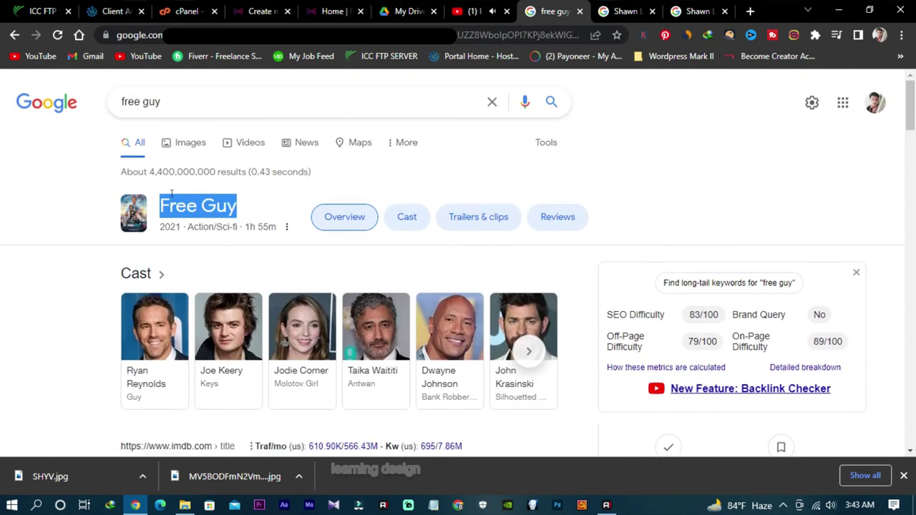
{"action": "right_click", "coordinate": [179, 209]}
{"action": "left_click", "coordinate": [208, 219]}
{"action": "left_click", "coordinate": [278, 10]}
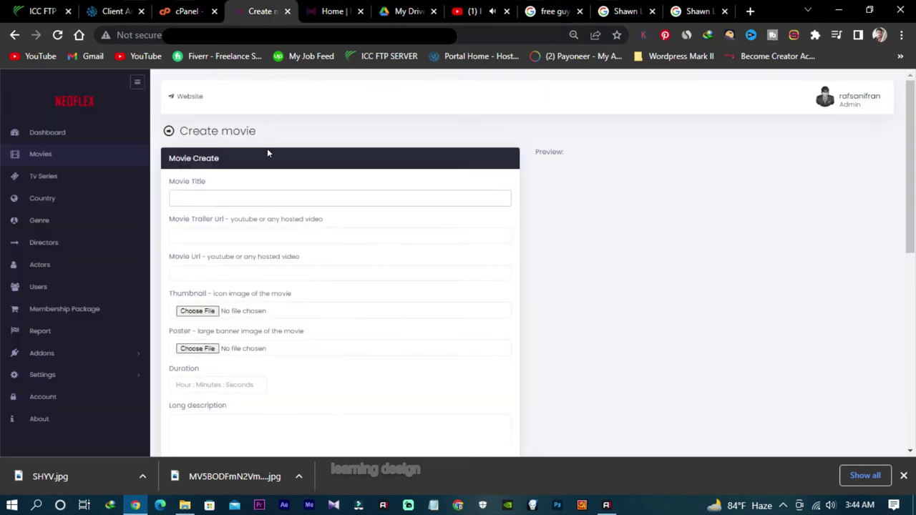
{"action": "key", "text": "ctrl+v"}
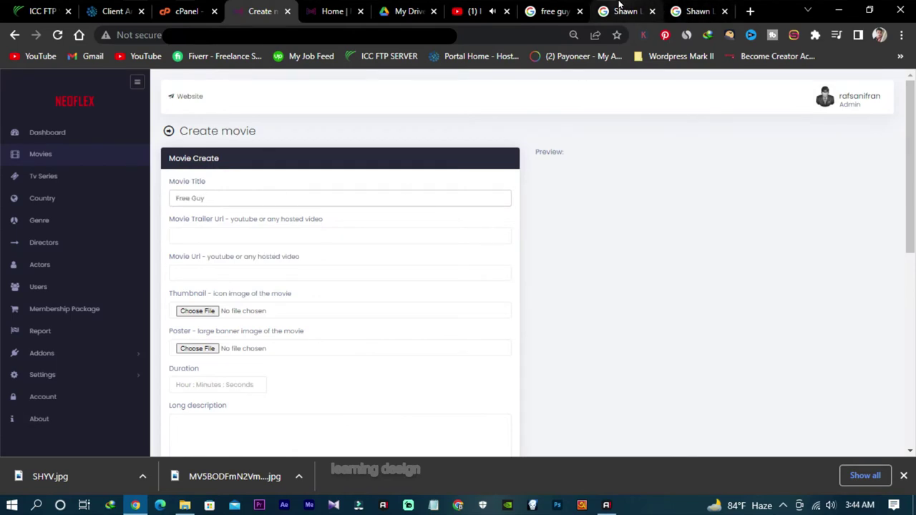
Step: Copy the official Free Guy trailer's YouTube link into the Movie Trailer Url field
{"action": "left_click", "coordinate": [532, 5]}
{"action": "scroll", "coordinate": [262, 330], "scroll_direction": "down", "scroll_amount": 15}
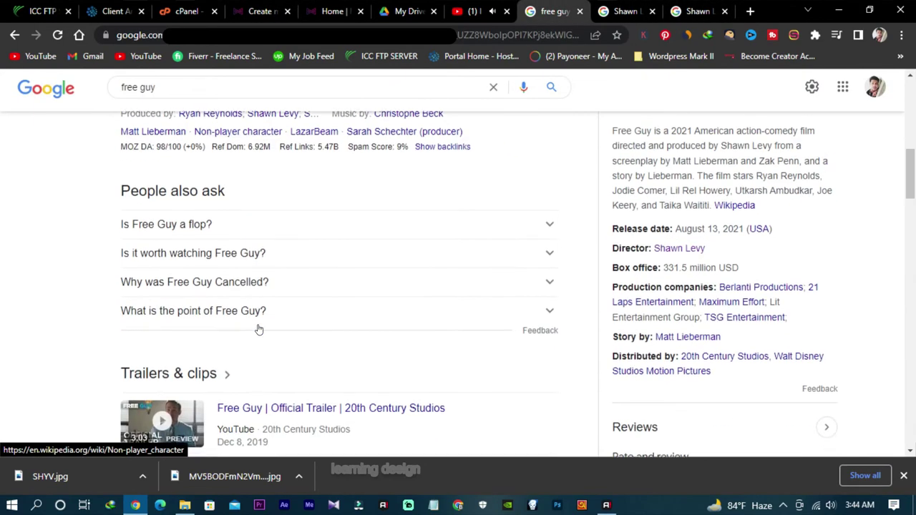
{"action": "right_click", "coordinate": [293, 204]}
{"action": "left_click", "coordinate": [326, 208]}
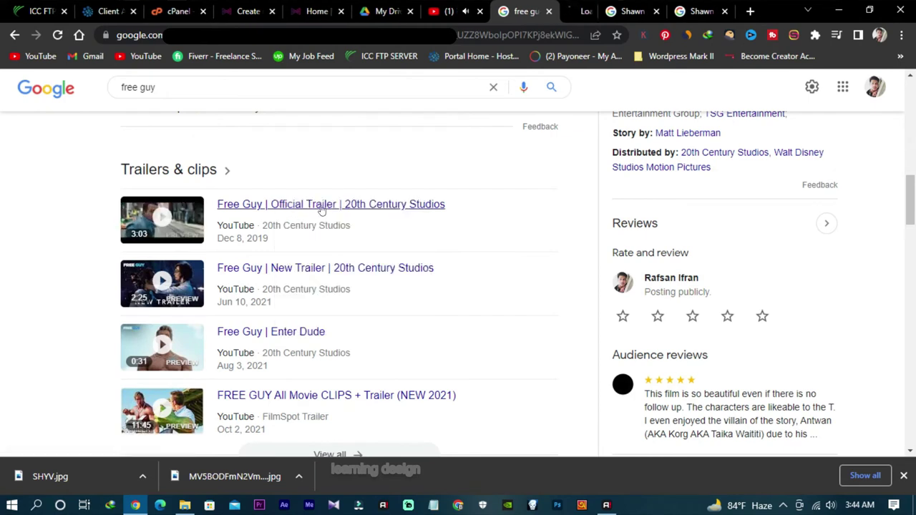
{"action": "key", "text": "ctrl+Tab"}
{"action": "left_click", "coordinate": [286, 35]}
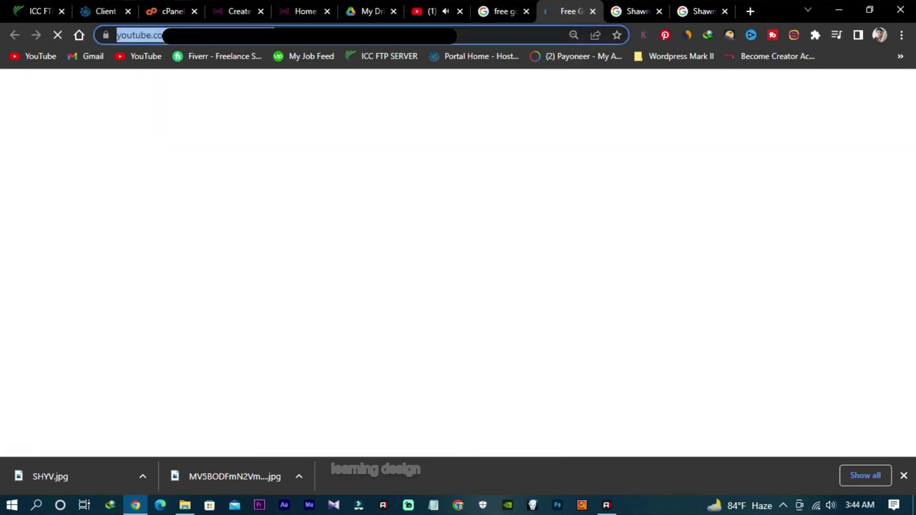
{"action": "right_click", "coordinate": [286, 35]}
{"action": "left_click", "coordinate": [323, 108]}
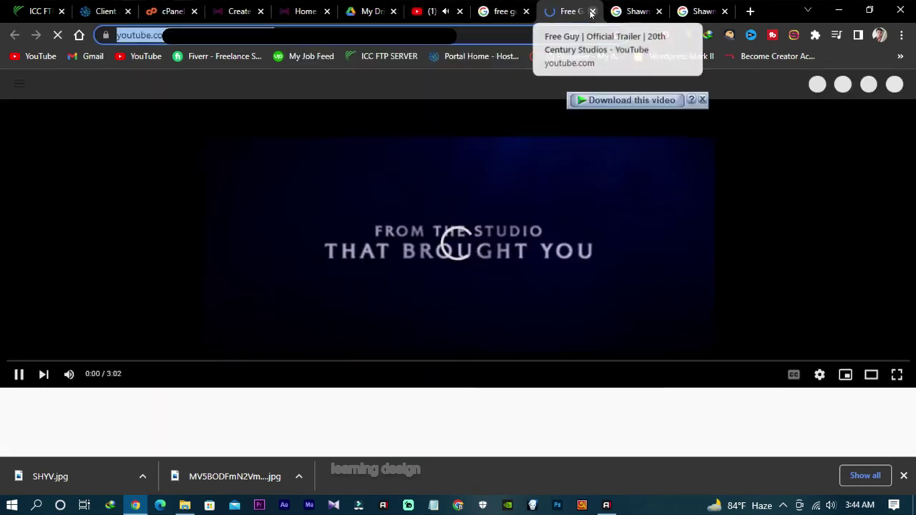
{"action": "key", "text": "ctrl+w"}
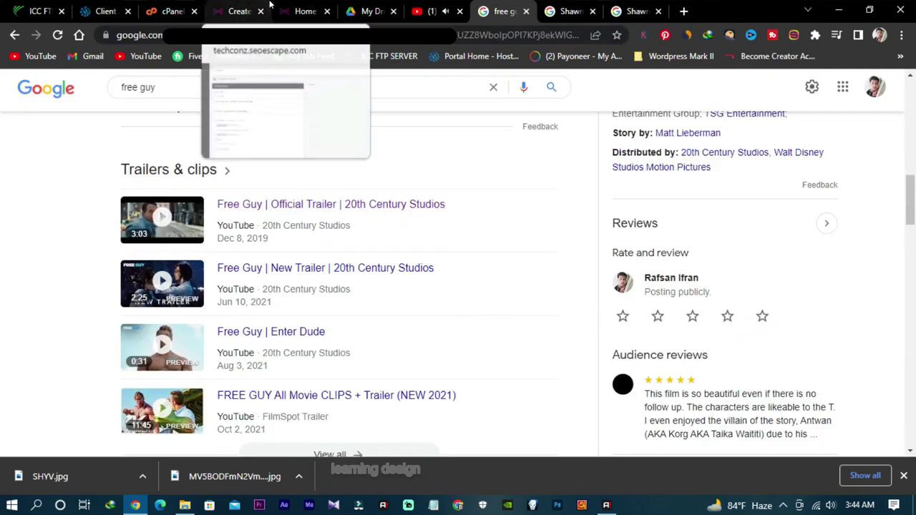
{"action": "left_click", "coordinate": [240, 8]}
{"action": "left_click", "coordinate": [203, 230]}
{"action": "key", "text": "ctrl+v"}
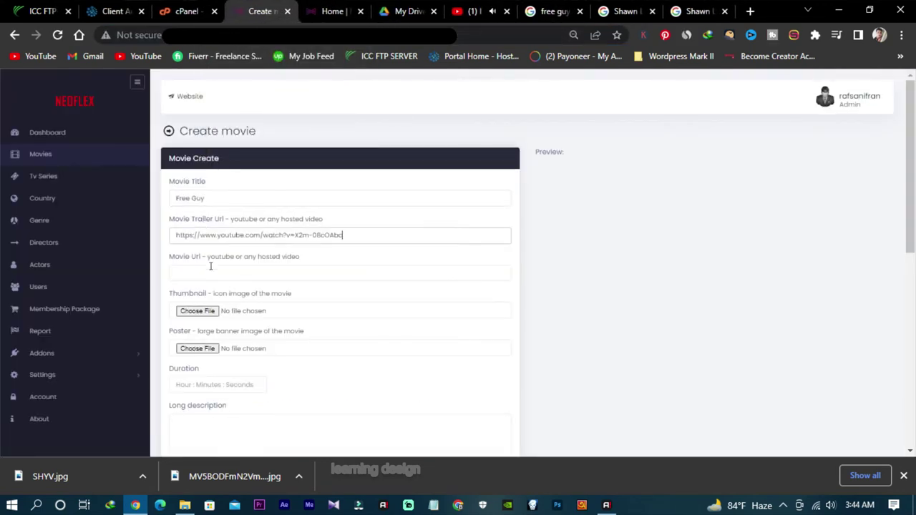
Step: Return from the Movie Url field to the free guy Google results
{"action": "left_click", "coordinate": [229, 272]}
{"action": "scroll", "coordinate": [570, 288], "scroll_direction": "down", "scroll_amount": 2}
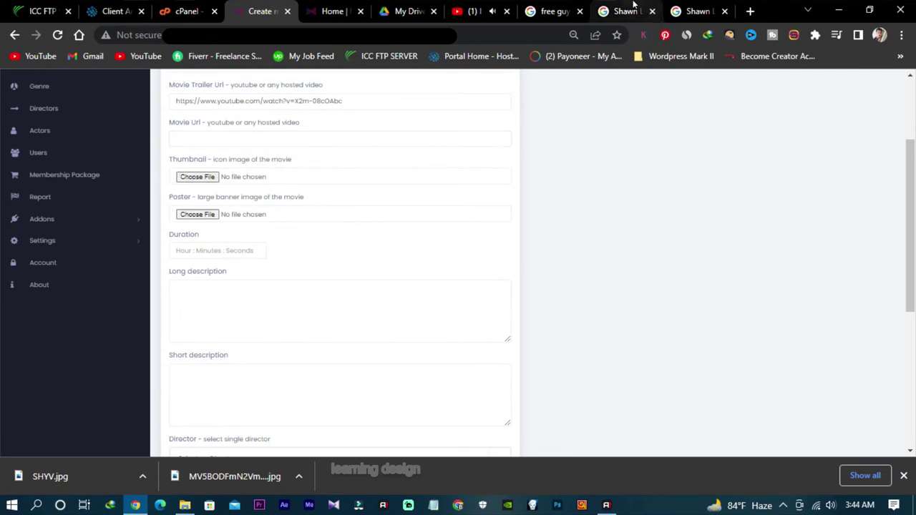
{"action": "left_click", "coordinate": [550, 11]}
{"action": "scroll", "coordinate": [373, 227], "scroll_direction": "up", "scroll_amount": 10}
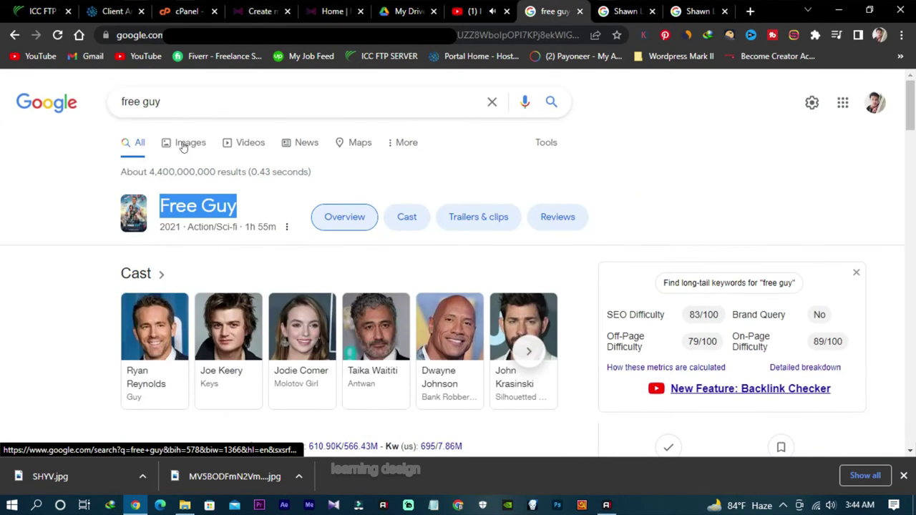
Step: Save the 20th Century Studios Free Guy poster as 'free guy movie.jpeg'
{"action": "left_click", "coordinate": [184, 143]}
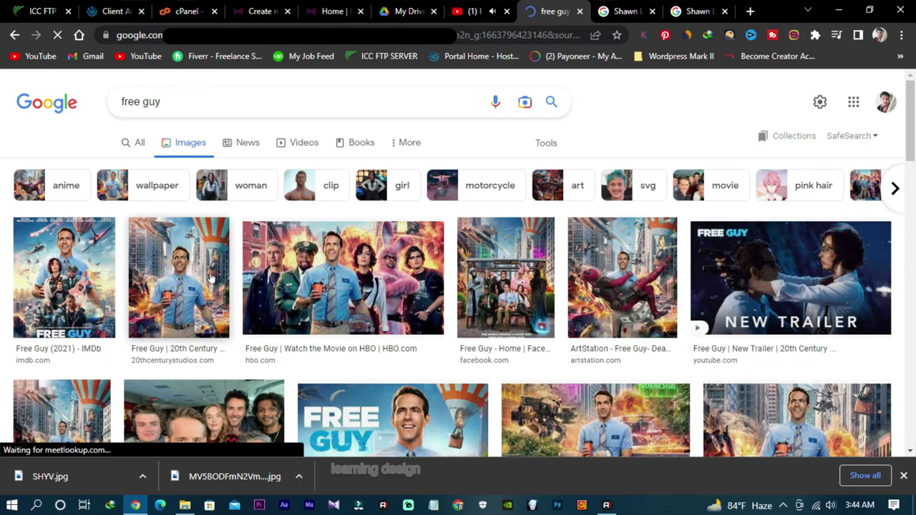
{"action": "scroll", "coordinate": [211, 277], "scroll_direction": "down", "scroll_amount": 1}
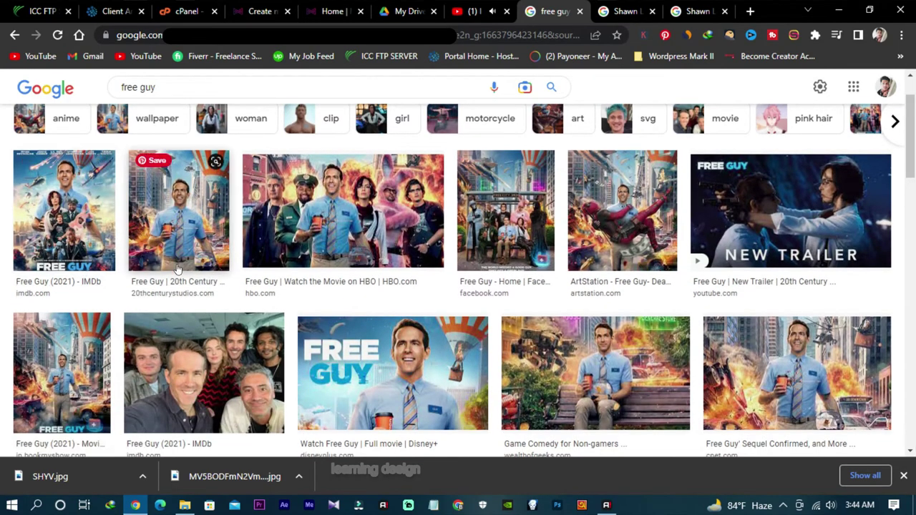
{"action": "left_click", "coordinate": [184, 221]}
{"action": "left_click", "coordinate": [180, 226]}
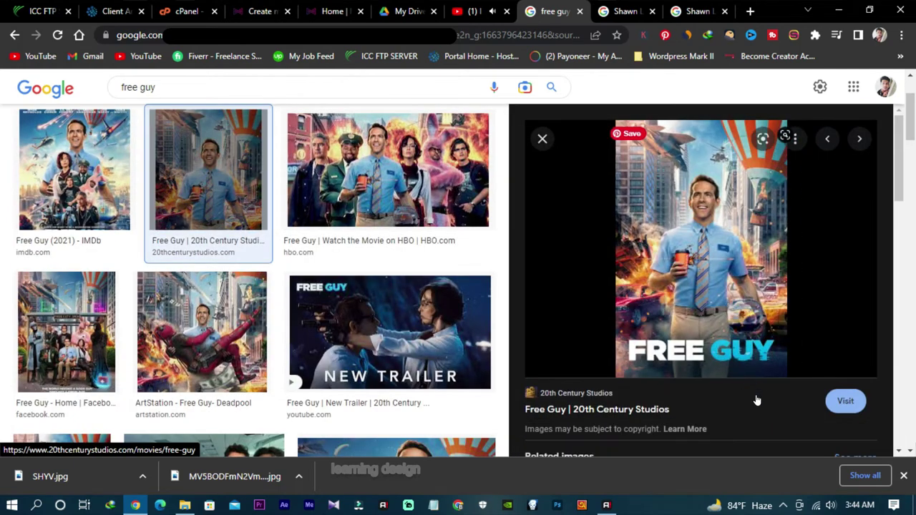
{"action": "right_click", "coordinate": [699, 230]}
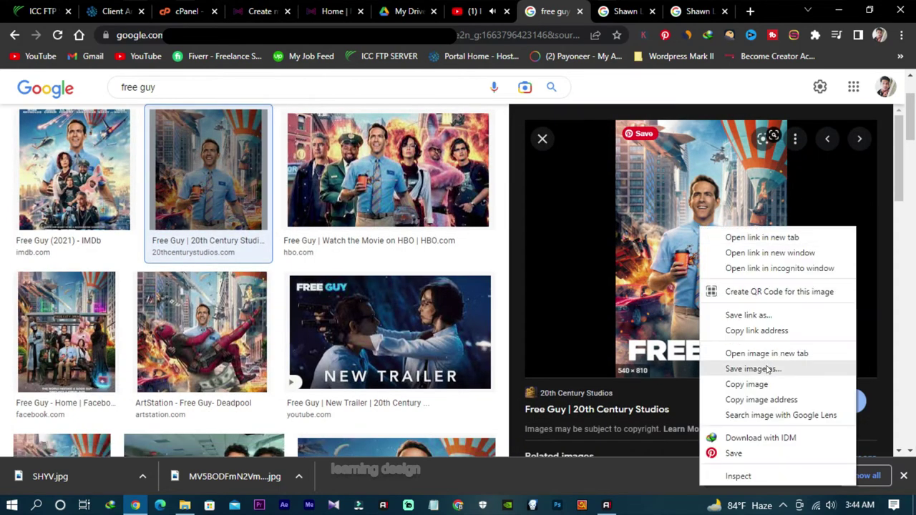
{"action": "left_click", "coordinate": [766, 367]}
{"action": "type", "text": "free guy movie"}
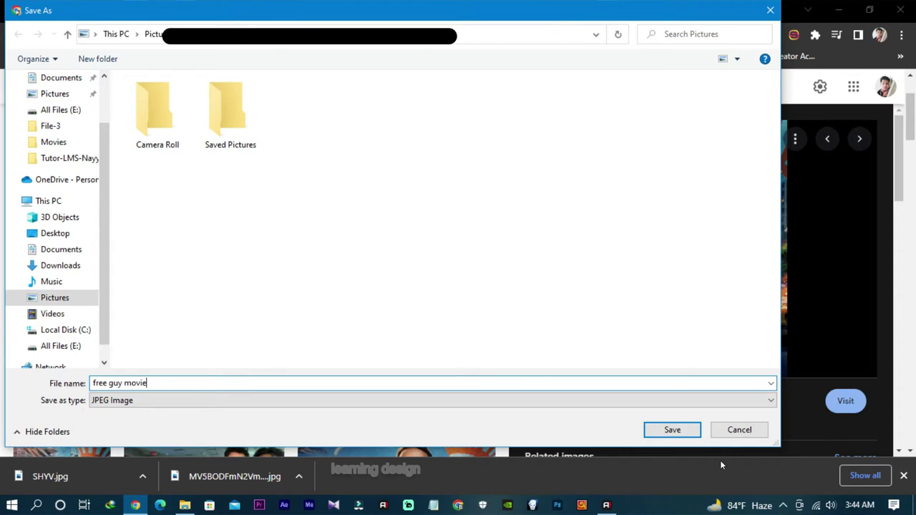
{"action": "left_click", "coordinate": [691, 433]}
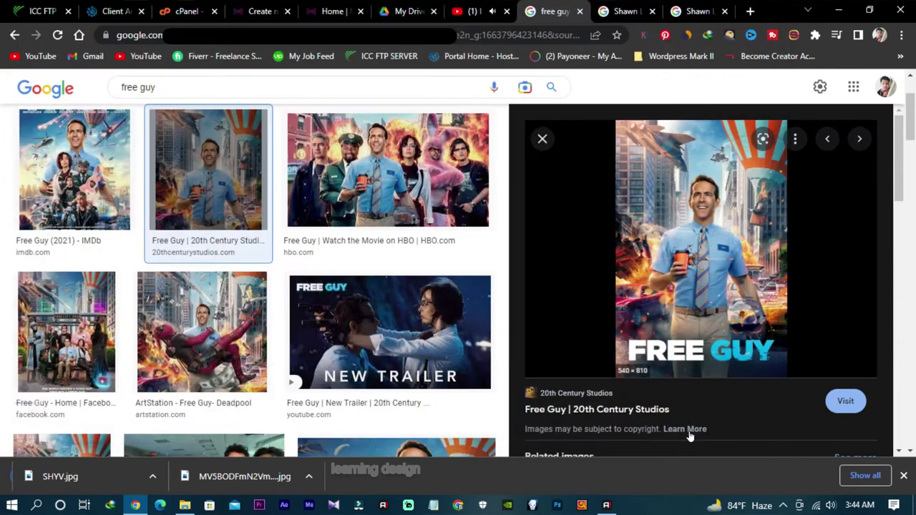
{"action": "left_click", "coordinate": [542, 139]}
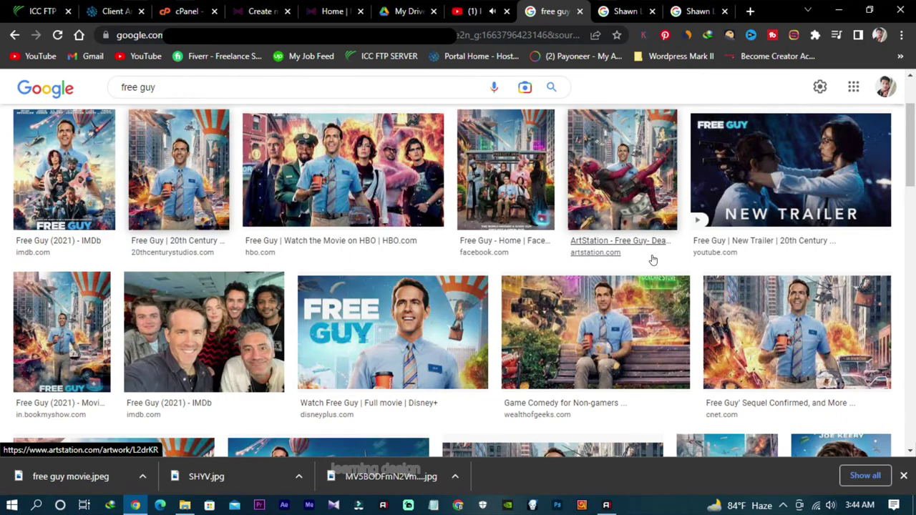
Step: Save the El Comercio Free Guy still as Free-guy-movie.jpg
{"action": "scroll", "coordinate": [653, 260], "scroll_direction": "down", "scroll_amount": 3}
{"action": "scroll", "coordinate": [664, 271], "scroll_direction": "down", "scroll_amount": 2}
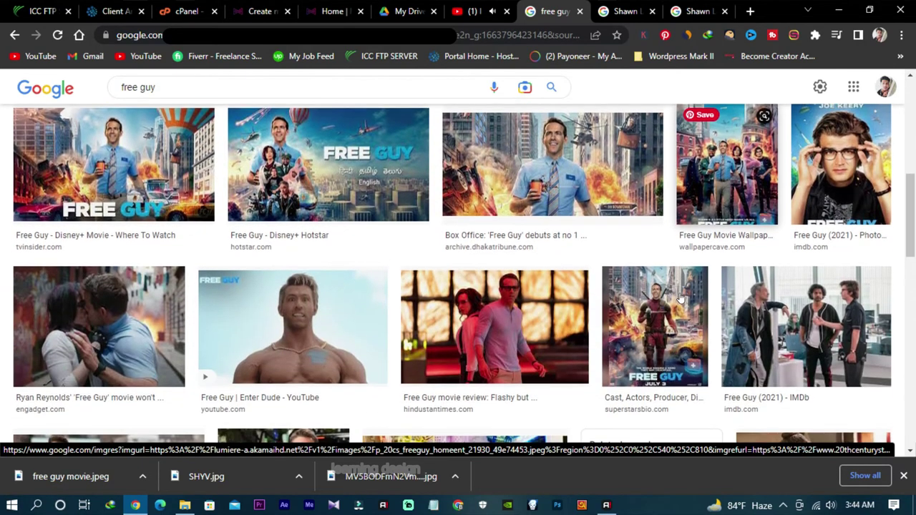
{"action": "scroll", "coordinate": [679, 299], "scroll_direction": "down", "scroll_amount": 3}
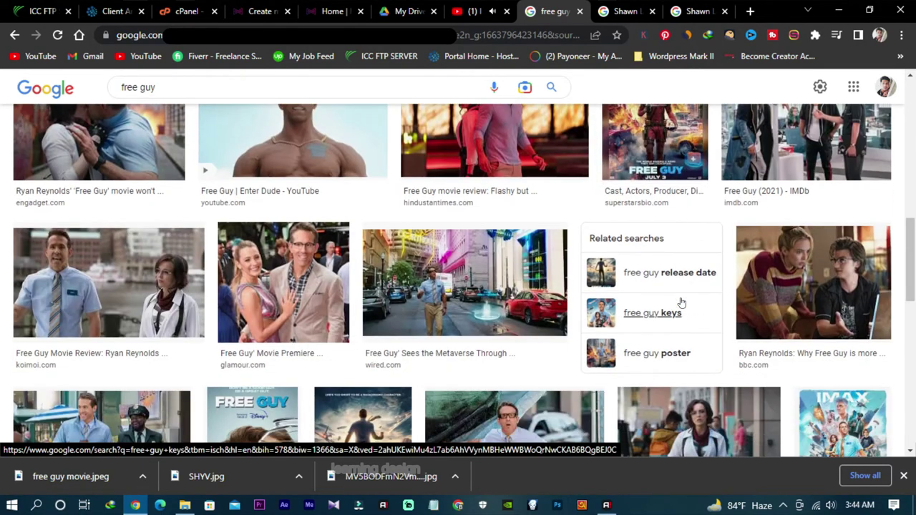
{"action": "left_click", "coordinate": [505, 271]}
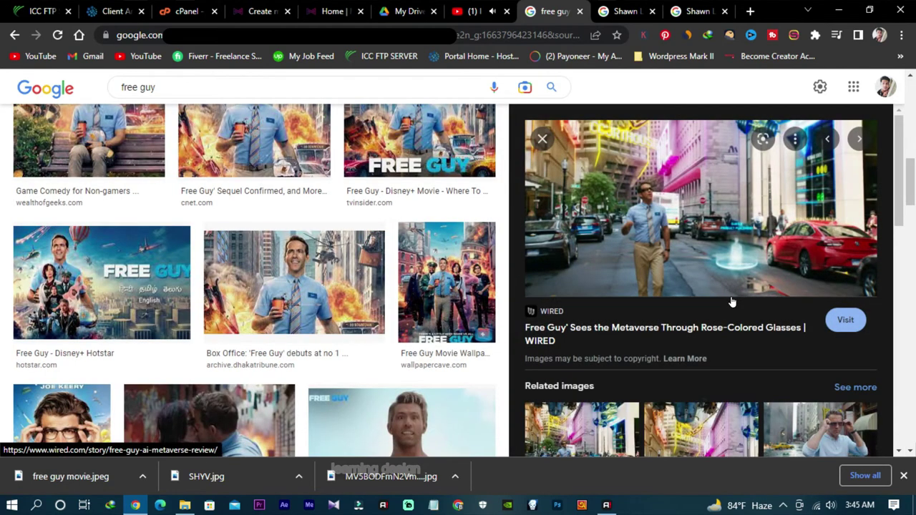
{"action": "right_click", "coordinate": [694, 180]}
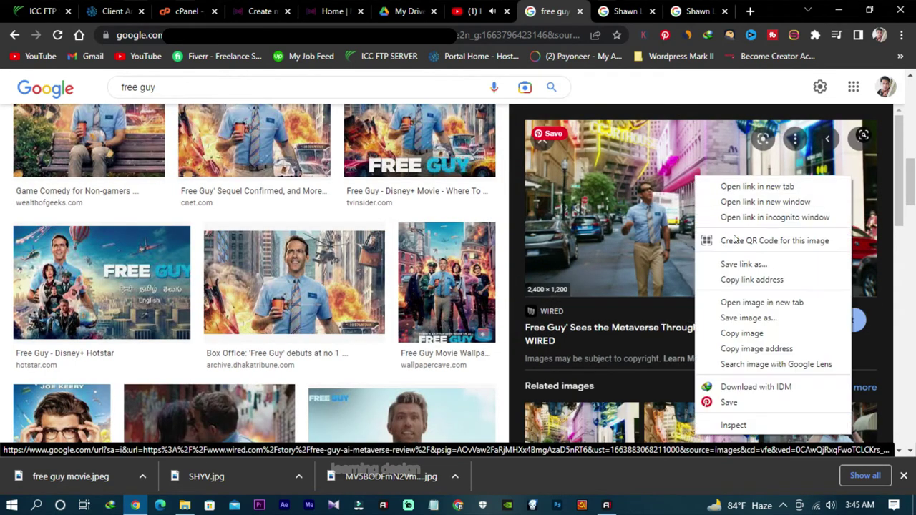
{"action": "left_click", "coordinate": [768, 317]}
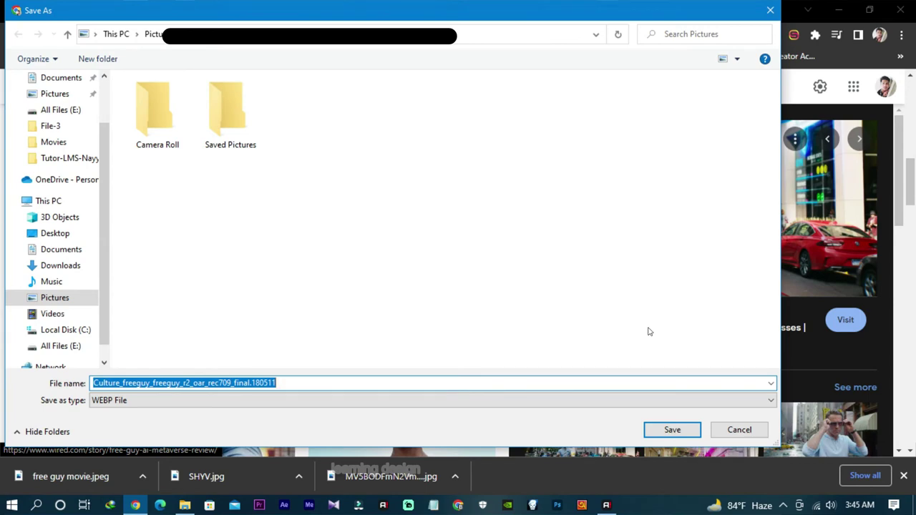
{"action": "left_click", "coordinate": [728, 430]}
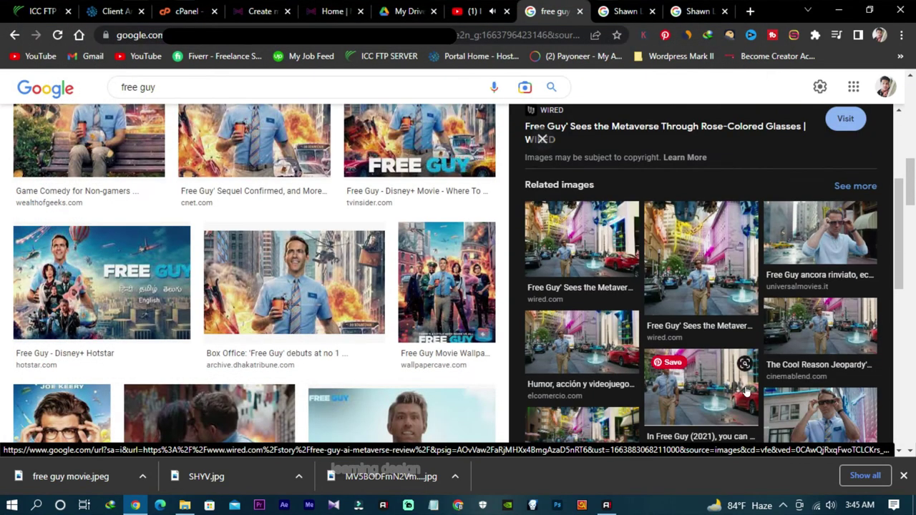
{"action": "left_click", "coordinate": [584, 342]}
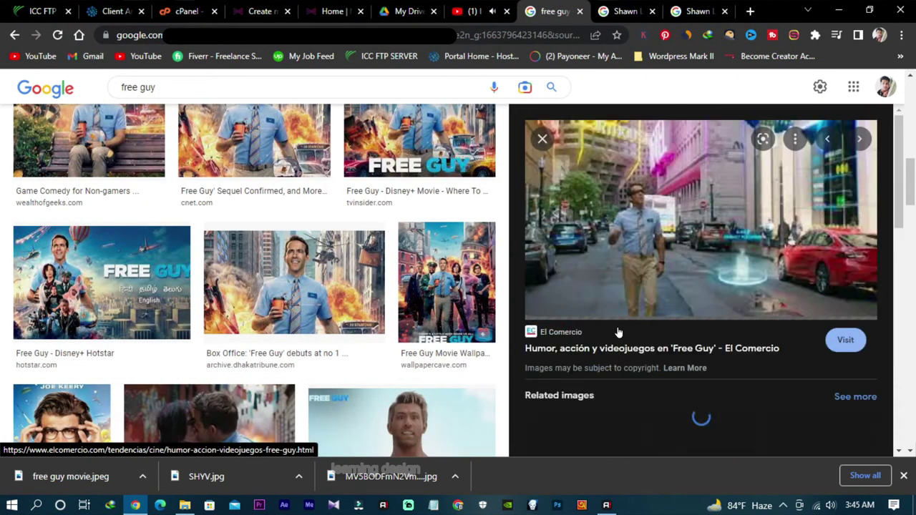
{"action": "right_click", "coordinate": [639, 202]}
{"action": "left_click", "coordinate": [687, 337]}
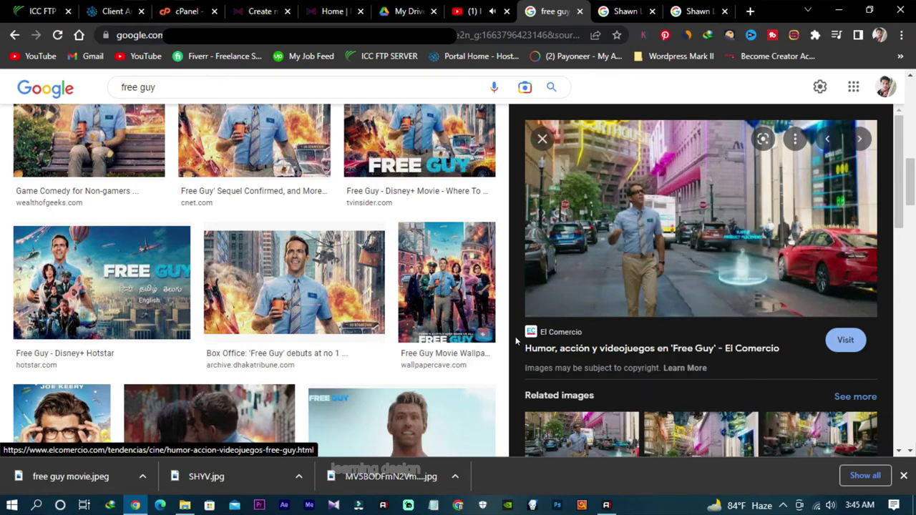
{"action": "left_click", "coordinate": [462, 383]}
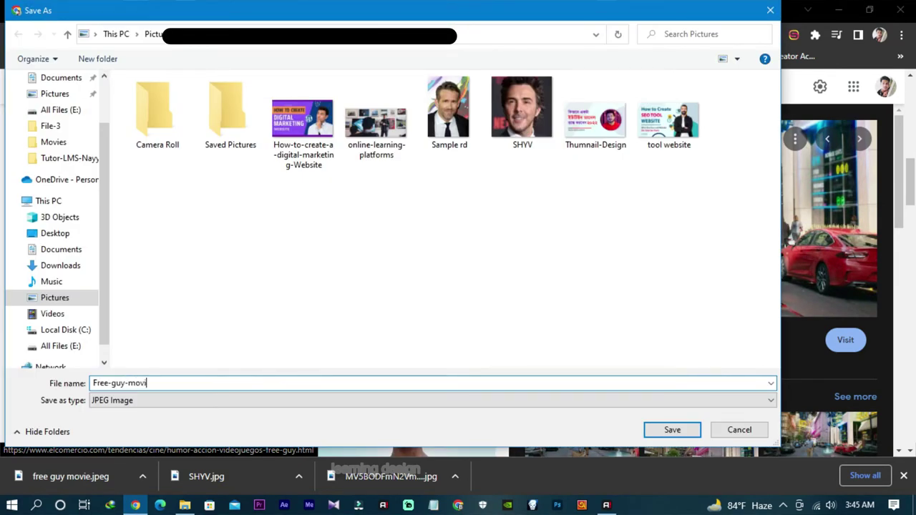
{"action": "left_click", "coordinate": [669, 430]}
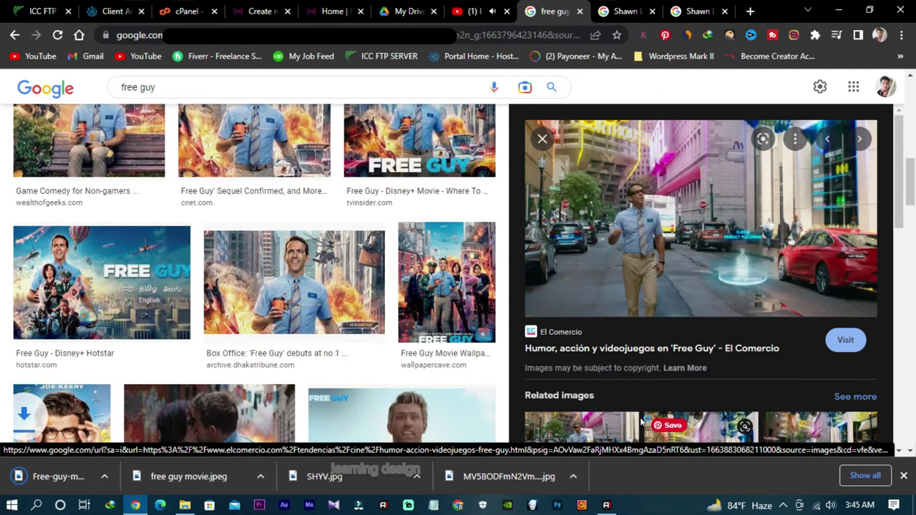
{"action": "left_click", "coordinate": [543, 139]}
{"action": "left_click", "coordinate": [310, 5]}
Step: Copy the Free Guy 'About' synopsis from the Google results
{"action": "left_click", "coordinate": [254, 5]}
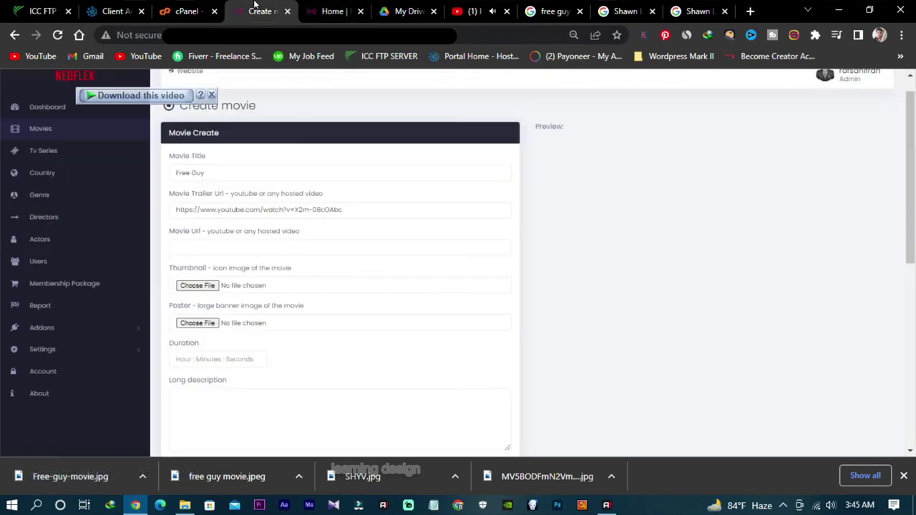
{"action": "scroll", "coordinate": [236, 280], "scroll_direction": "down", "scroll_amount": 2}
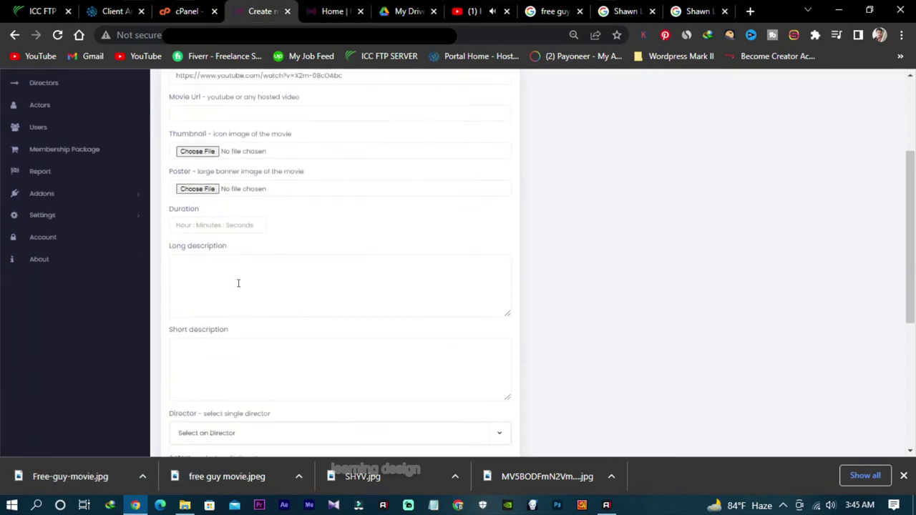
{"action": "left_click", "coordinate": [551, 11]}
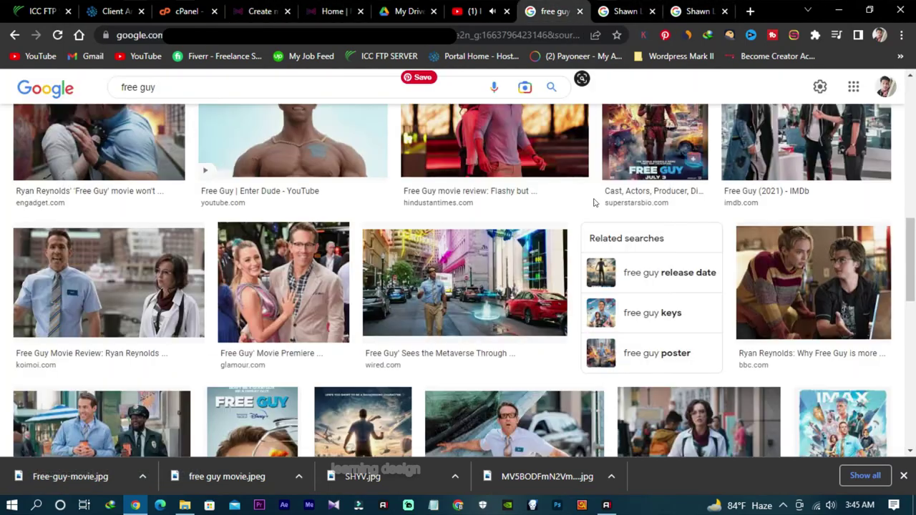
{"action": "scroll", "coordinate": [106, 129], "scroll_direction": "up", "scroll_amount": 5}
{"action": "left_click", "coordinate": [133, 143]}
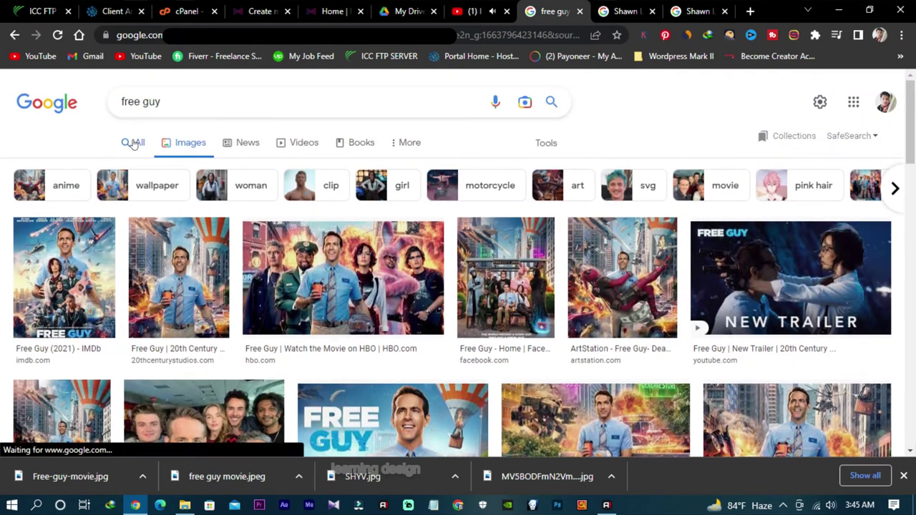
{"action": "scroll", "coordinate": [644, 362], "scroll_direction": "down", "scroll_amount": 3}
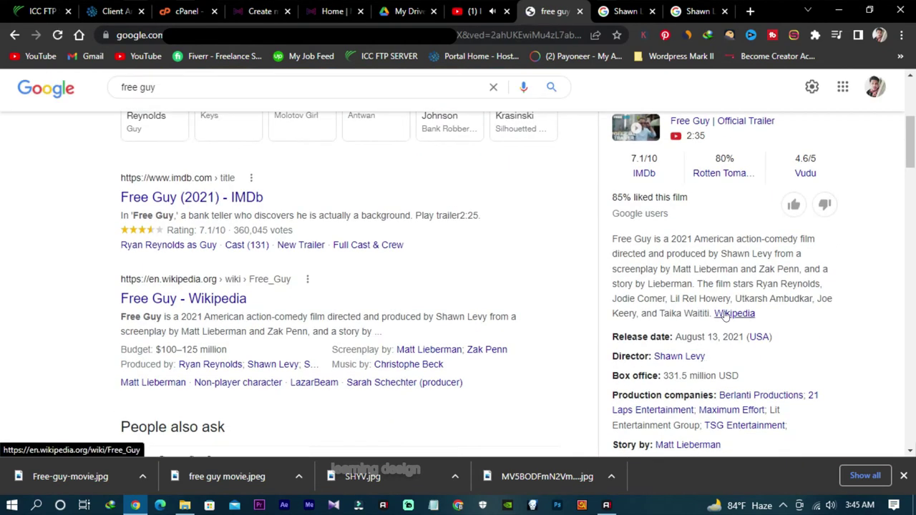
{"action": "scroll", "coordinate": [712, 322], "scroll_direction": "down", "scroll_amount": 4}
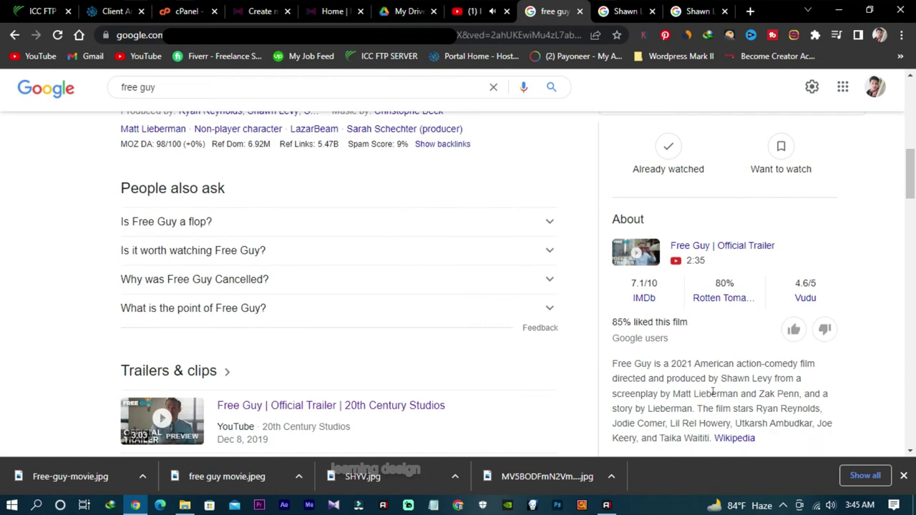
{"action": "left_click_drag", "start_coordinate": [710, 371], "coordinate": [612, 297]}
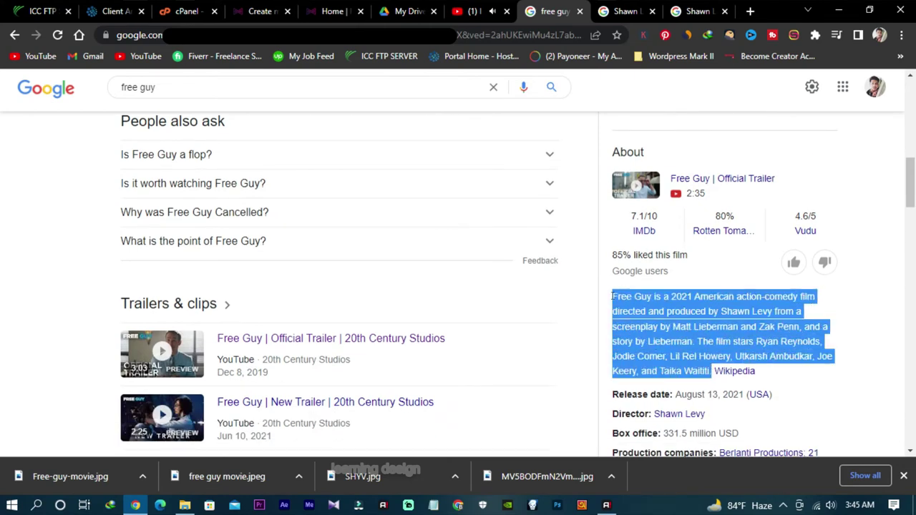
{"action": "right_click", "coordinate": [613, 296]}
{"action": "left_click", "coordinate": [634, 310]}
Step: Paste the Free Guy synopsis into both the long and short descriptions
{"action": "left_click", "coordinate": [259, 10]}
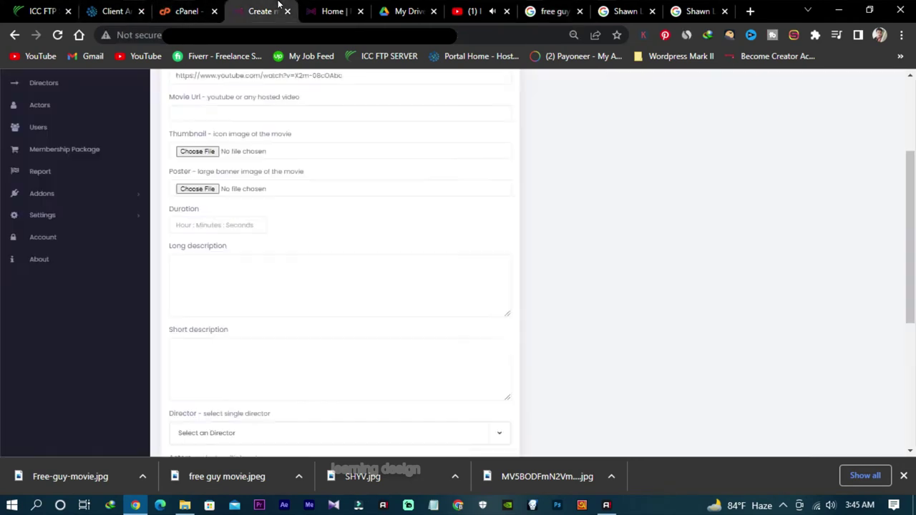
{"action": "right_click", "coordinate": [256, 264]}
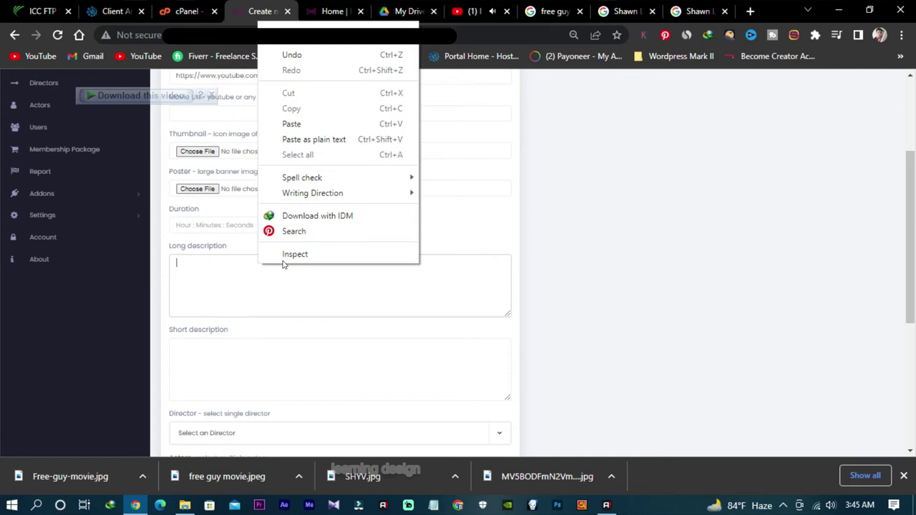
{"action": "left_click", "coordinate": [286, 122]}
{"action": "right_click", "coordinate": [253, 375]}
{"action": "left_click", "coordinate": [287, 236]}
{"action": "scroll", "coordinate": [336, 315], "scroll_direction": "down", "scroll_amount": 3}
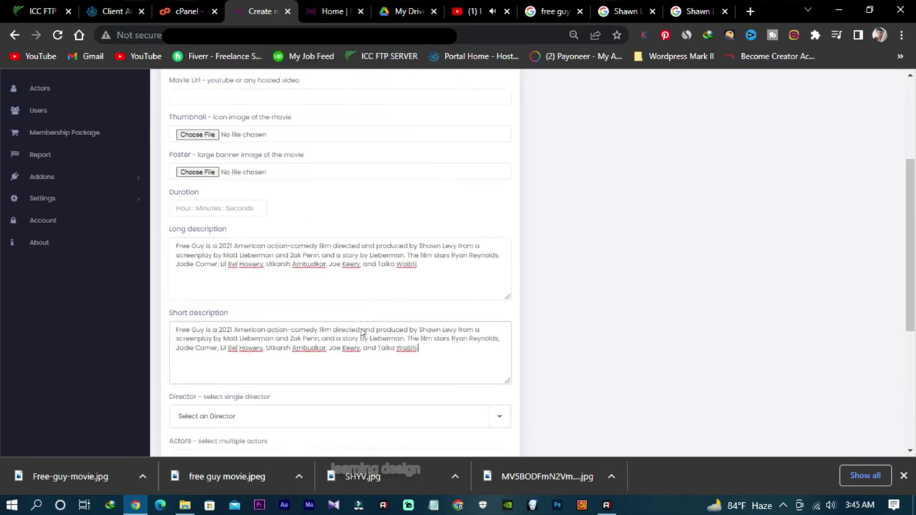
{"action": "scroll", "coordinate": [241, 300], "scroll_direction": "down", "scroll_amount": 3}
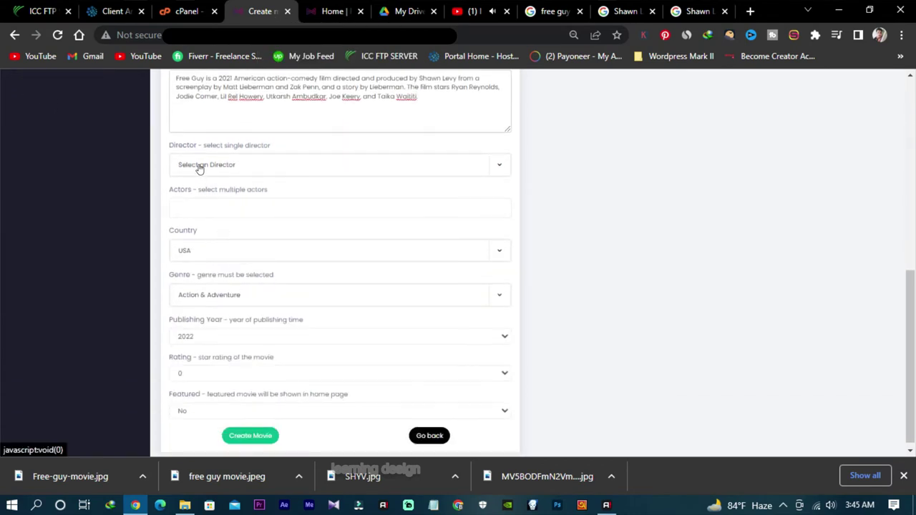
Step: Set director Shawn Levy, actor Ryan Reynolds and country USA on the movie form
{"action": "left_click", "coordinate": [200, 167]}
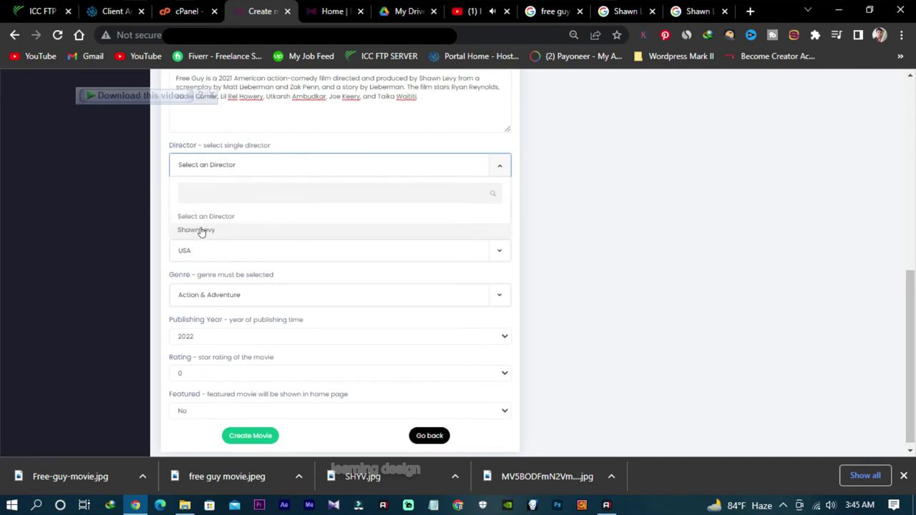
{"action": "left_click", "coordinate": [213, 232]}
{"action": "left_click", "coordinate": [223, 211]}
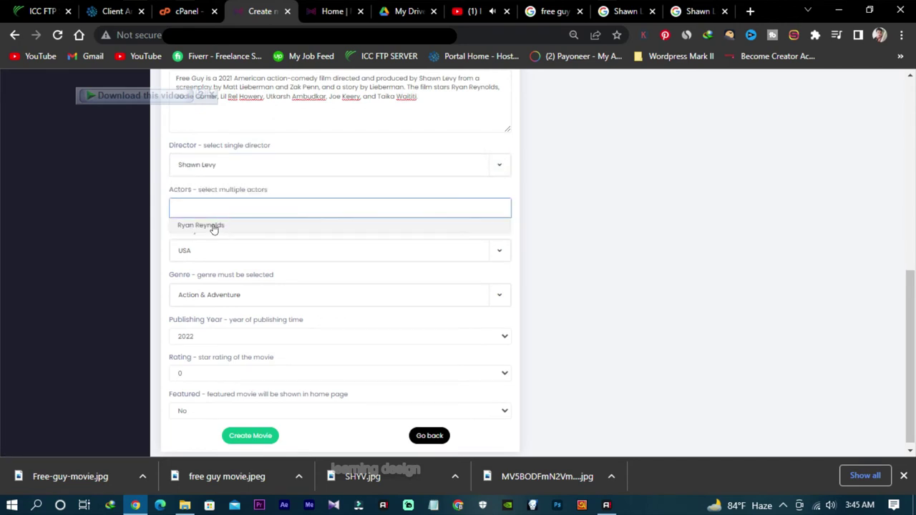
{"action": "left_click", "coordinate": [223, 225]}
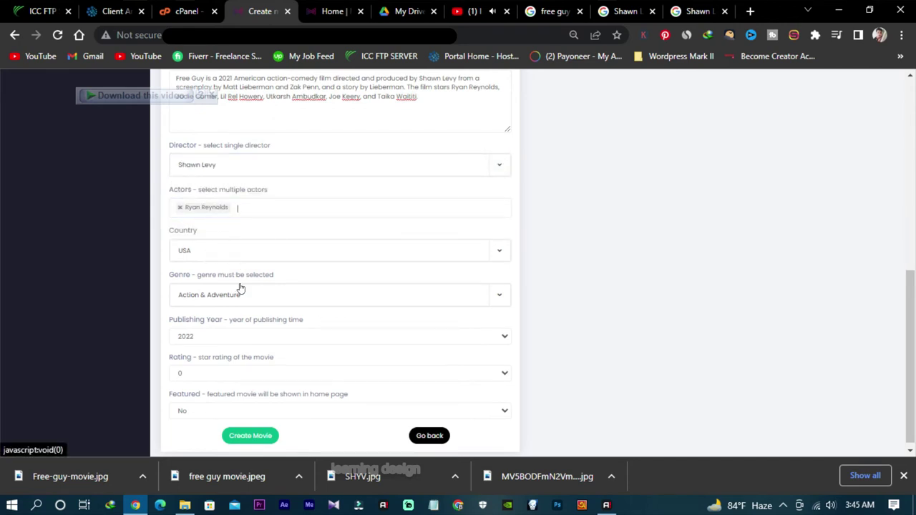
{"action": "left_click", "coordinate": [252, 260]}
{"action": "left_click", "coordinate": [206, 301]}
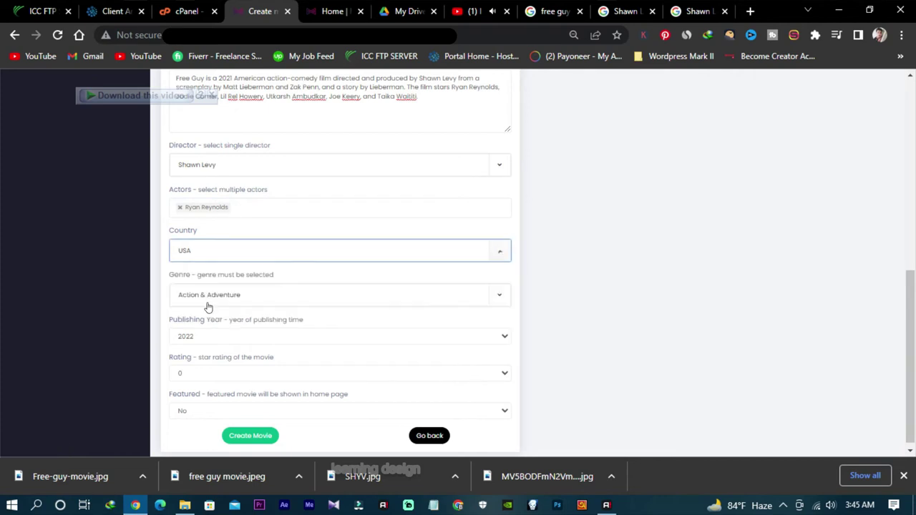
{"action": "left_click", "coordinate": [229, 290]}
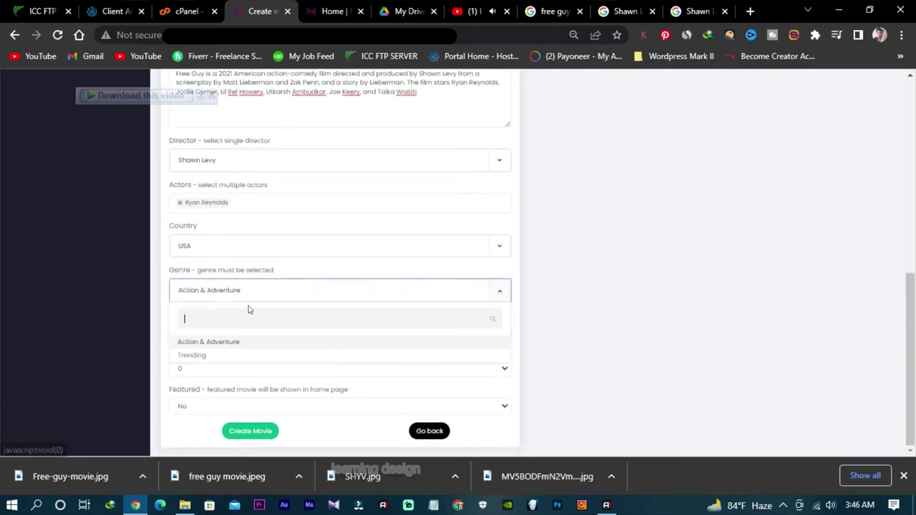
Step: Keep Action & Adventure as the genre after checking Free Guy's details in the search results
{"action": "left_click", "coordinate": [240, 344]}
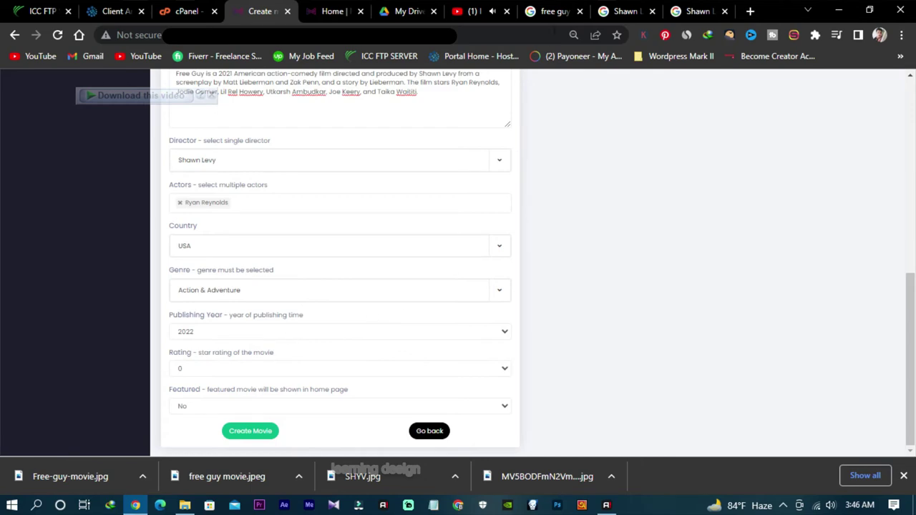
{"action": "left_click", "coordinate": [555, 10]}
{"action": "scroll", "coordinate": [740, 277], "scroll_direction": "down", "scroll_amount": 3}
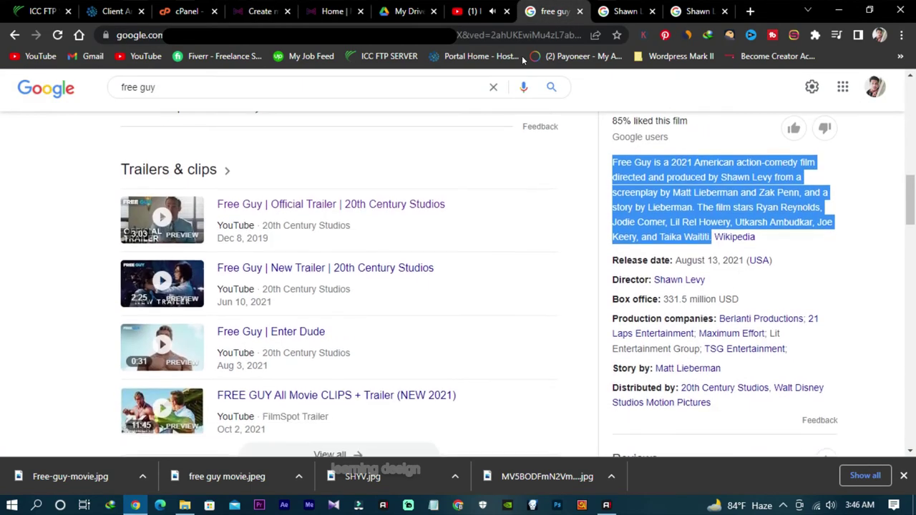
{"action": "left_click", "coordinate": [272, 11]}
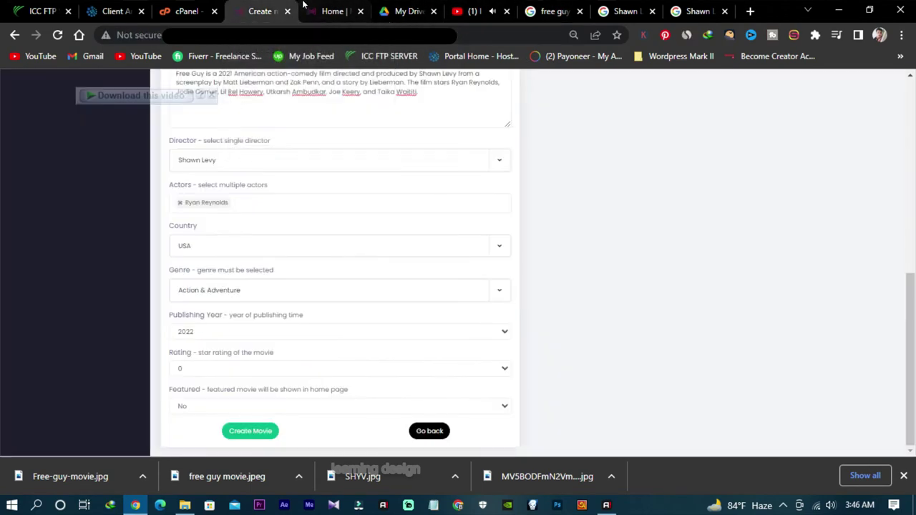
Step: Set publishing year to 2021, rating to 5 and Featured to Yes
{"action": "left_click", "coordinate": [228, 331]}
{"action": "left_click", "coordinate": [208, 110]}
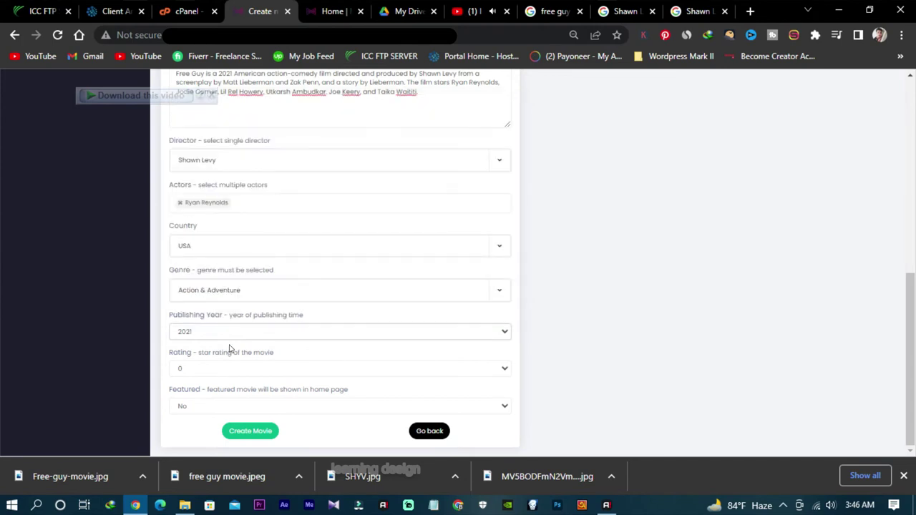
{"action": "left_click", "coordinate": [228, 374]}
{"action": "left_click", "coordinate": [205, 437]}
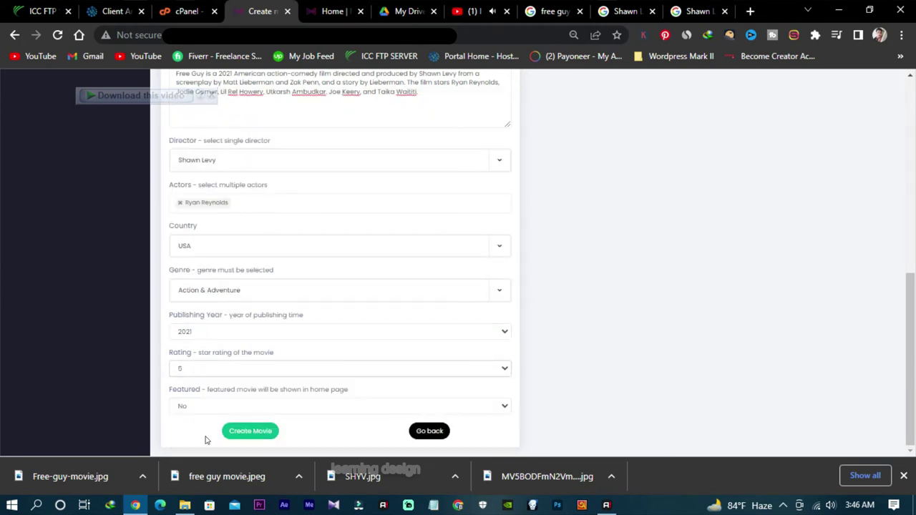
{"action": "left_click", "coordinate": [239, 410]}
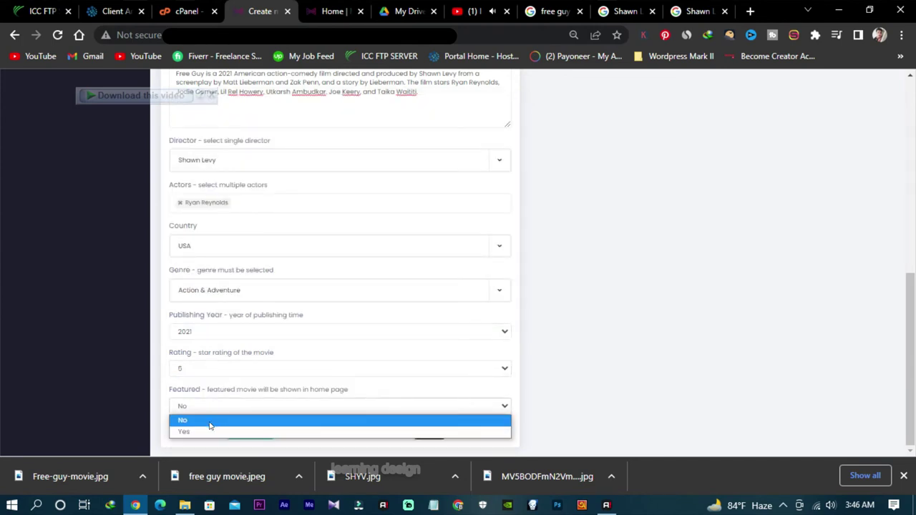
{"action": "left_click", "coordinate": [209, 432]}
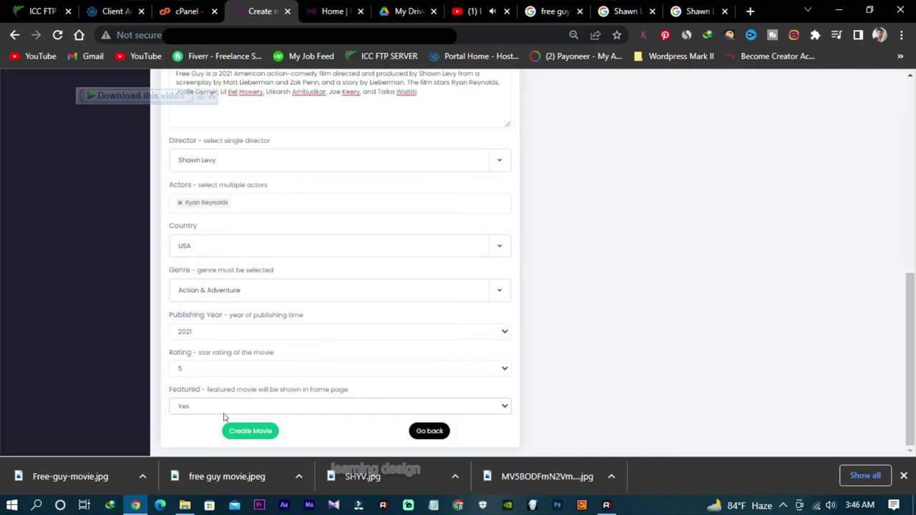
{"action": "scroll", "coordinate": [231, 352], "scroll_direction": "up", "scroll_amount": 10}
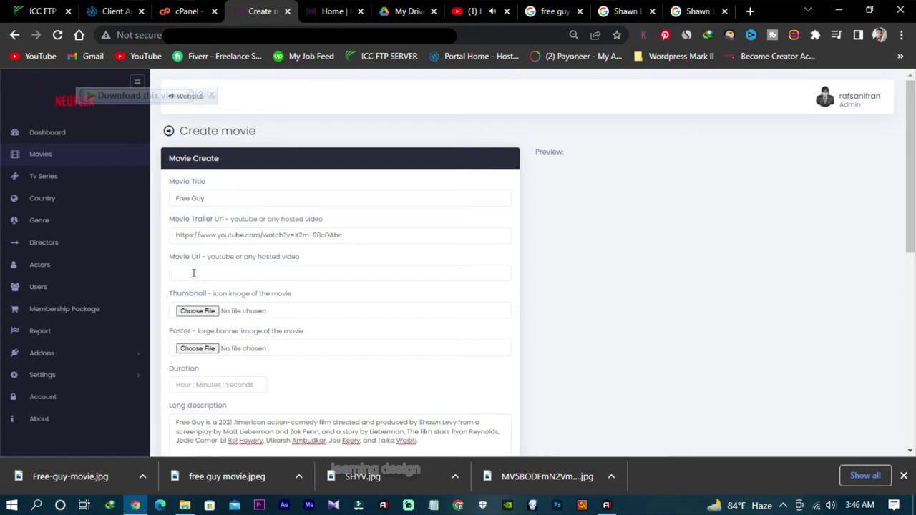
Step: Open Google Drive in a new tab from the Google apps launcher
{"action": "left_click", "coordinate": [223, 276]}
{"action": "left_click_drag", "start_coordinate": [406, 11], "coordinate": [701, 37]}
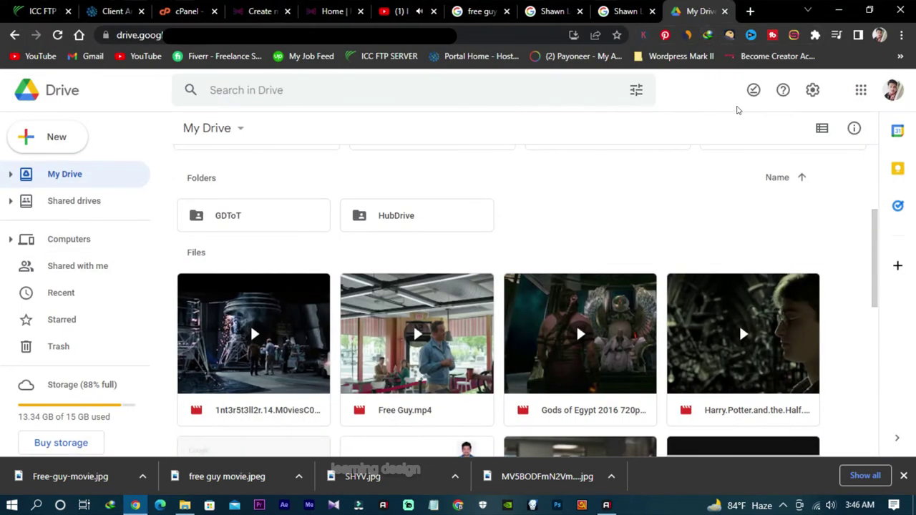
{"action": "left_click", "coordinate": [724, 11]}
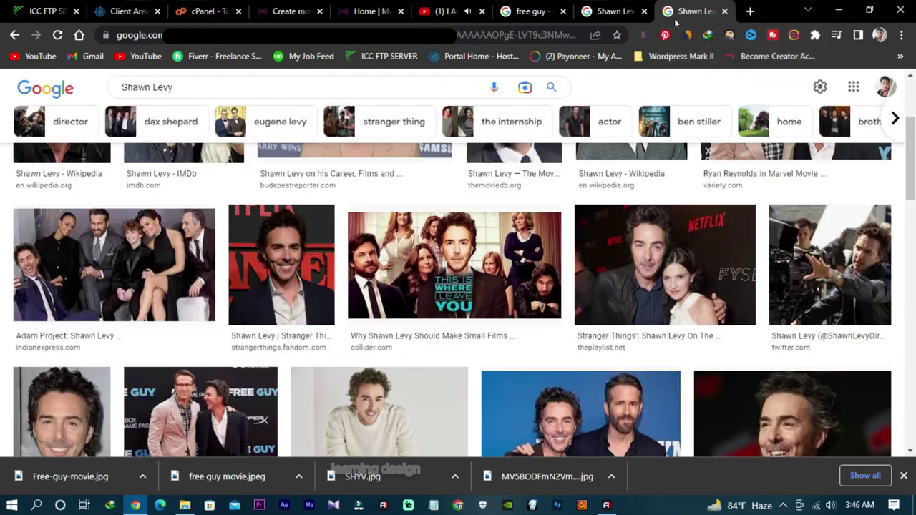
{"action": "left_click", "coordinate": [750, 12]}
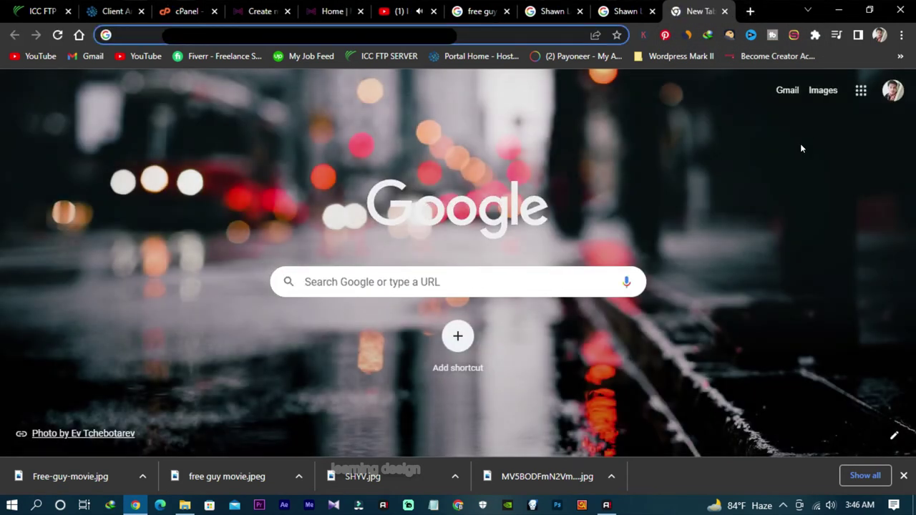
{"action": "left_click", "coordinate": [861, 90]}
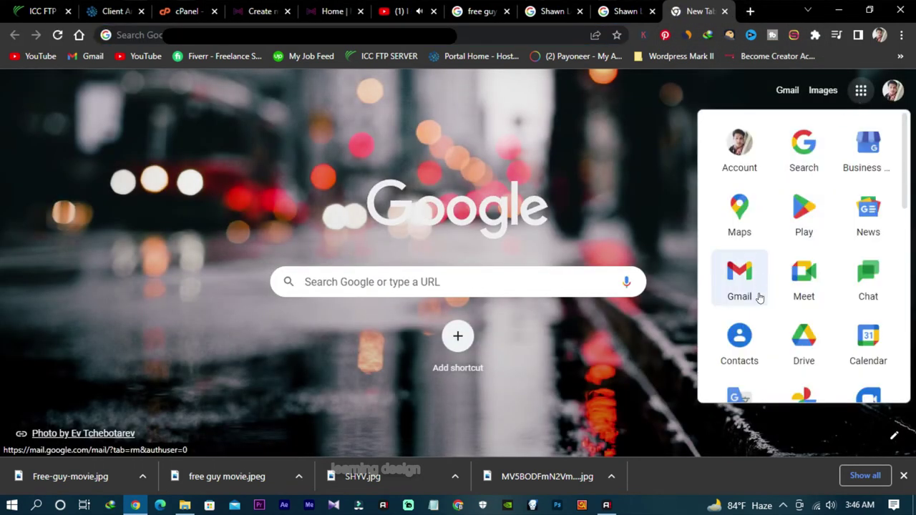
{"action": "left_click", "coordinate": [804, 349]}
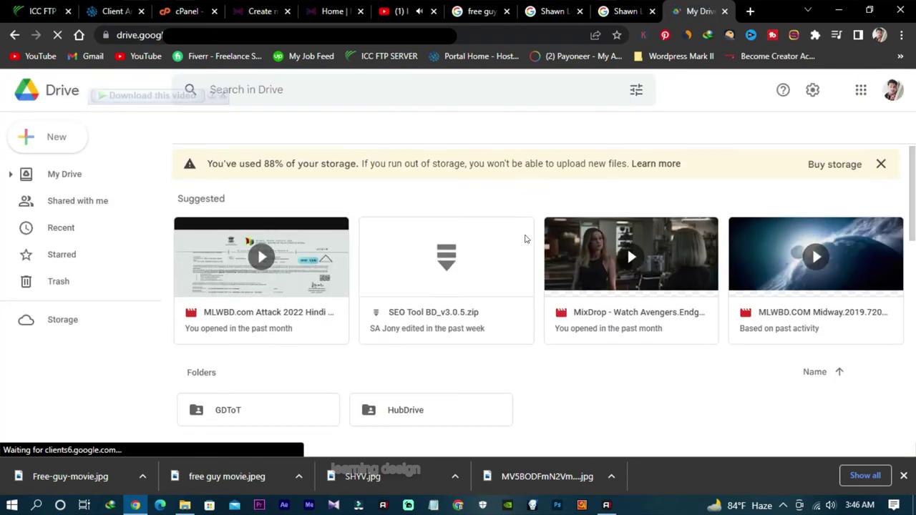
Step: Preview Free Guy.mp4 and open the video in its own window
{"action": "scroll", "coordinate": [525, 243], "scroll_direction": "down", "scroll_amount": 2}
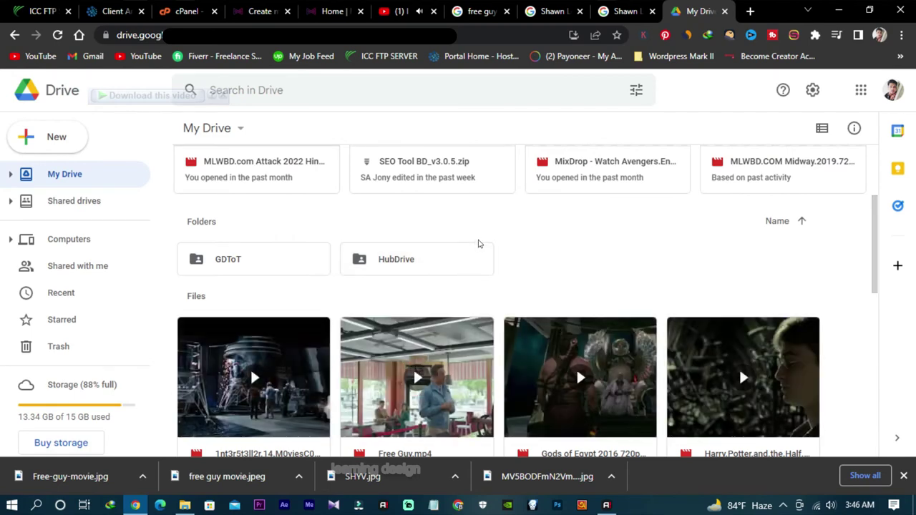
{"action": "scroll", "coordinate": [480, 244], "scroll_direction": "down", "scroll_amount": 3}
{"action": "right_click", "coordinate": [480, 325]}
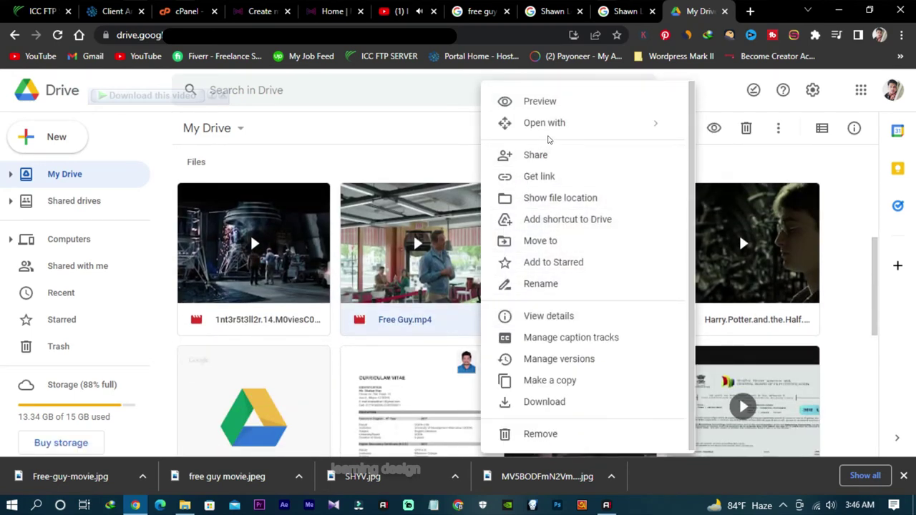
{"action": "left_click", "coordinate": [555, 101]}
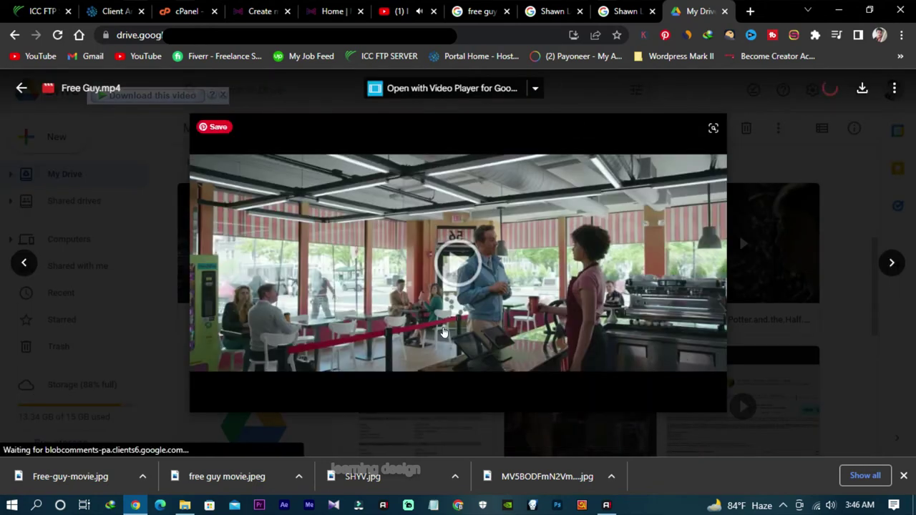
{"action": "left_click", "coordinate": [443, 330]}
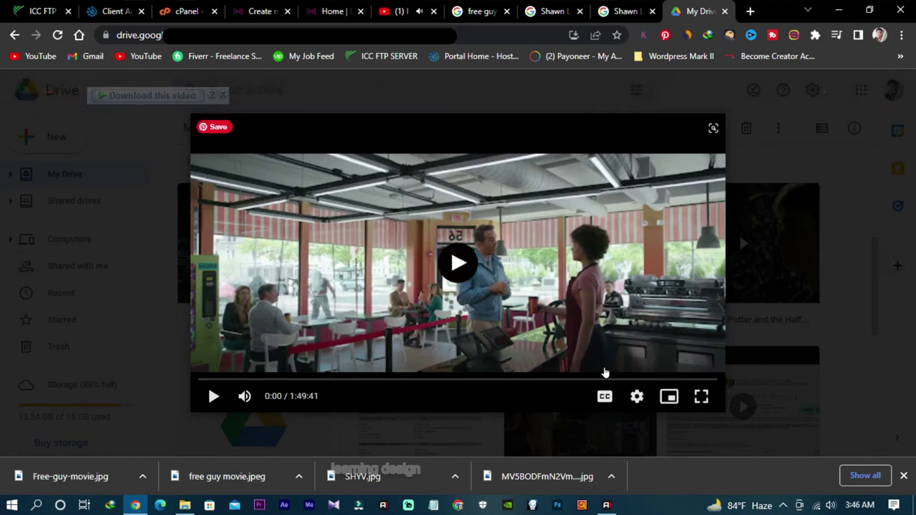
{"action": "left_click", "coordinate": [893, 87]}
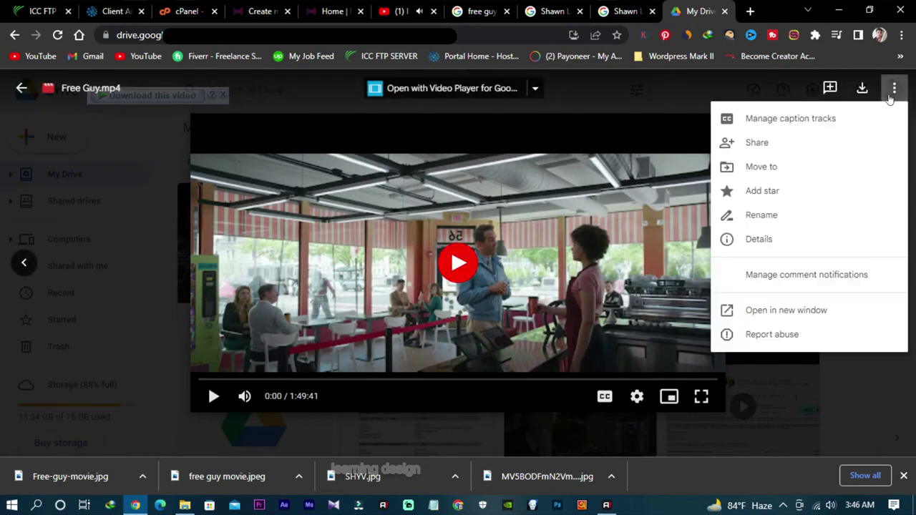
{"action": "left_click", "coordinate": [777, 311]}
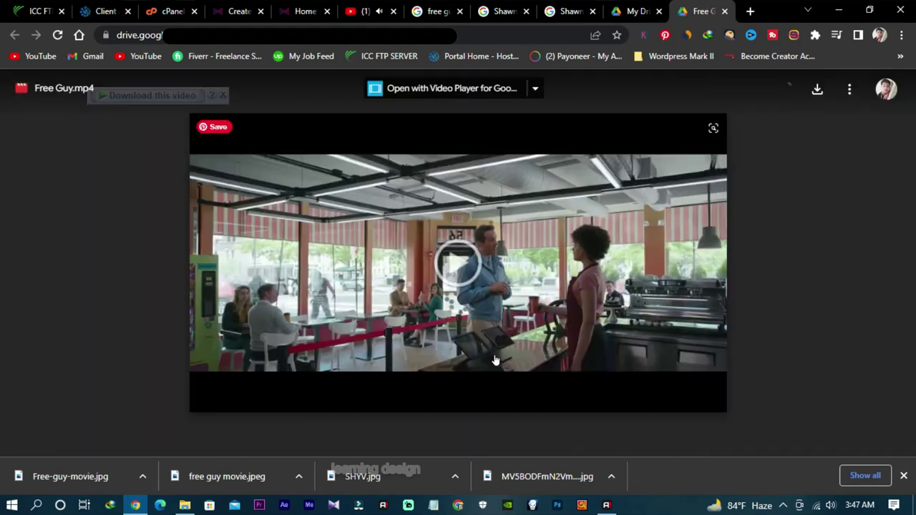
Step: Bring up the embed code dialog for the Free Guy video
{"action": "left_click", "coordinate": [849, 88]}
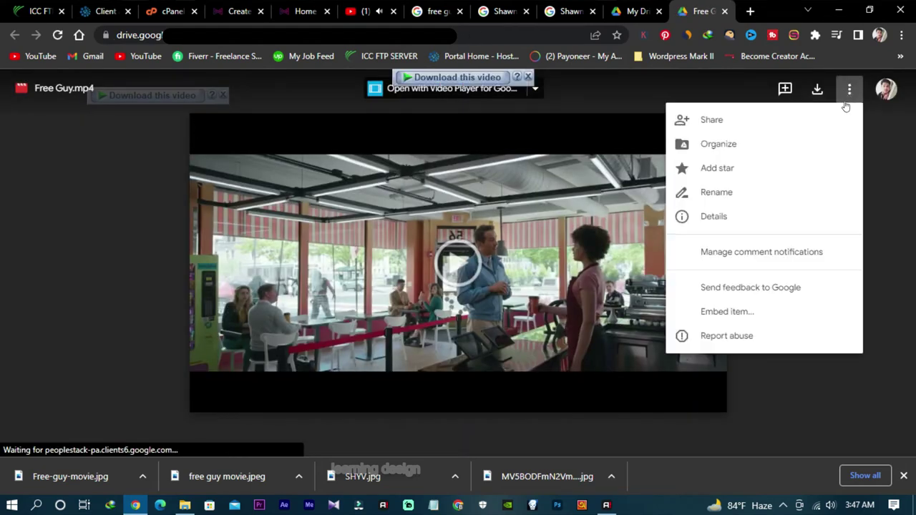
{"action": "left_click", "coordinate": [738, 311]}
{"action": "left_click", "coordinate": [902, 476]}
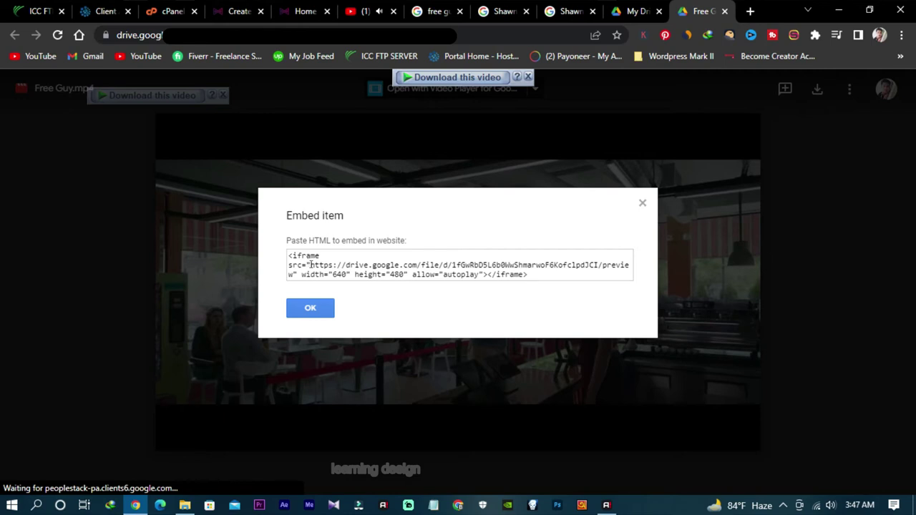
Step: Select and copy the preview link from the embed code's src
{"action": "left_click", "coordinate": [310, 265]}
{"action": "left_click_drag", "start_coordinate": [307, 265], "coordinate": [286, 270]}
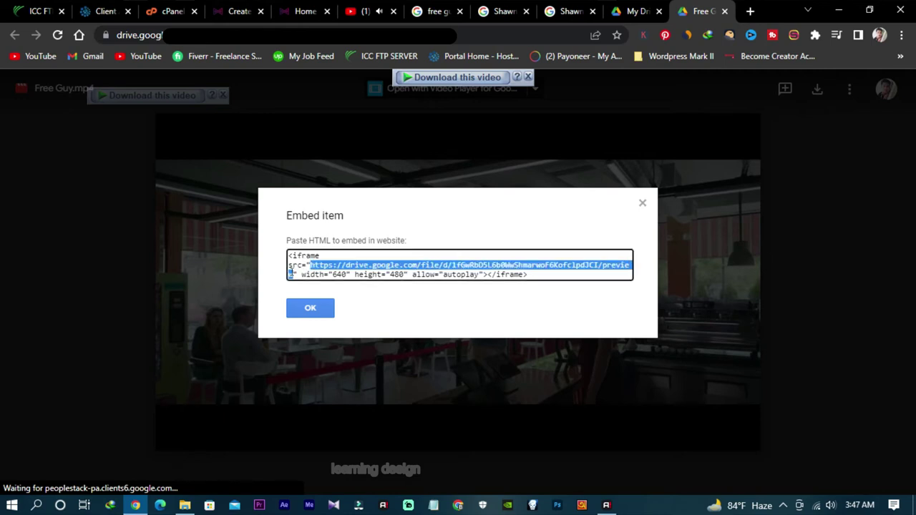
{"action": "left_click", "coordinate": [287, 274]}
{"action": "right_click", "coordinate": [339, 267]}
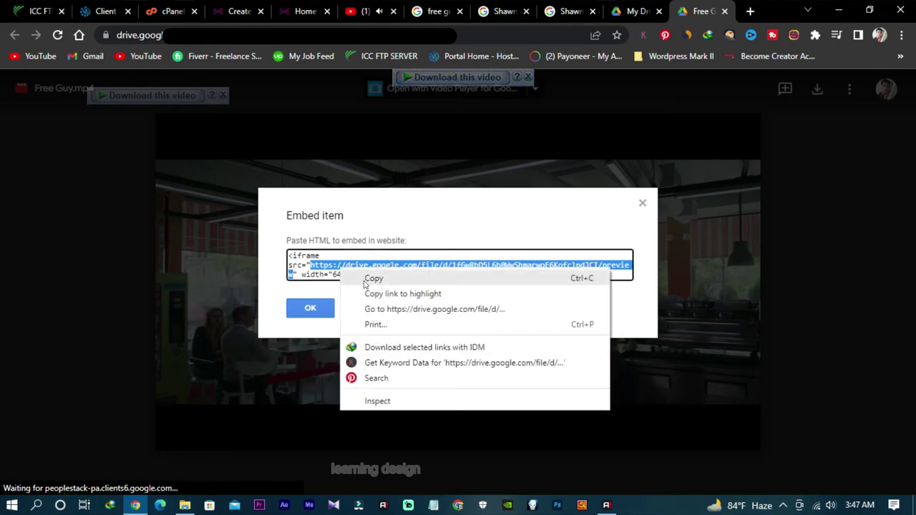
{"action": "left_click", "coordinate": [364, 283]}
Step: Paste the Drive preview link into the Create movie form's Movie Url field
{"action": "left_click", "coordinate": [287, 4]}
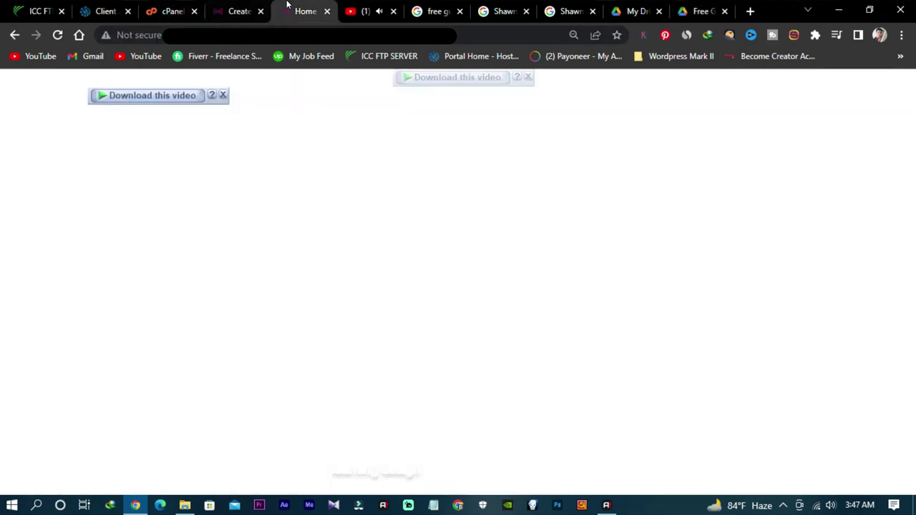
{"action": "left_click", "coordinate": [236, 8]}
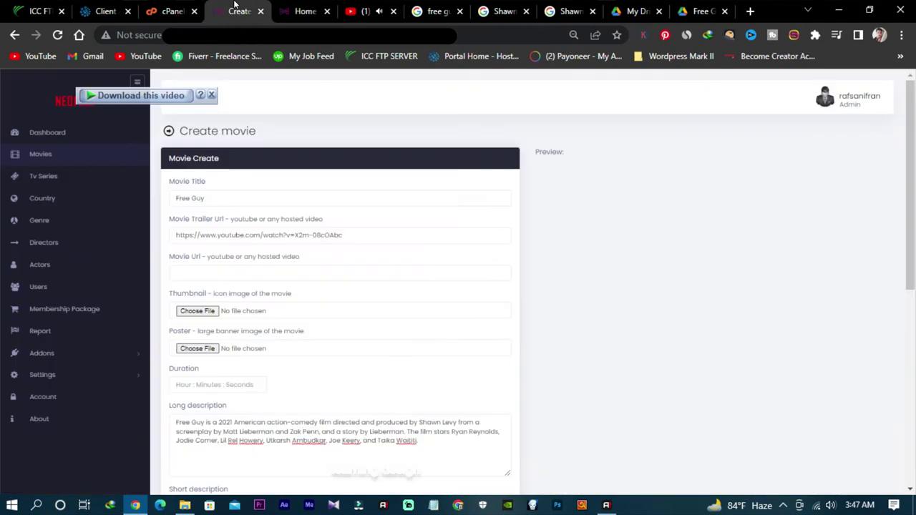
{"action": "right_click", "coordinate": [226, 268]}
{"action": "left_click", "coordinate": [266, 127]}
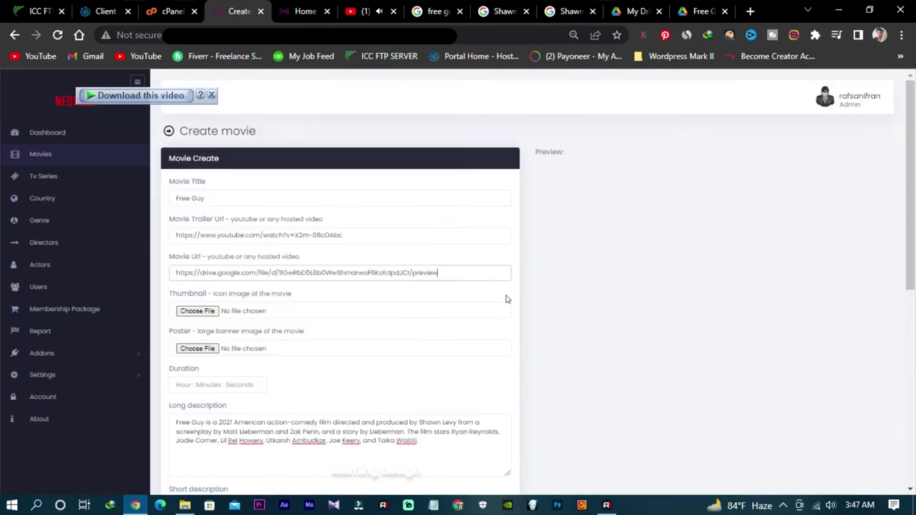
{"action": "scroll", "coordinate": [239, 247], "scroll_direction": "down", "scroll_amount": 1}
{"action": "scroll", "coordinate": [319, 225], "scroll_direction": "down", "scroll_amount": 2}
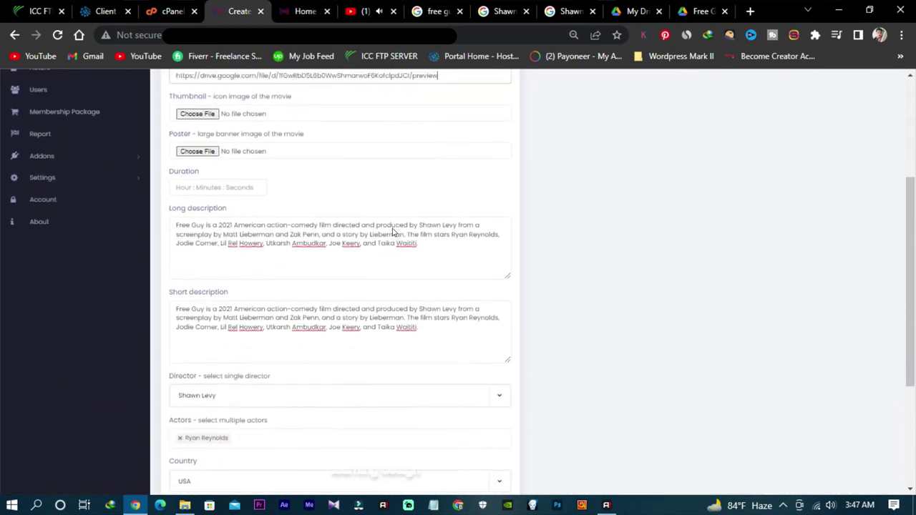
{"action": "scroll", "coordinate": [429, 236], "scroll_direction": "up", "scroll_amount": 2}
{"action": "scroll", "coordinate": [436, 221], "scroll_direction": "down", "scroll_amount": 1}
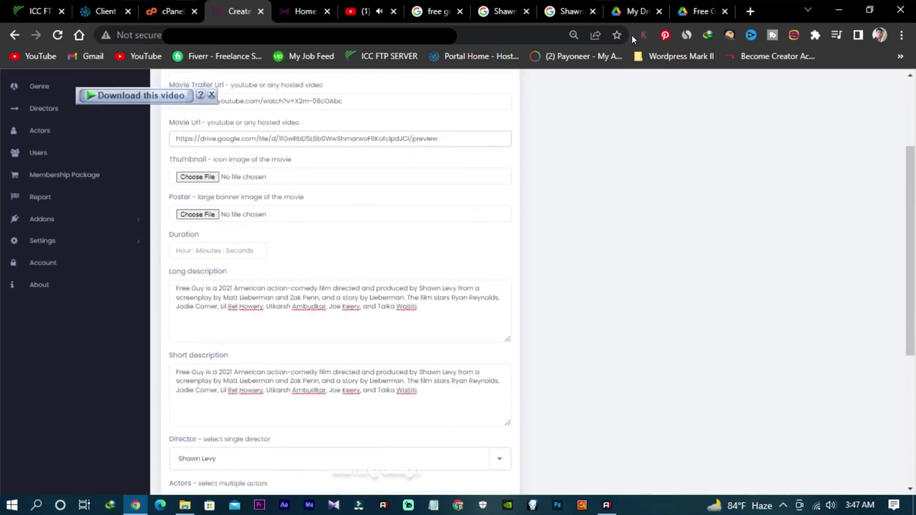
{"action": "left_click", "coordinate": [635, 12]}
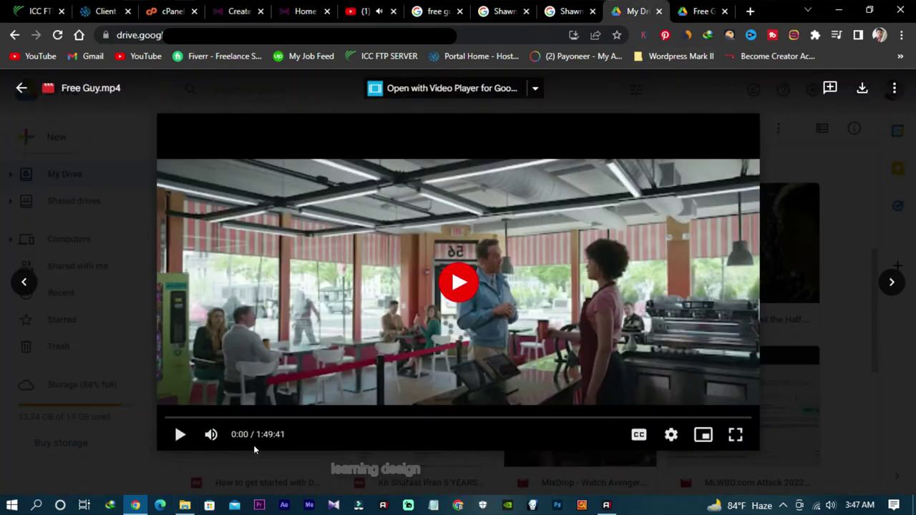
Step: Note the 1:49:41 running time, then close the video preview and embed dialog
{"action": "left_click_drag", "start_coordinate": [286, 440], "coordinate": [256, 435]}
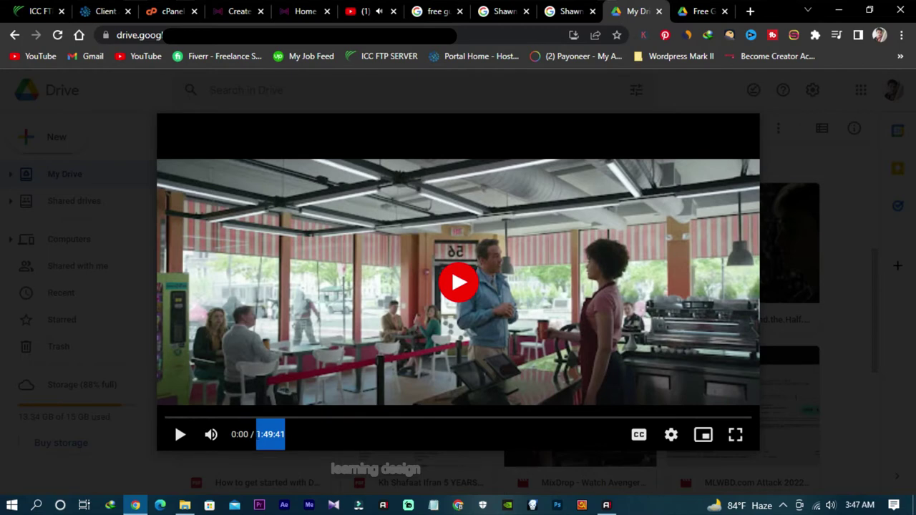
{"action": "right_click", "coordinate": [264, 437]}
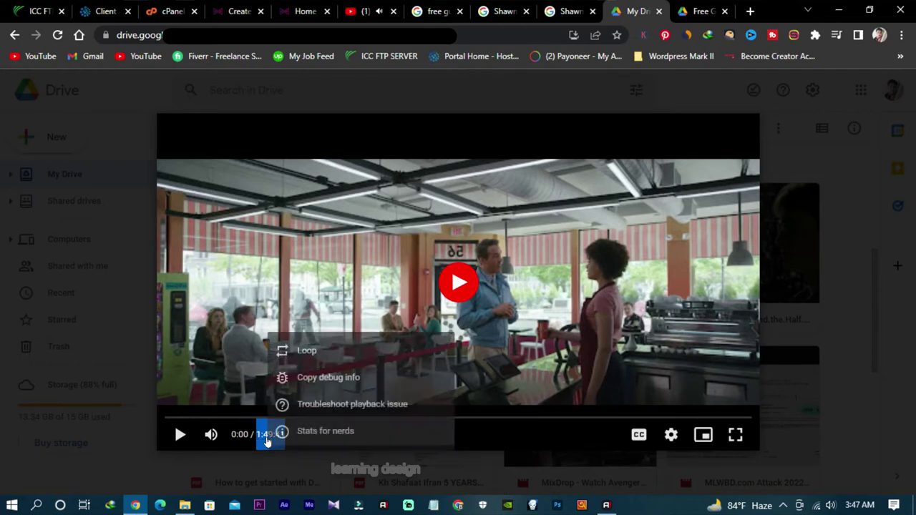
{"action": "left_click", "coordinate": [335, 471]}
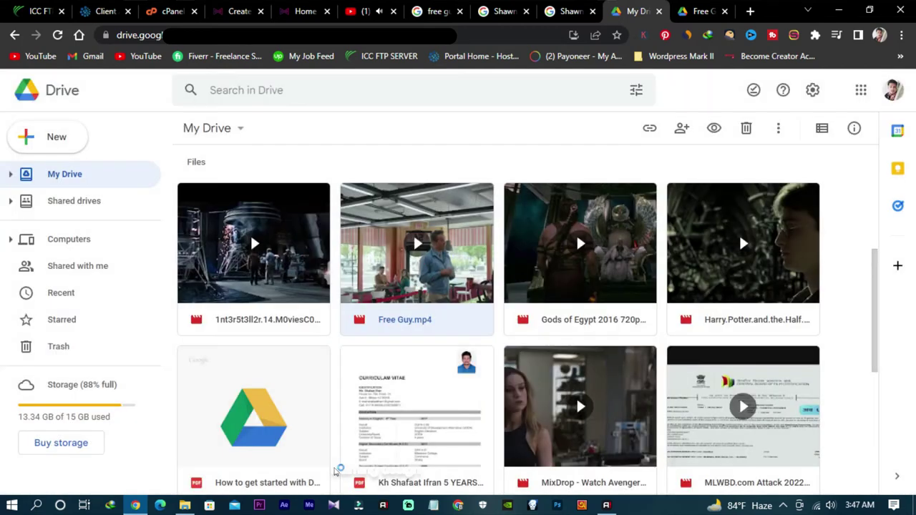
{"action": "left_click", "coordinate": [697, 11]}
{"action": "left_click", "coordinate": [642, 202]}
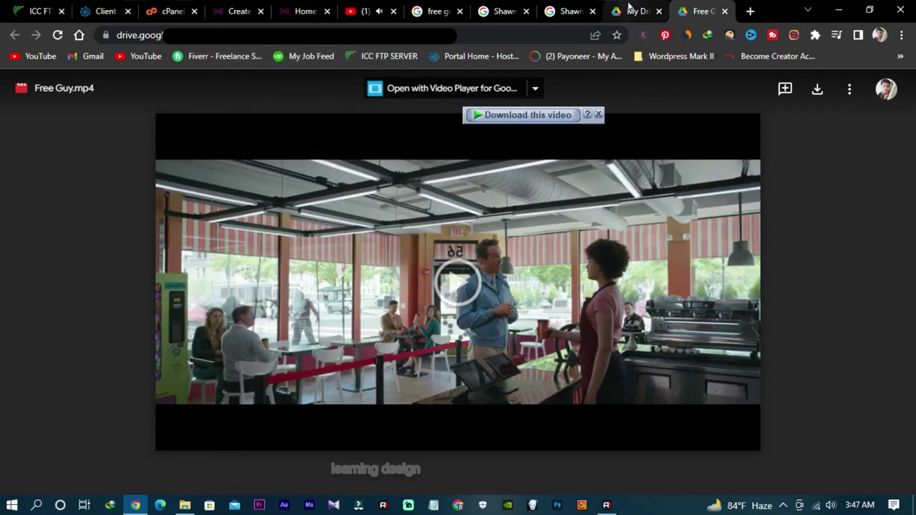
Step: Close the extra Free Guy page, then preview Free Guy.mp4 again and pause it
{"action": "left_click", "coordinate": [630, 11]}
{"action": "left_click", "coordinate": [693, 6]}
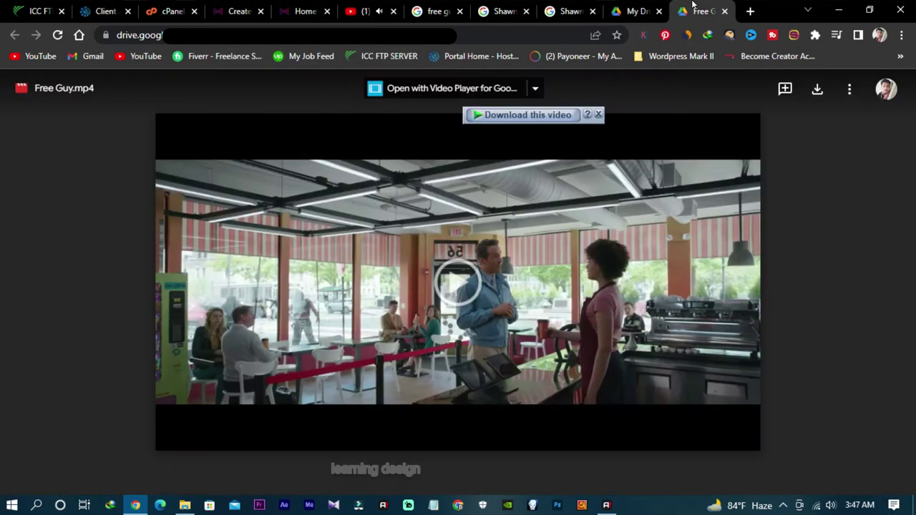
{"action": "left_click", "coordinate": [725, 11]}
{"action": "right_click", "coordinate": [463, 333]}
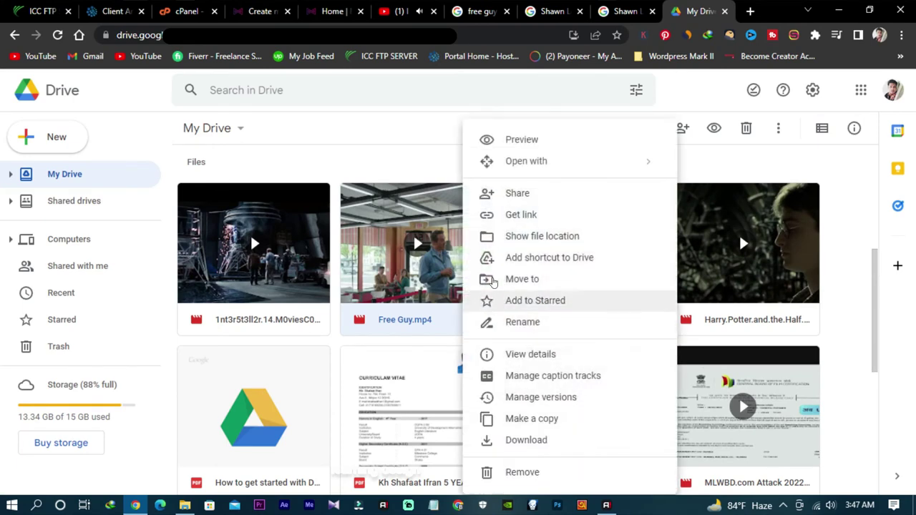
{"action": "left_click", "coordinate": [529, 141]}
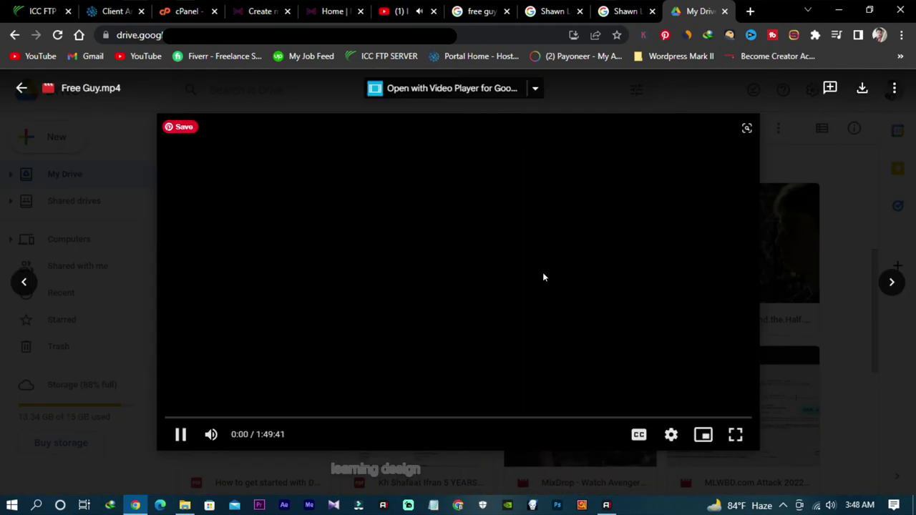
{"action": "left_click", "coordinate": [180, 434]}
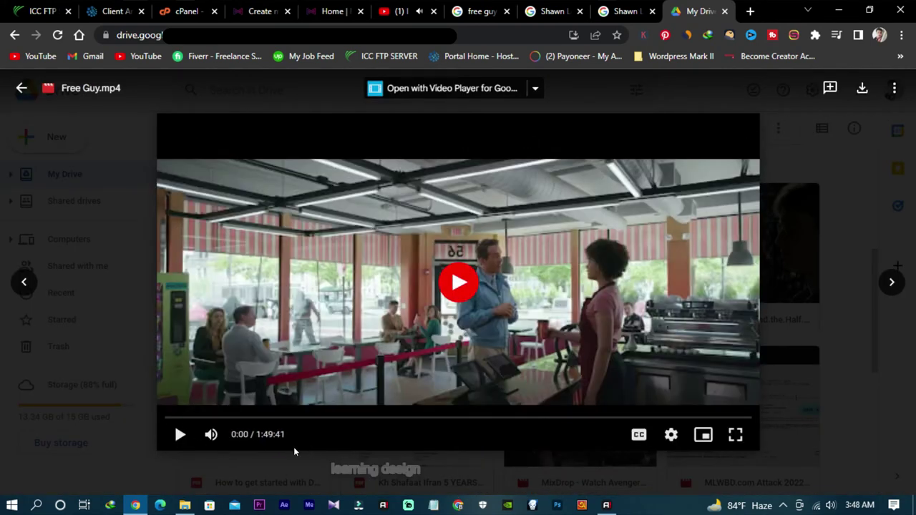
Step: Enter 1:49:41 as the movie's Duration
{"action": "left_click", "coordinate": [258, 11]}
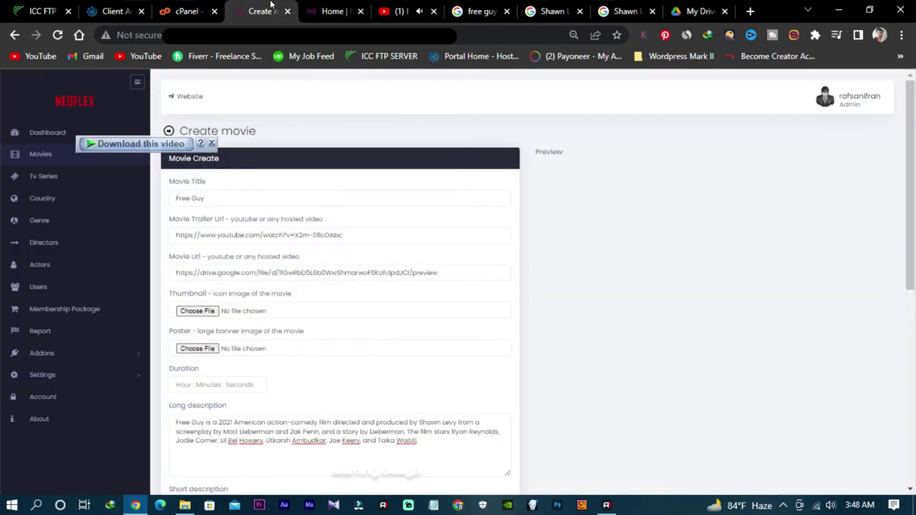
{"action": "scroll", "coordinate": [215, 386], "scroll_direction": "down", "scroll_amount": 1}
{"action": "left_click", "coordinate": [212, 317]}
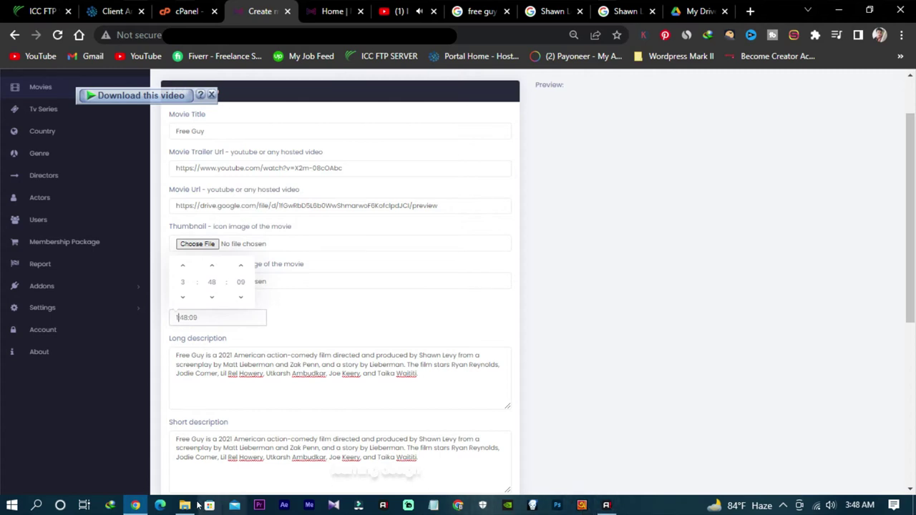
{"action": "left_click", "coordinate": [698, 12]}
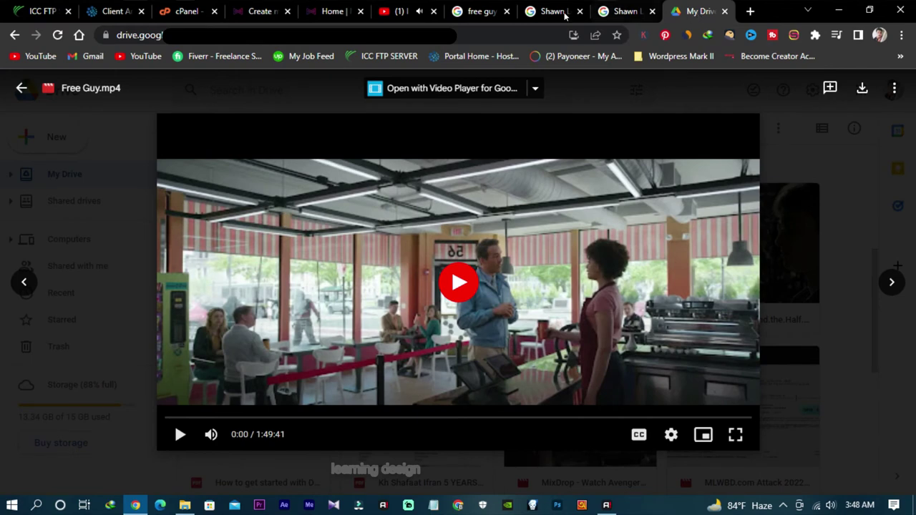
{"action": "left_click", "coordinate": [259, 12]}
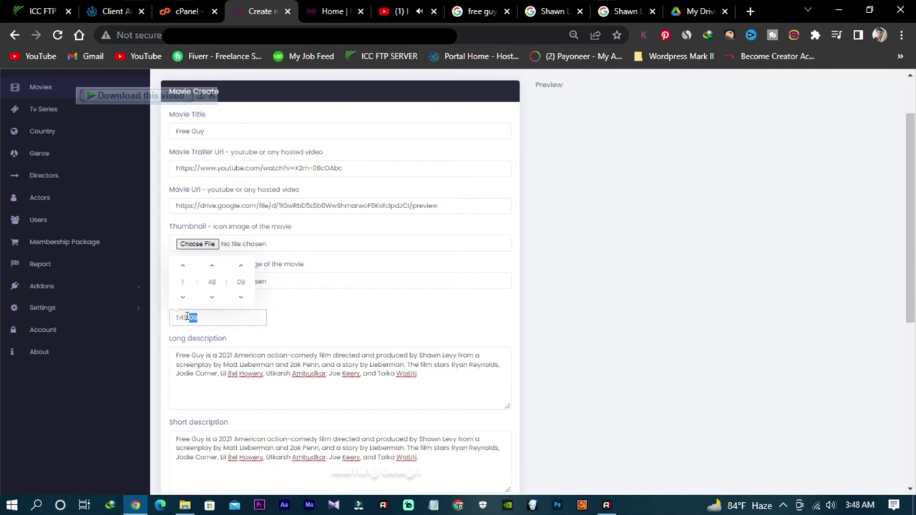
{"action": "left_click", "coordinate": [324, 325]}
Step: Pick free guy movie from Pictures as the Thumbnail file
{"action": "scroll", "coordinate": [260, 345], "scroll_direction": "down", "scroll_amount": 4}
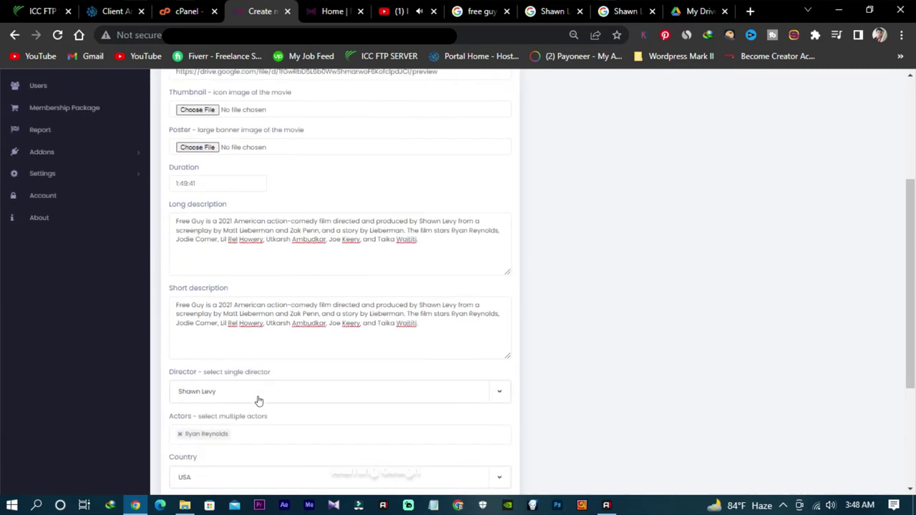
{"action": "scroll", "coordinate": [265, 389], "scroll_direction": "up", "scroll_amount": 1}
{"action": "scroll", "coordinate": [284, 424], "scroll_direction": "up", "scroll_amount": 5}
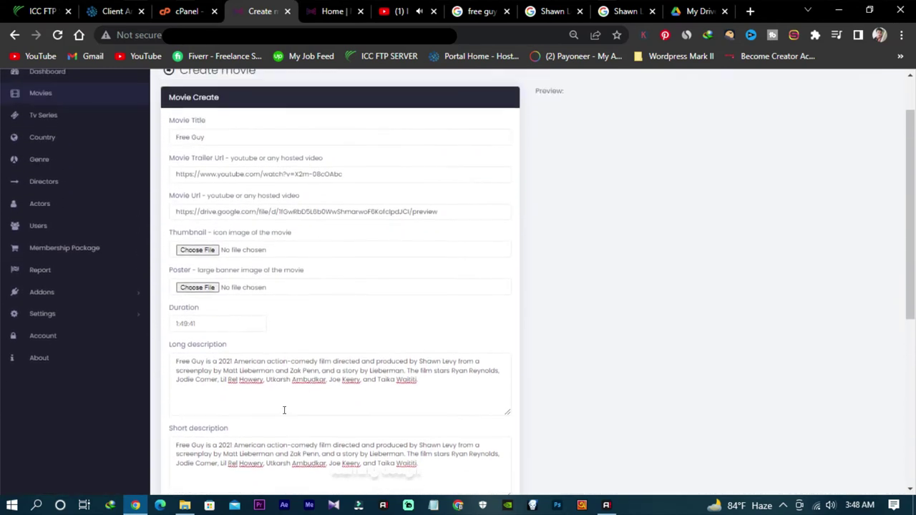
{"action": "scroll", "coordinate": [365, 236], "scroll_direction": "down", "scroll_amount": 1}
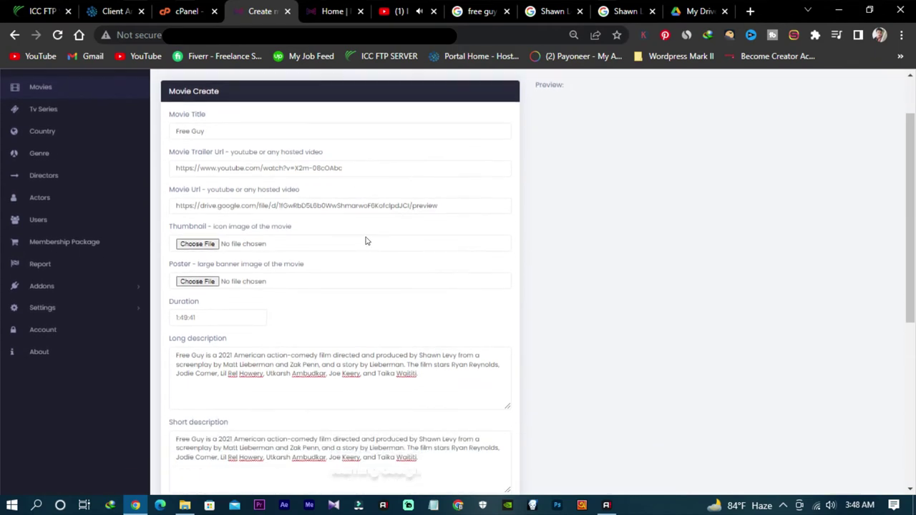
{"action": "scroll", "coordinate": [243, 262], "scroll_direction": "down", "scroll_amount": 1}
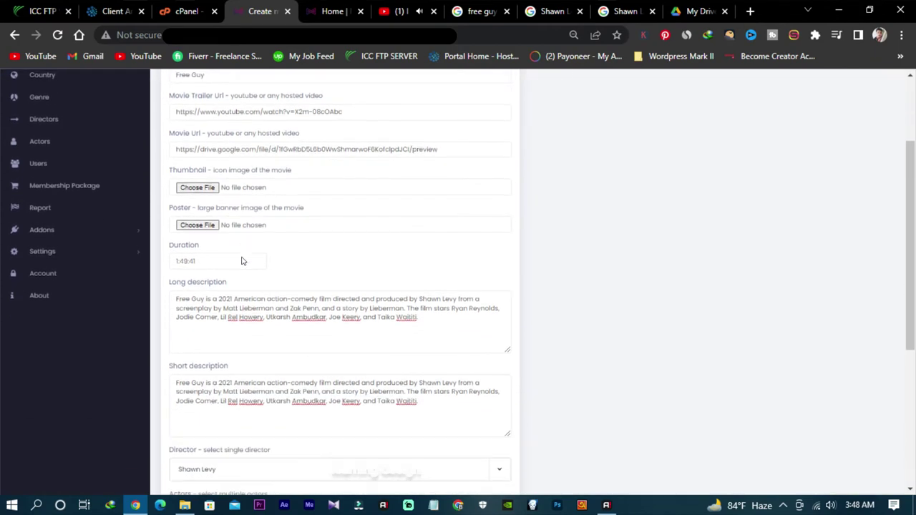
{"action": "left_click", "coordinate": [207, 177]}
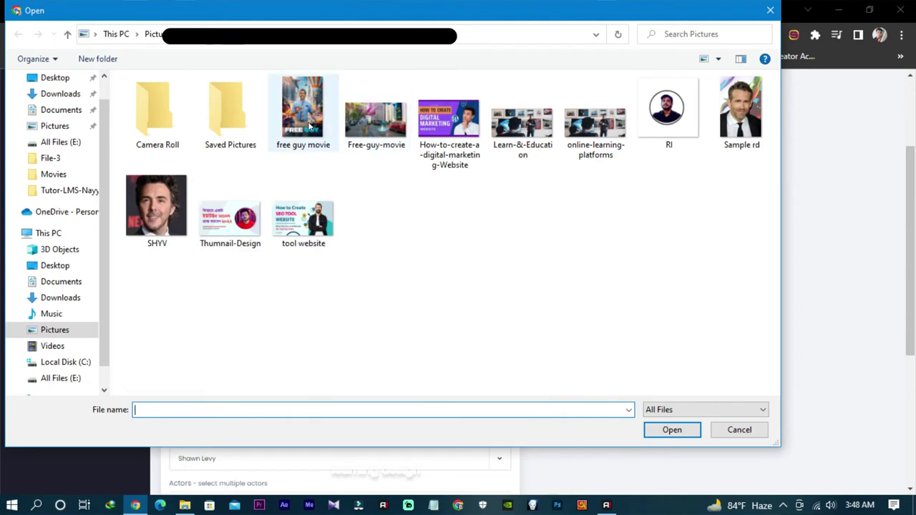
{"action": "left_click", "coordinate": [318, 133]}
Step: Confirm the thumbnail and set the Free-guy-movie image as the poster
{"action": "left_click", "coordinate": [663, 431]}
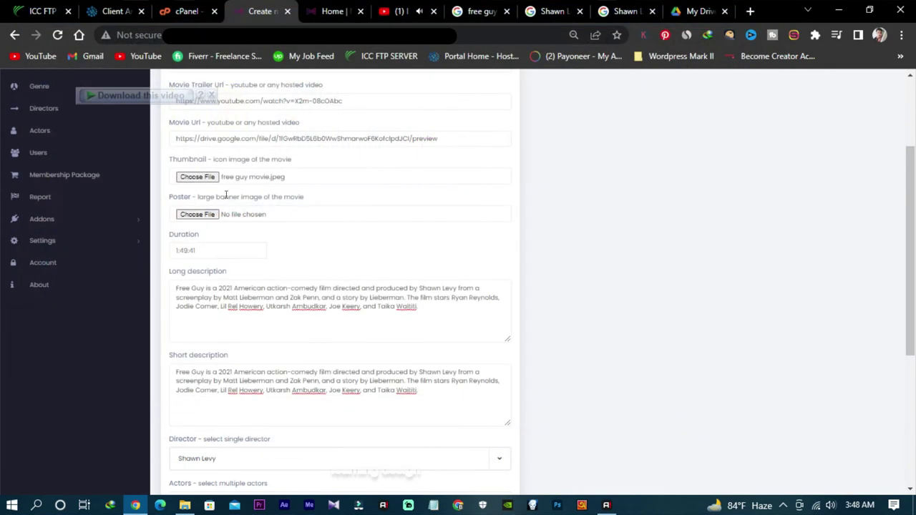
{"action": "left_click", "coordinate": [203, 214]}
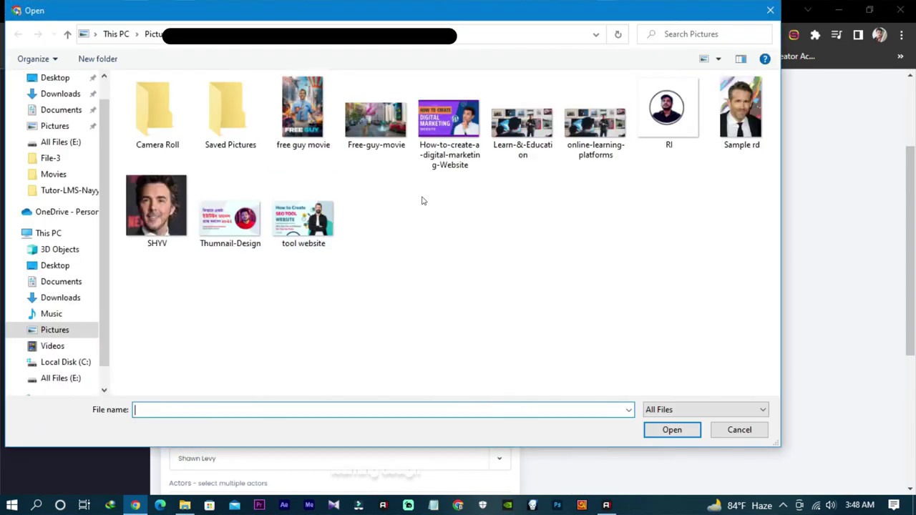
{"action": "left_click", "coordinate": [373, 140]}
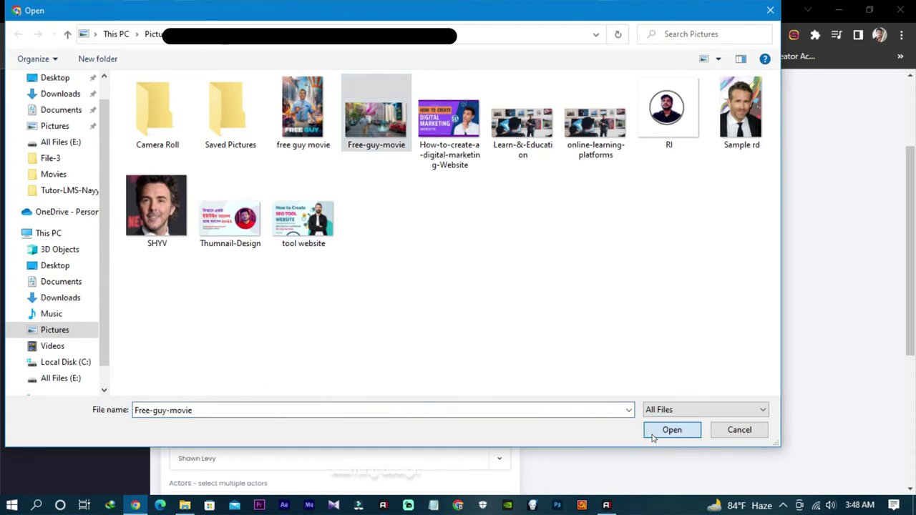
{"action": "left_click", "coordinate": [650, 432]}
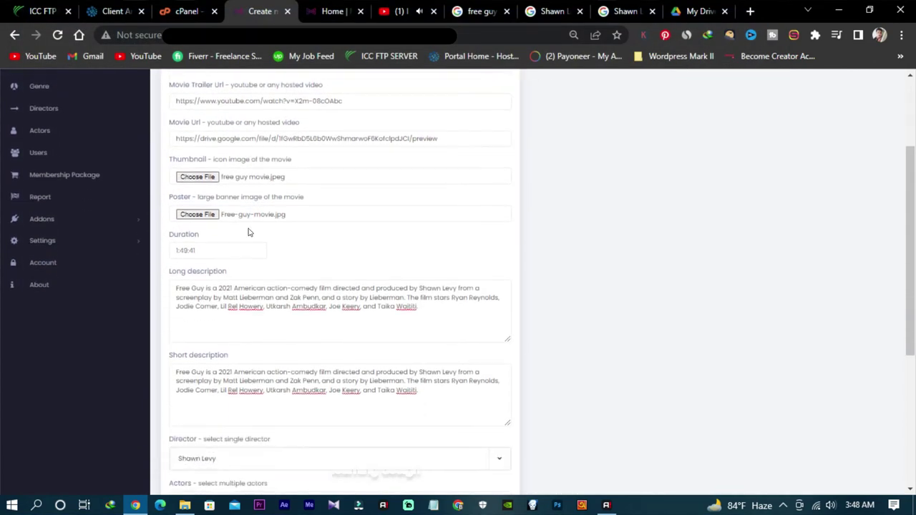
Step: Submit the form with Create Movie at the bottom
{"action": "scroll", "coordinate": [236, 226], "scroll_direction": "up", "scroll_amount": 2}
{"action": "scroll", "coordinate": [242, 228], "scroll_direction": "down", "scroll_amount": 5}
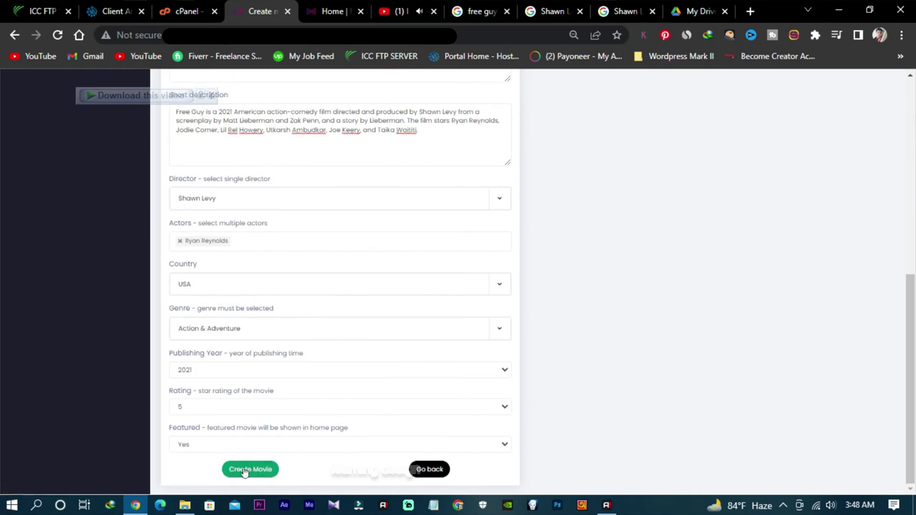
{"action": "scroll", "coordinate": [317, 417], "scroll_direction": "up", "scroll_amount": 5}
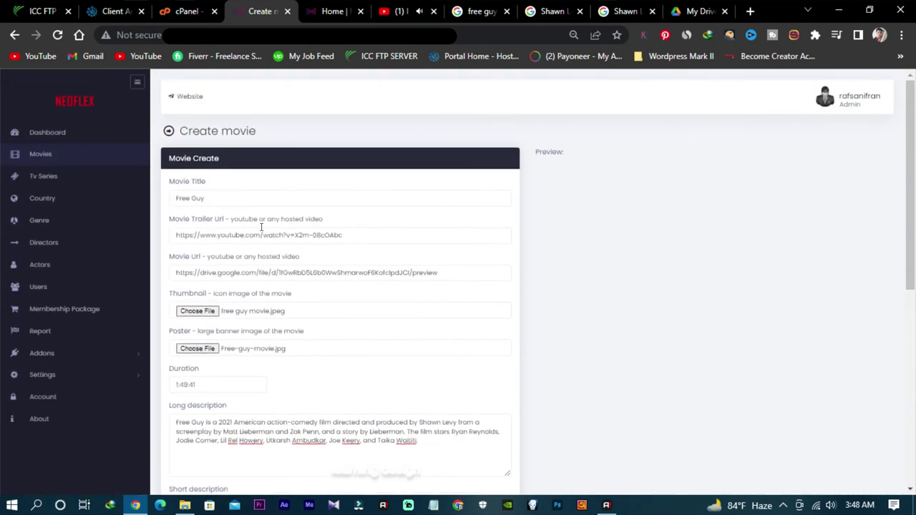
{"action": "scroll", "coordinate": [407, 258], "scroll_direction": "down", "scroll_amount": 5}
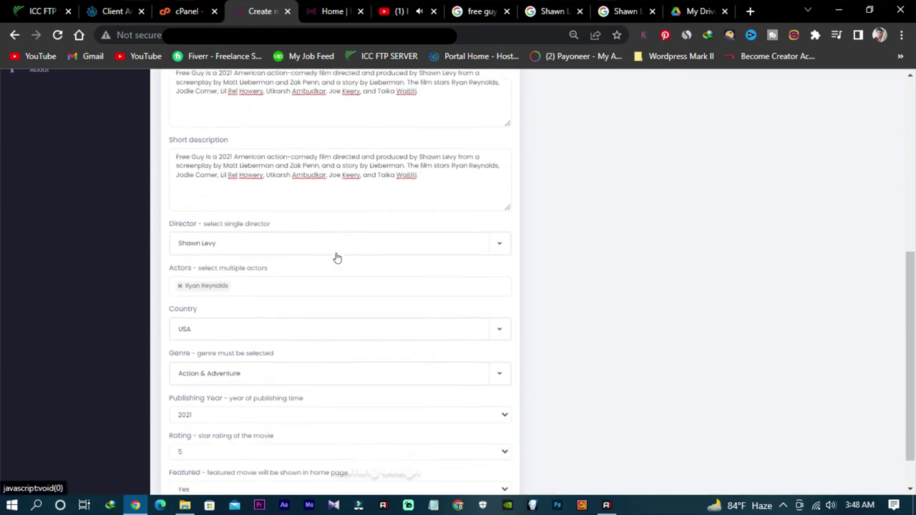
{"action": "scroll", "coordinate": [337, 258], "scroll_direction": "down", "scroll_amount": 1}
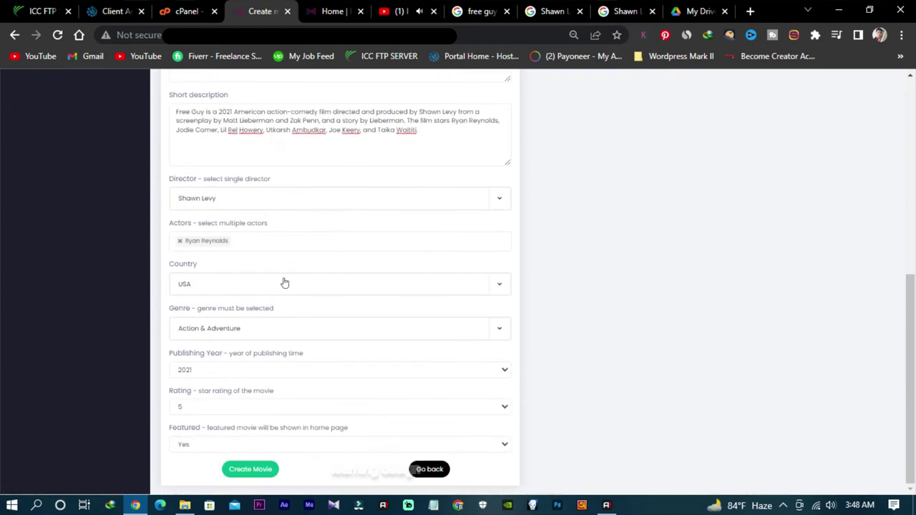
{"action": "left_click", "coordinate": [259, 470]}
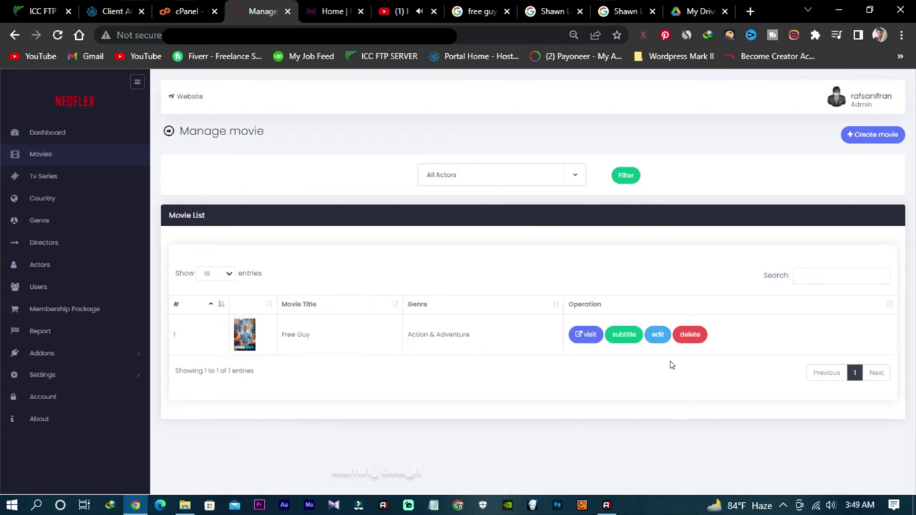
Step: Reload the Neoflex home page and scroll to Free Guy in the Action & Adventure row
{"action": "left_click", "coordinate": [330, 13]}
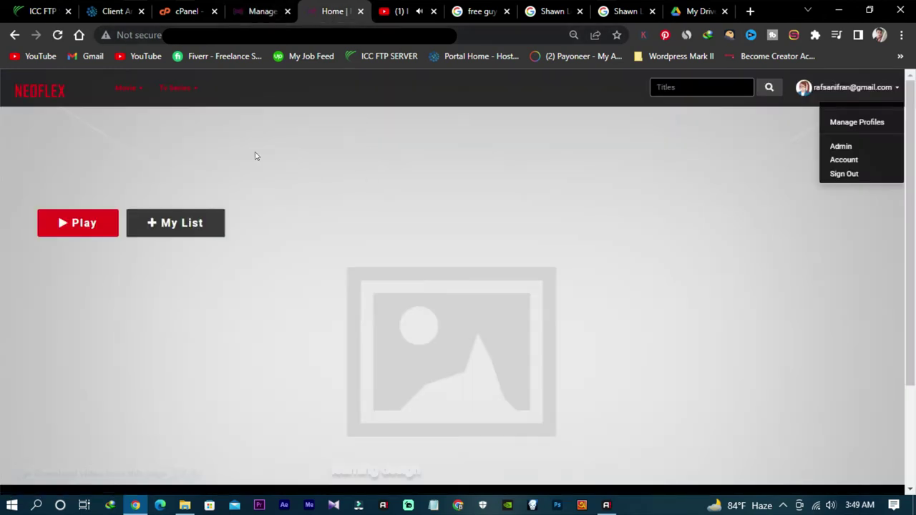
{"action": "left_click", "coordinate": [58, 35]}
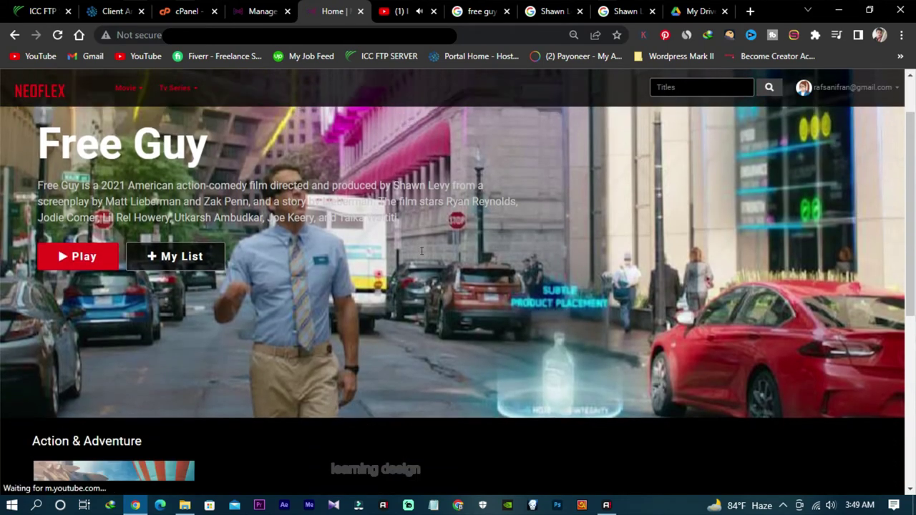
{"action": "scroll", "coordinate": [422, 252], "scroll_direction": "down", "scroll_amount": 4}
{"action": "mouse_move", "coordinate": [112, 337]}
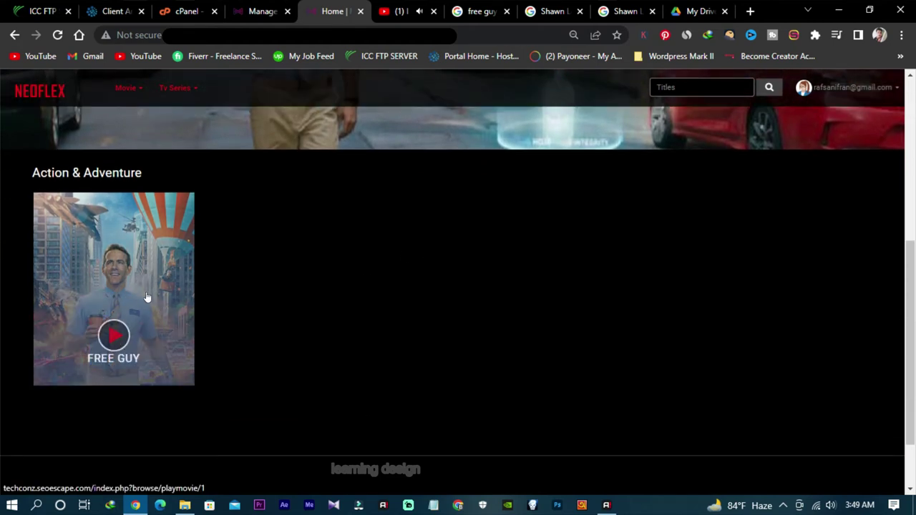
Step: Open the Free Guy page and view its Cast, Director and More tabs
{"action": "left_click", "coordinate": [115, 303]}
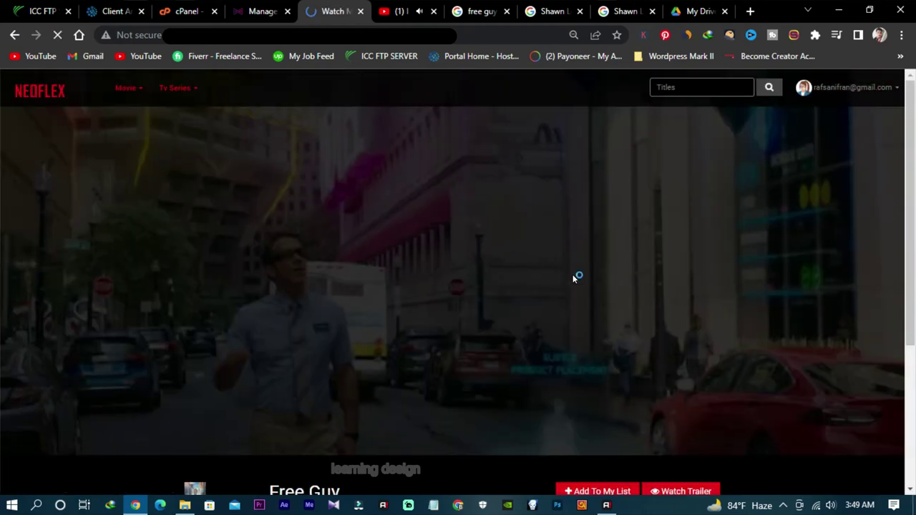
{"action": "scroll", "coordinate": [465, 291], "scroll_direction": "down", "scroll_amount": 3}
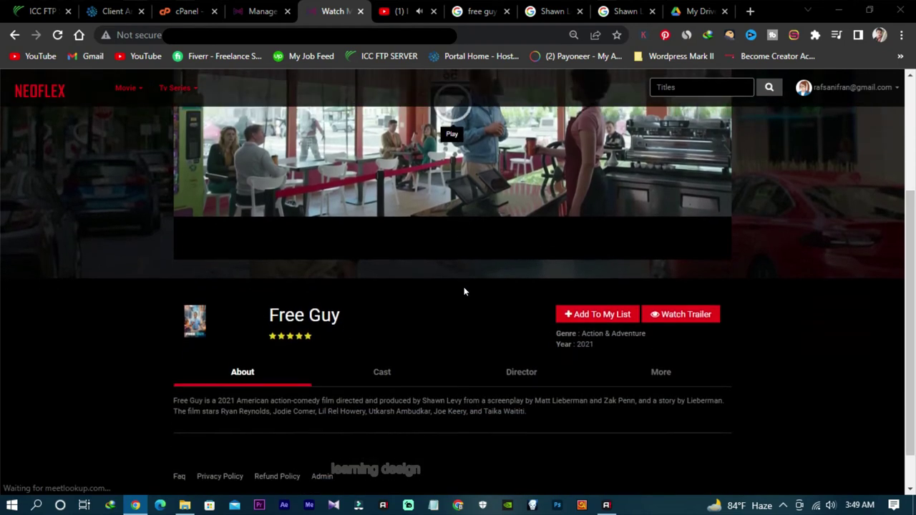
{"action": "left_click", "coordinate": [387, 334]}
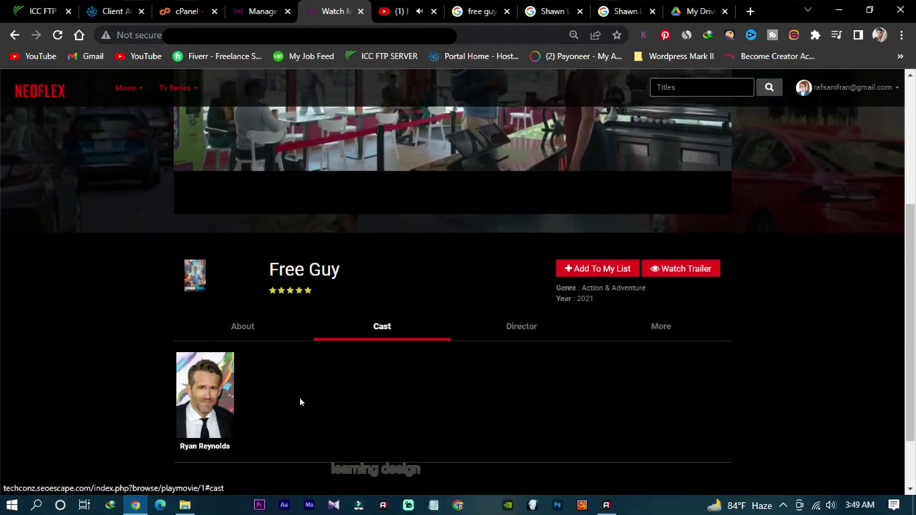
{"action": "left_click", "coordinate": [539, 329]}
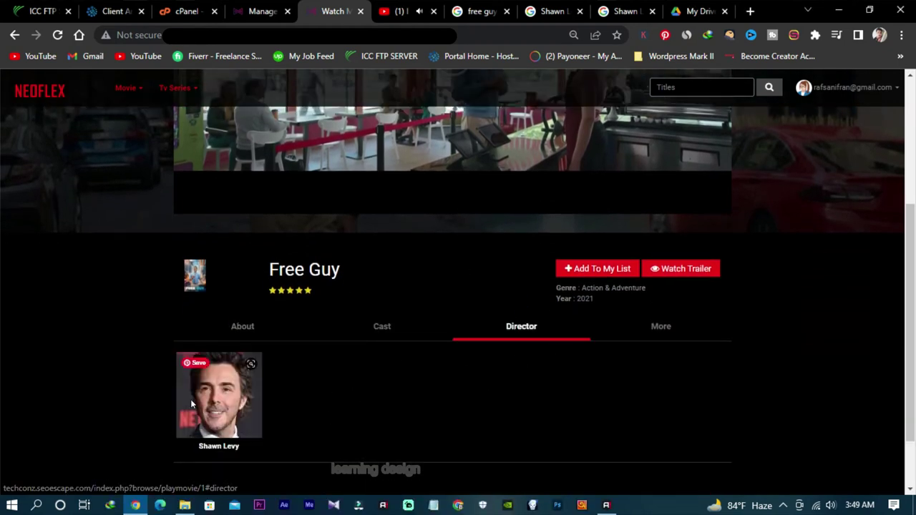
{"action": "left_click", "coordinate": [657, 327]}
Step: Review the Free Guy description, then go back to the Neoflex home page
{"action": "scroll", "coordinate": [307, 360], "scroll_direction": "down", "scroll_amount": 3}
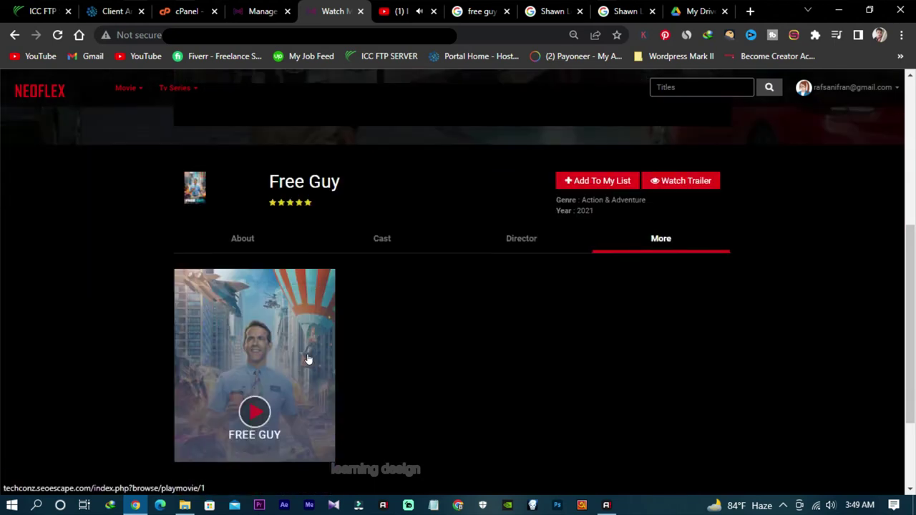
{"action": "scroll", "coordinate": [338, 350], "scroll_direction": "up", "scroll_amount": 6}
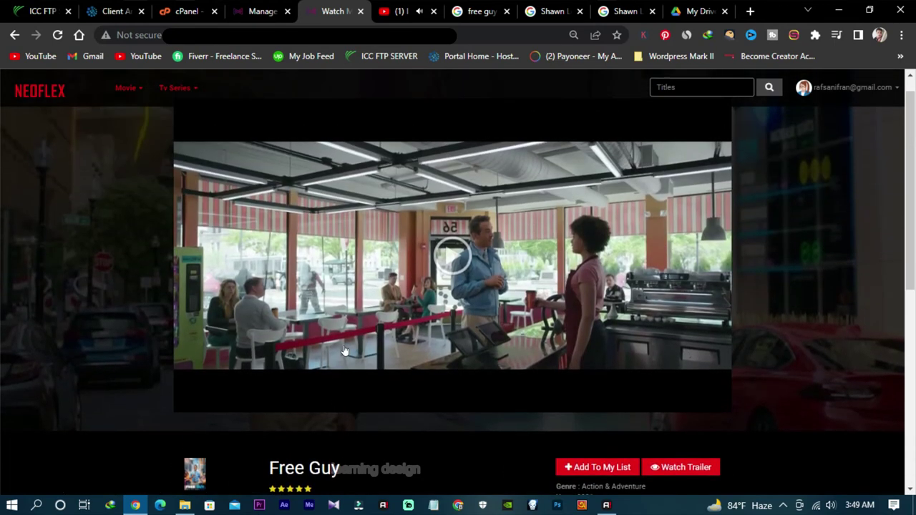
{"action": "scroll", "coordinate": [350, 352], "scroll_direction": "down", "scroll_amount": 2}
{"action": "left_click", "coordinate": [252, 348]}
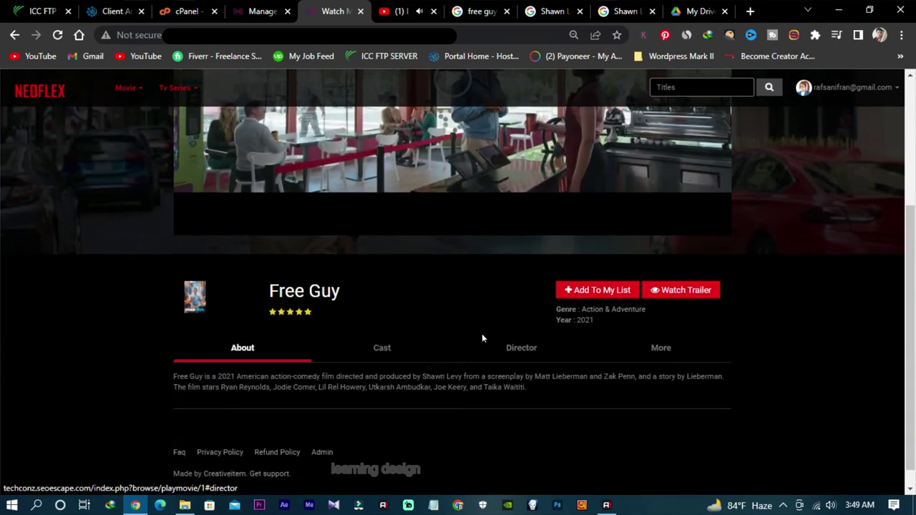
{"action": "scroll", "coordinate": [482, 334], "scroll_direction": "up", "scroll_amount": 3}
{"action": "scroll", "coordinate": [478, 342], "scroll_direction": "down", "scroll_amount": 3}
{"action": "scroll", "coordinate": [478, 342], "scroll_direction": "up", "scroll_amount": 3}
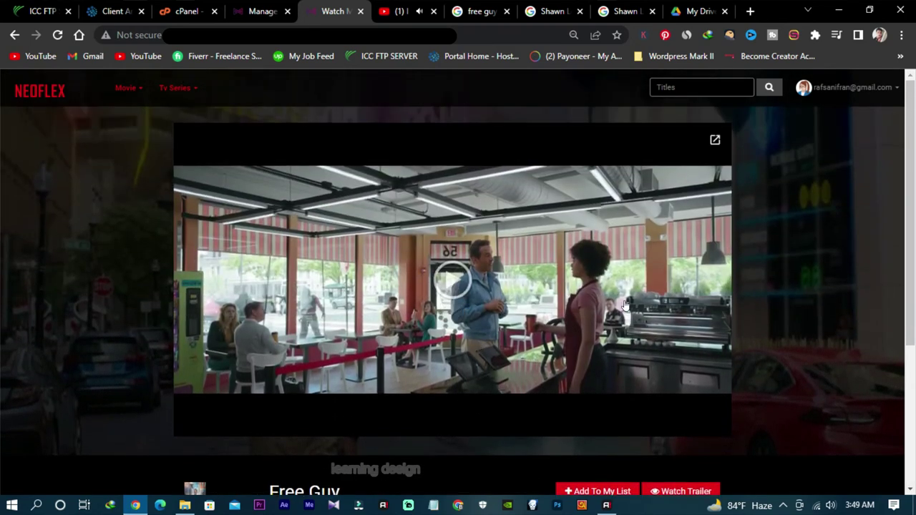
{"action": "scroll", "coordinate": [624, 306], "scroll_direction": "down", "scroll_amount": 3}
{"action": "scroll", "coordinate": [624, 308], "scroll_direction": "up", "scroll_amount": 3}
{"action": "scroll", "coordinate": [615, 315], "scroll_direction": "down", "scroll_amount": 3}
{"action": "scroll", "coordinate": [601, 309], "scroll_direction": "up", "scroll_amount": 3}
{"action": "left_click", "coordinate": [45, 91]}
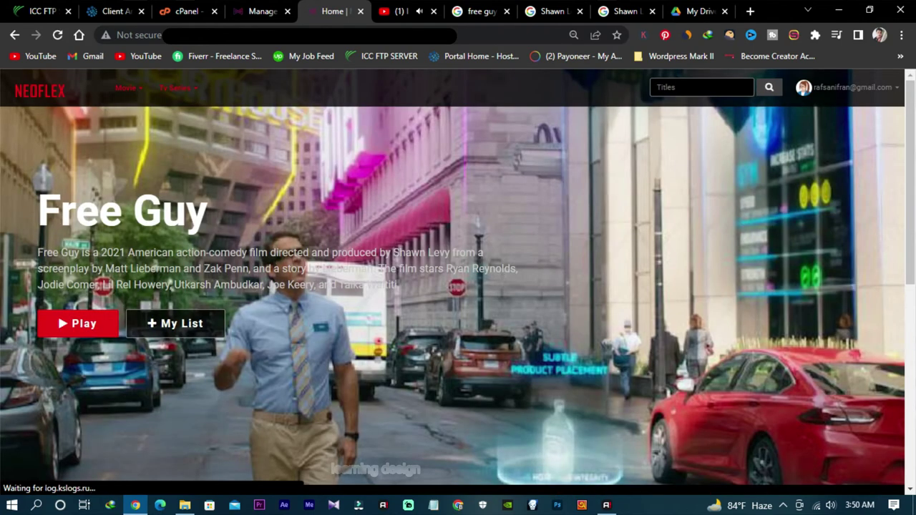
Step: Browse the home page with the Free Guy banner, then return to the admin Manage movie list
{"action": "scroll", "coordinate": [274, 262], "scroll_direction": "down", "scroll_amount": 3}
{"action": "scroll", "coordinate": [275, 264], "scroll_direction": "down", "scroll_amount": 2}
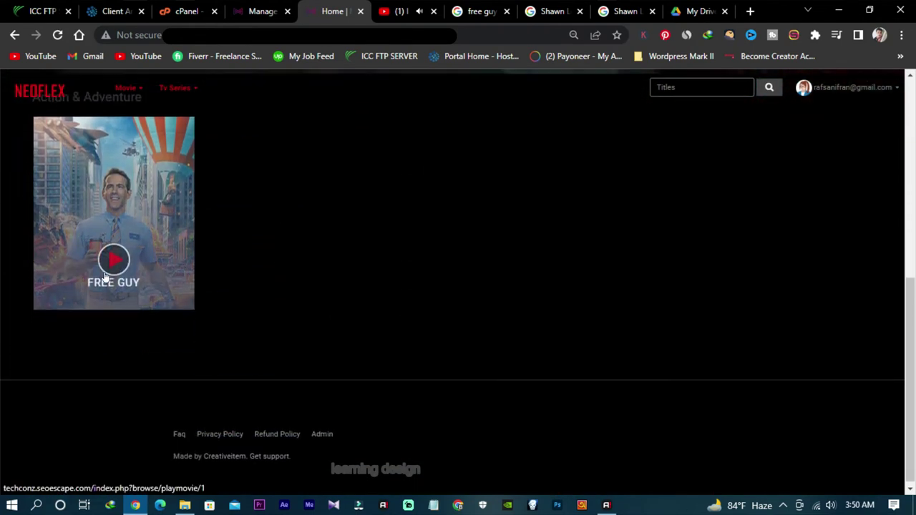
{"action": "scroll", "coordinate": [268, 304], "scroll_direction": "up", "scroll_amount": 6}
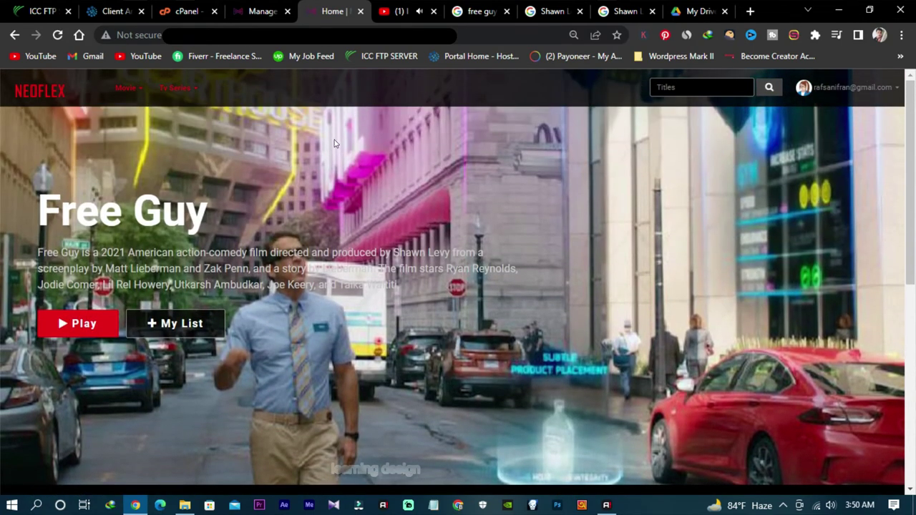
{"action": "scroll", "coordinate": [347, 169], "scroll_direction": "down", "scroll_amount": 4}
{"action": "scroll", "coordinate": [298, 254], "scroll_direction": "up", "scroll_amount": 3}
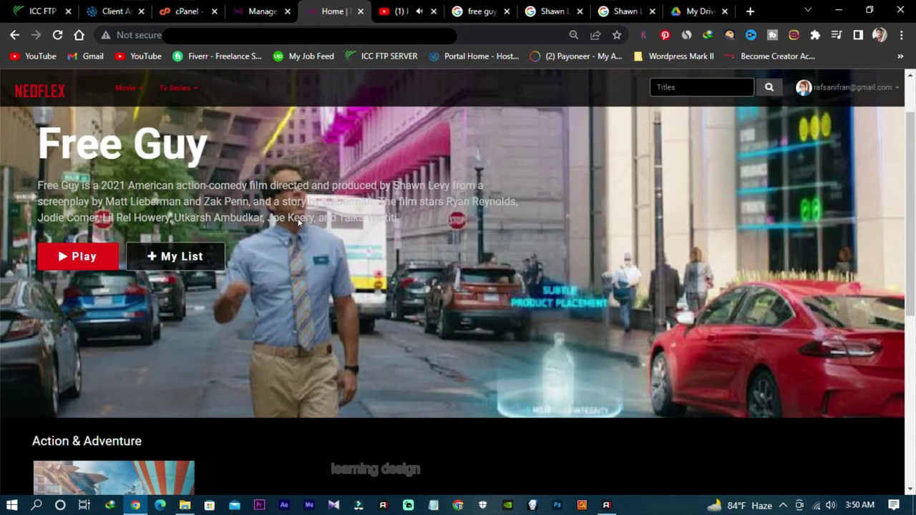
{"action": "scroll", "coordinate": [298, 219], "scroll_direction": "down", "scroll_amount": 1}
{"action": "scroll", "coordinate": [301, 215], "scroll_direction": "up", "scroll_amount": 2}
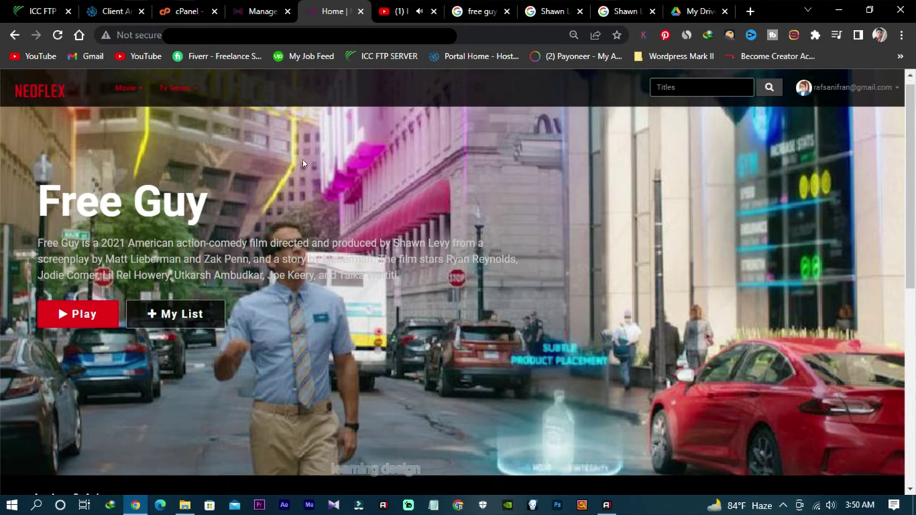
{"action": "scroll", "coordinate": [307, 186], "scroll_direction": "down", "scroll_amount": 6}
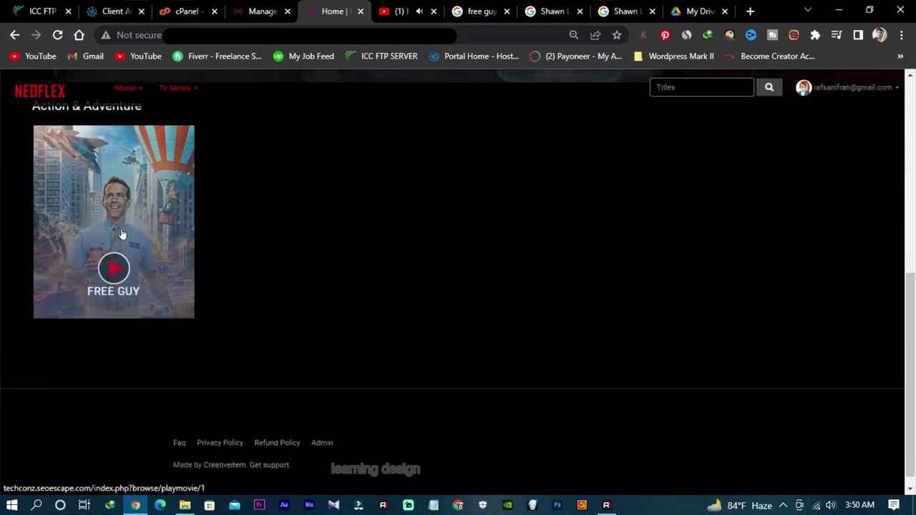
{"action": "scroll", "coordinate": [458, 275], "scroll_direction": "up", "scroll_amount": 2}
{"action": "scroll", "coordinate": [480, 278], "scroll_direction": "up", "scroll_amount": 3}
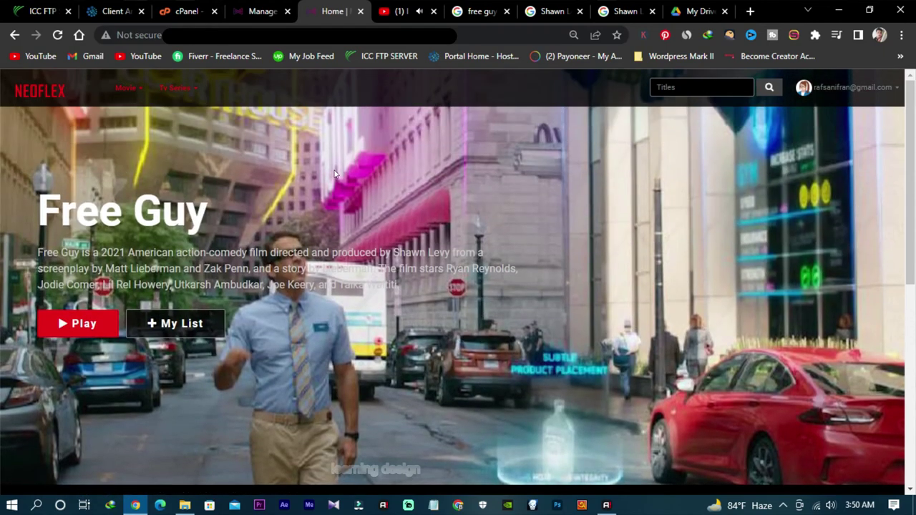
{"action": "left_click", "coordinate": [261, 11]}
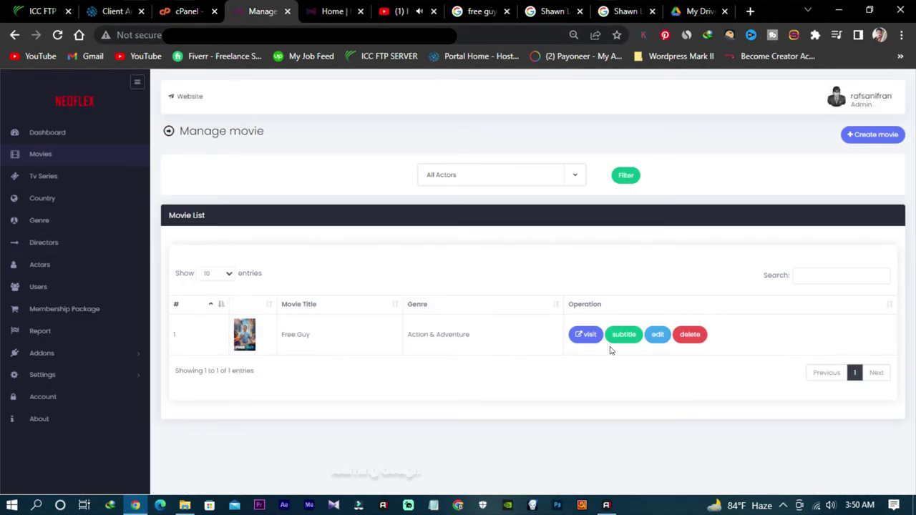
Step: Look over the Users and About pages, then return to the dashboard summary showing 1 movie and 1 user
{"action": "left_click", "coordinate": [39, 288]}
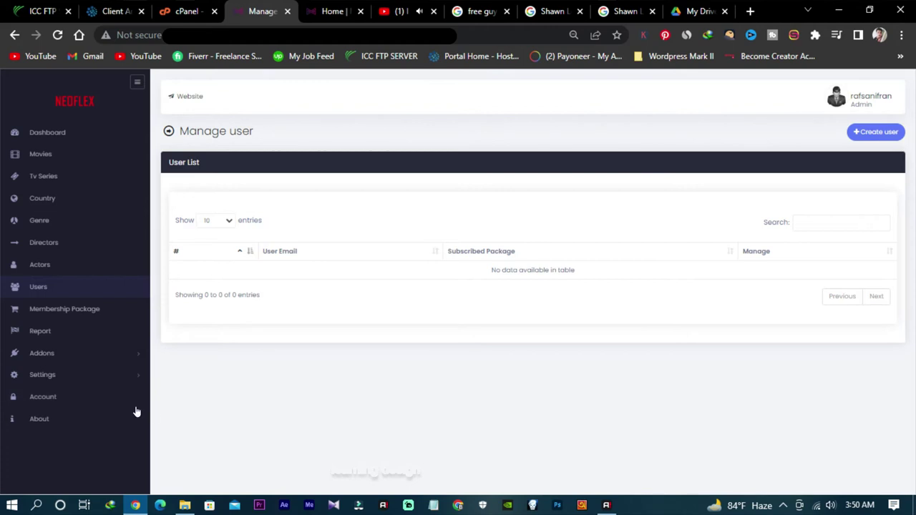
{"action": "left_click", "coordinate": [40, 422]}
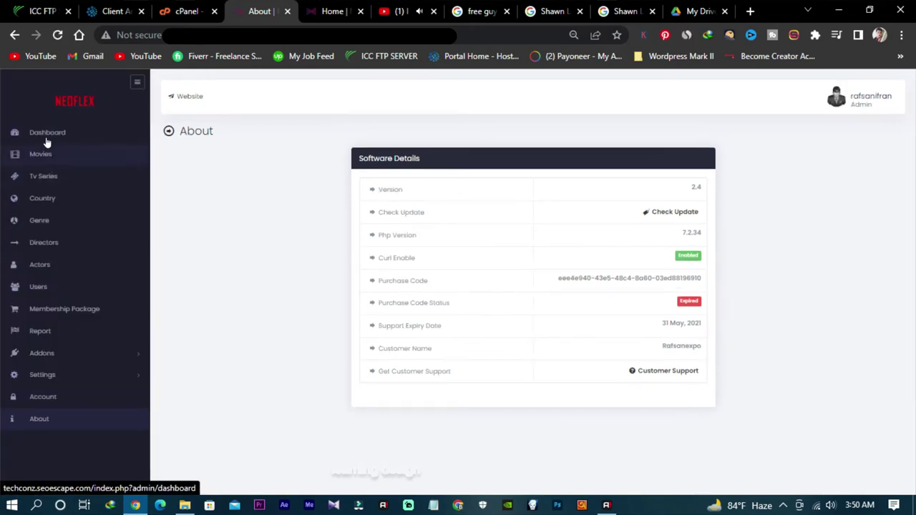
{"action": "left_click", "coordinate": [46, 138]}
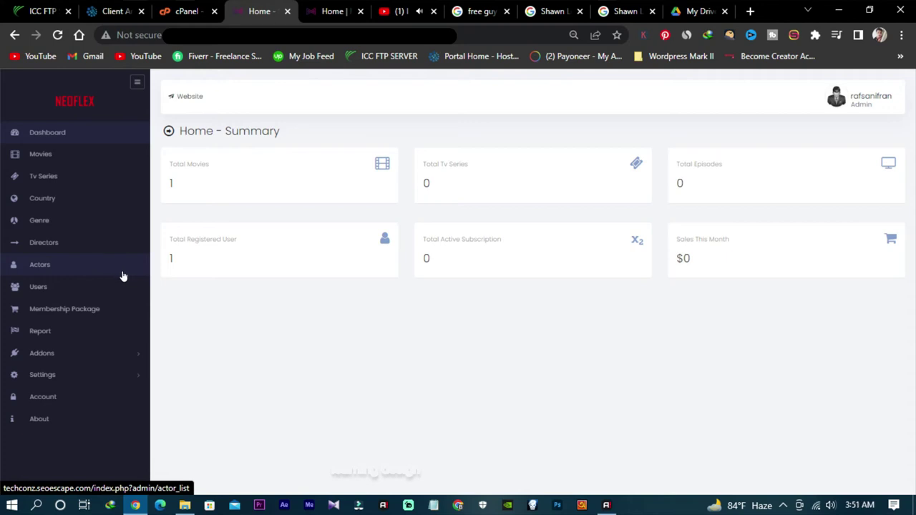
{"action": "left_click", "coordinate": [333, 11]}
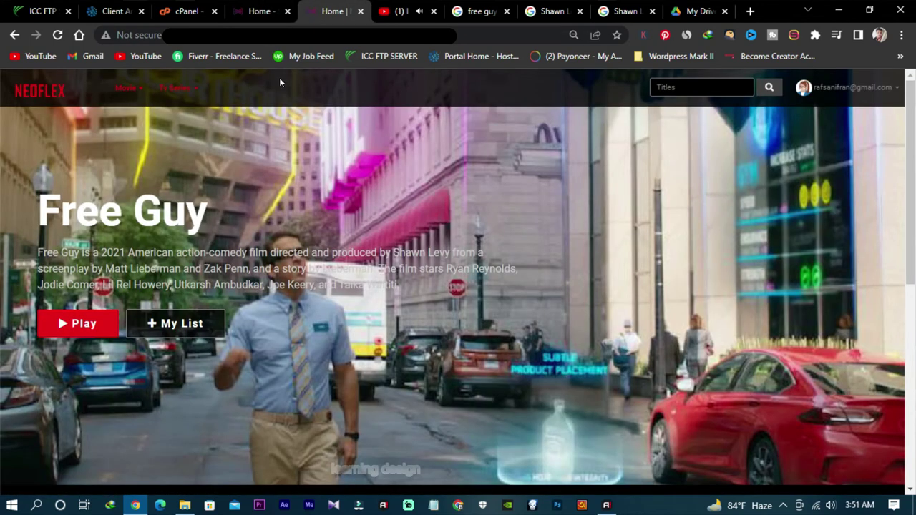
{"action": "scroll", "coordinate": [236, 218], "scroll_direction": "down", "scroll_amount": 3}
{"action": "scroll", "coordinate": [237, 224], "scroll_direction": "down", "scroll_amount": 2}
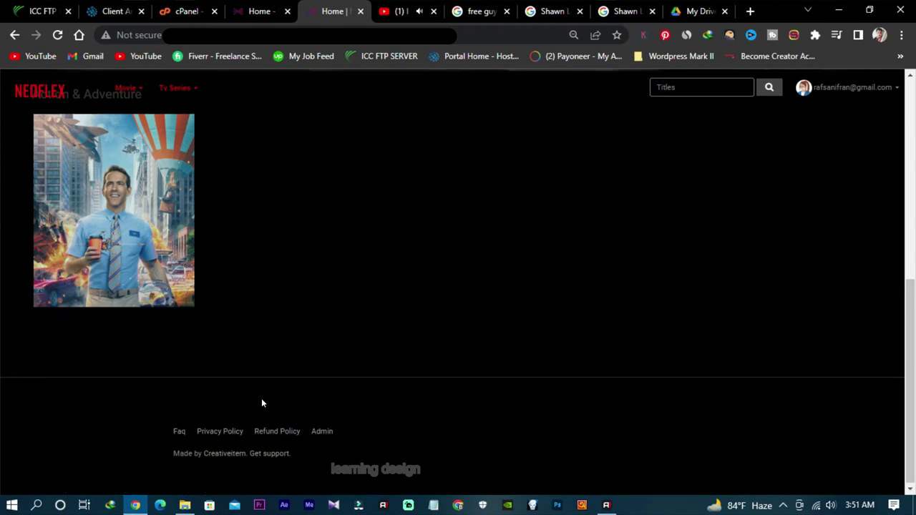
{"action": "scroll", "coordinate": [261, 397], "scroll_direction": "up", "scroll_amount": 5}
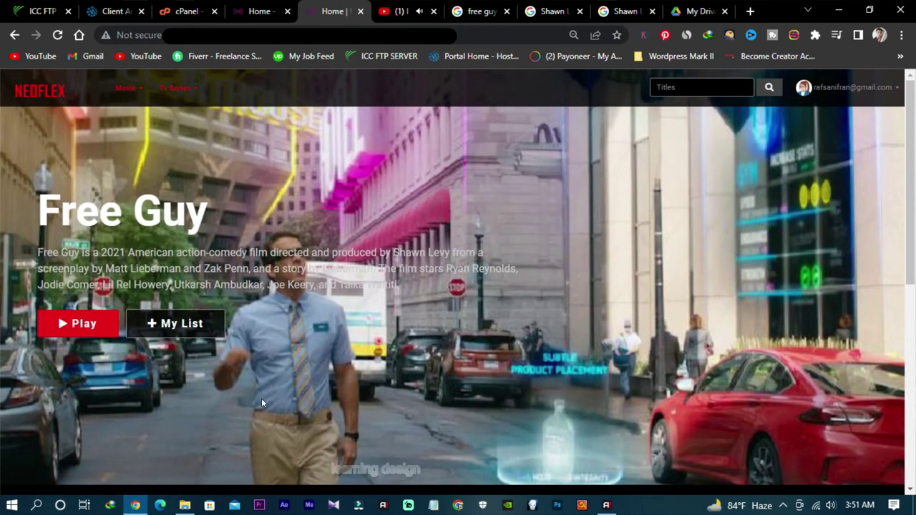
{"action": "scroll", "coordinate": [261, 403], "scroll_direction": "down", "scroll_amount": 3}
{"action": "scroll", "coordinate": [264, 405], "scroll_direction": "up", "scroll_amount": 2}
{"action": "scroll", "coordinate": [229, 324], "scroll_direction": "down", "scroll_amount": 2}
{"action": "scroll", "coordinate": [229, 323], "scroll_direction": "down", "scroll_amount": 3}
{"action": "mouse_move", "coordinate": [122, 237]}
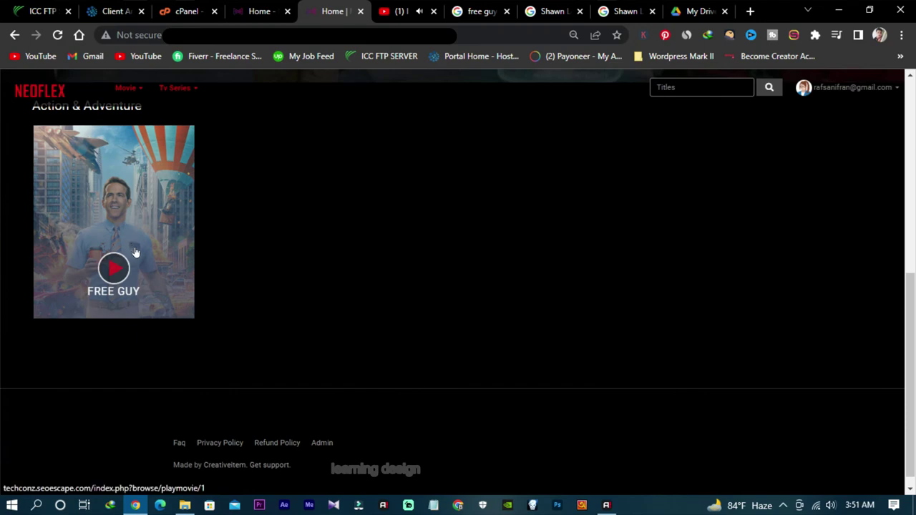
{"action": "left_click", "coordinate": [159, 272]}
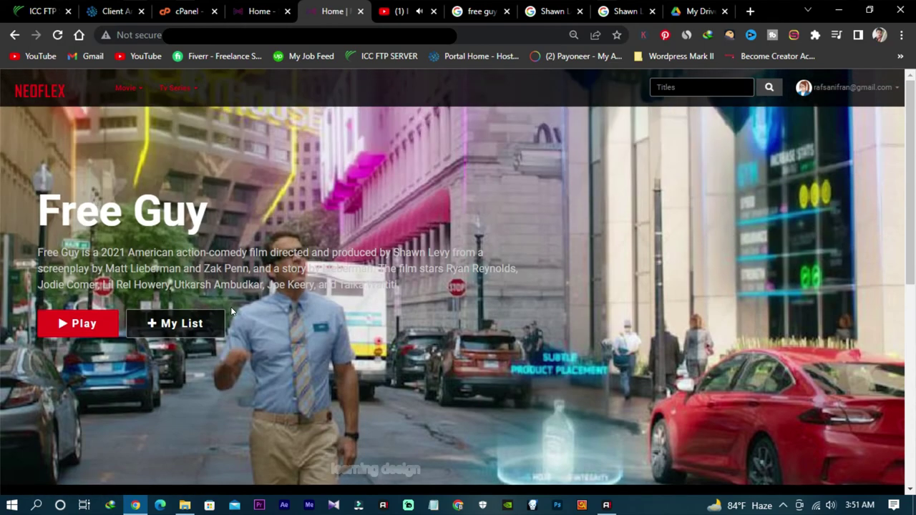
{"action": "scroll", "coordinate": [328, 320], "scroll_direction": "down", "scroll_amount": 6}
{"action": "scroll", "coordinate": [328, 320], "scroll_direction": "up", "scroll_amount": 5}
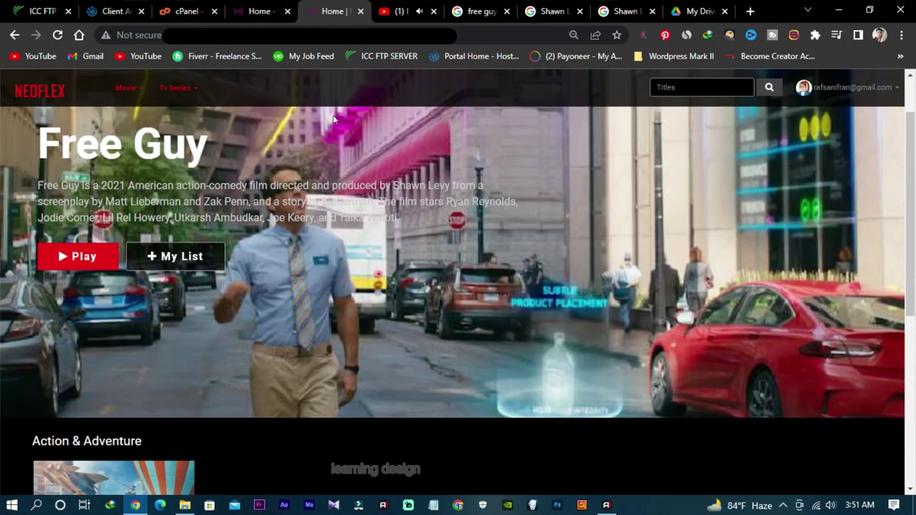
{"action": "left_click", "coordinate": [260, 11]}
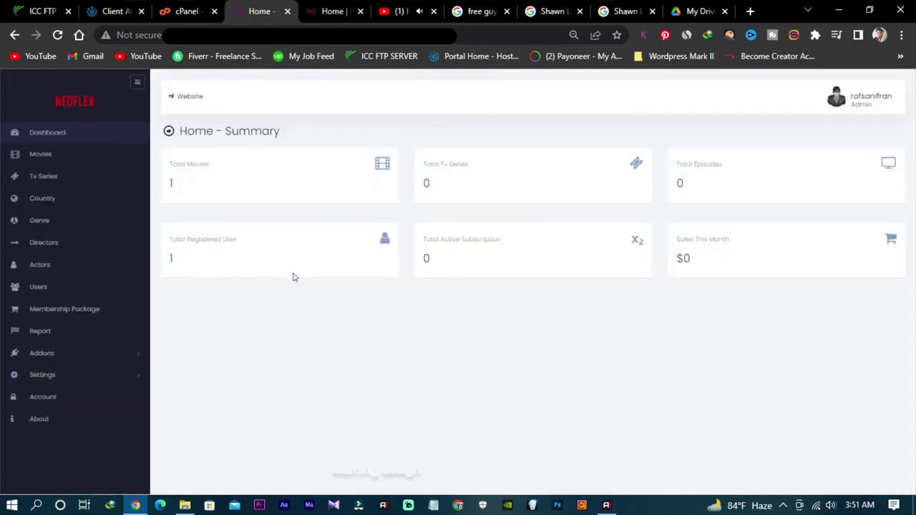
{"action": "left_click", "coordinate": [333, 11]}
{"action": "scroll", "coordinate": [243, 302], "scroll_direction": "down", "scroll_amount": 3}
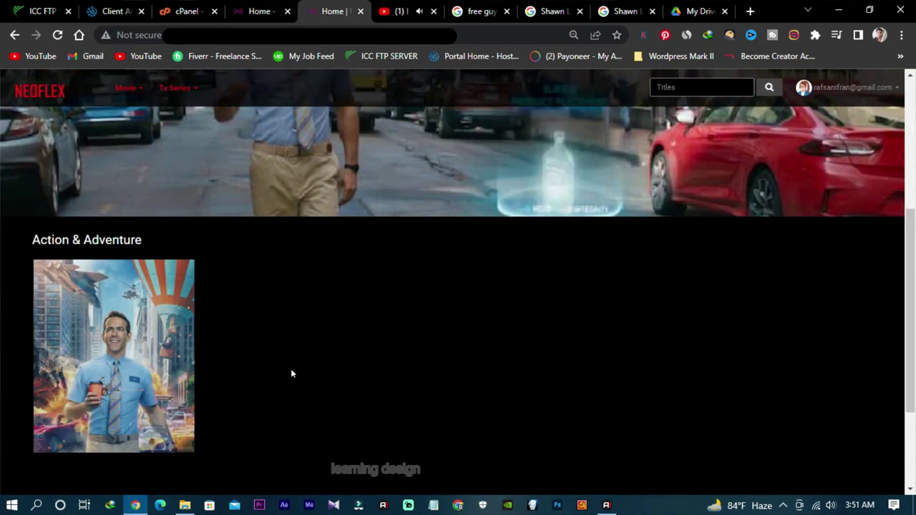
{"action": "scroll", "coordinate": [295, 370], "scroll_direction": "down", "scroll_amount": 2}
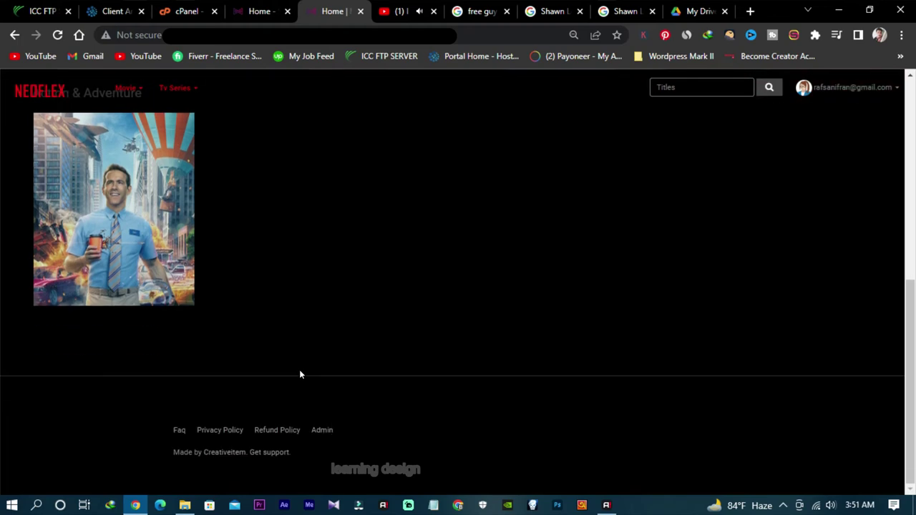
{"action": "scroll", "coordinate": [299, 372], "scroll_direction": "up", "scroll_amount": 2}
{"action": "scroll", "coordinate": [308, 378], "scroll_direction": "up", "scroll_amount": 4}
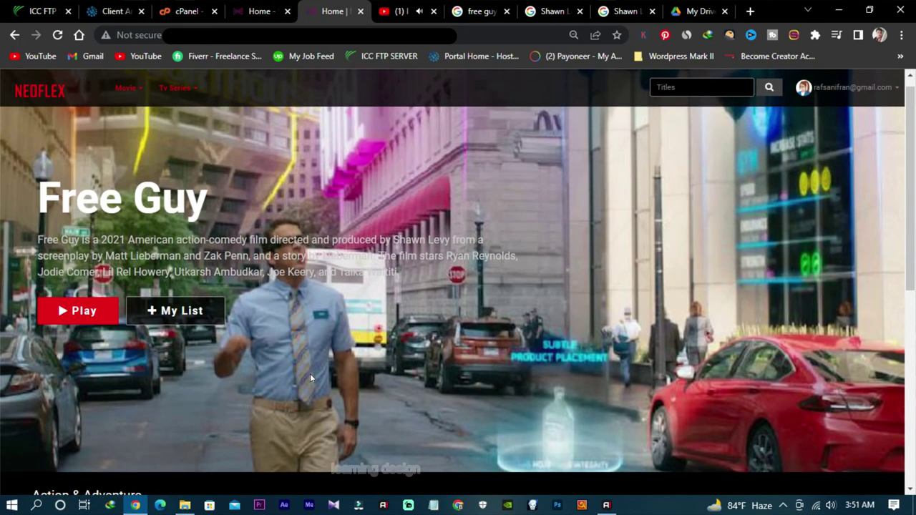
{"action": "scroll", "coordinate": [548, 321], "scroll_direction": "down", "scroll_amount": 5}
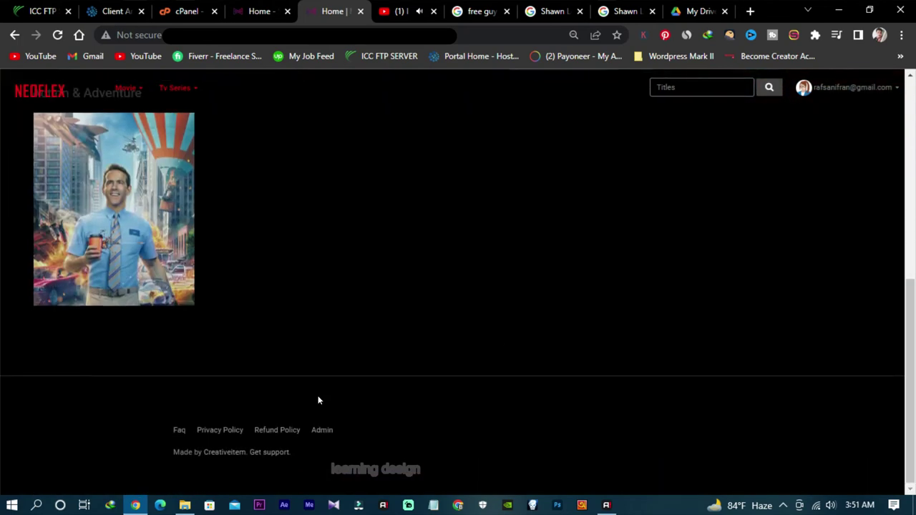
Step: Open the Privacy Policy page from the site footer and scroll through it
{"action": "left_click", "coordinate": [225, 431]}
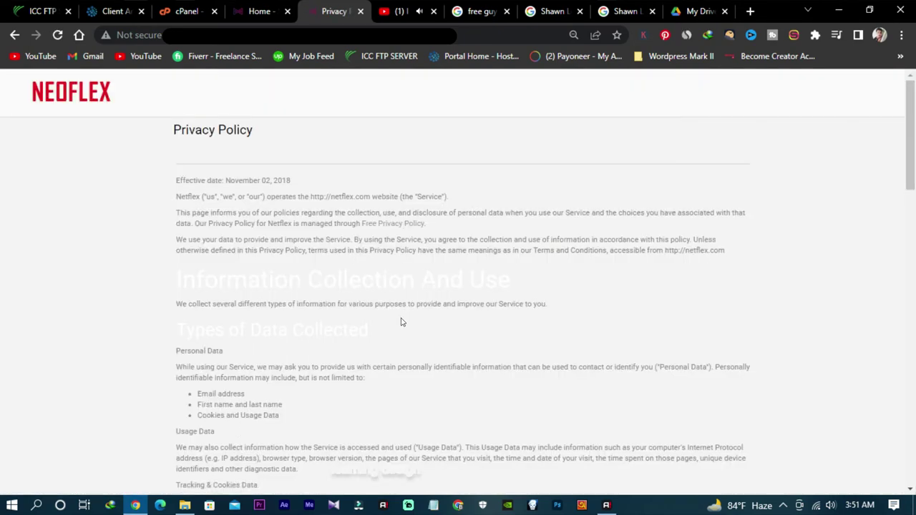
{"action": "scroll", "coordinate": [230, 333], "scroll_direction": "down", "scroll_amount": 5}
{"action": "scroll", "coordinate": [230, 333], "scroll_direction": "down", "scroll_amount": 15}
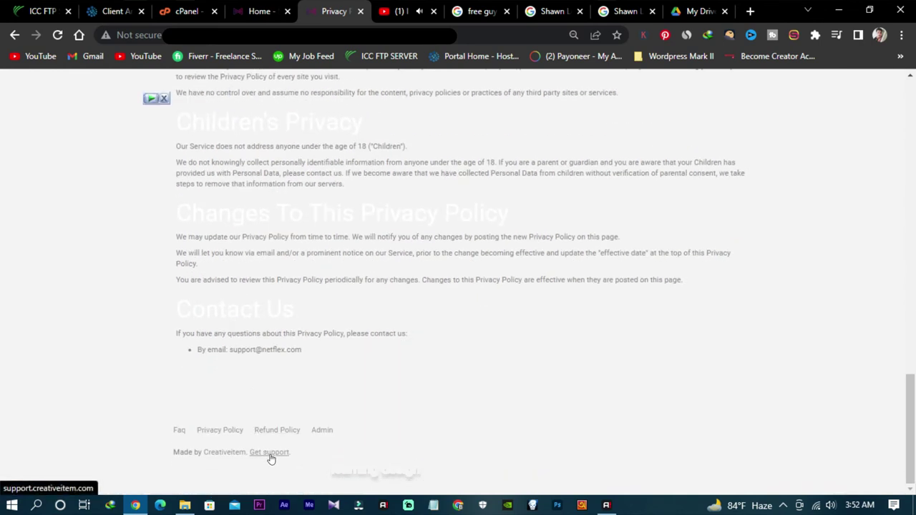
{"action": "left_click", "coordinate": [267, 431]}
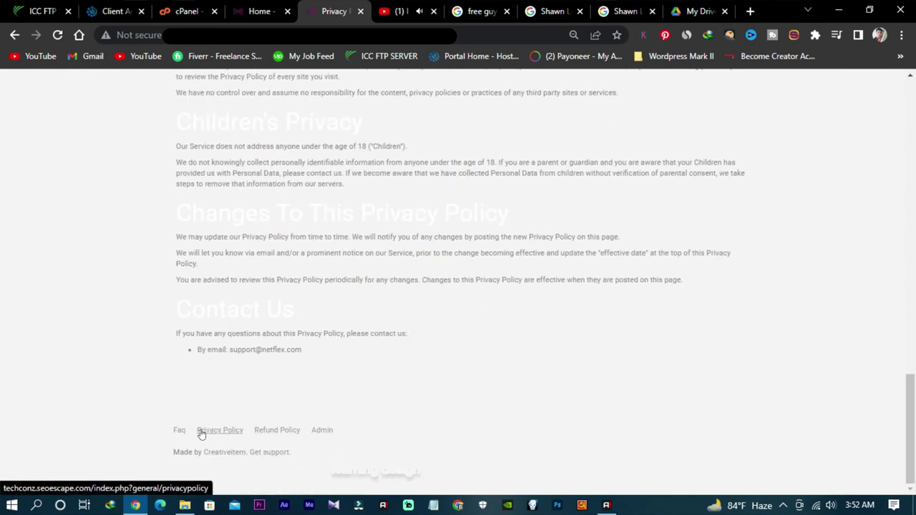
Step: Return to the Free Guy home page and open the account menu at top right
{"action": "left_click", "coordinate": [320, 432]}
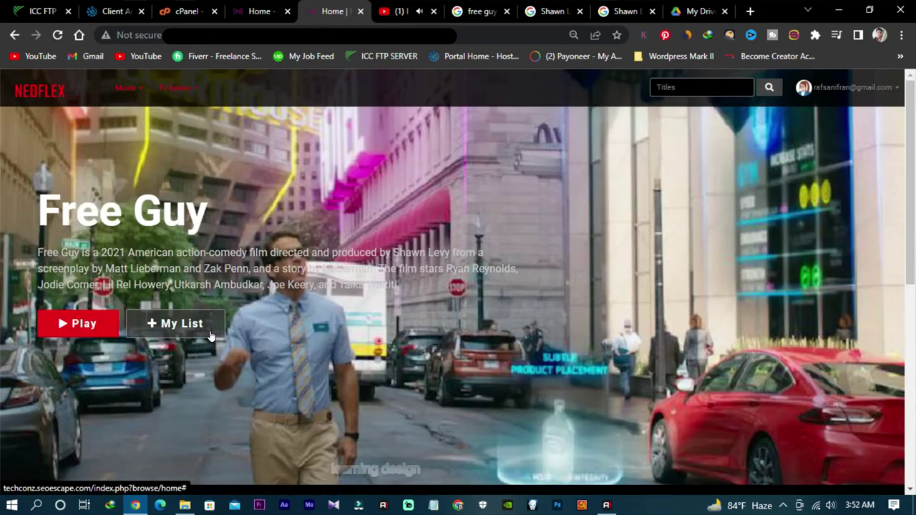
{"action": "scroll", "coordinate": [379, 347], "scroll_direction": "down", "scroll_amount": 3}
{"action": "scroll", "coordinate": [379, 348], "scroll_direction": "up", "scroll_amount": 3}
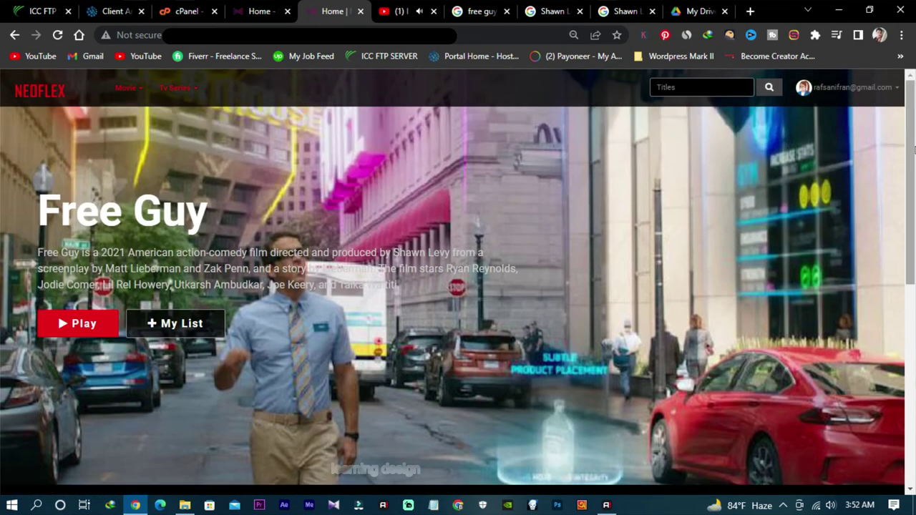
{"action": "left_click", "coordinate": [872, 95]}
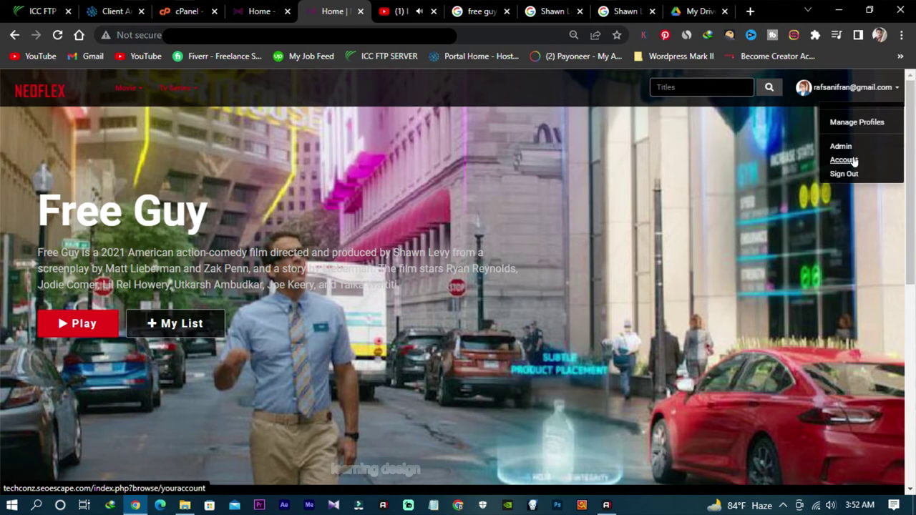
Step: Glance at the admin summary, then scroll through the Neoflex home page
{"action": "left_click", "coordinate": [260, 9]}
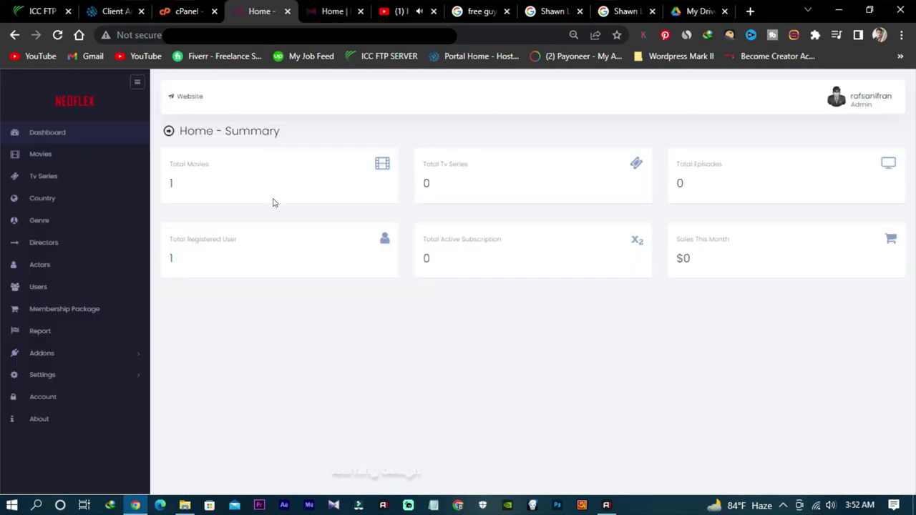
{"action": "left_click", "coordinate": [335, 11]}
{"action": "scroll", "coordinate": [329, 222], "scroll_direction": "down", "scroll_amount": 4}
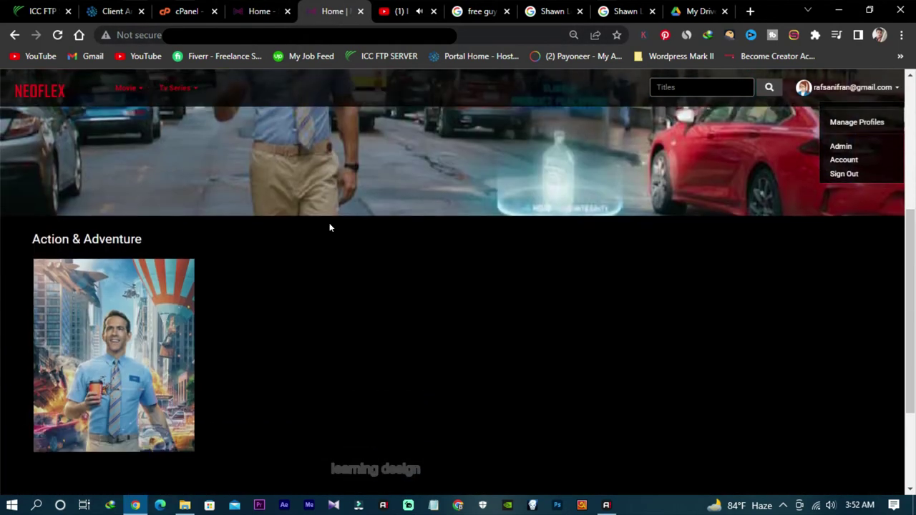
{"action": "mouse_move", "coordinate": [129, 328]}
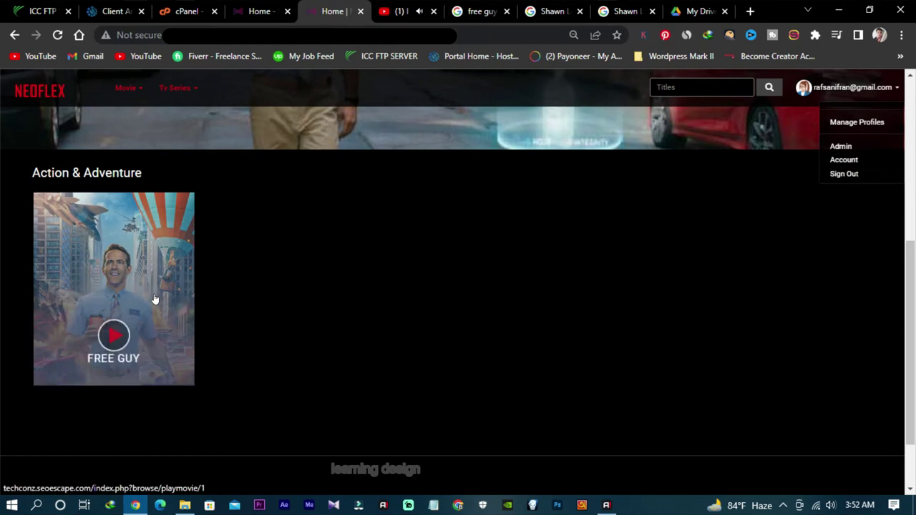
{"action": "scroll", "coordinate": [239, 288], "scroll_direction": "up", "scroll_amount": 4}
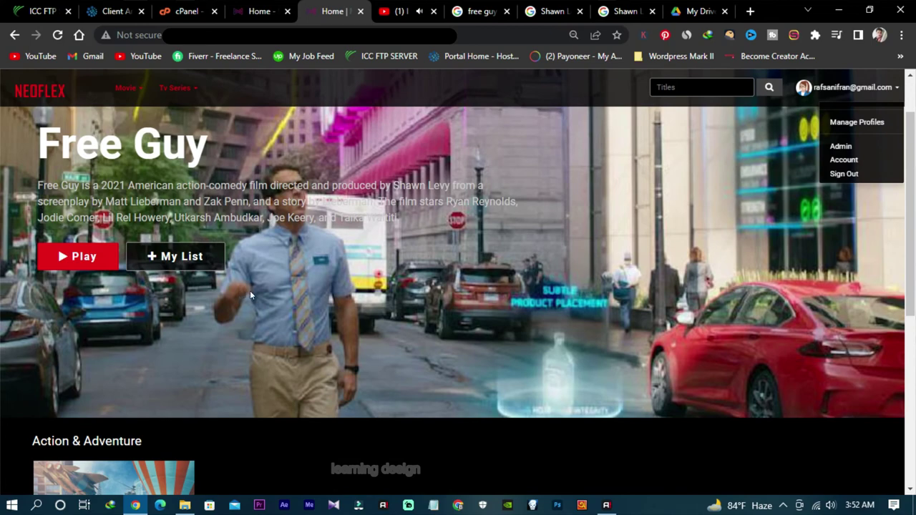
{"action": "scroll", "coordinate": [252, 293], "scroll_direction": "down", "scroll_amount": 1}
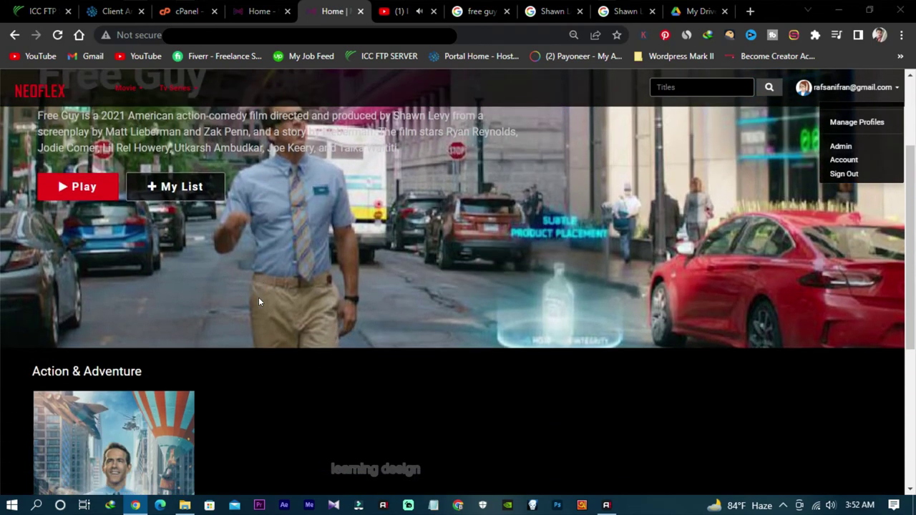
{"action": "scroll", "coordinate": [258, 298], "scroll_direction": "down", "scroll_amount": 4}
{"action": "scroll", "coordinate": [261, 300], "scroll_direction": "up", "scroll_amount": 6}
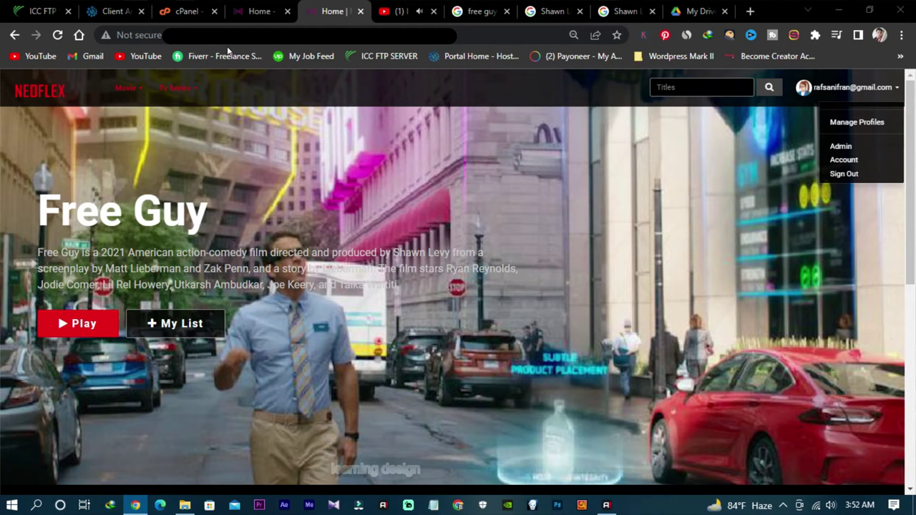
Step: Alternate between the admin summary and the home page, ending on the admin dashboard summary
{"action": "left_click", "coordinate": [258, 16]}
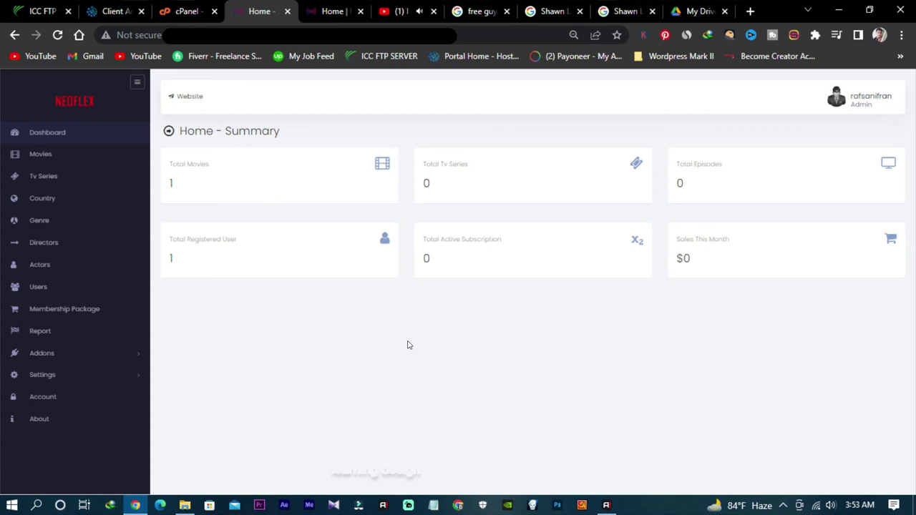
{"action": "left_click", "coordinate": [334, 11]}
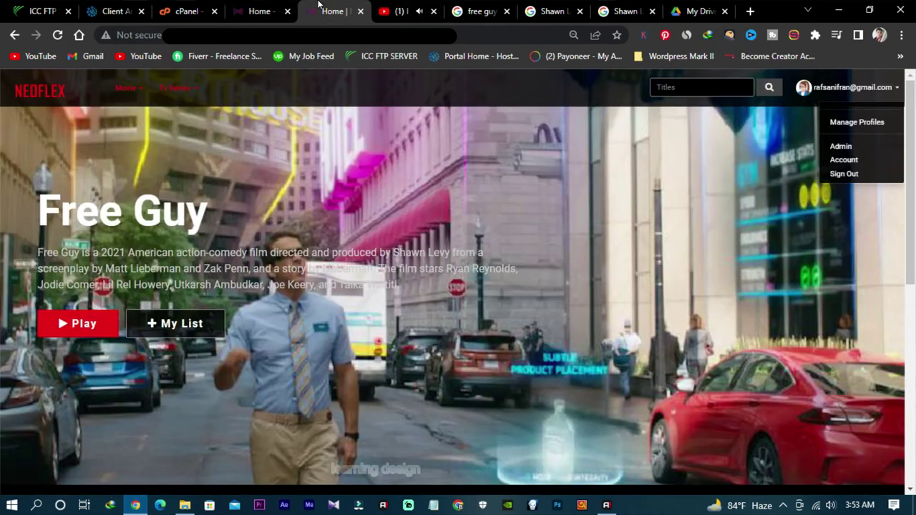
{"action": "scroll", "coordinate": [351, 240], "scroll_direction": "down", "scroll_amount": 10}
{"action": "scroll", "coordinate": [143, 236], "scroll_direction": "up", "scroll_amount": 1}
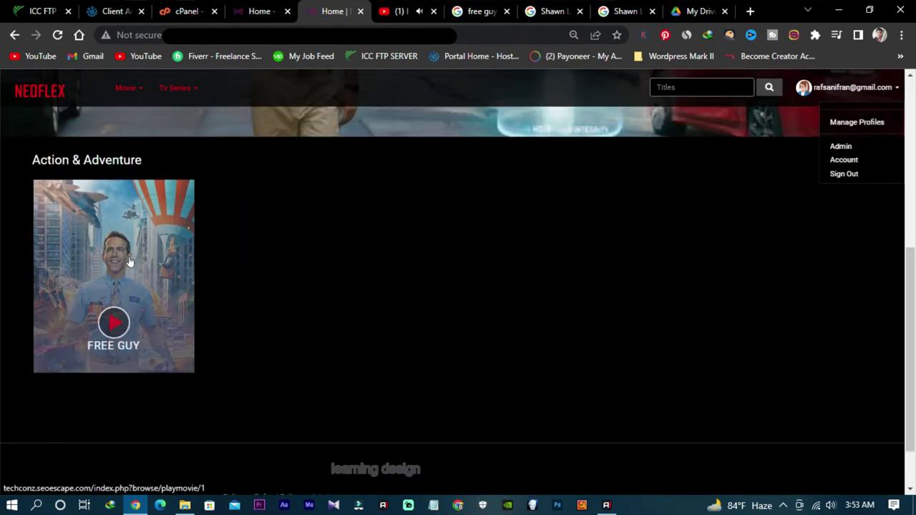
{"action": "scroll", "coordinate": [156, 277], "scroll_direction": "up", "scroll_amount": 1}
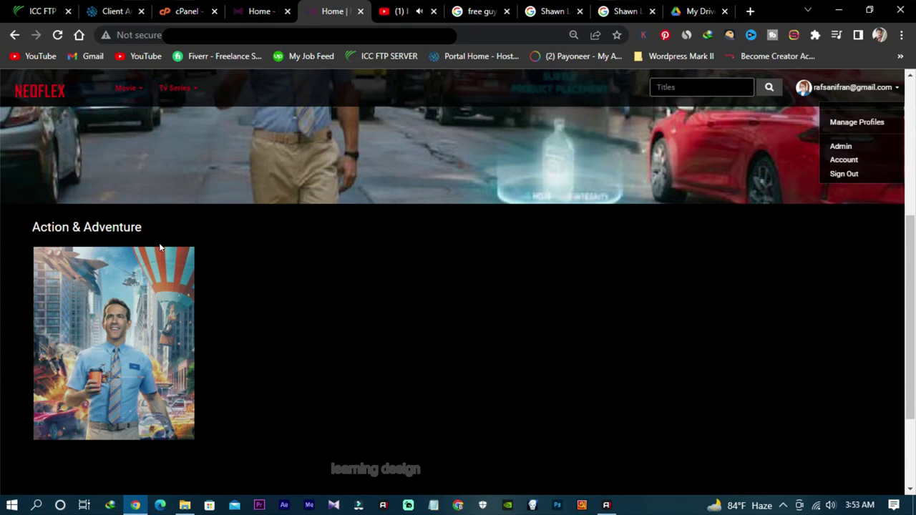
{"action": "scroll", "coordinate": [160, 246], "scroll_direction": "up", "scroll_amount": 4}
{"action": "scroll", "coordinate": [225, 294], "scroll_direction": "down", "scroll_amount": 3}
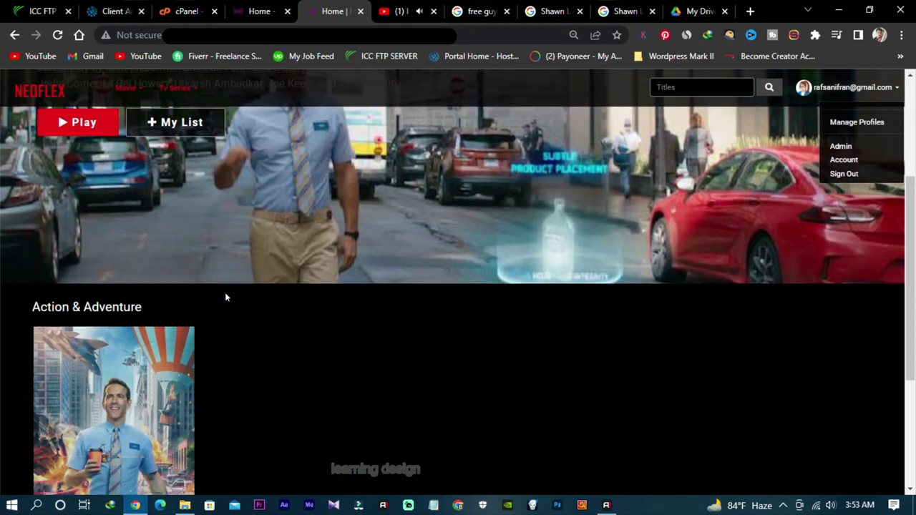
{"action": "scroll", "coordinate": [225, 294], "scroll_direction": "up", "scroll_amount": 3}
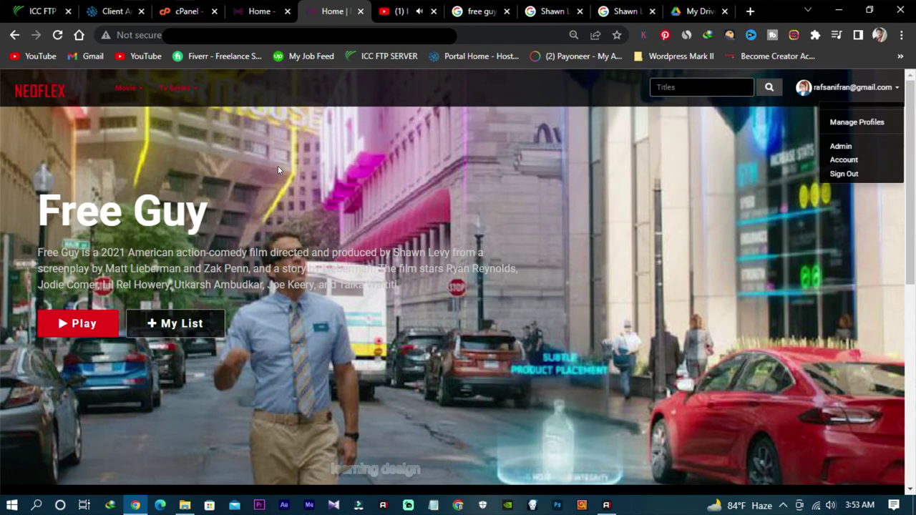
{"action": "left_click", "coordinate": [261, 10]}
{"action": "left_click", "coordinate": [322, 4]}
{"action": "left_click", "coordinate": [276, 5]}
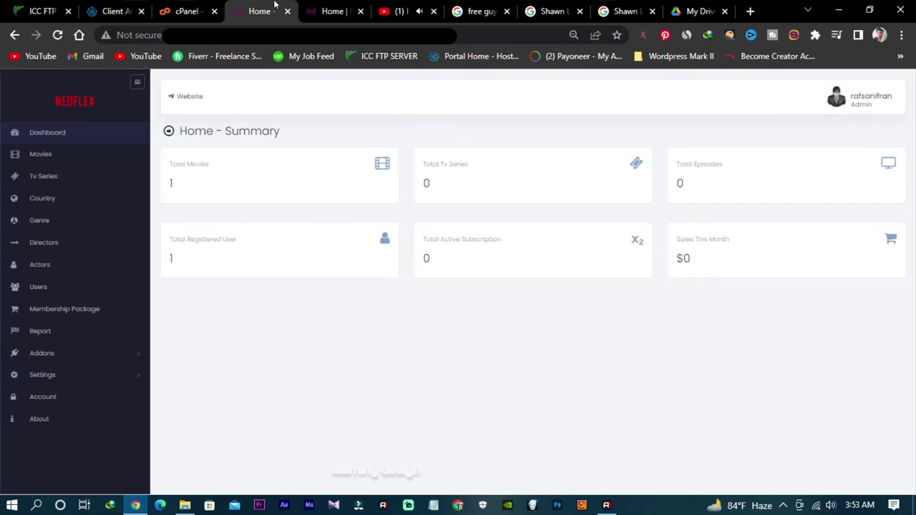
Step: Look over the cPanel Tools page, then go back to the Neoflex home page with Free Guy
{"action": "left_click", "coordinate": [114, 8]}
{"action": "left_click", "coordinate": [191, 7]}
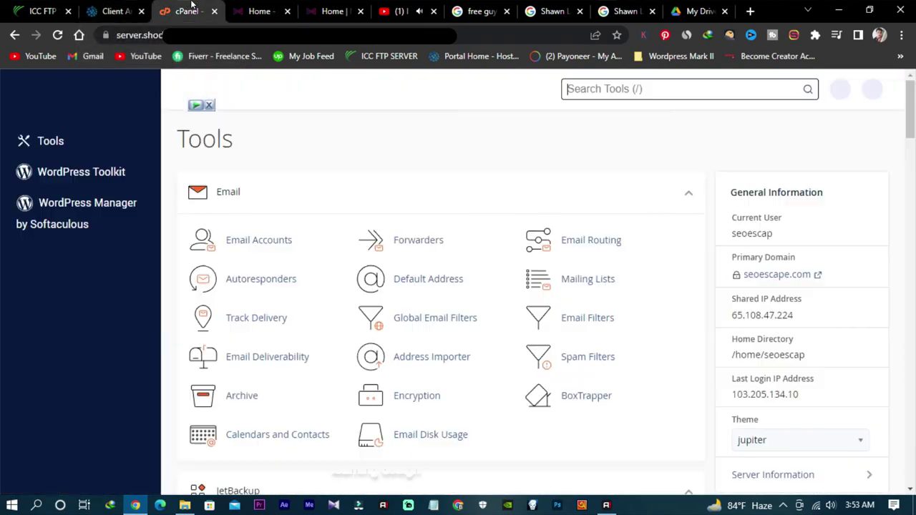
{"action": "scroll", "coordinate": [311, 199], "scroll_direction": "down", "scroll_amount": 10}
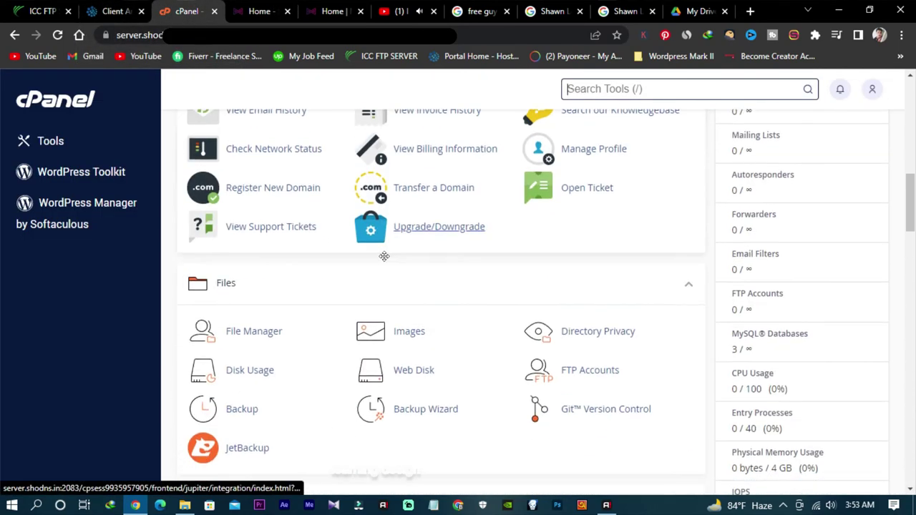
{"action": "scroll", "coordinate": [384, 255], "scroll_direction": "down", "scroll_amount": 6}
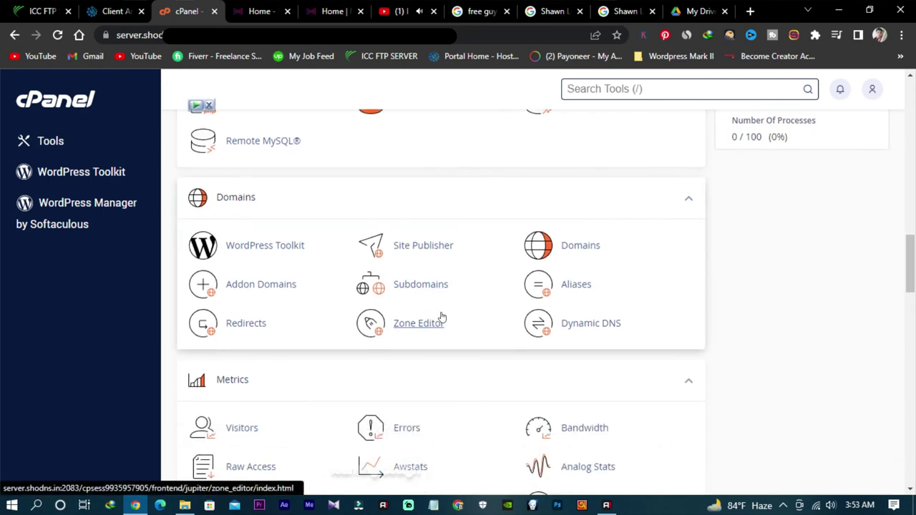
{"action": "scroll", "coordinate": [445, 299], "scroll_direction": "down", "scroll_amount": 4}
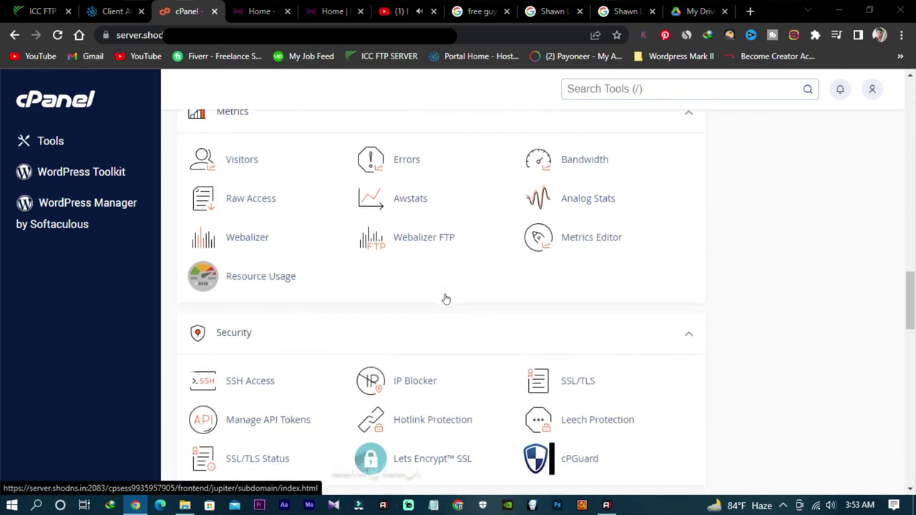
{"action": "scroll", "coordinate": [446, 298], "scroll_direction": "down", "scroll_amount": 2}
{"action": "scroll", "coordinate": [409, 263], "scroll_direction": "up", "scroll_amount": 8}
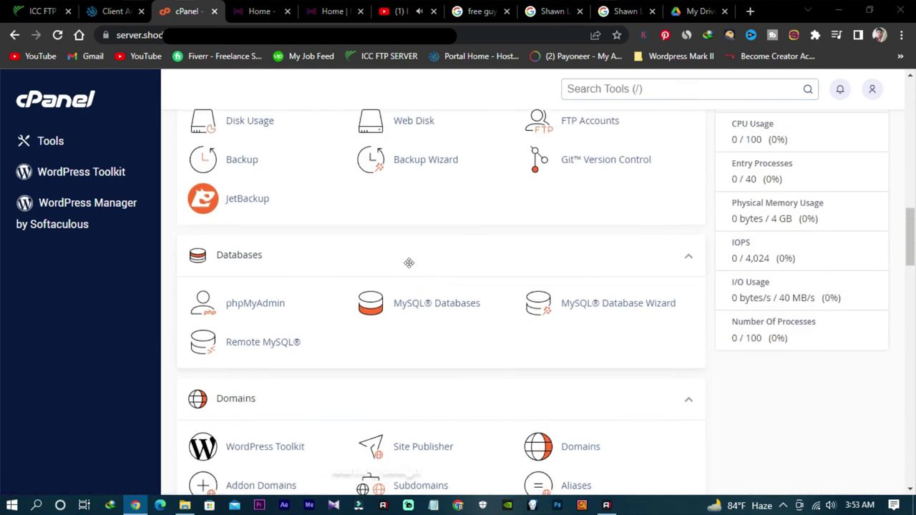
{"action": "left_click", "coordinate": [331, 12]}
Step: Open the Free Guy watch page from the home page and scroll through it
{"action": "scroll", "coordinate": [378, 210], "scroll_direction": "down", "scroll_amount": 5}
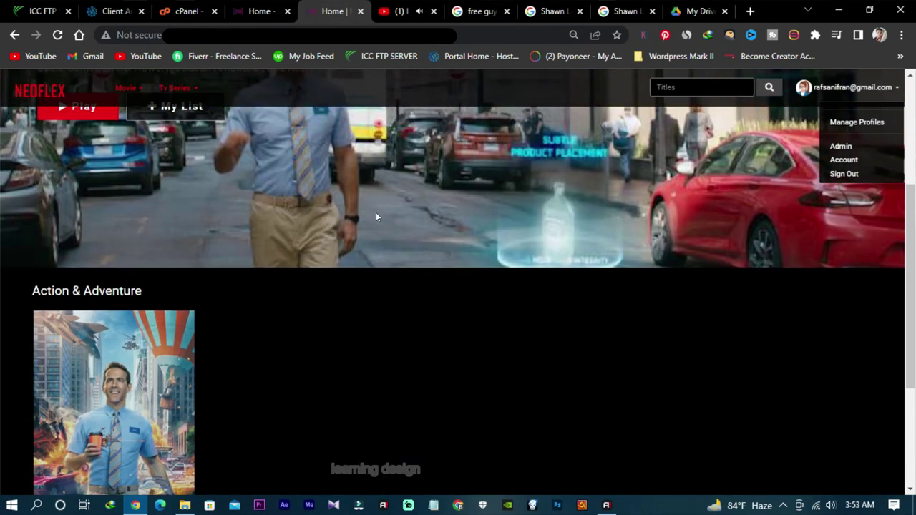
{"action": "scroll", "coordinate": [116, 353], "scroll_direction": "up", "scroll_amount": 2}
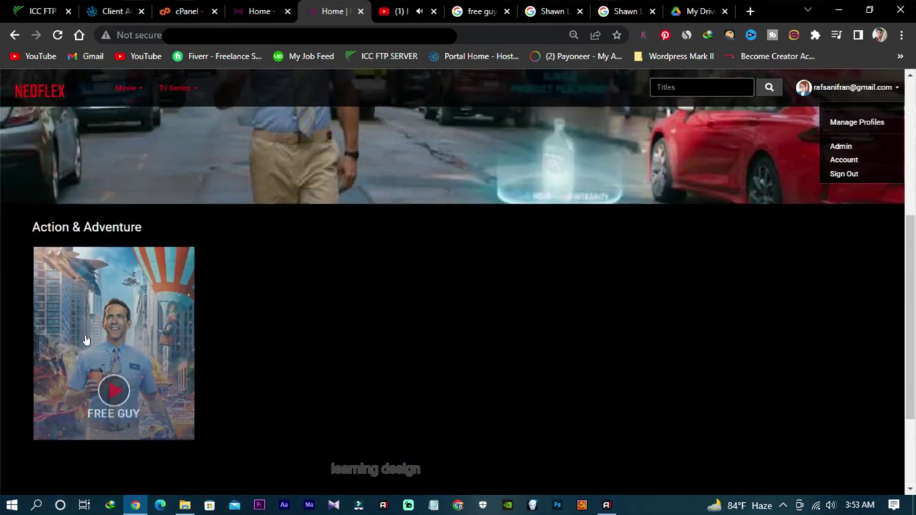
{"action": "left_click", "coordinate": [116, 352]}
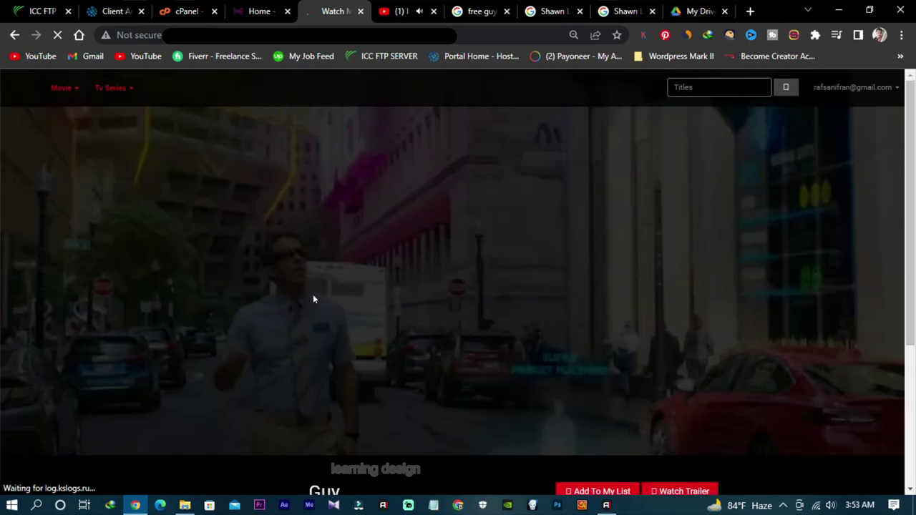
{"action": "scroll", "coordinate": [342, 287], "scroll_direction": "down", "scroll_amount": 3}
{"action": "scroll", "coordinate": [342, 286], "scroll_direction": "up", "scroll_amount": 3}
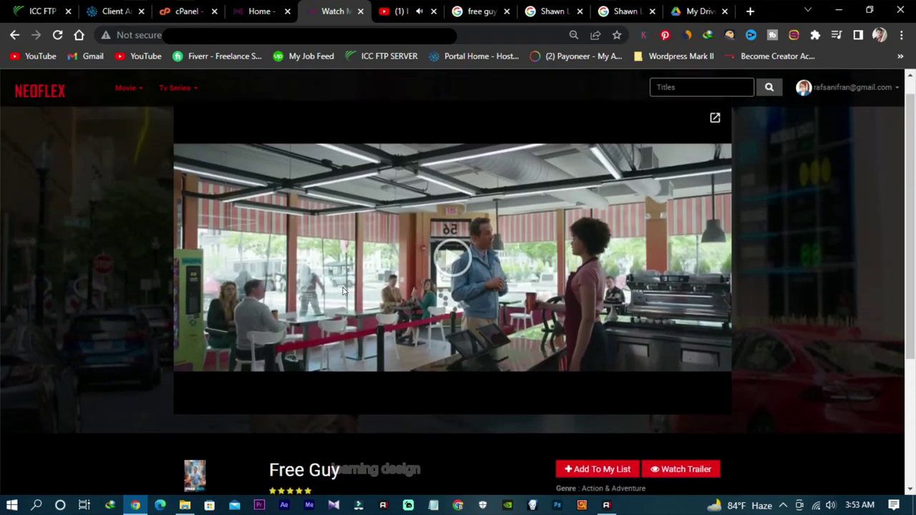
{"action": "scroll", "coordinate": [342, 287], "scroll_direction": "down", "scroll_amount": 3}
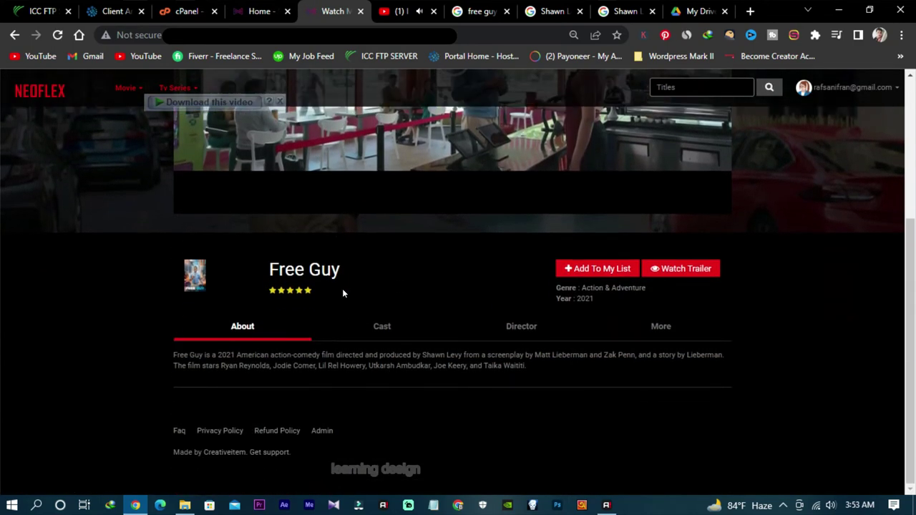
{"action": "scroll", "coordinate": [342, 288], "scroll_direction": "up", "scroll_amount": 3}
{"action": "scroll", "coordinate": [344, 291], "scroll_direction": "down", "scroll_amount": 2}
{"action": "scroll", "coordinate": [348, 298], "scroll_direction": "down", "scroll_amount": 2}
{"action": "scroll", "coordinate": [348, 329], "scroll_direction": "up", "scroll_amount": 3}
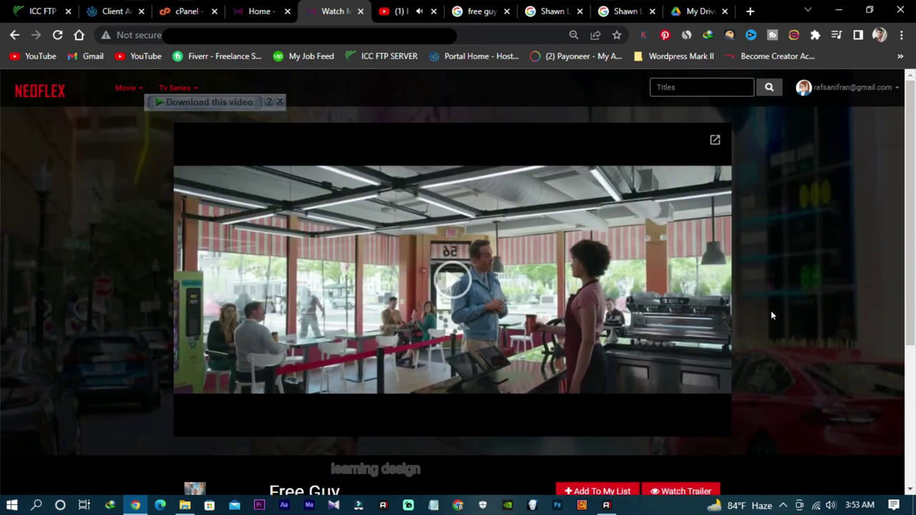
{"action": "scroll", "coordinate": [771, 315], "scroll_direction": "down", "scroll_amount": 3}
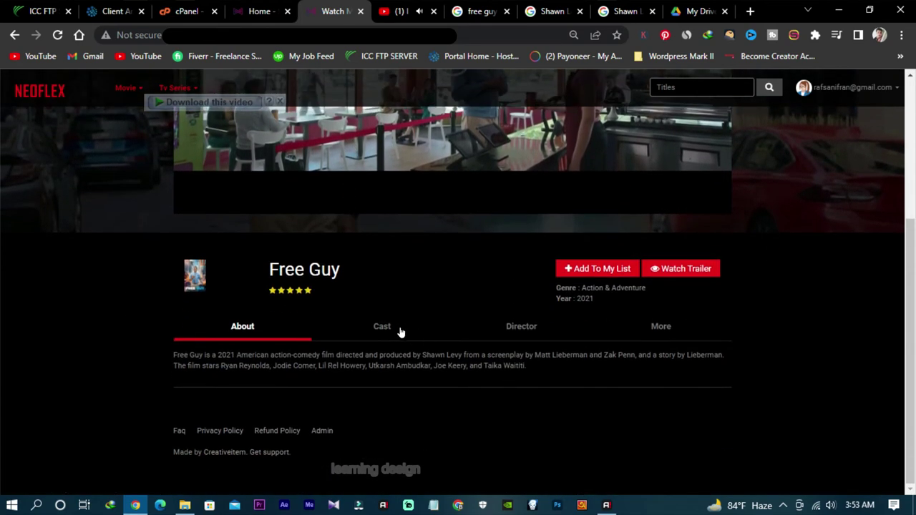
Step: View the Free Guy cast, go back home, then return to the admin dashboard
{"action": "left_click", "coordinate": [401, 330]}
{"action": "scroll", "coordinate": [418, 333], "scroll_direction": "up", "scroll_amount": 3}
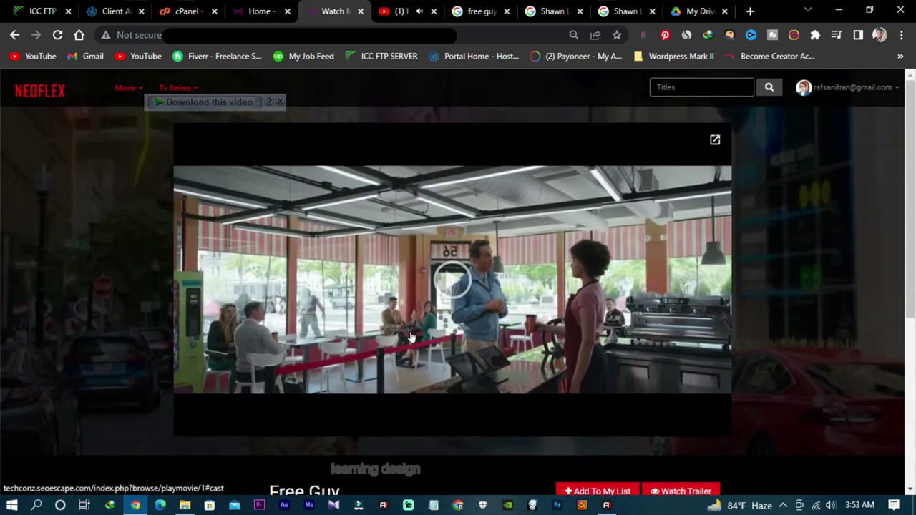
{"action": "left_click", "coordinate": [14, 35]}
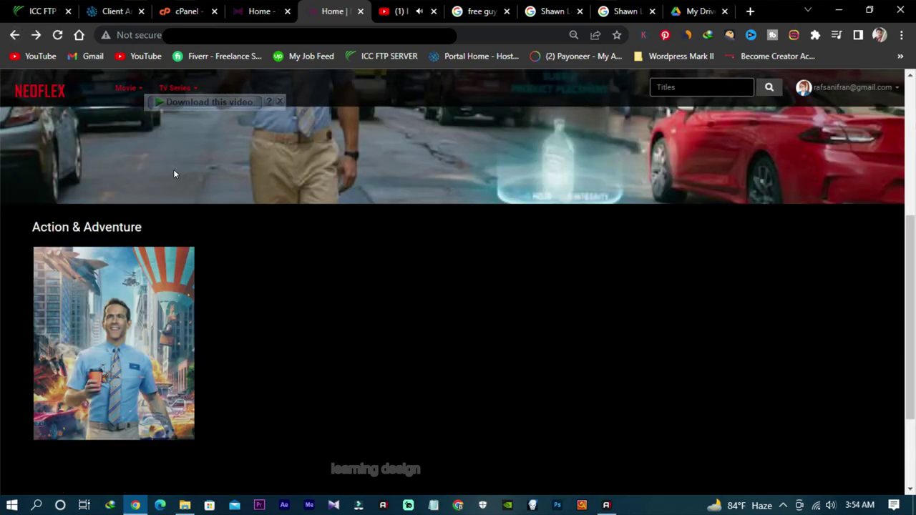
{"action": "scroll", "coordinate": [275, 222], "scroll_direction": "up", "scroll_amount": 5}
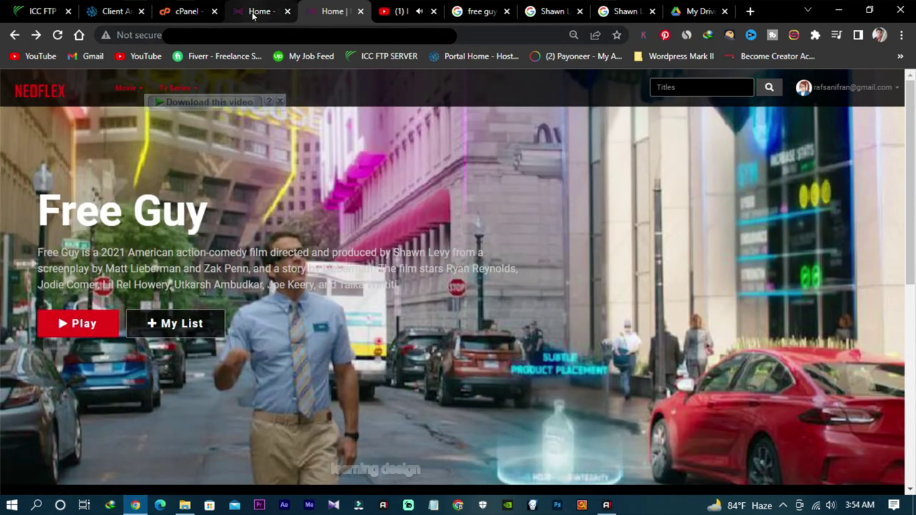
{"action": "left_click", "coordinate": [256, 12]}
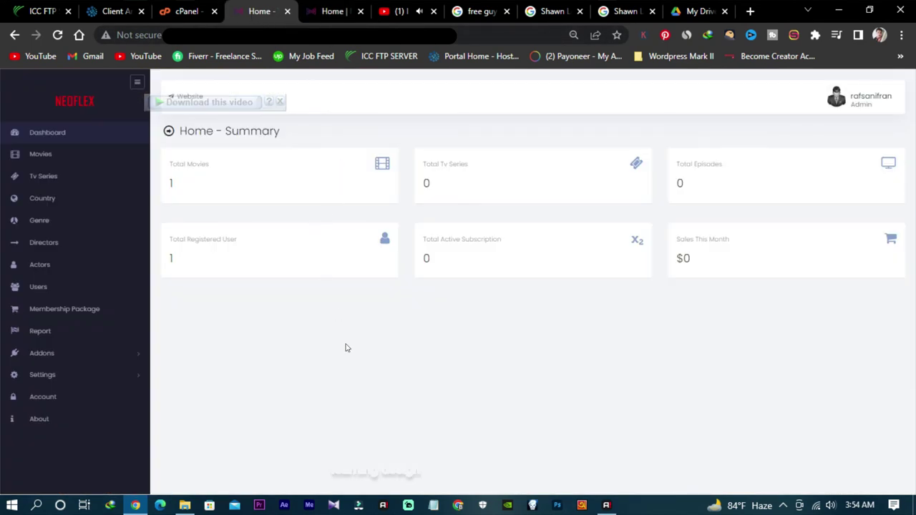
Step: Rename the BASIC membership plan to Starter and lower its price from 7.99 to 4.99
{"action": "left_click", "coordinate": [84, 311]}
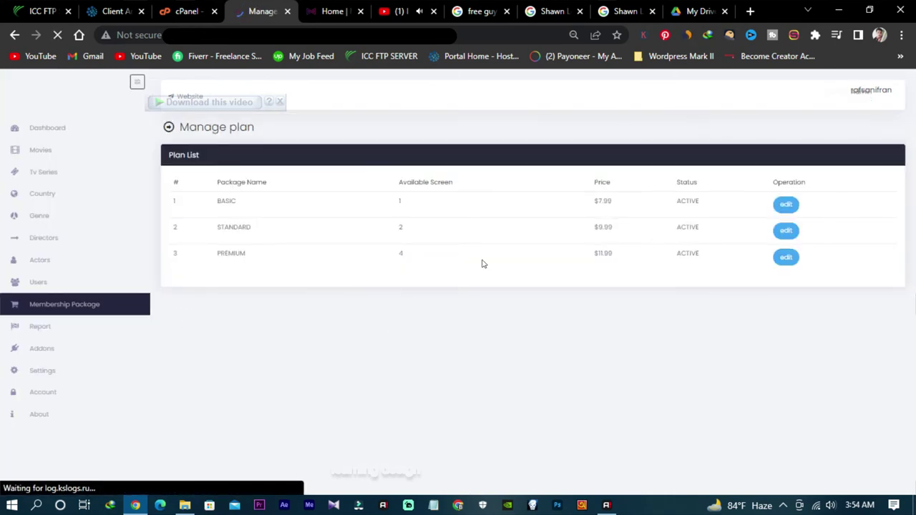
{"action": "left_click", "coordinate": [787, 210]}
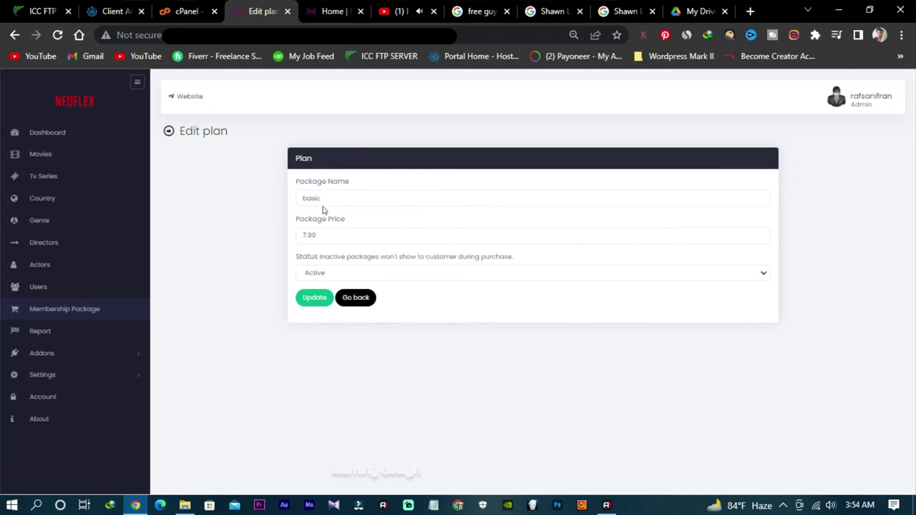
{"action": "left_click_drag", "start_coordinate": [307, 198], "coordinate": [254, 203]}
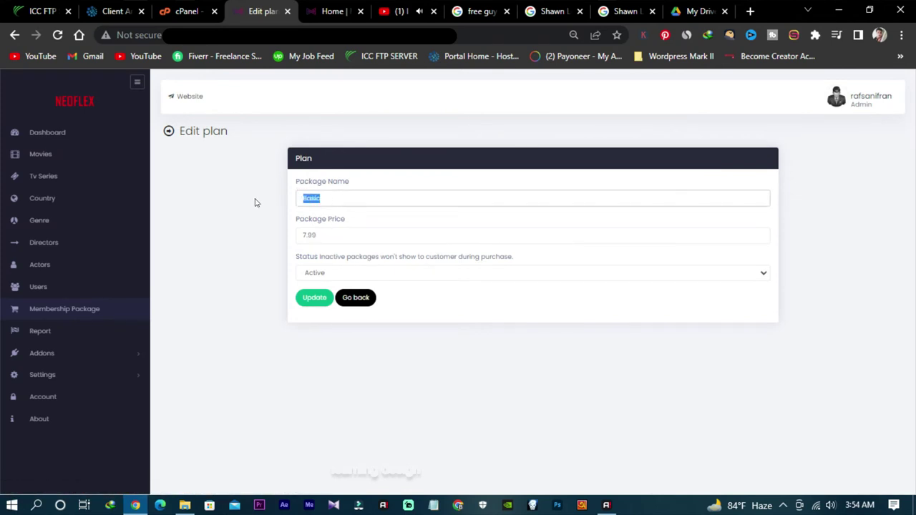
{"action": "type", "text": "Starter"}
{"action": "left_click_drag", "start_coordinate": [320, 236], "coordinate": [277, 239]}
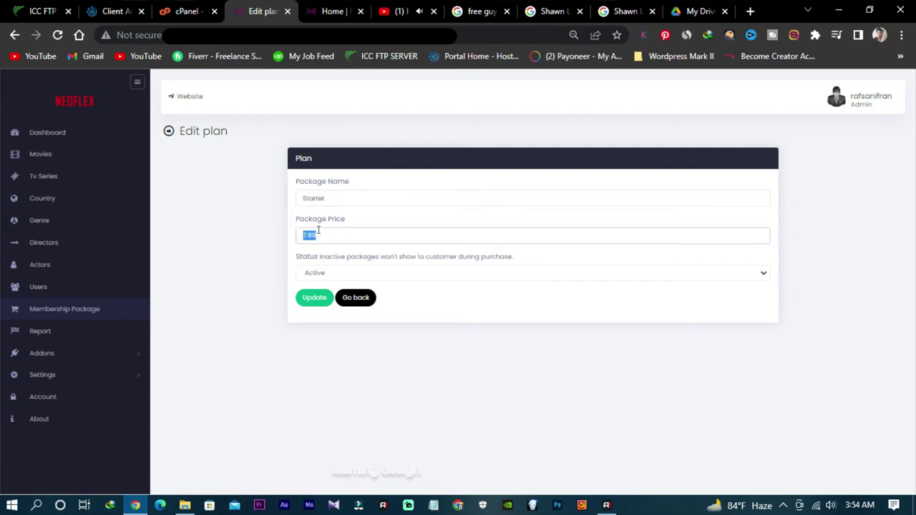
{"action": "type", "text": "4"}
{"action": "left_click", "coordinate": [309, 297]}
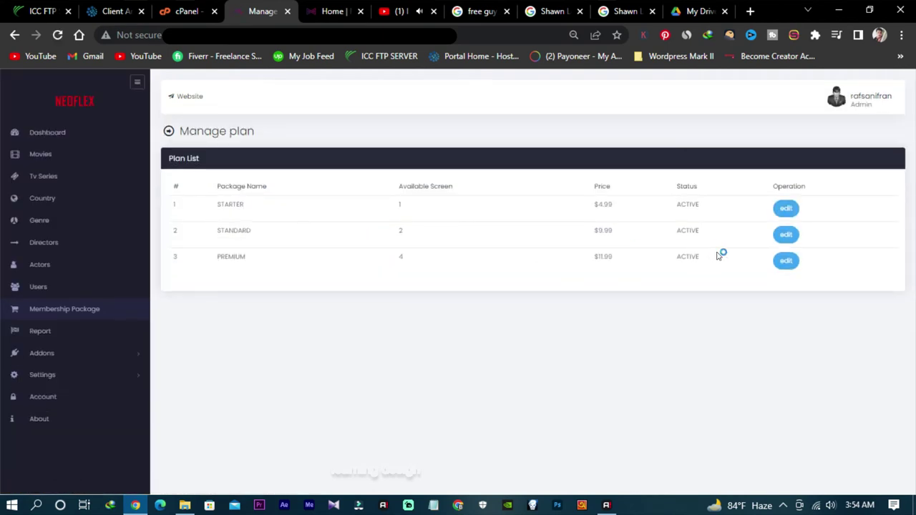
Step: Rename the STANDARD plan to HD Pro and reprice it from 9.99 to 7.99
{"action": "left_click", "coordinate": [795, 242]}
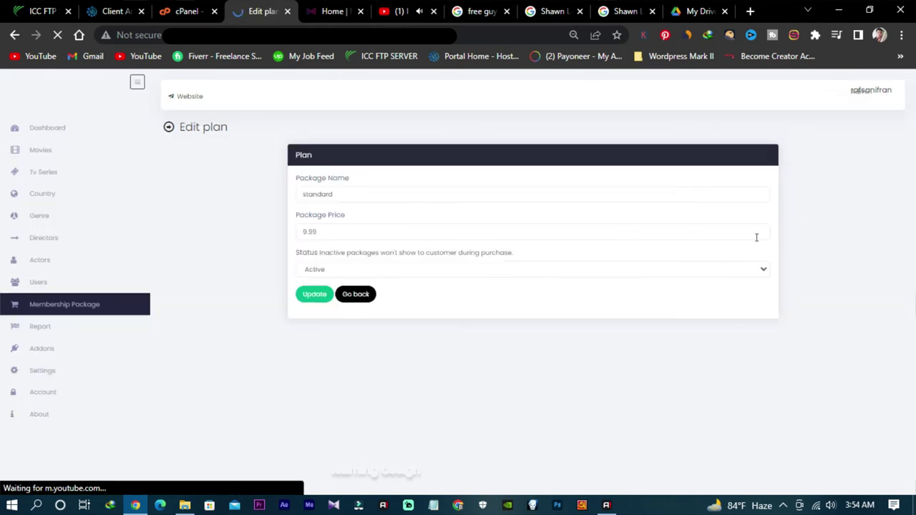
{"action": "left_click", "coordinate": [349, 196]}
{"action": "double_click", "coordinate": [340, 192]}
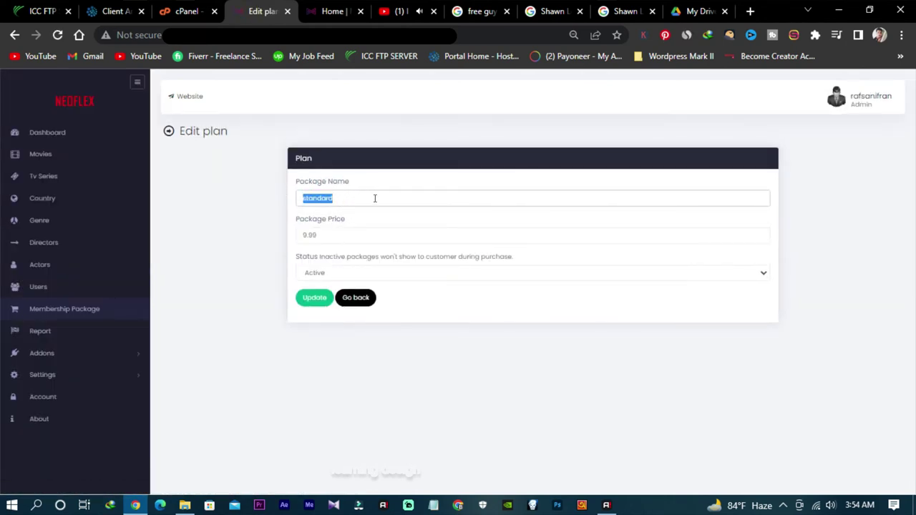
{"action": "type", "text": "Pro"}
{"action": "key", "text": "BackSpace"}
{"action": "key", "text": "BackSpace"}
{"action": "key", "text": "BackSpace"}
{"action": "type", "text": "H"}
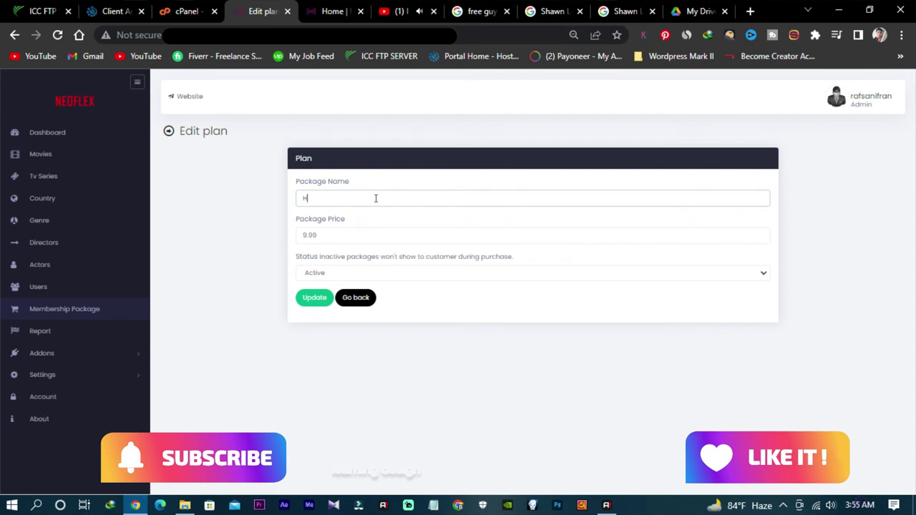
{"action": "type", "text": "D Pro"}
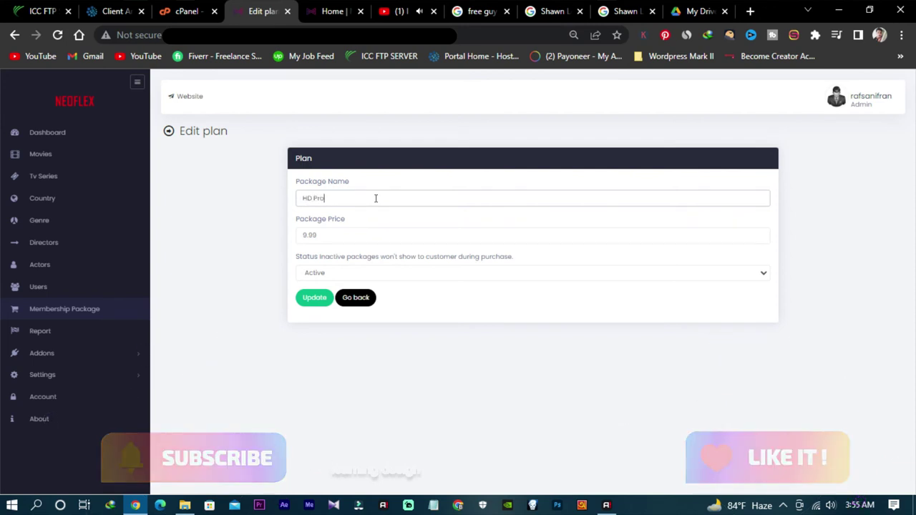
{"action": "left_click_drag", "start_coordinate": [402, 233], "coordinate": [265, 230]}
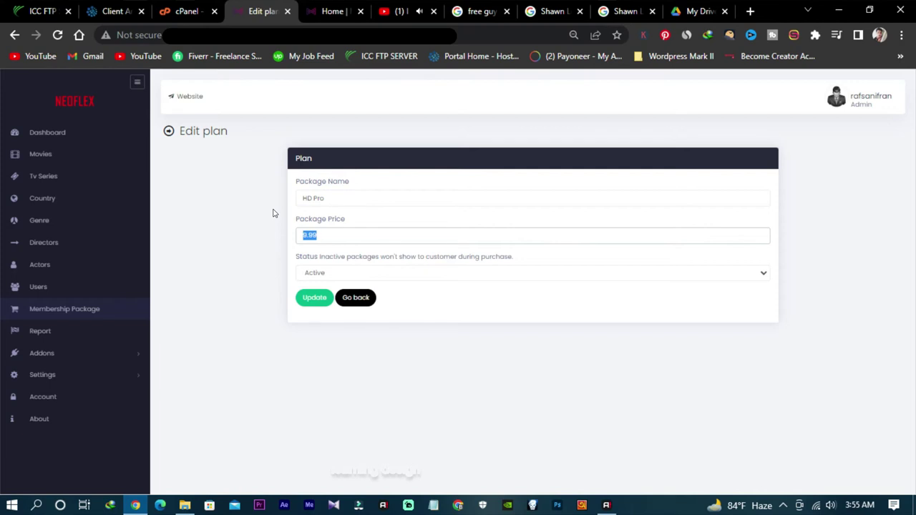
{"action": "type", "text": "8"}
{"action": "left_click", "coordinate": [315, 300]}
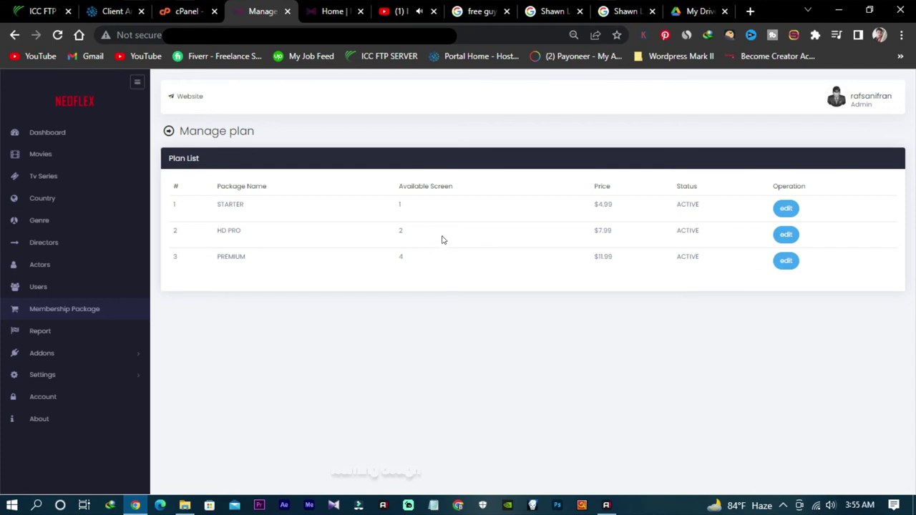
Step: Expand the Addons section in the sidebar and open Available Addons
{"action": "left_click", "coordinate": [54, 358]}
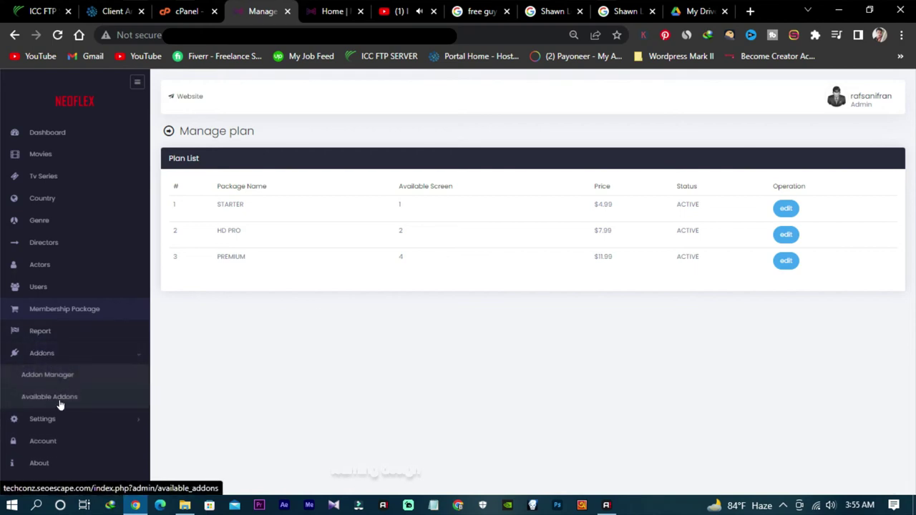
{"action": "left_click", "coordinate": [65, 399]}
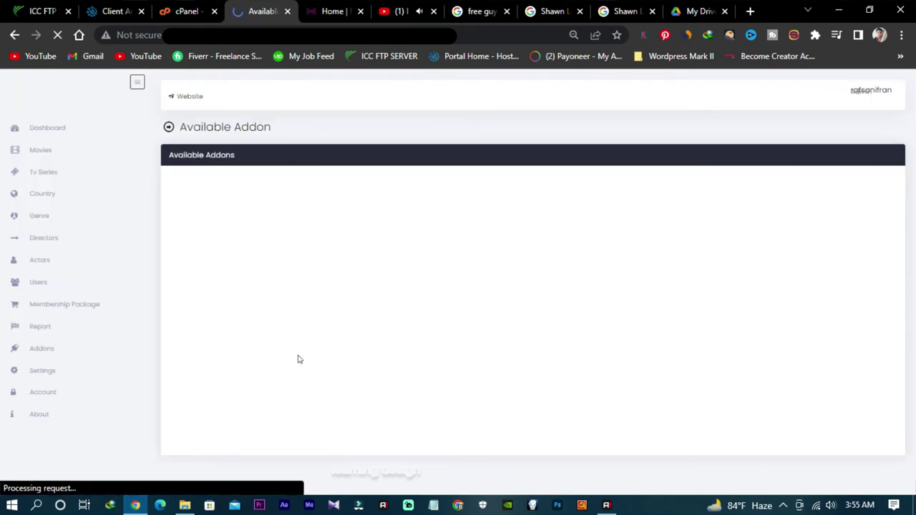
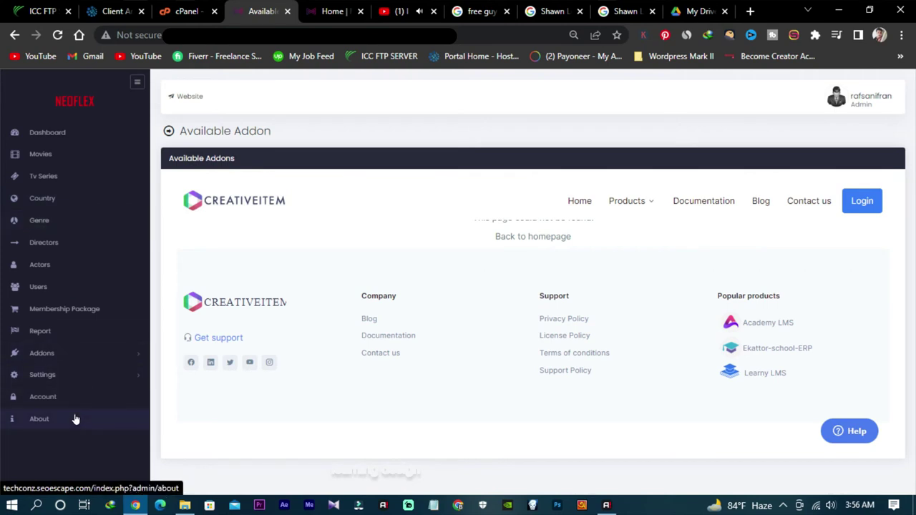
Step: View the admin Home - Summary, then the Neoflex site home page featuring Free Guy
{"action": "left_click", "coordinate": [40, 135]}
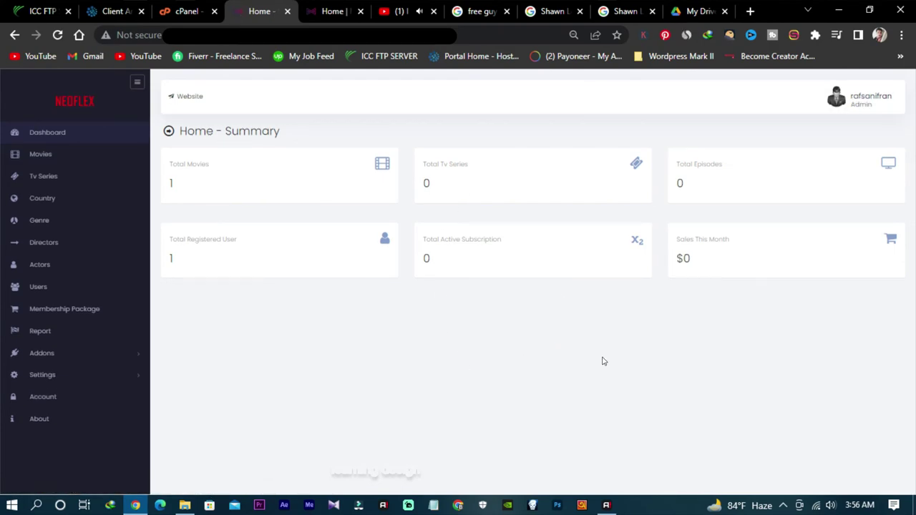
{"action": "left_click", "coordinate": [335, 16]}
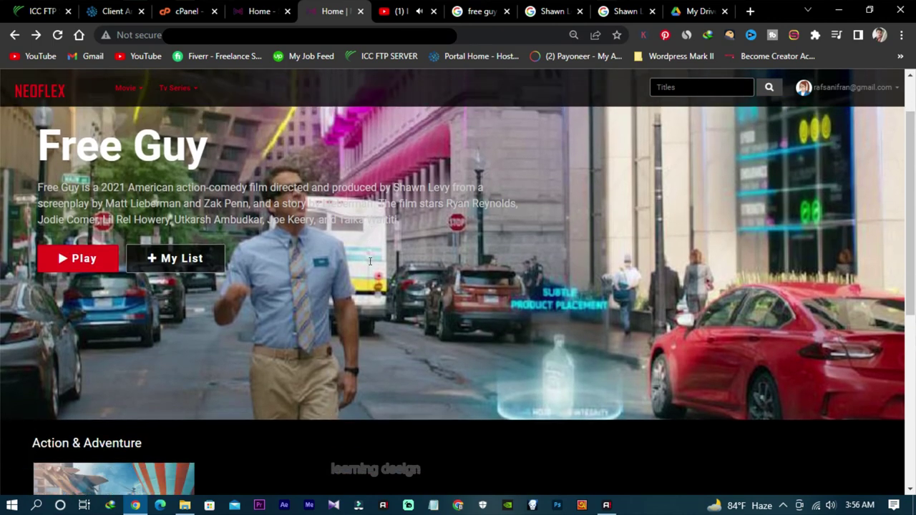
{"action": "scroll", "coordinate": [370, 262], "scroll_direction": "down", "scroll_amount": 3}
{"action": "scroll", "coordinate": [300, 375], "scroll_direction": "up", "scroll_amount": 3}
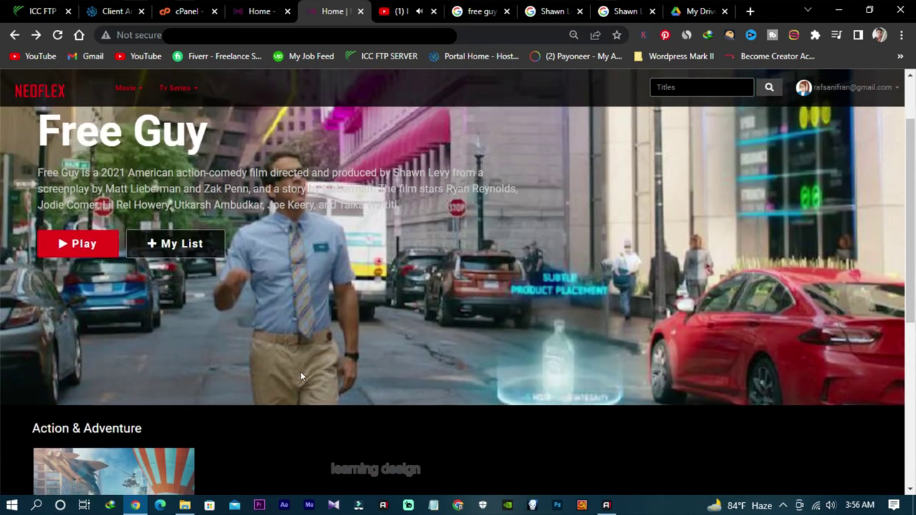
{"action": "scroll", "coordinate": [301, 376], "scroll_direction": "up", "scroll_amount": 1}
Step: Search Google for 'neoflex movie subscription portal cms' and open its CodeCanyon product page
{"action": "left_click", "coordinate": [472, 11]}
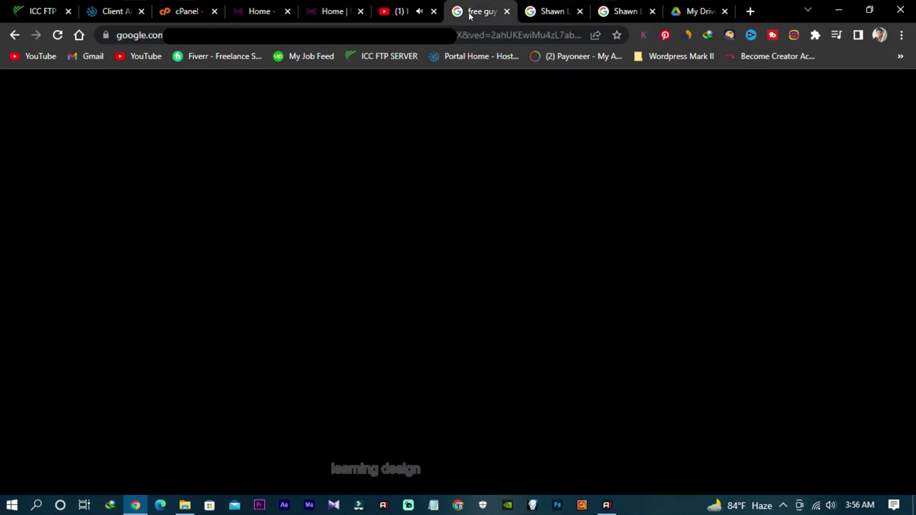
{"action": "left_click", "coordinate": [22, 88]}
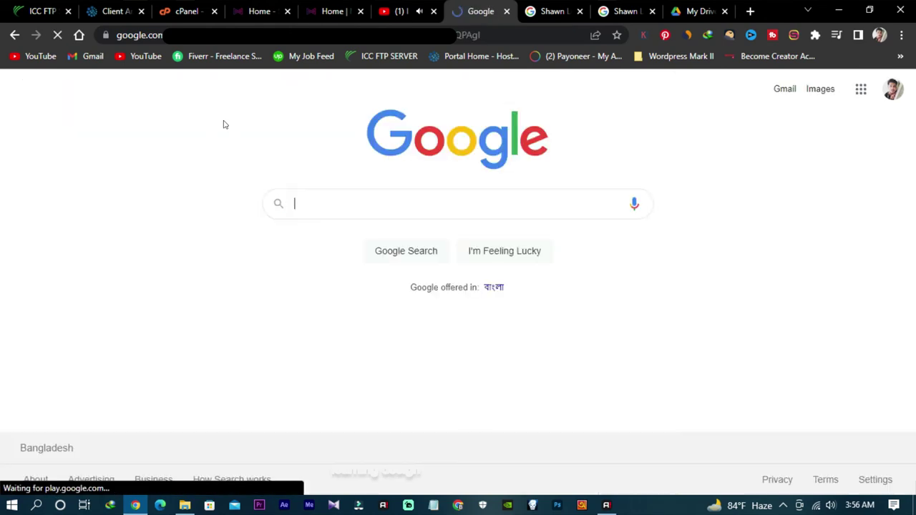
{"action": "left_click", "coordinate": [326, 191]}
{"action": "type", "text": "neo"}
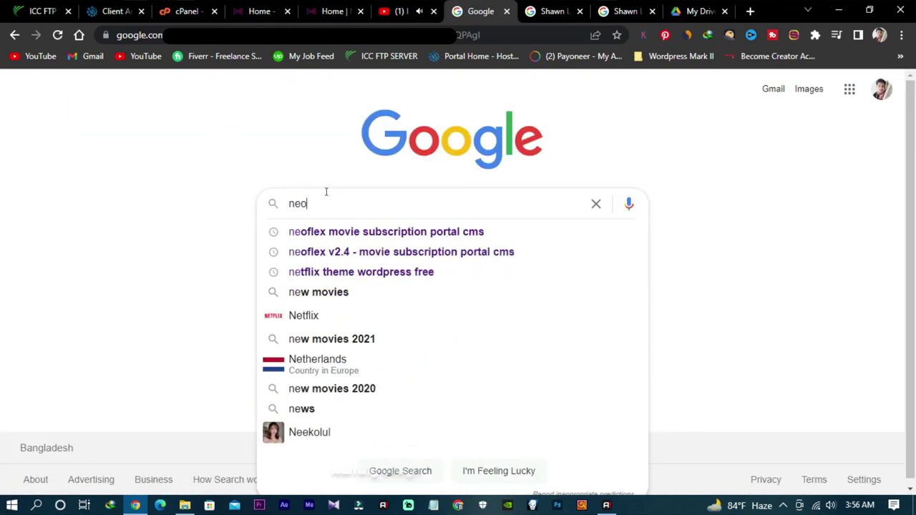
{"action": "type", "text": "flex"}
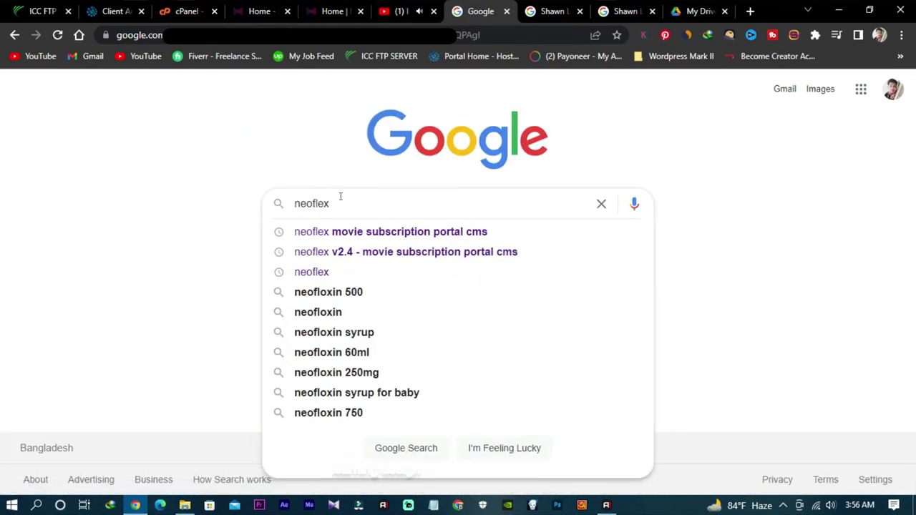
{"action": "left_click", "coordinate": [345, 232]}
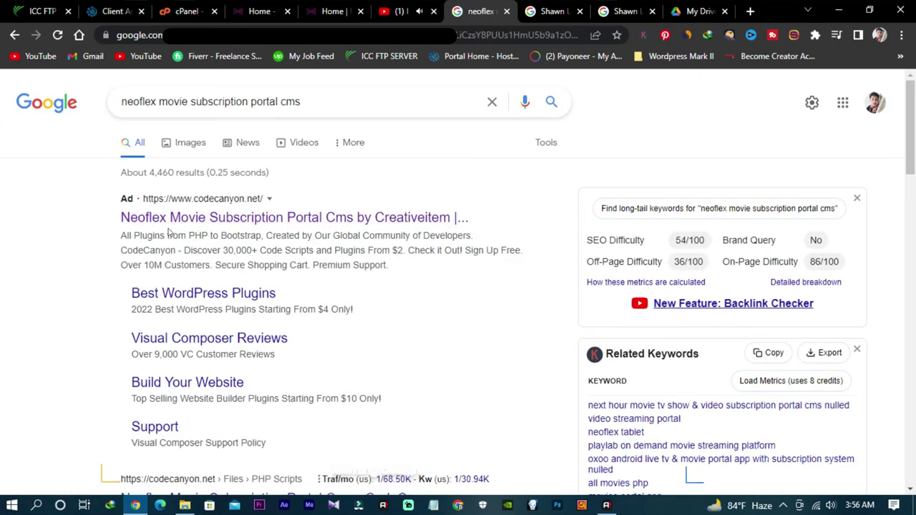
{"action": "scroll", "coordinate": [217, 300], "scroll_direction": "down", "scroll_amount": 3}
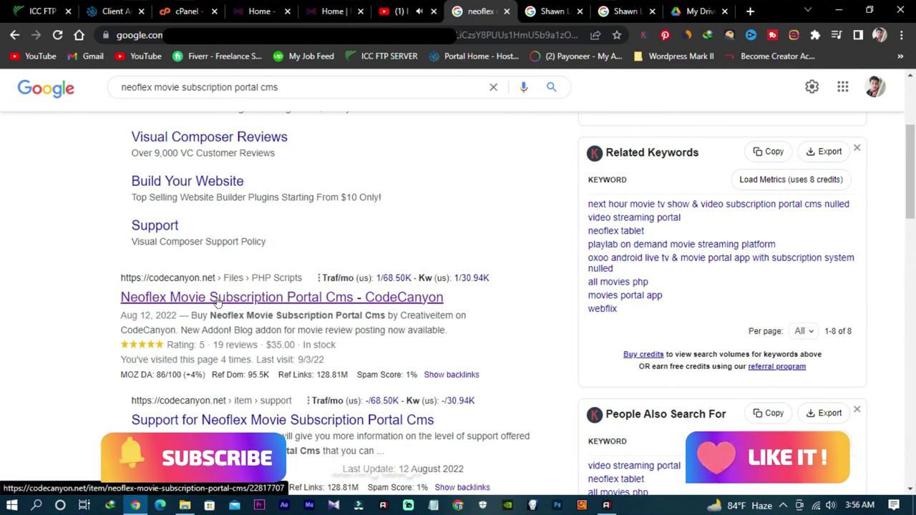
{"action": "left_click", "coordinate": [217, 301]}
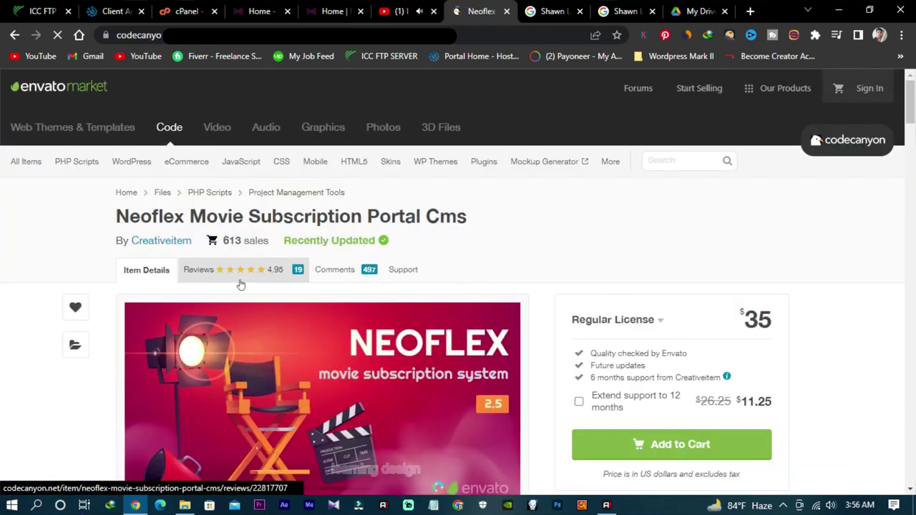
Step: Launch the Neoflex live demo from CodeCanyon, passing the reCAPTCHA check
{"action": "scroll", "coordinate": [325, 272], "scroll_direction": "down", "scroll_amount": 2}
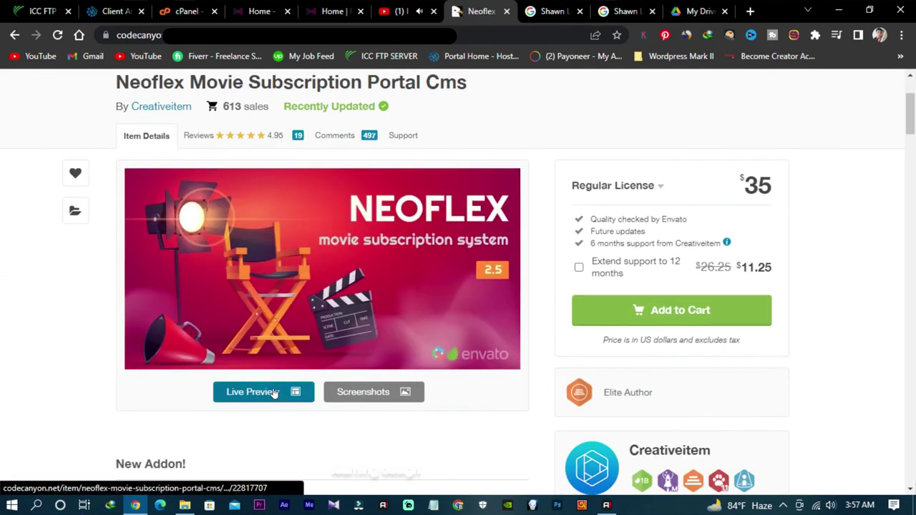
{"action": "left_click", "coordinate": [278, 391]}
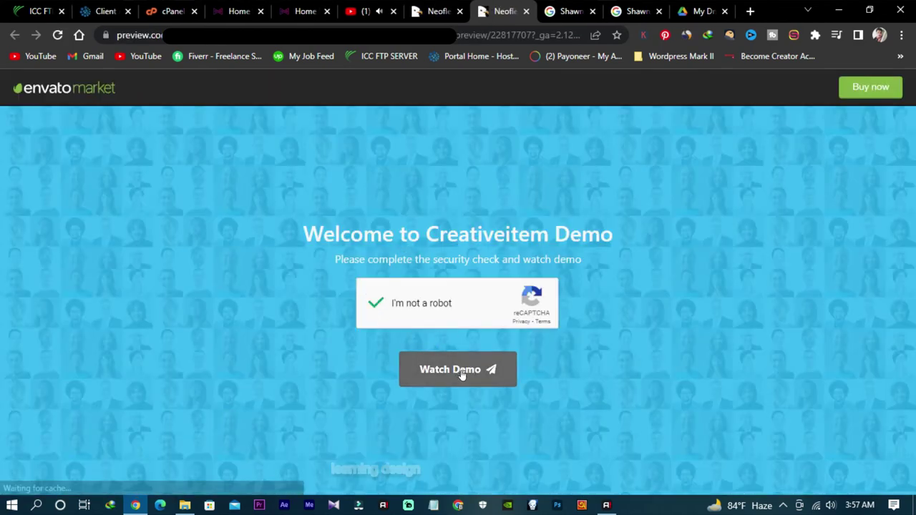
{"action": "left_click", "coordinate": [458, 371]}
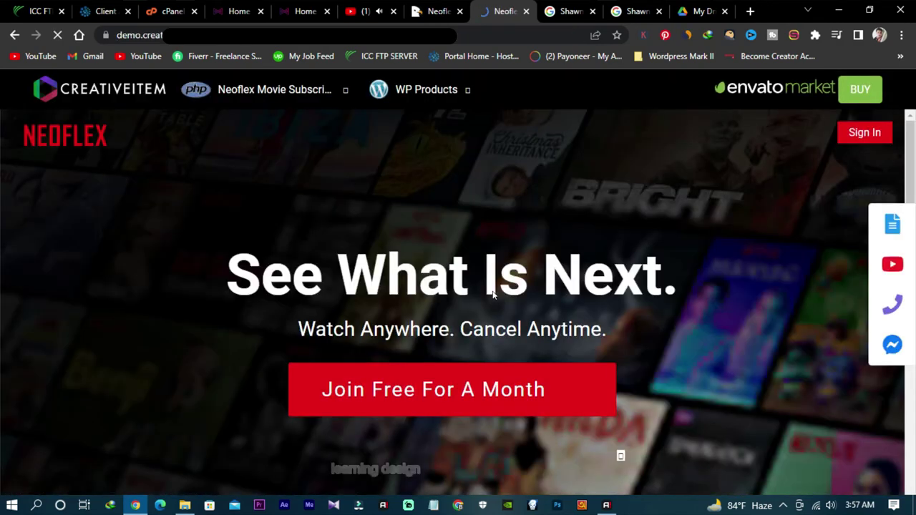
Step: Browse the landing page's Watch From Anywhere panel and Pricing Packages plan table
{"action": "scroll", "coordinate": [682, 299], "scroll_direction": "down", "scroll_amount": 3}
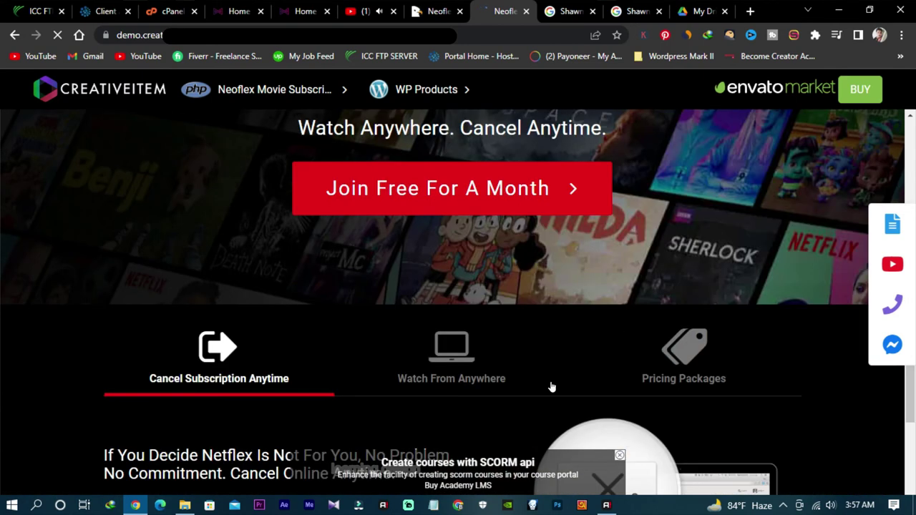
{"action": "scroll", "coordinate": [716, 366], "scroll_direction": "up", "scroll_amount": 1}
{"action": "scroll", "coordinate": [716, 365], "scroll_direction": "up", "scroll_amount": 1}
{"action": "scroll", "coordinate": [717, 366], "scroll_direction": "down", "scroll_amount": 1}
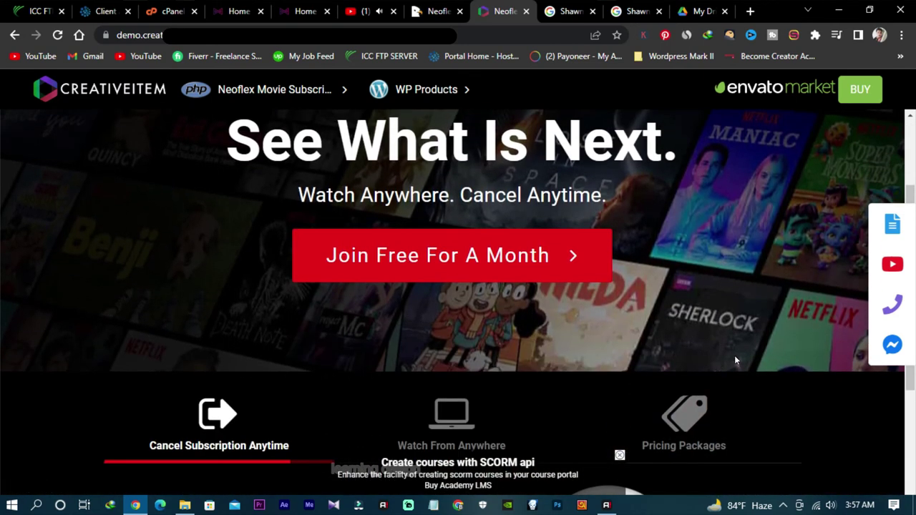
{"action": "scroll", "coordinate": [738, 357], "scroll_direction": "down", "scroll_amount": 4}
{"action": "scroll", "coordinate": [679, 400], "scroll_direction": "down", "scroll_amount": 1}
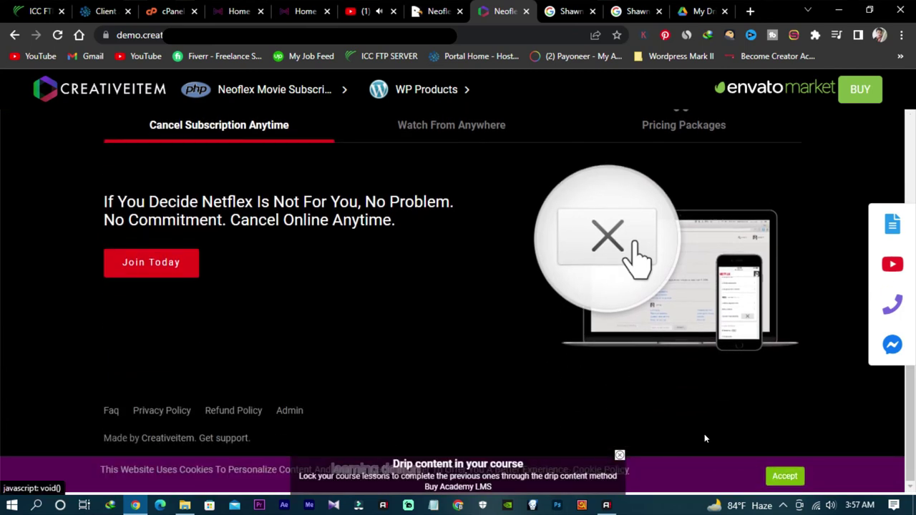
{"action": "left_click", "coordinate": [432, 127]}
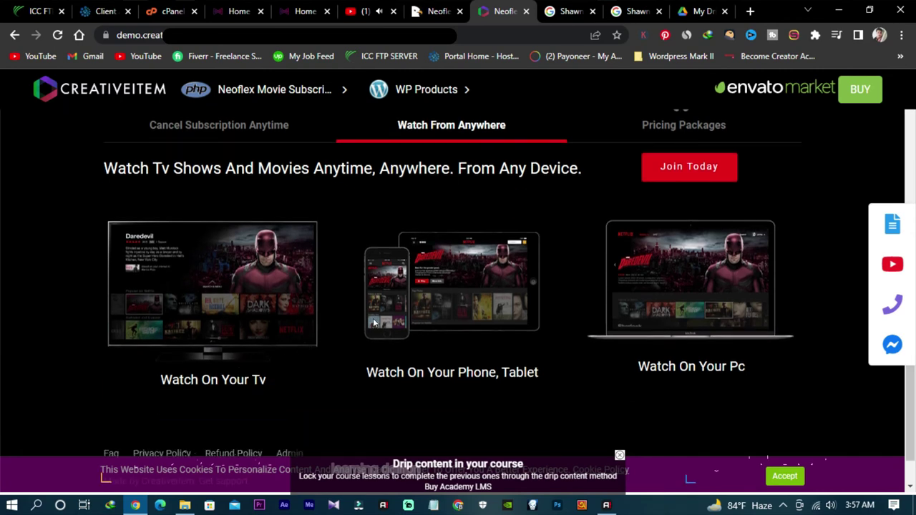
{"action": "scroll", "coordinate": [558, 307], "scroll_direction": "up", "scroll_amount": 1}
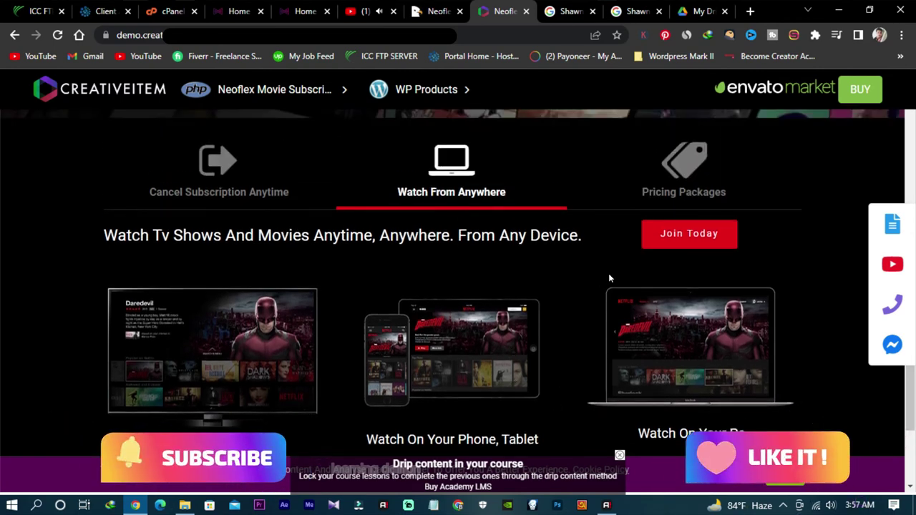
{"action": "left_click", "coordinate": [675, 194]}
{"action": "scroll", "coordinate": [611, 260], "scroll_direction": "down", "scroll_amount": 2}
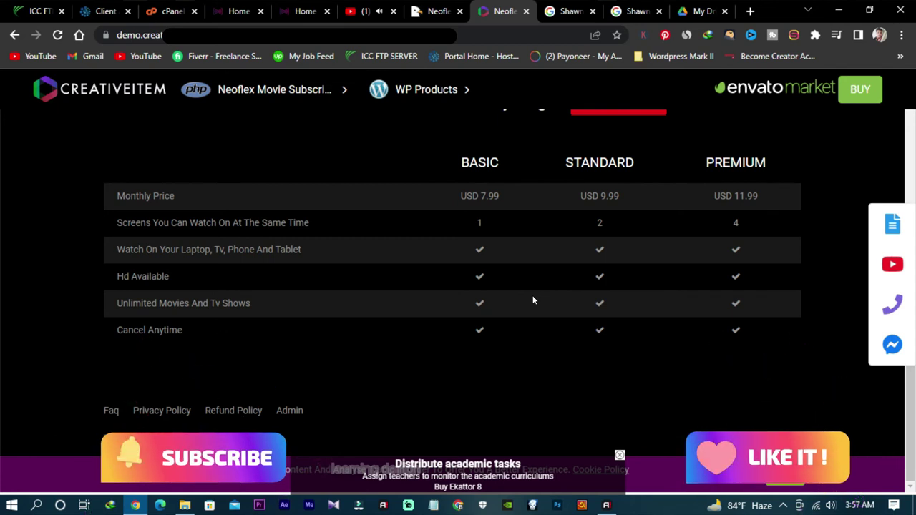
{"action": "scroll", "coordinate": [532, 300], "scroll_direction": "up", "scroll_amount": 1}
{"action": "scroll", "coordinate": [611, 319], "scroll_direction": "down", "scroll_amount": 1}
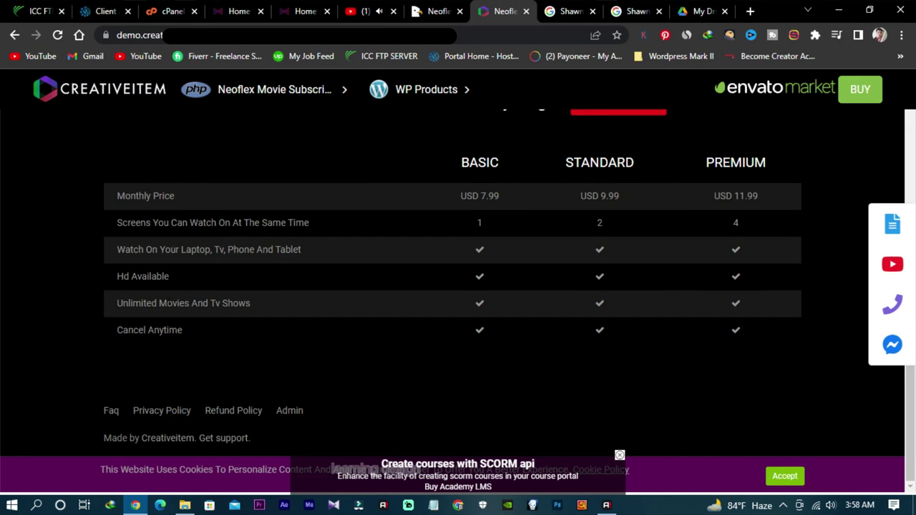
{"action": "left_click_drag", "start_coordinate": [522, 211], "coordinate": [747, 328]}
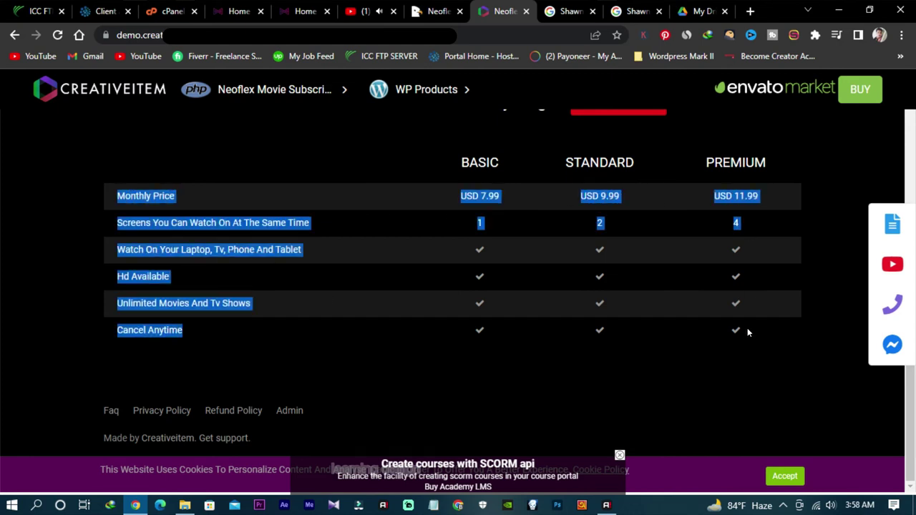
{"action": "left_click", "coordinate": [746, 337]}
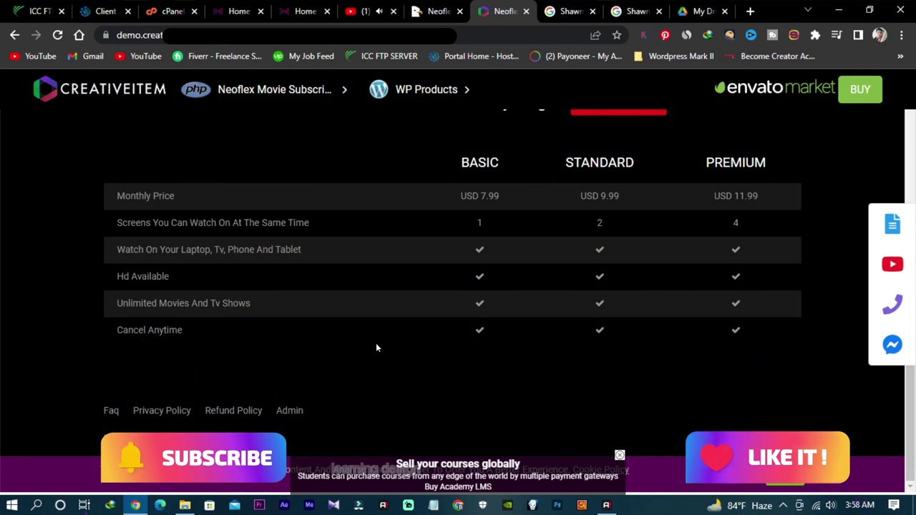
Step: Revisit the Watch From Anywhere and Cancel Subscription Anytime panels, then return to the hero
{"action": "scroll", "coordinate": [358, 349], "scroll_direction": "up", "scroll_amount": 3}
{"action": "scroll", "coordinate": [367, 353], "scroll_direction": "down", "scroll_amount": 1}
{"action": "left_click", "coordinate": [452, 229]}
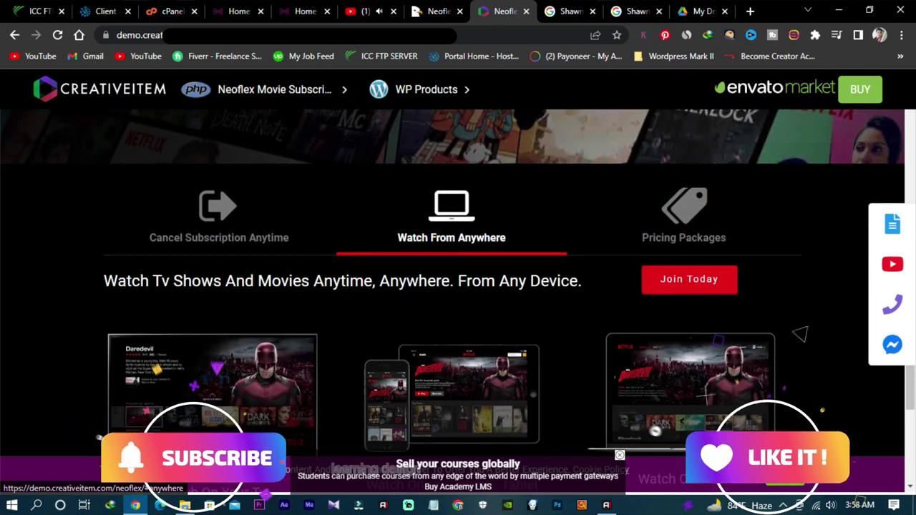
{"action": "scroll", "coordinate": [478, 298], "scroll_direction": "down", "scroll_amount": 2}
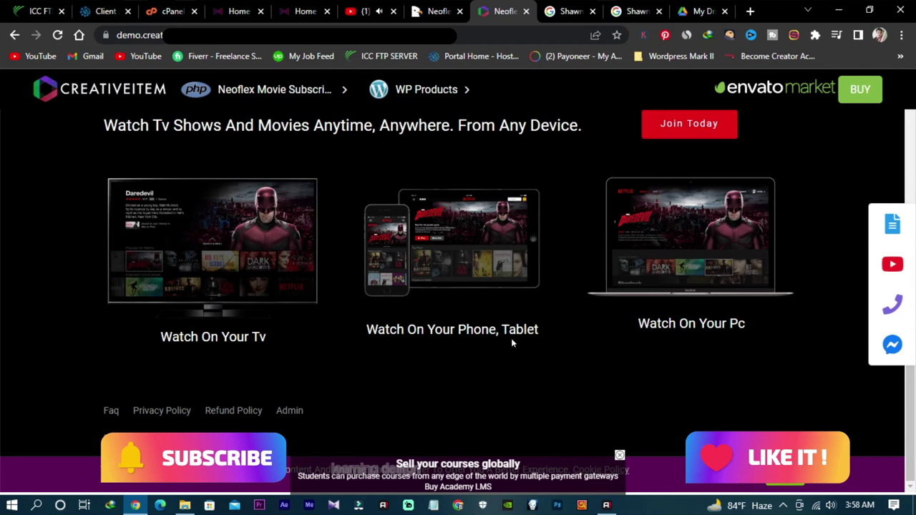
{"action": "scroll", "coordinate": [517, 310], "scroll_direction": "up", "scroll_amount": 1}
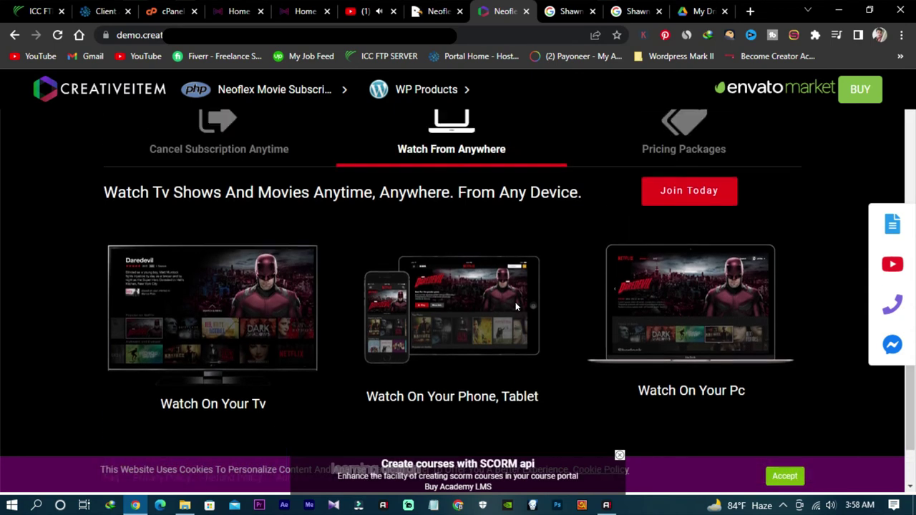
{"action": "scroll", "coordinate": [503, 307], "scroll_direction": "up", "scroll_amount": 1}
{"action": "scroll", "coordinate": [503, 307], "scroll_direction": "down", "scroll_amount": 2}
{"action": "scroll", "coordinate": [503, 307], "scroll_direction": "up", "scroll_amount": 1}
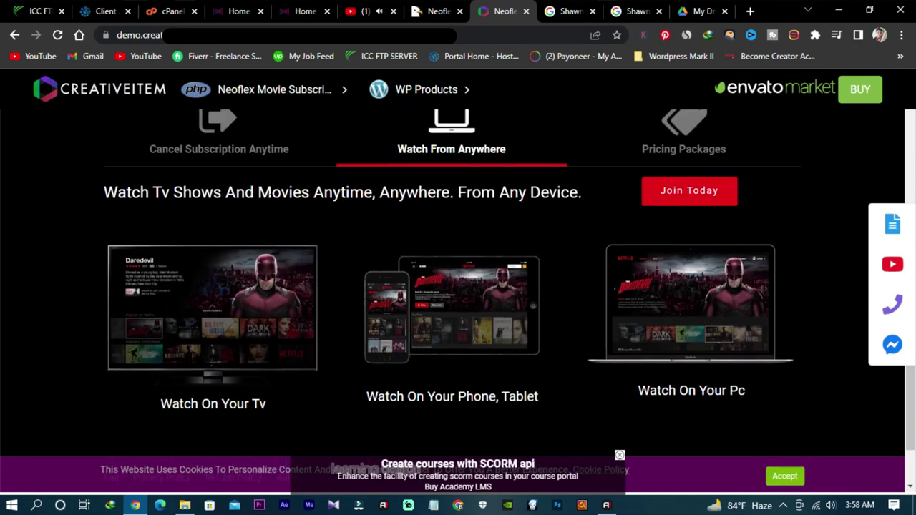
{"action": "left_click", "coordinate": [208, 150]}
{"action": "scroll", "coordinate": [373, 285], "scroll_direction": "down", "scroll_amount": 1}
{"action": "scroll", "coordinate": [373, 285], "scroll_direction": "up", "scroll_amount": 2}
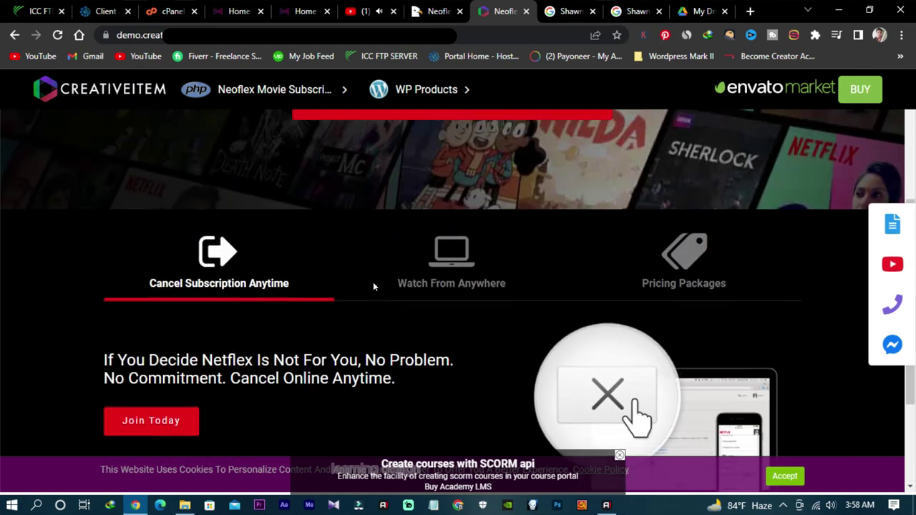
{"action": "scroll", "coordinate": [373, 289], "scroll_direction": "up", "scroll_amount": 3}
{"action": "scroll", "coordinate": [373, 289], "scroll_direction": "down", "scroll_amount": 5}
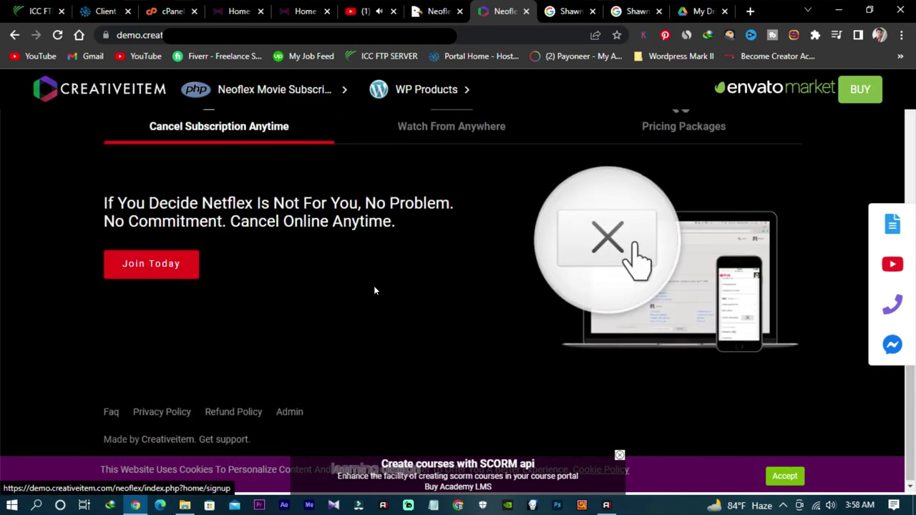
{"action": "scroll", "coordinate": [374, 290], "scroll_direction": "up", "scroll_amount": 2}
{"action": "scroll", "coordinate": [373, 289], "scroll_direction": "down", "scroll_amount": 2}
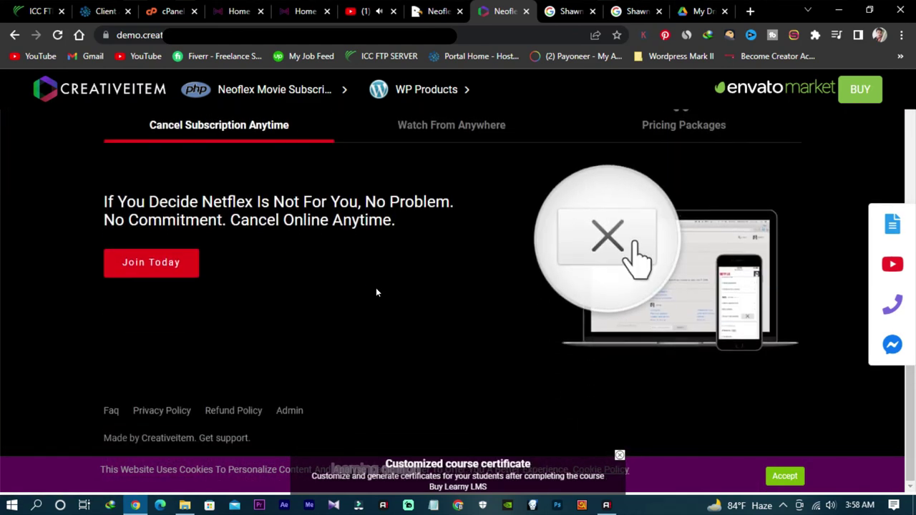
{"action": "scroll", "coordinate": [376, 292], "scroll_direction": "up", "scroll_amount": 1}
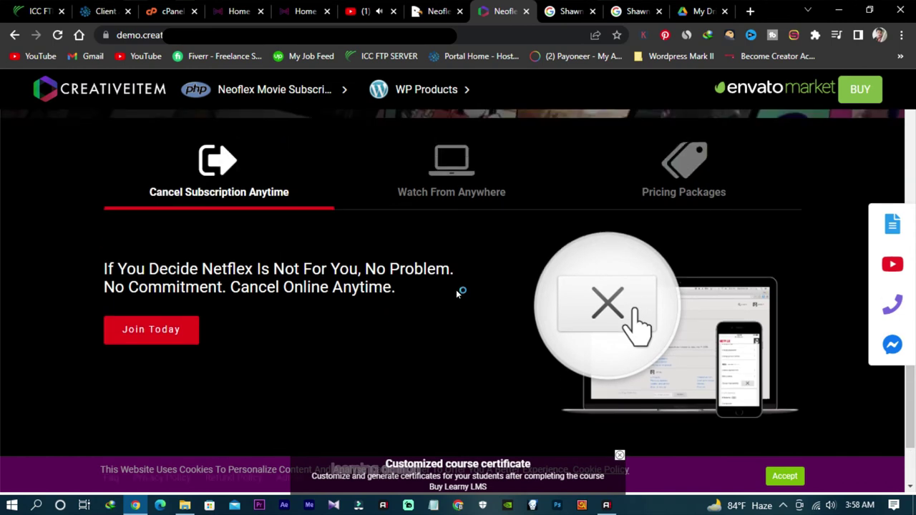
{"action": "scroll", "coordinate": [456, 293], "scroll_direction": "down", "scroll_amount": 1}
{"action": "scroll", "coordinate": [434, 296], "scroll_direction": "up", "scroll_amount": 6}
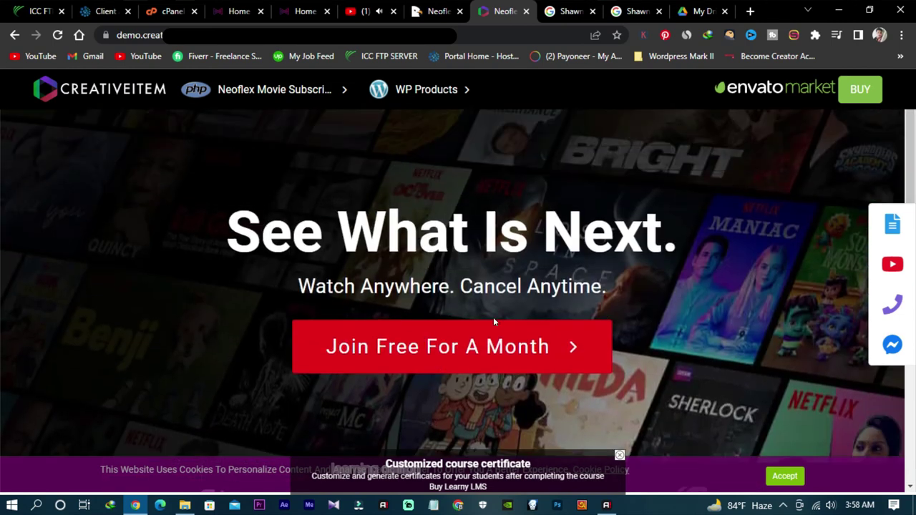
{"action": "scroll", "coordinate": [611, 329], "scroll_direction": "down", "scroll_amount": 4}
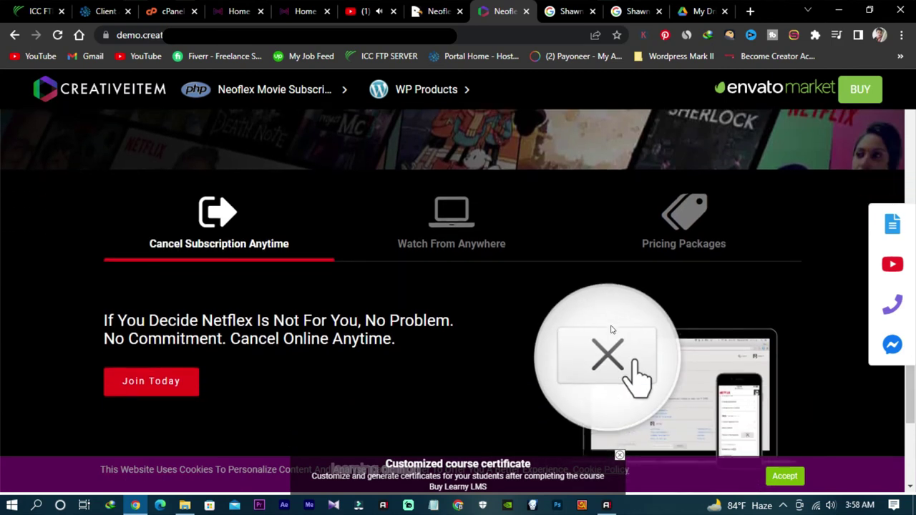
{"action": "scroll", "coordinate": [573, 327], "scroll_direction": "down", "scroll_amount": 2}
{"action": "scroll", "coordinate": [394, 325], "scroll_direction": "up", "scroll_amount": 6}
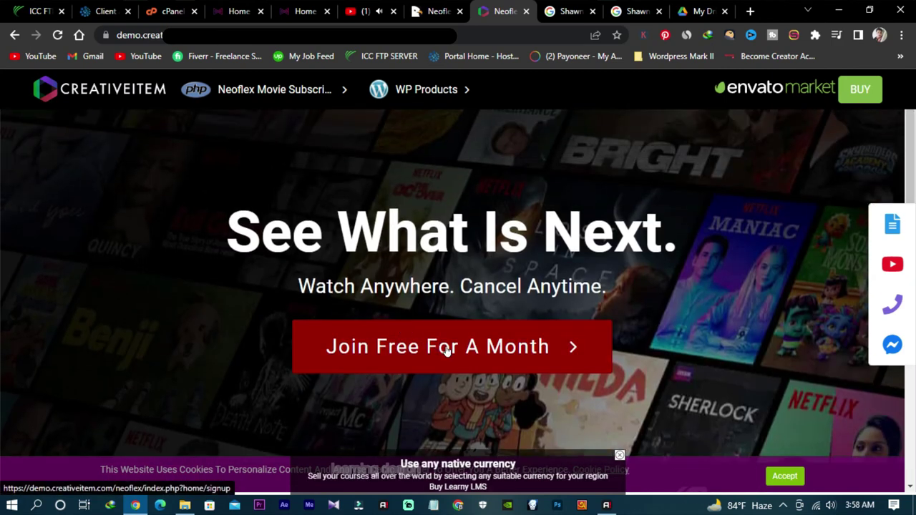
Step: From Join Free For A Month, enter an e-mail address and password and register
{"action": "left_click", "coordinate": [446, 349]}
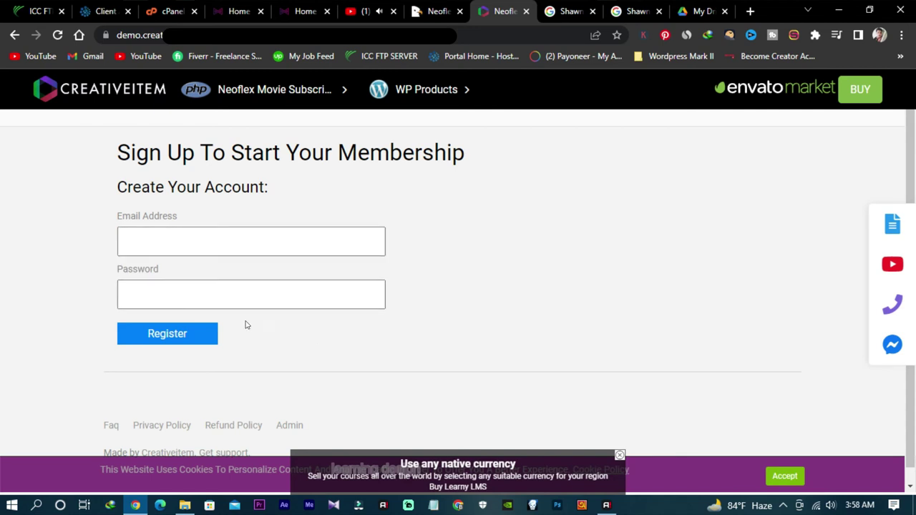
{"action": "left_click", "coordinate": [216, 241]}
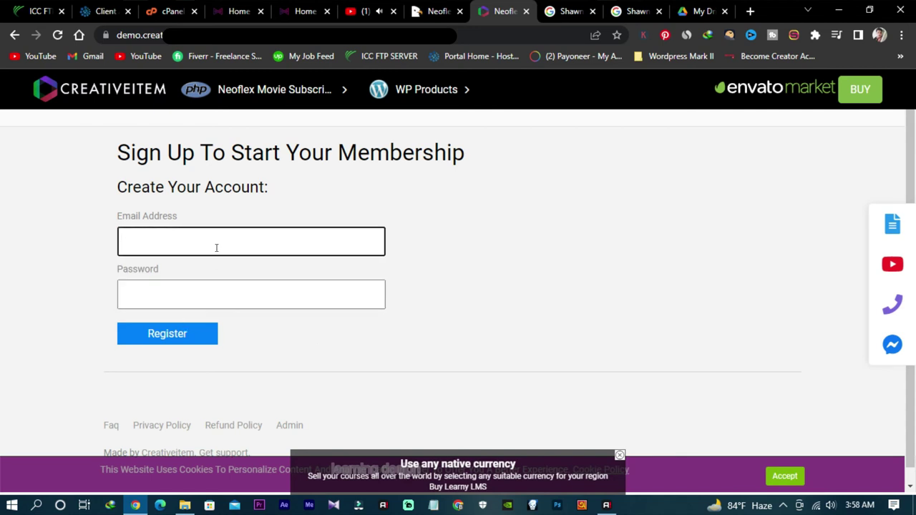
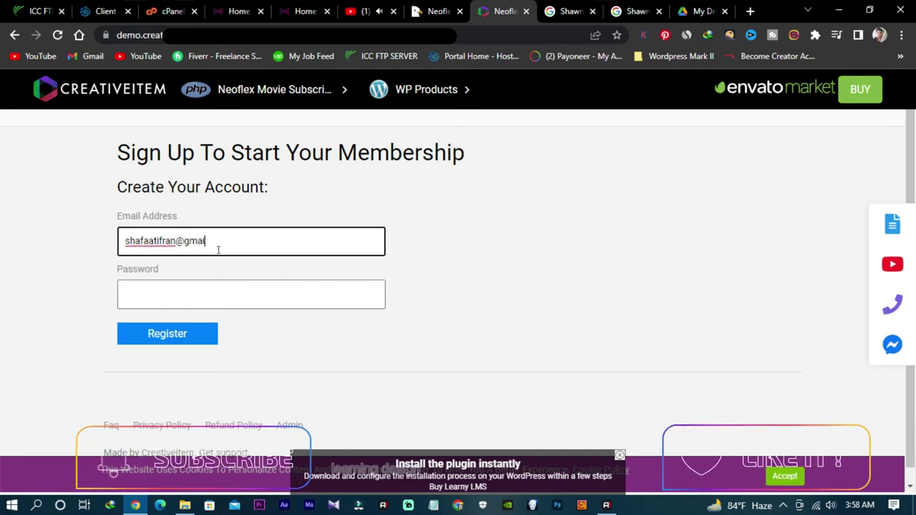
{"action": "left_click", "coordinate": [245, 296]}
{"action": "type", "text": "123"}
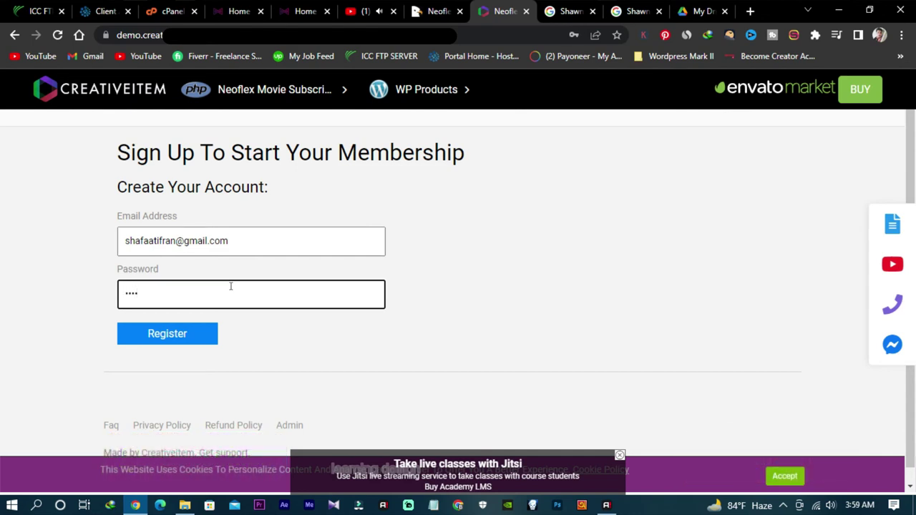
{"action": "left_click", "coordinate": [184, 335]}
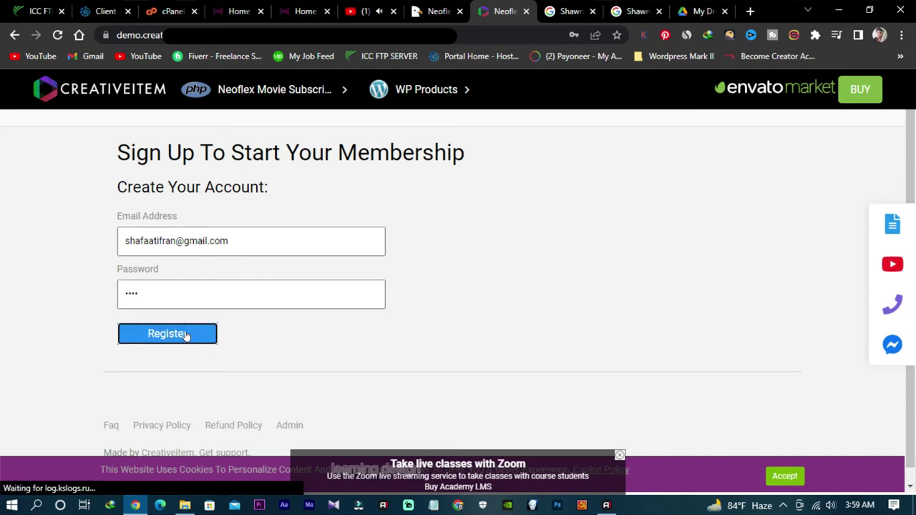
Step: Open the new user's Account page from the profile menu, showing inactive membership, and check the Movie menu
{"action": "scroll", "coordinate": [323, 262], "scroll_direction": "down", "scroll_amount": 2}
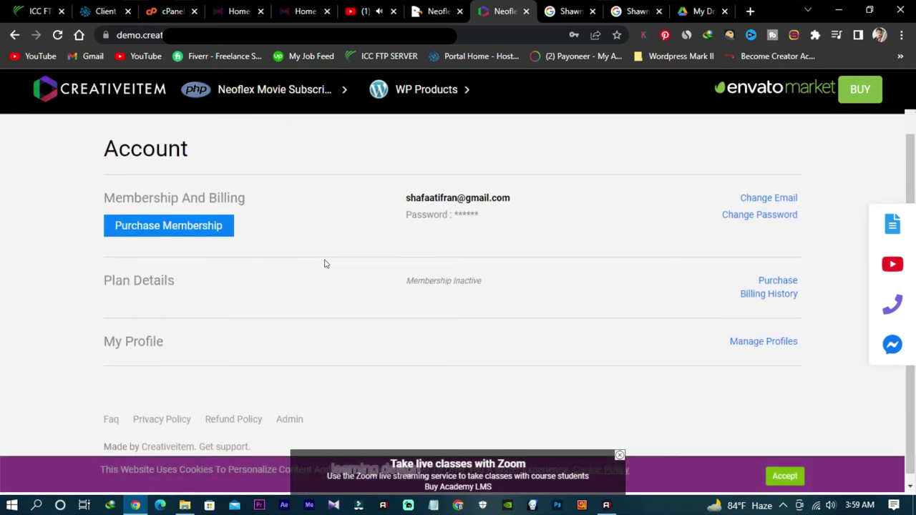
{"action": "scroll", "coordinate": [326, 265], "scroll_direction": "down", "scroll_amount": 1}
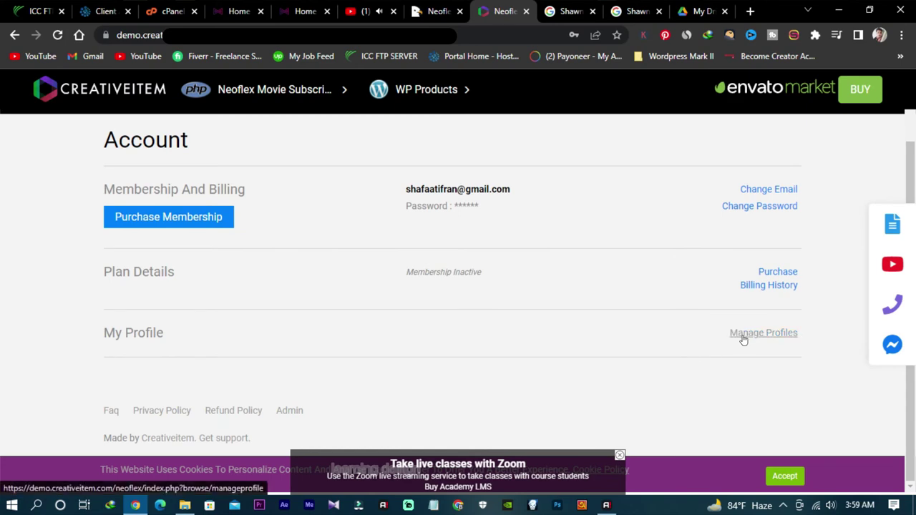
{"action": "scroll", "coordinate": [549, 291], "scroll_direction": "up", "scroll_amount": 3}
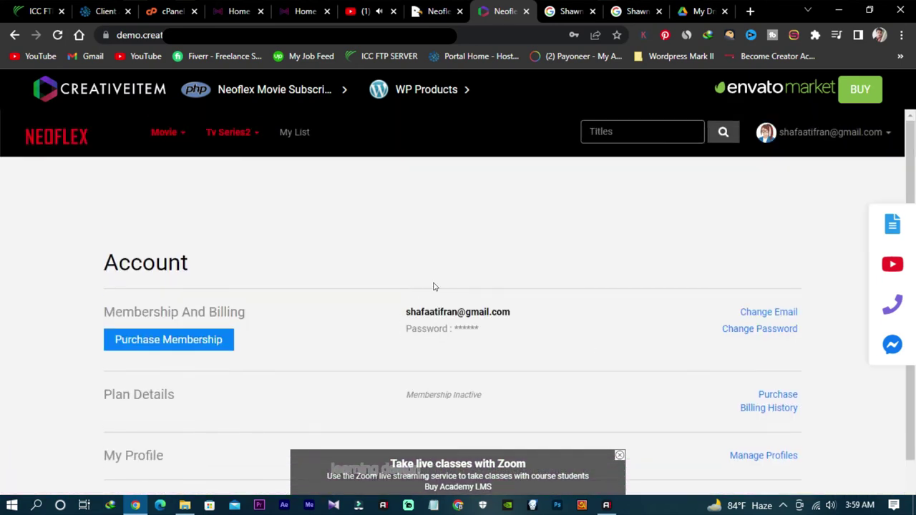
{"action": "left_click", "coordinate": [156, 134]}
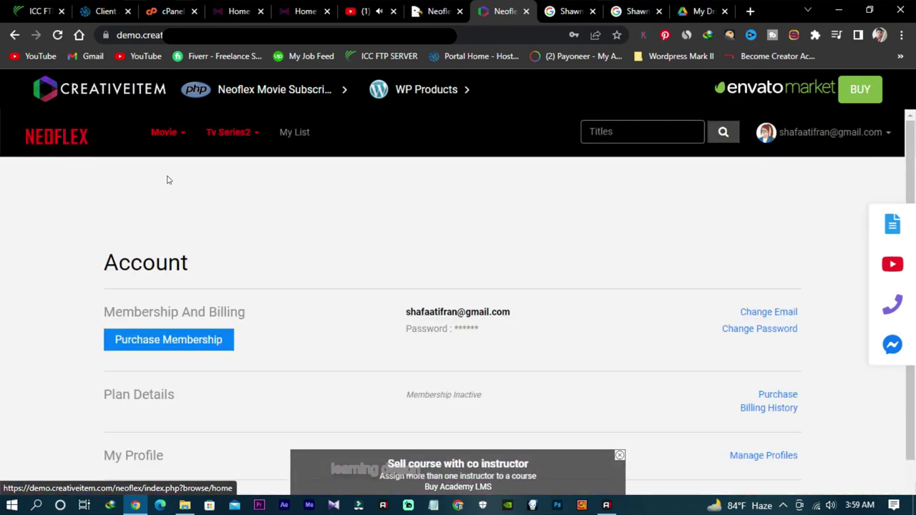
{"action": "scroll", "coordinate": [222, 206], "scroll_direction": "down", "scroll_amount": 2}
{"action": "scroll", "coordinate": [265, 219], "scroll_direction": "up", "scroll_amount": 1}
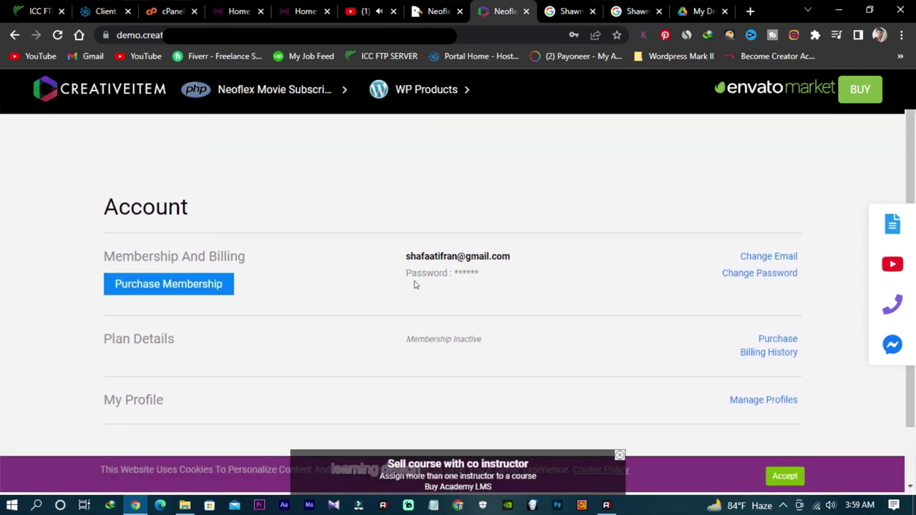
{"action": "scroll", "coordinate": [463, 283], "scroll_direction": "up", "scroll_amount": 1}
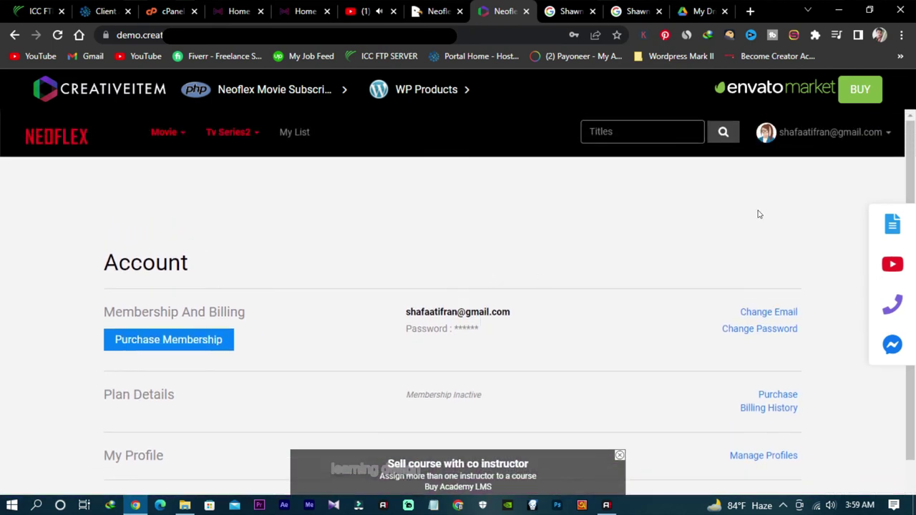
{"action": "left_click", "coordinate": [843, 139]}
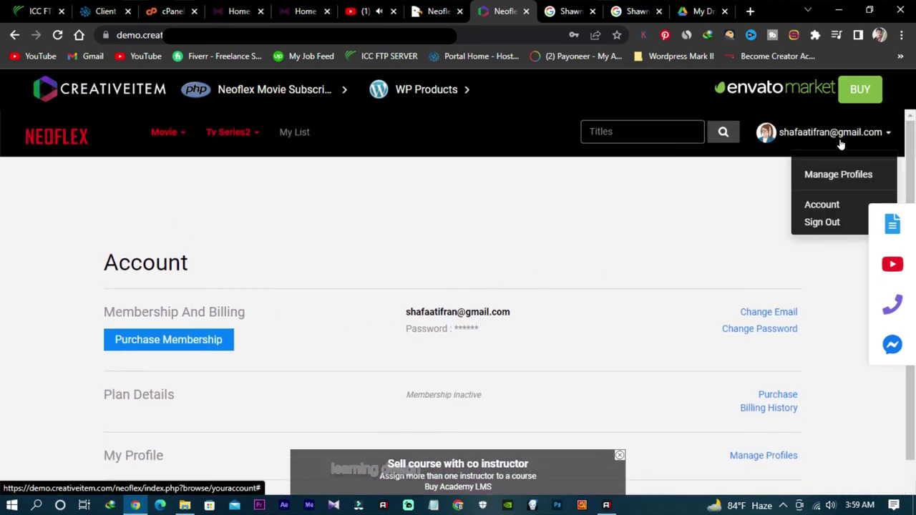
{"action": "left_click", "coordinate": [823, 206]}
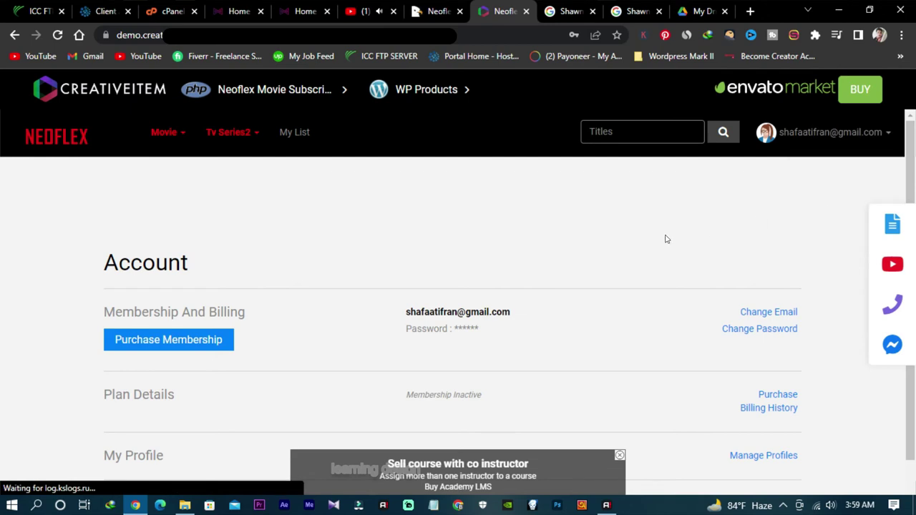
{"action": "left_click", "coordinate": [170, 138]}
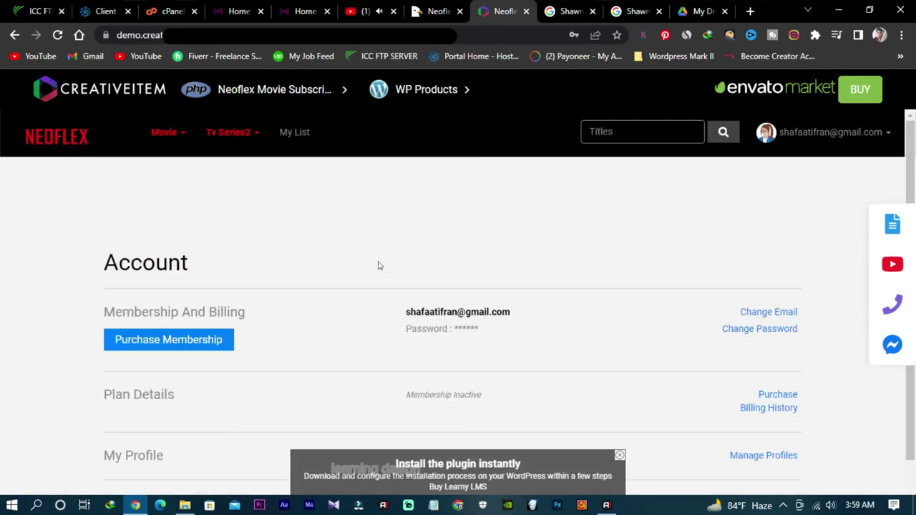
{"action": "scroll", "coordinate": [296, 331], "scroll_direction": "down", "scroll_amount": 1}
Step: Open Purchase Membership and proceed to payment for the Basic €7.99 package
{"action": "left_click", "coordinate": [171, 282]}
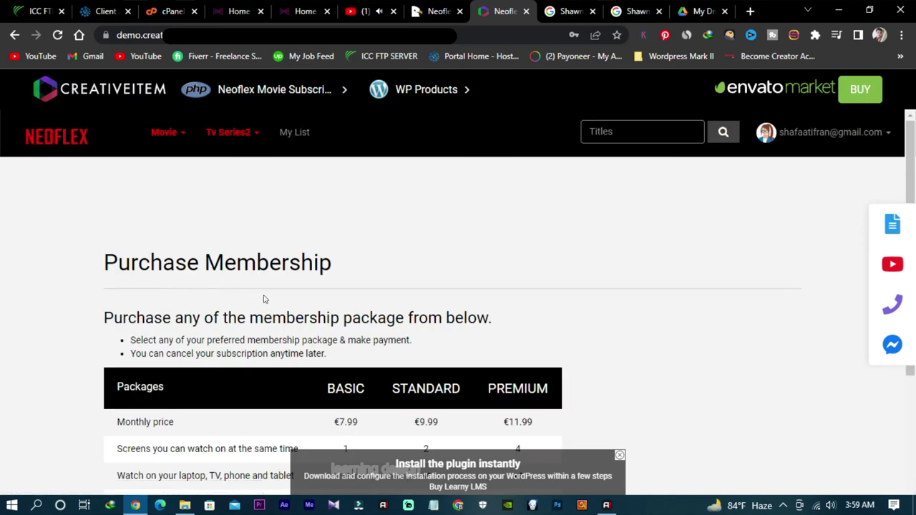
{"action": "scroll", "coordinate": [265, 298], "scroll_direction": "down", "scroll_amount": 3}
{"action": "scroll", "coordinate": [289, 307], "scroll_direction": "up", "scroll_amount": 3}
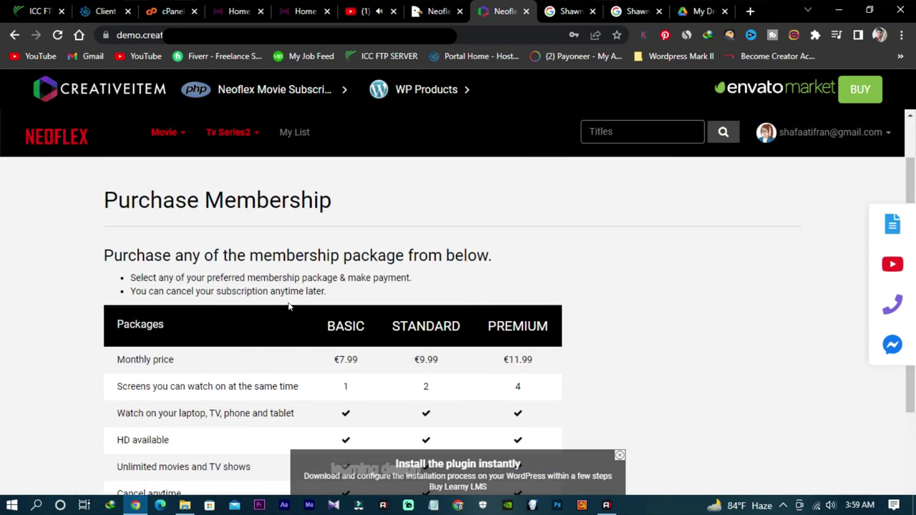
{"action": "scroll", "coordinate": [289, 307], "scroll_direction": "down", "scroll_amount": 3}
{"action": "scroll", "coordinate": [405, 324], "scroll_direction": "down", "scroll_amount": 1}
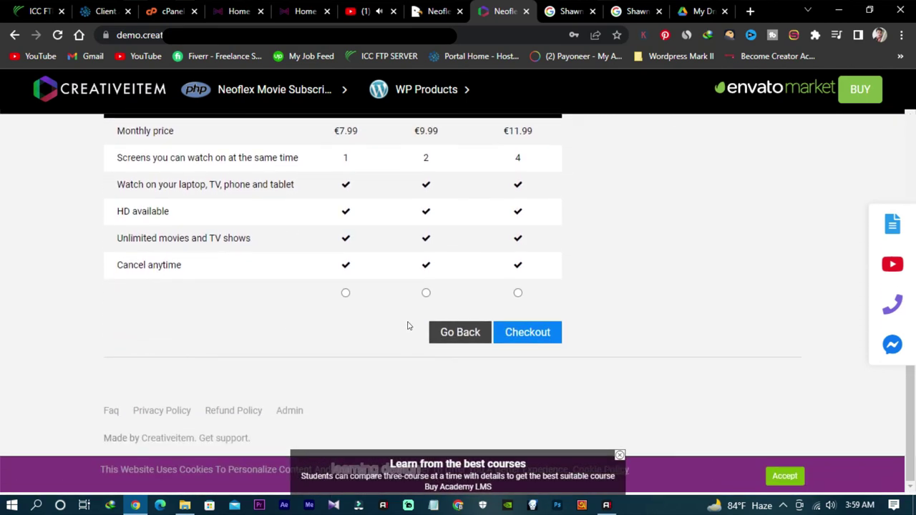
{"action": "scroll", "coordinate": [407, 323], "scroll_direction": "up", "scroll_amount": 1}
{"action": "scroll", "coordinate": [394, 324], "scroll_direction": "down", "scroll_amount": 1}
{"action": "left_click", "coordinate": [508, 333]}
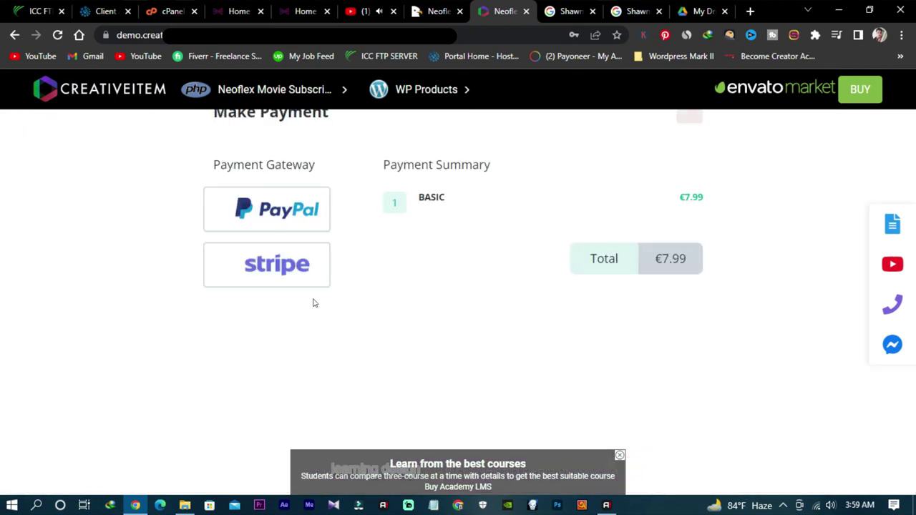
{"action": "scroll", "coordinate": [375, 305], "scroll_direction": "up", "scroll_amount": 1}
{"action": "scroll", "coordinate": [411, 311], "scroll_direction": "down", "scroll_amount": 1}
{"action": "scroll", "coordinate": [411, 311], "scroll_direction": "up", "scroll_amount": 1}
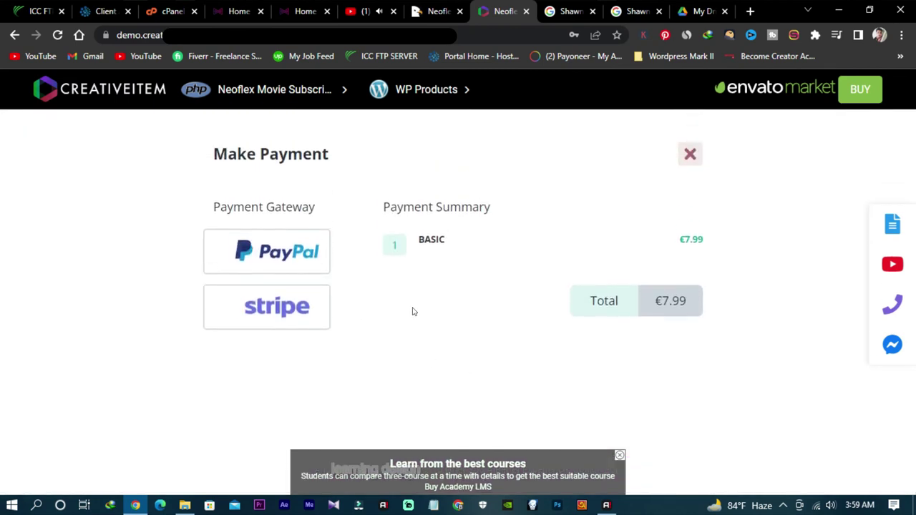
{"action": "scroll", "coordinate": [412, 311], "scroll_direction": "down", "scroll_amount": 1}
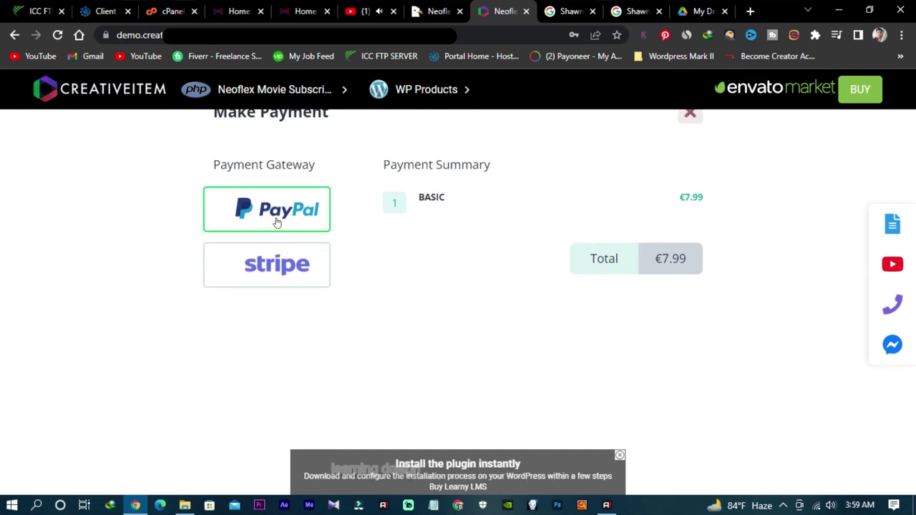
{"action": "scroll", "coordinate": [458, 246], "scroll_direction": "up", "scroll_amount": 1}
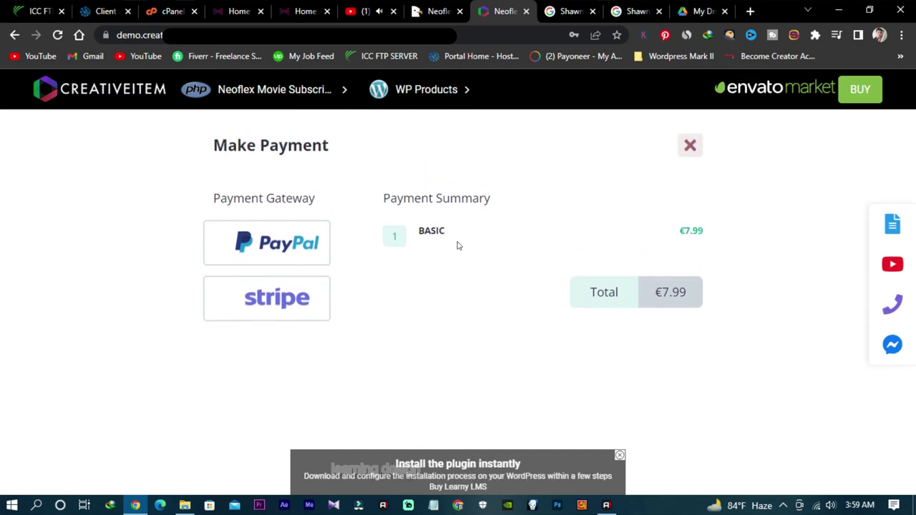
Step: Choose PayPal and open its 7.99 EUR checkout, then return to the payment summary
{"action": "left_click", "coordinate": [274, 254]}
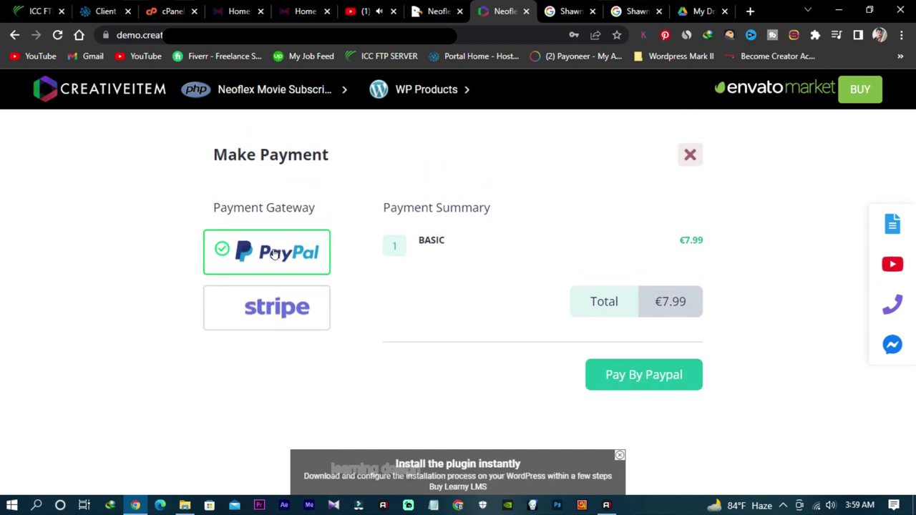
{"action": "left_click", "coordinate": [656, 375]}
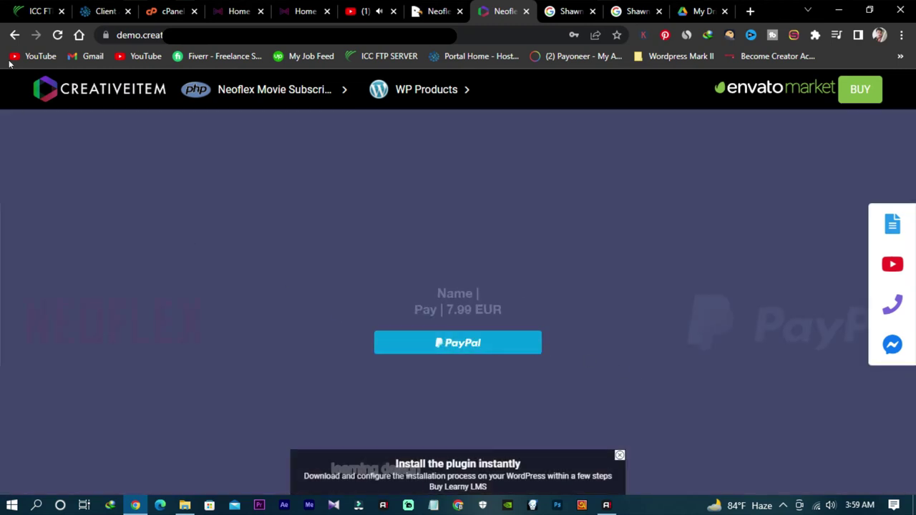
{"action": "left_click", "coordinate": [13, 36]}
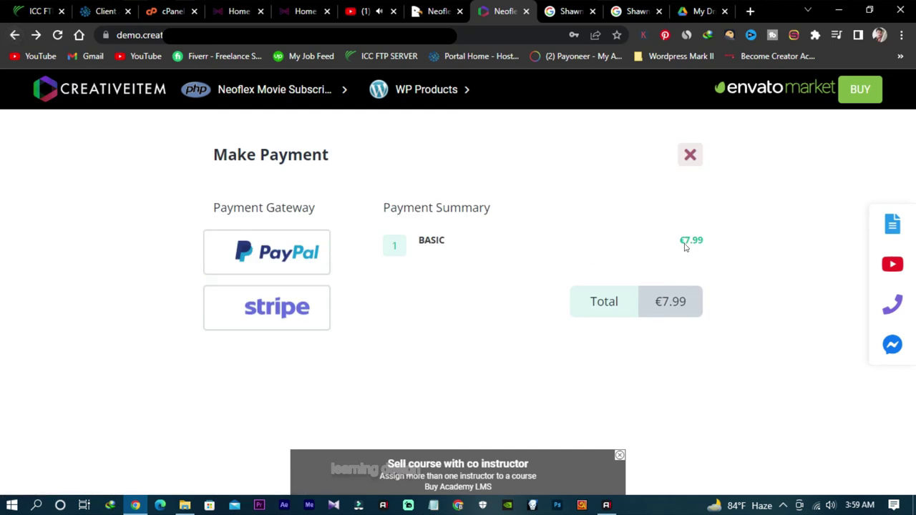
{"action": "mouse_move", "coordinate": [421, 97]}
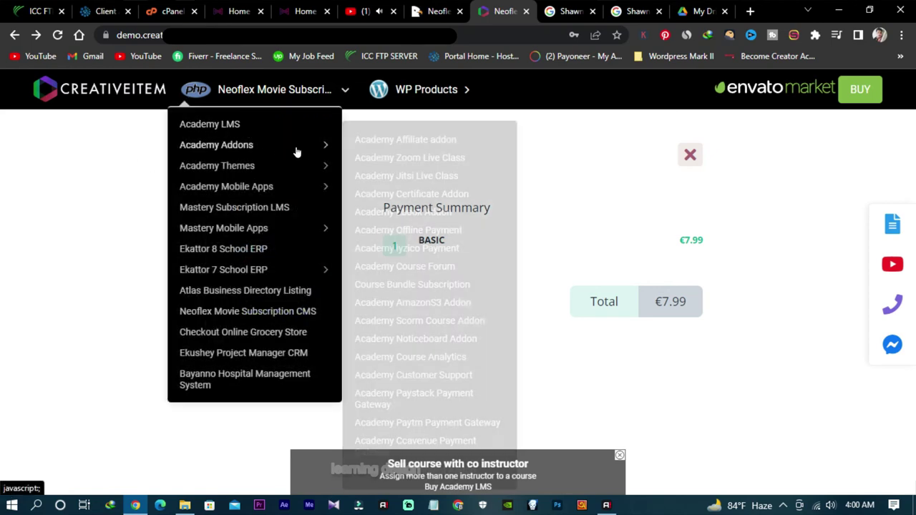
{"action": "scroll", "coordinate": [515, 309], "scroll_direction": "down", "scroll_amount": 1}
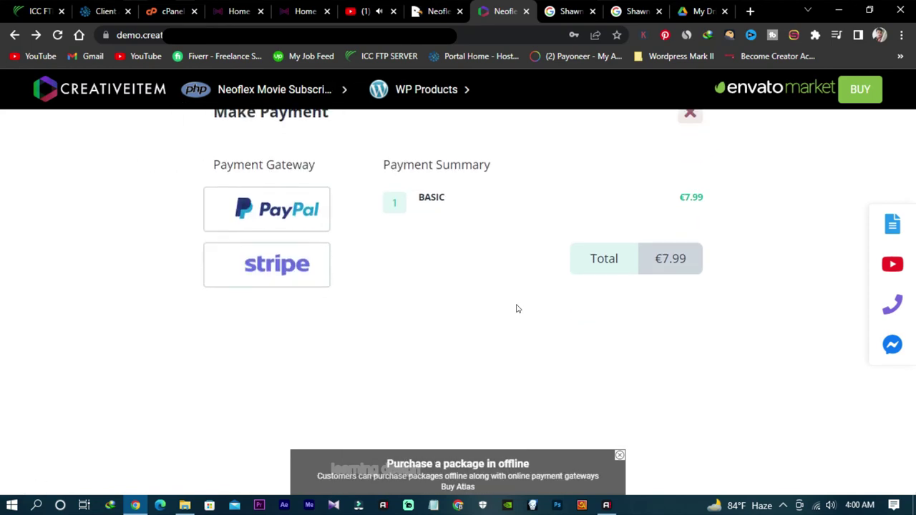
{"action": "scroll", "coordinate": [516, 308], "scroll_direction": "up", "scroll_amount": 1}
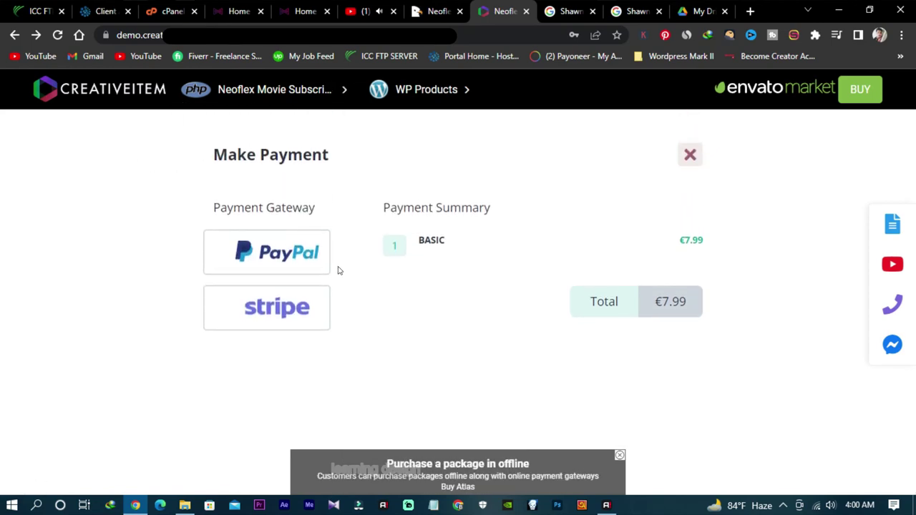
Step: Try paying for Basic with Stripe without card details, then close the card form and payment dialog
{"action": "left_click", "coordinate": [287, 309]}
{"action": "left_click", "coordinate": [628, 374]}
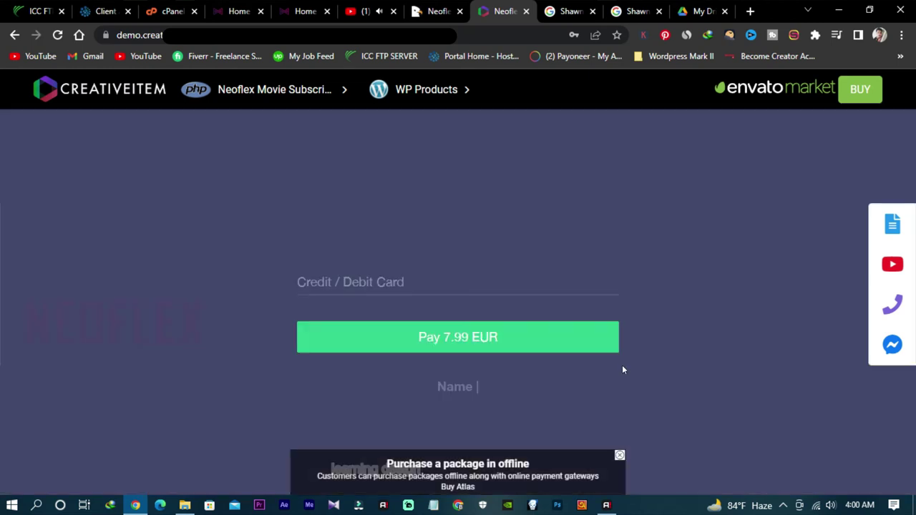
{"action": "left_click", "coordinate": [421, 336]}
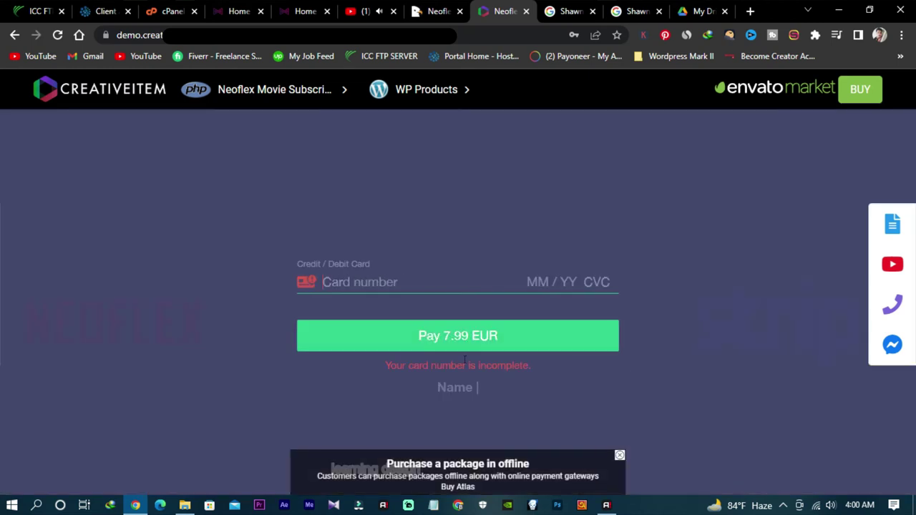
{"action": "left_click", "coordinate": [456, 387]}
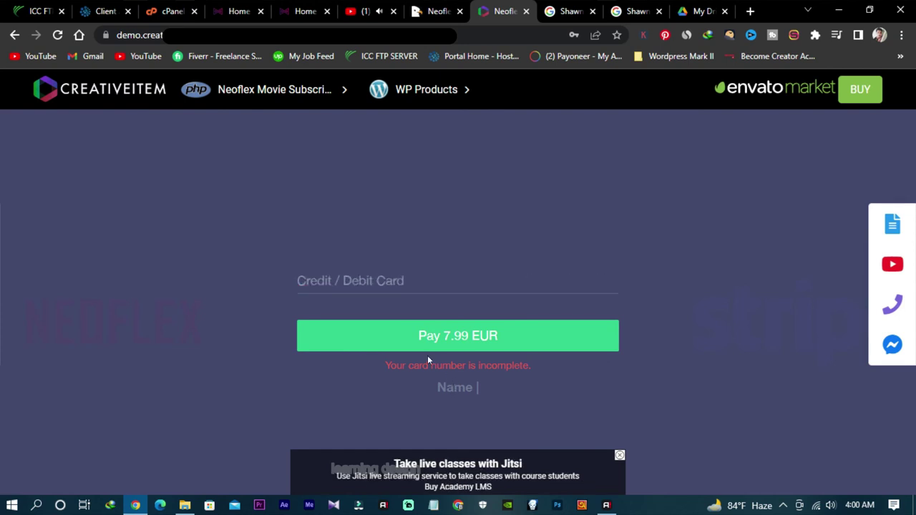
{"action": "left_click", "coordinate": [398, 280]}
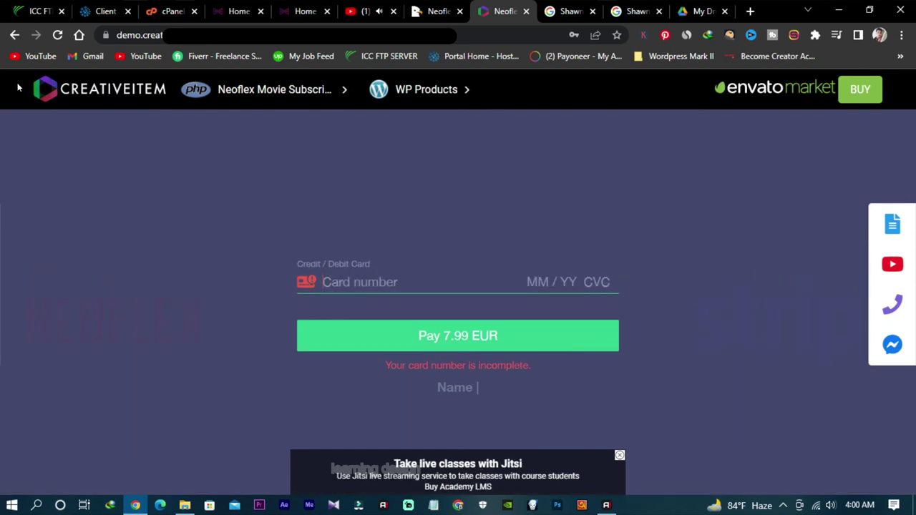
{"action": "left_click", "coordinate": [15, 35]}
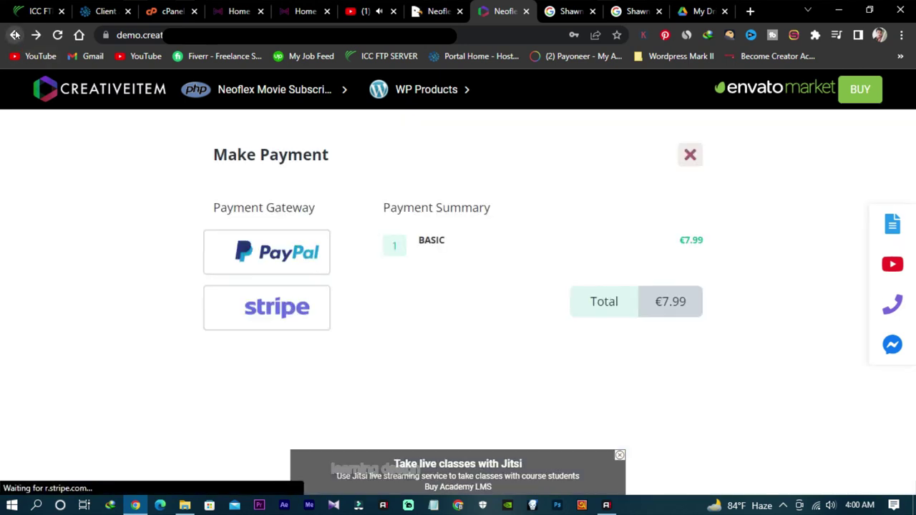
{"action": "left_click", "coordinate": [690, 155]}
{"action": "left_click", "coordinate": [836, 136]}
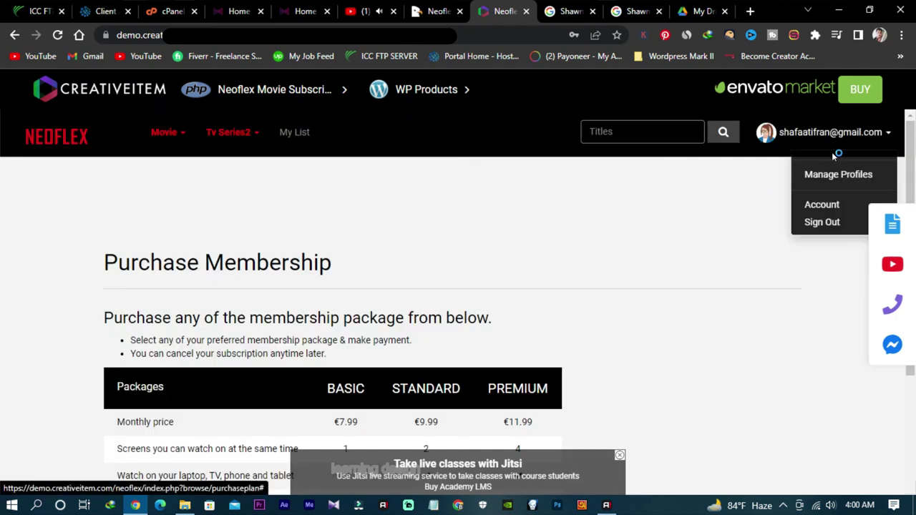
Step: Sign out, then sign back into the demo account, dismissing the breach warning and declining password saving
{"action": "left_click", "coordinate": [823, 223]}
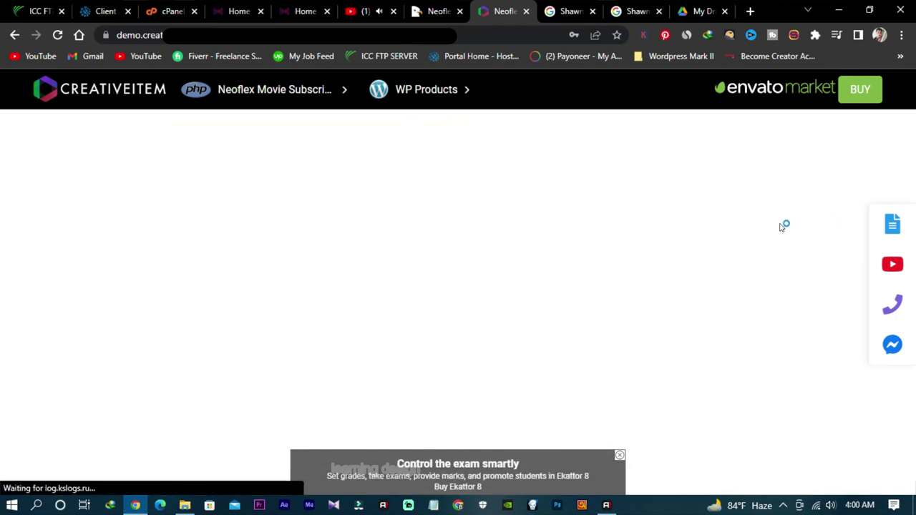
{"action": "scroll", "coordinate": [612, 269], "scroll_direction": "down", "scroll_amount": 3}
{"action": "scroll", "coordinate": [612, 268], "scroll_direction": "up", "scroll_amount": 1}
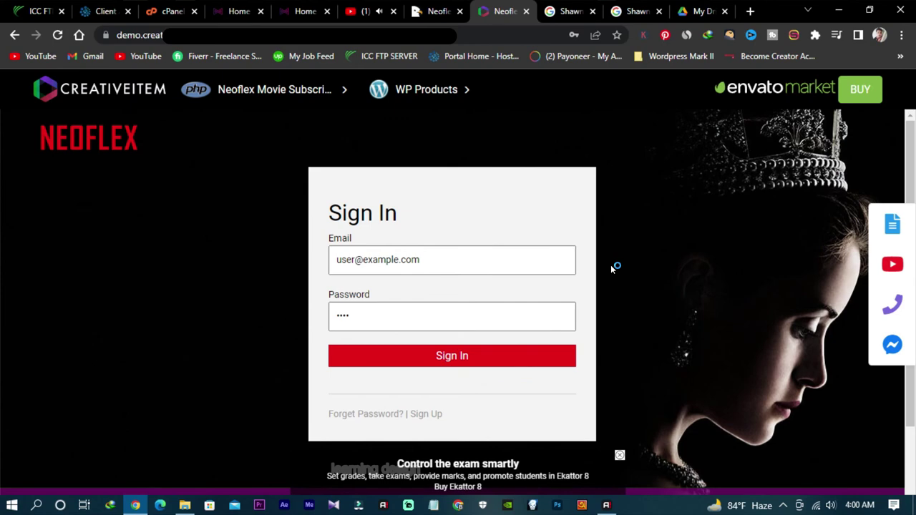
{"action": "left_click", "coordinate": [480, 360]}
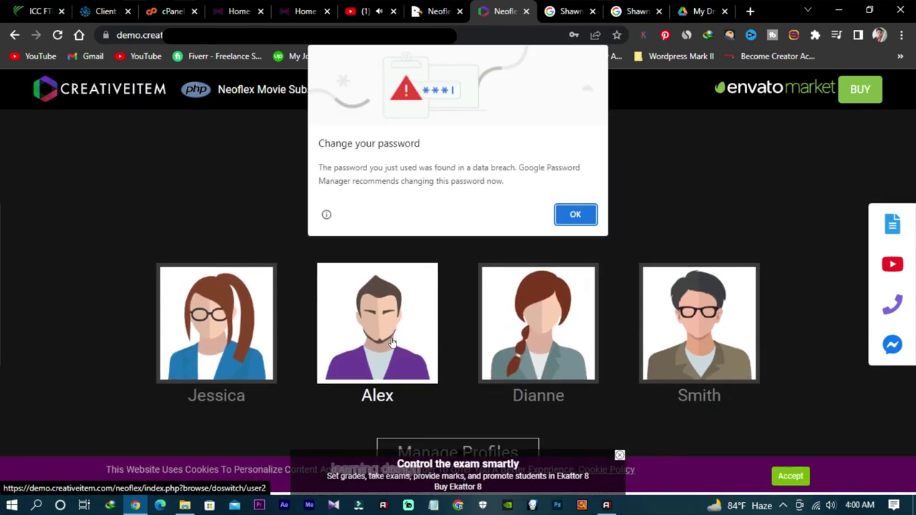
{"action": "left_click", "coordinate": [576, 215]}
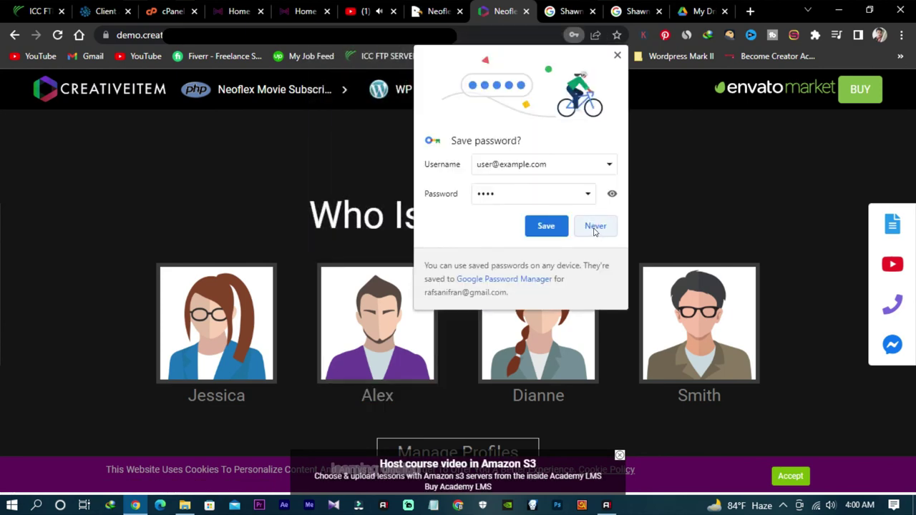
{"action": "left_click", "coordinate": [594, 229]}
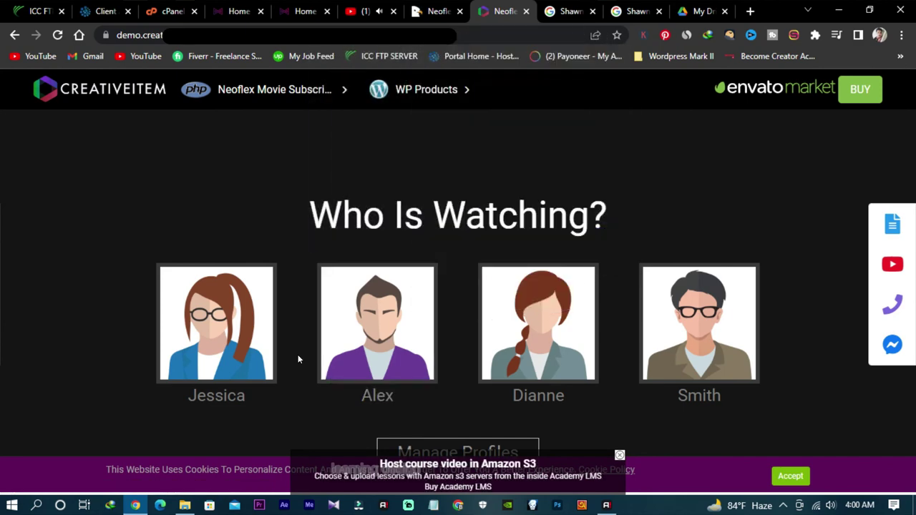
Step: Watch as the Alex profile and open Just Cause 4 from the Action & Adventure row
{"action": "left_click", "coordinate": [380, 326]}
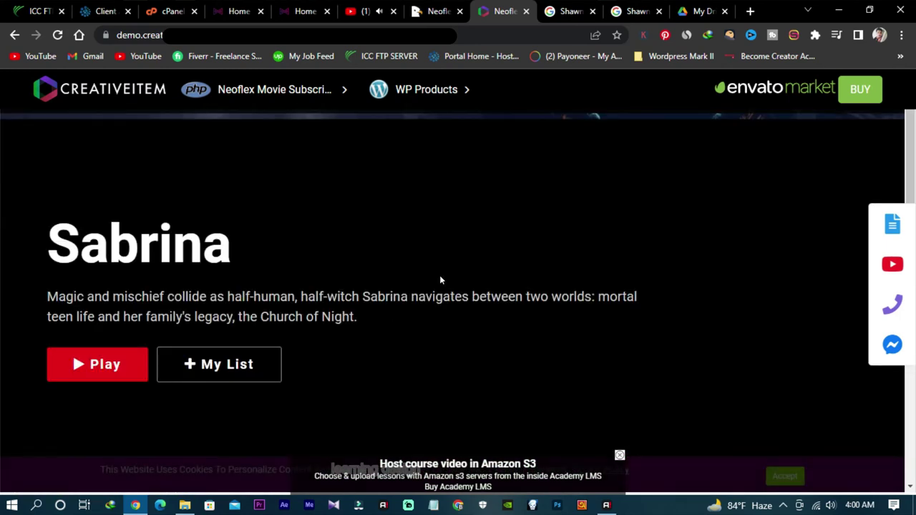
{"action": "scroll", "coordinate": [581, 259], "scroll_direction": "down", "scroll_amount": 2}
{"action": "scroll", "coordinate": [581, 262], "scroll_direction": "down", "scroll_amount": 4}
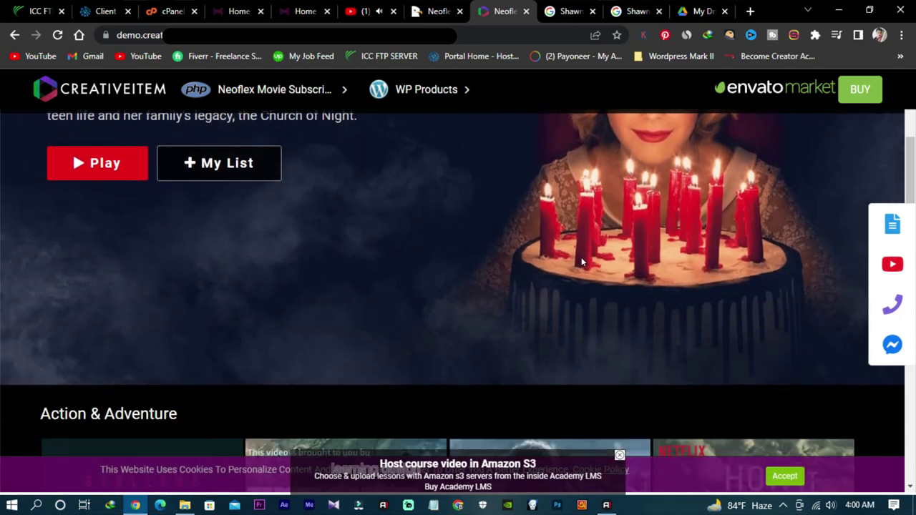
{"action": "scroll", "coordinate": [578, 266], "scroll_direction": "down", "scroll_amount": 4}
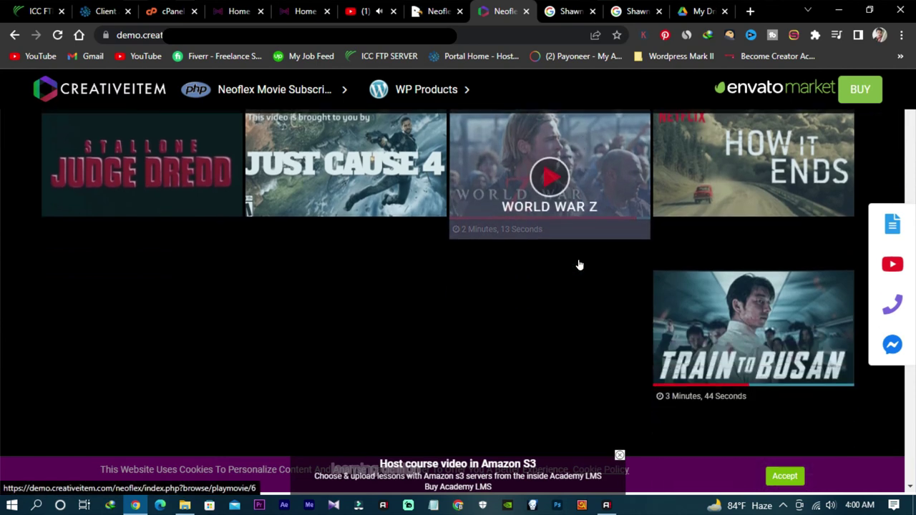
{"action": "scroll", "coordinate": [539, 387], "scroll_direction": "down", "scroll_amount": 2}
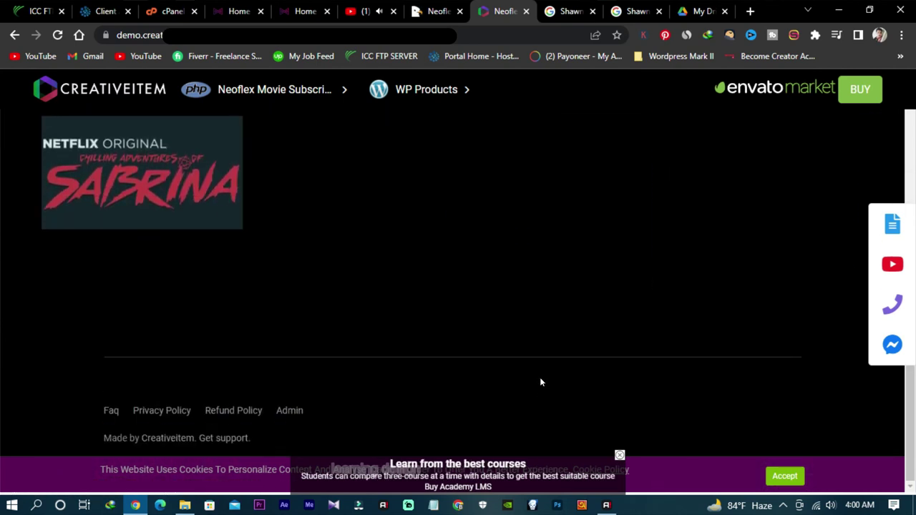
{"action": "scroll", "coordinate": [539, 377], "scroll_direction": "up", "scroll_amount": 5}
{"action": "scroll", "coordinate": [540, 374], "scroll_direction": "up", "scroll_amount": 2}
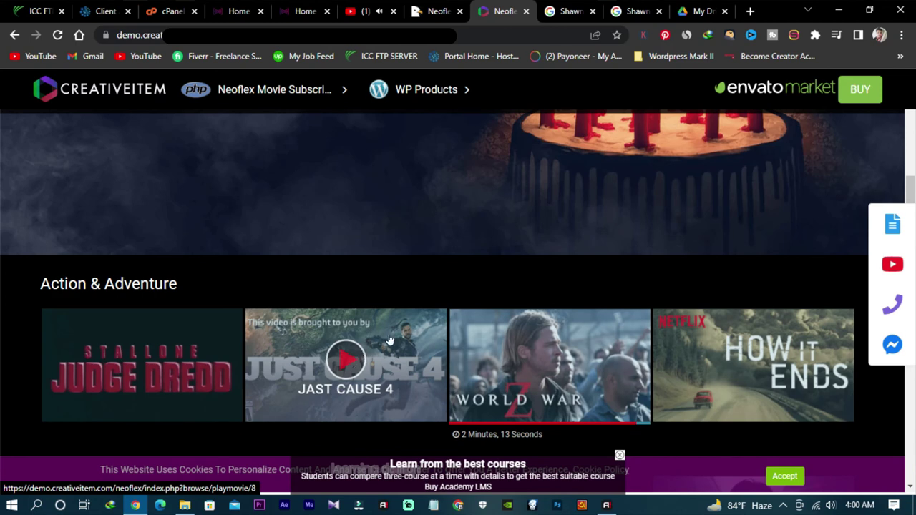
{"action": "left_click", "coordinate": [424, 322]}
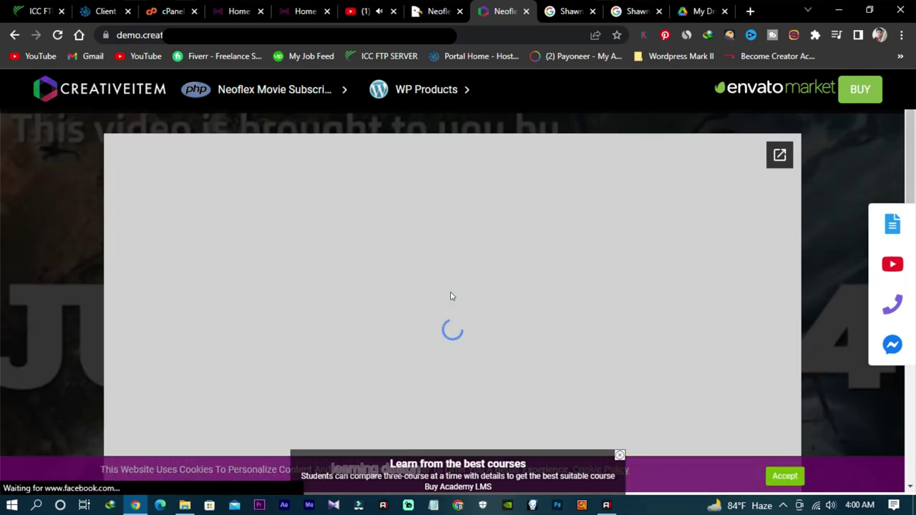
Step: Start the Just Cause 4 trailer, turn its volume down and skip ahead to 0:12
{"action": "scroll", "coordinate": [458, 301], "scroll_direction": "down", "scroll_amount": 1}
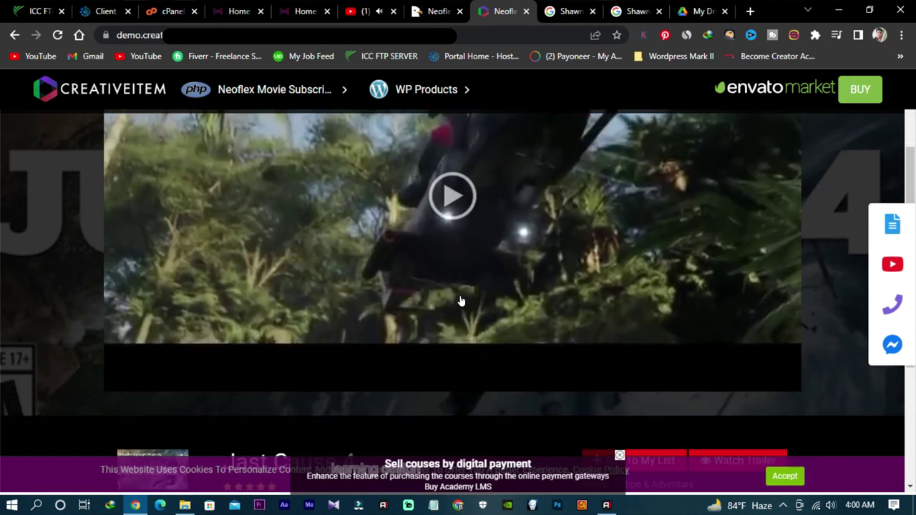
{"action": "scroll", "coordinate": [462, 302], "scroll_direction": "up", "scroll_amount": 1}
{"action": "left_click", "coordinate": [445, 275]}
{"action": "scroll", "coordinate": [422, 329], "scroll_direction": "down", "scroll_amount": 1}
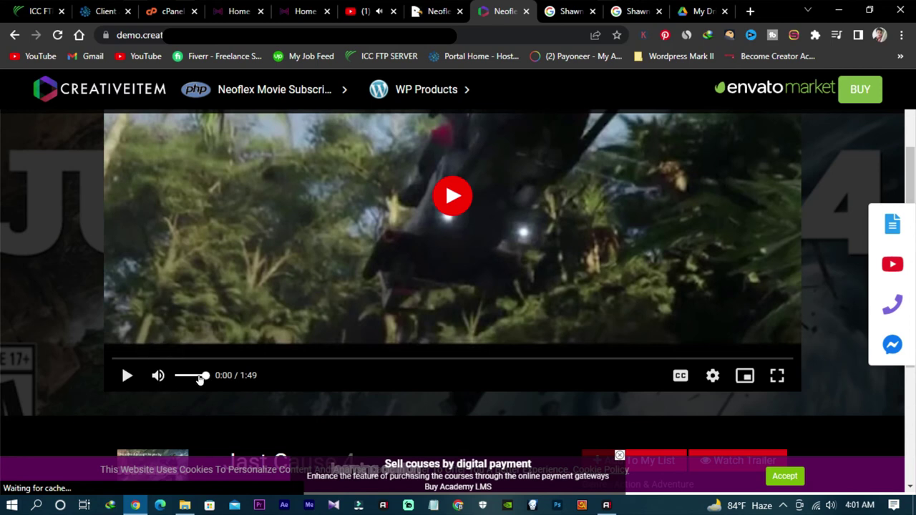
{"action": "left_click_drag", "start_coordinate": [201, 379], "coordinate": [189, 378]}
{"action": "scroll", "coordinate": [465, 309], "scroll_direction": "up", "scroll_amount": 1}
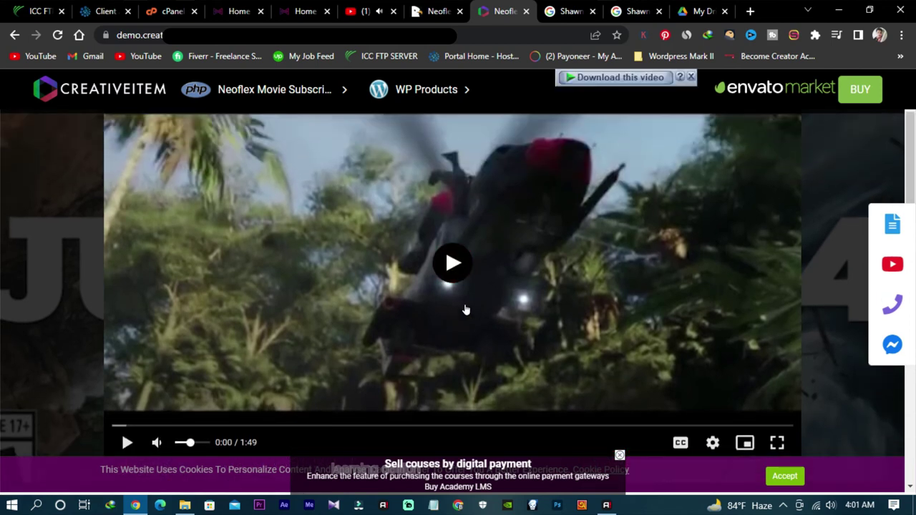
{"action": "left_click", "coordinate": [453, 264]}
{"action": "scroll", "coordinate": [476, 332], "scroll_direction": "down", "scroll_amount": 1}
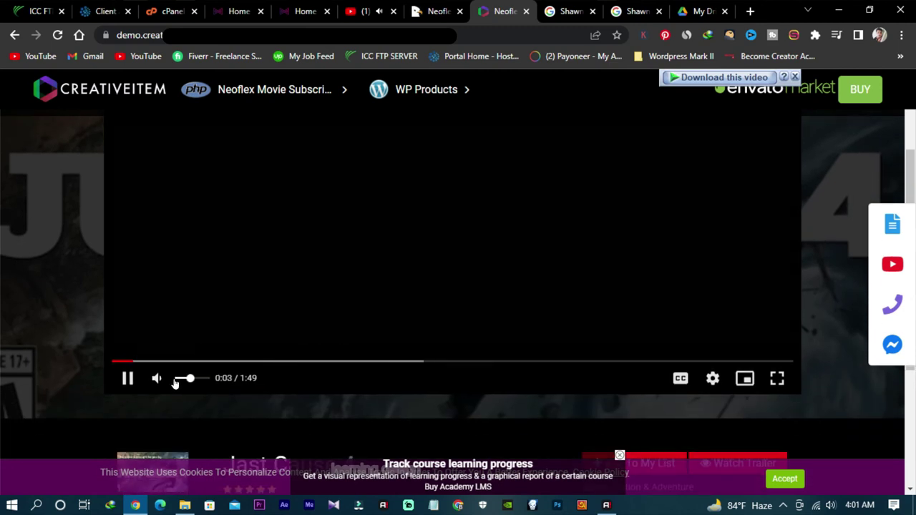
{"action": "left_click", "coordinate": [182, 379]}
{"action": "left_click", "coordinate": [191, 361]}
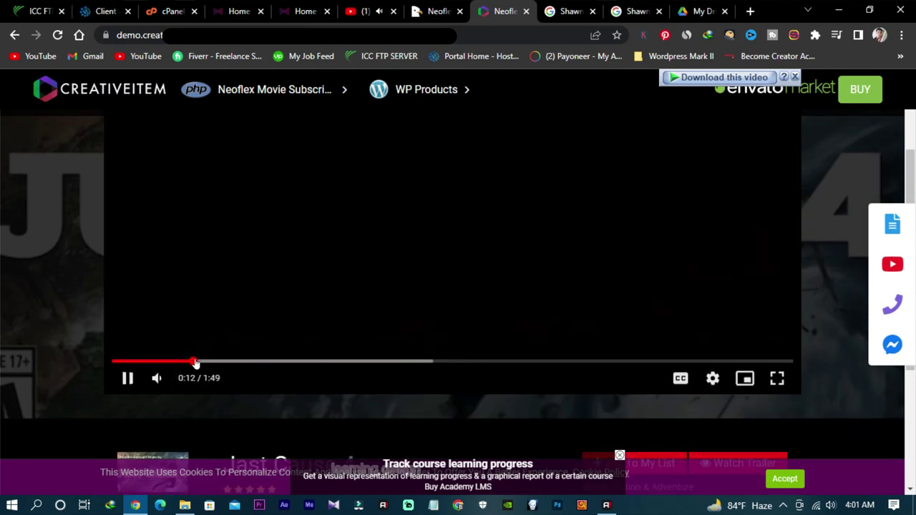
{"action": "scroll", "coordinate": [332, 362], "scroll_direction": "up", "scroll_amount": 1}
{"action": "scroll", "coordinate": [332, 362], "scroll_direction": "down", "scroll_amount": 1}
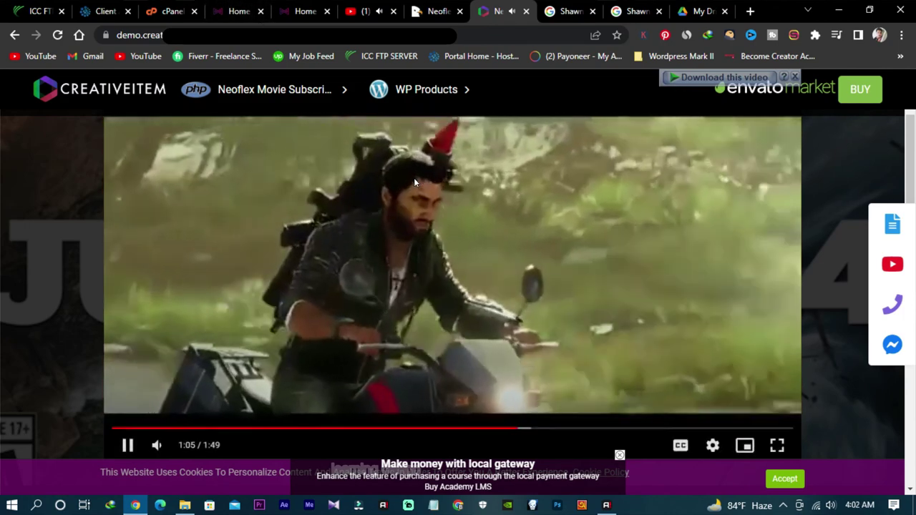
{"action": "scroll", "coordinate": [414, 177], "scroll_direction": "down", "scroll_amount": 4}
Step: Browse the Just Cause 4 Cast, Director, More and About sections
{"action": "left_click", "coordinate": [358, 335]}
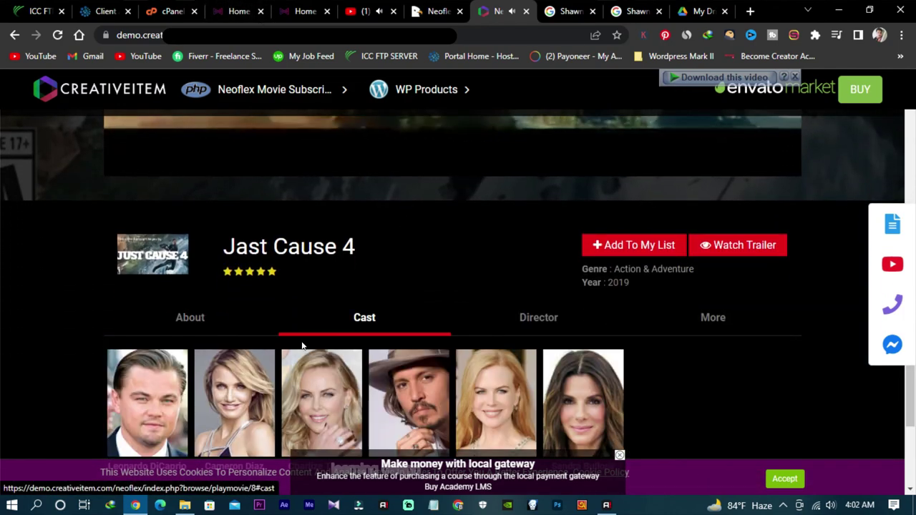
{"action": "scroll", "coordinate": [219, 360], "scroll_direction": "down", "scroll_amount": 1}
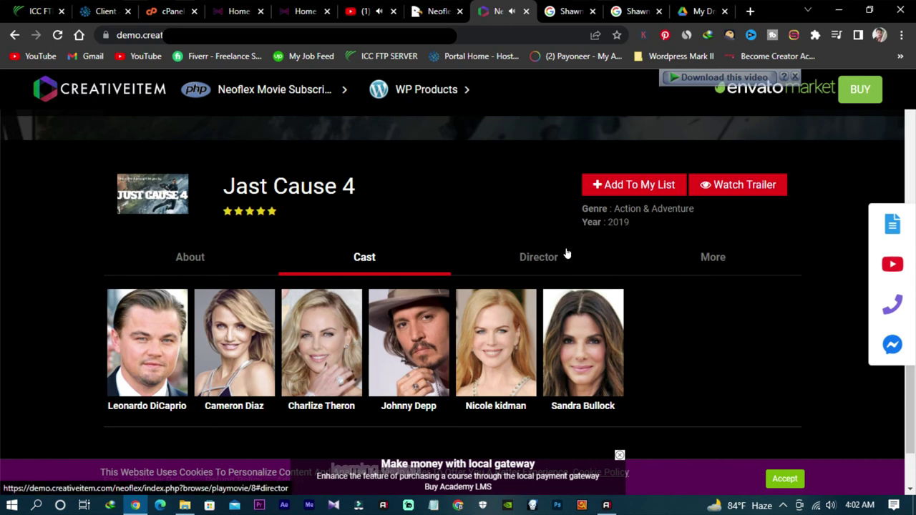
{"action": "left_click", "coordinate": [554, 263]}
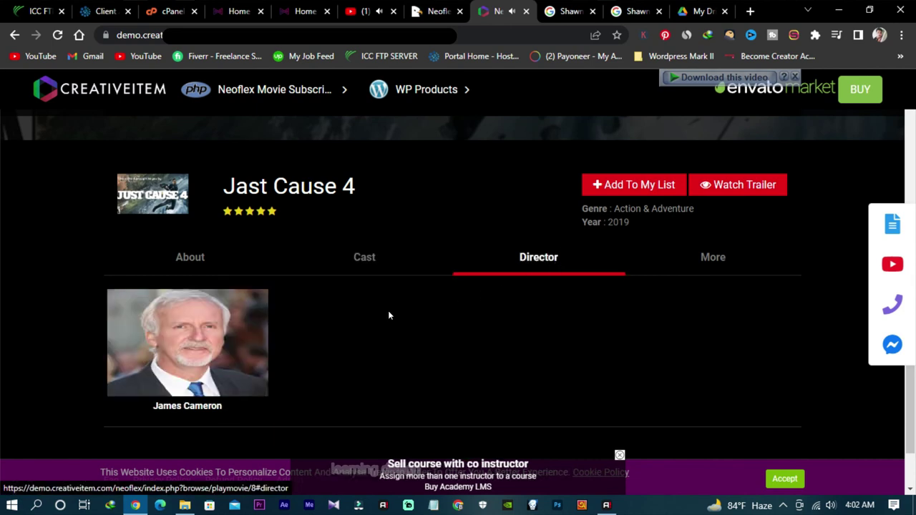
{"action": "left_click", "coordinate": [721, 262]}
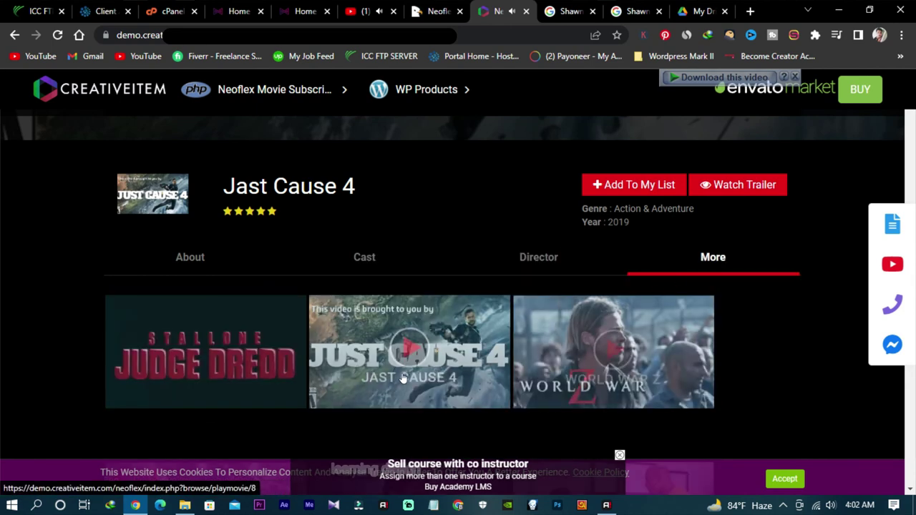
{"action": "left_click", "coordinate": [540, 271]}
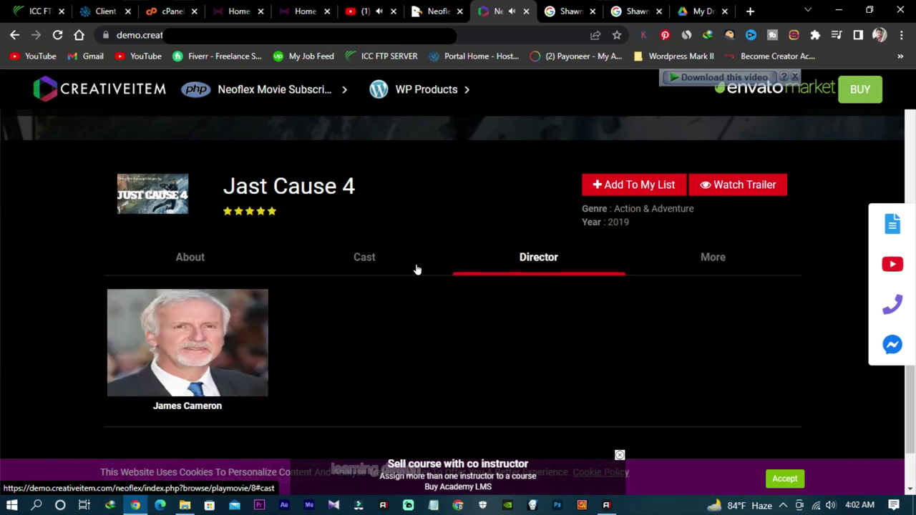
{"action": "left_click", "coordinate": [369, 263]}
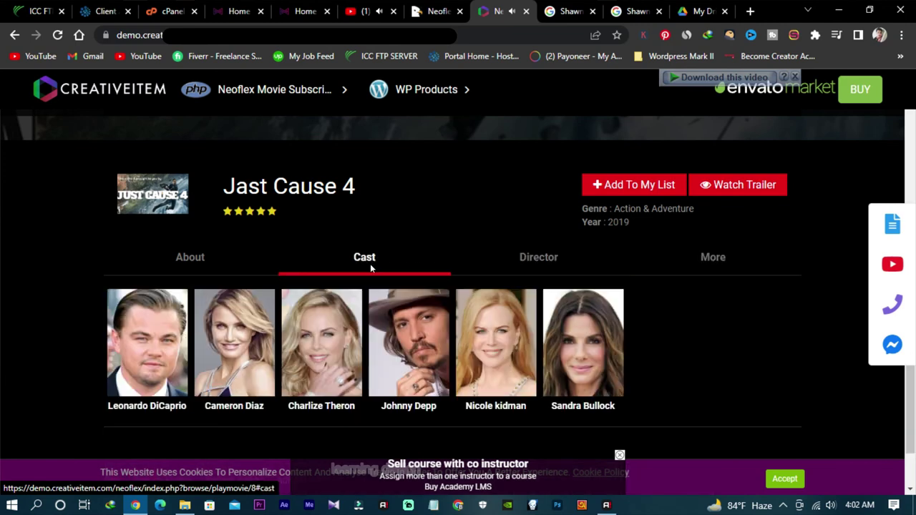
{"action": "left_click", "coordinate": [183, 257]}
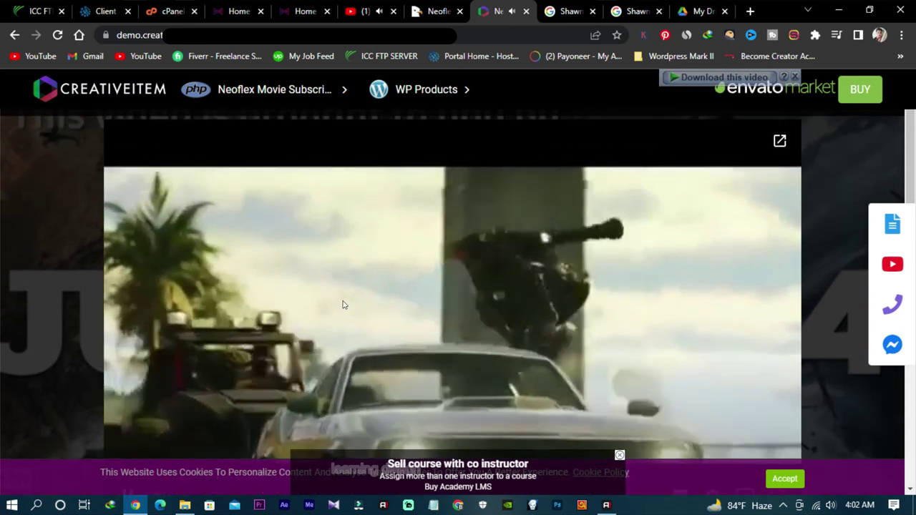
Step: Zoom the page out to 80% and review the Cast, Director and More tabs again
{"action": "mouse_move", "coordinate": [350, 301]}
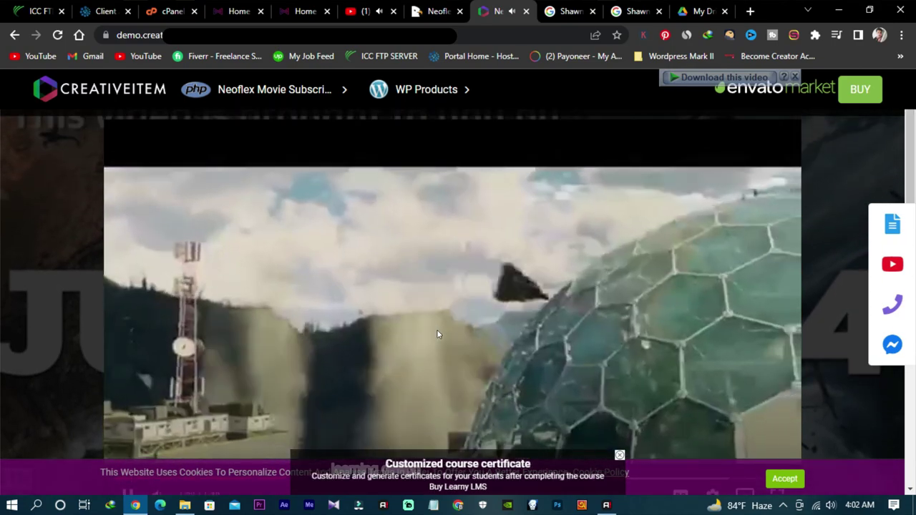
{"action": "key", "text": "ctrl+minus"}
{"action": "key", "text": "ctrl+minus"}
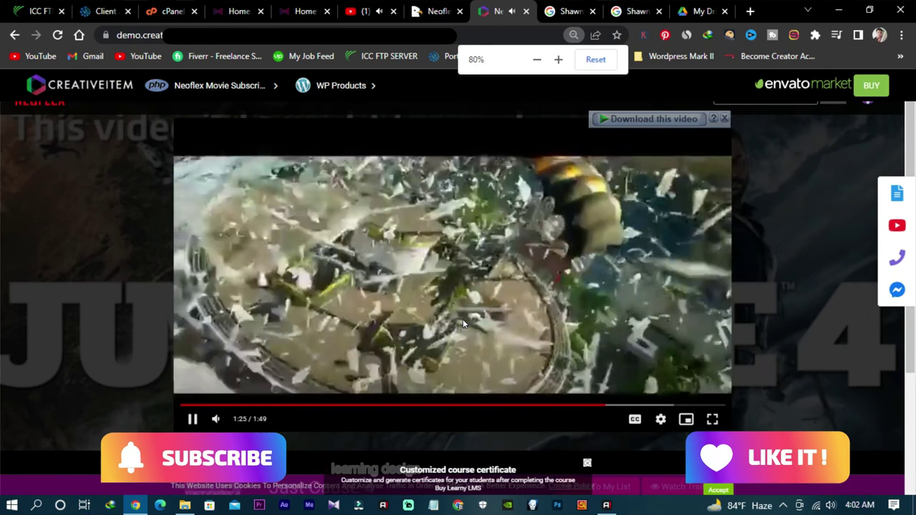
{"action": "scroll", "coordinate": [135, 316], "scroll_direction": "down", "scroll_amount": 3}
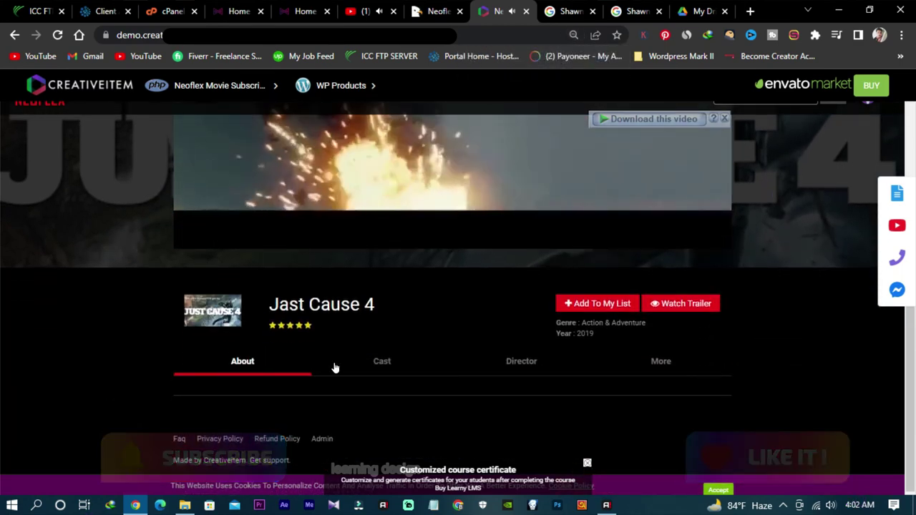
{"action": "left_click", "coordinate": [381, 363]}
{"action": "left_click", "coordinate": [511, 365]}
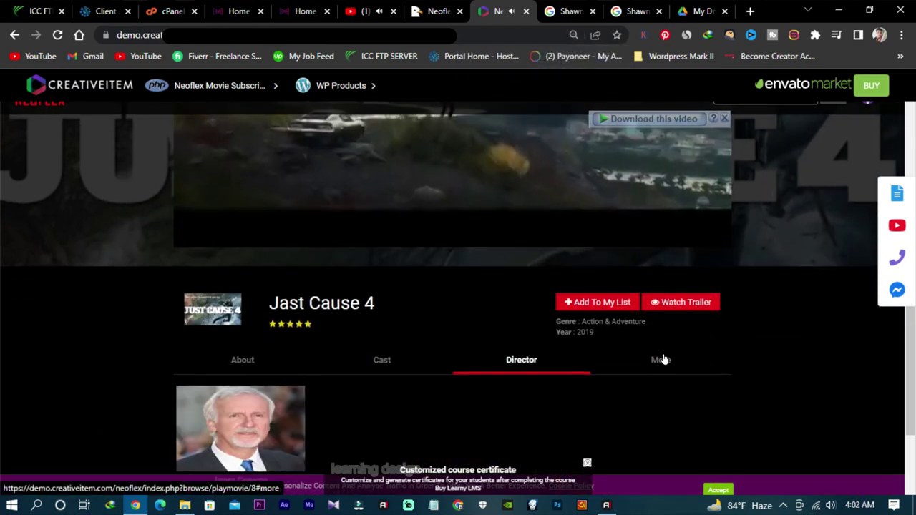
{"action": "scroll", "coordinate": [665, 291], "scroll_direction": "down", "scroll_amount": 2}
{"action": "left_click", "coordinate": [660, 259]}
{"action": "scroll", "coordinate": [670, 257], "scroll_direction": "up", "scroll_amount": 4}
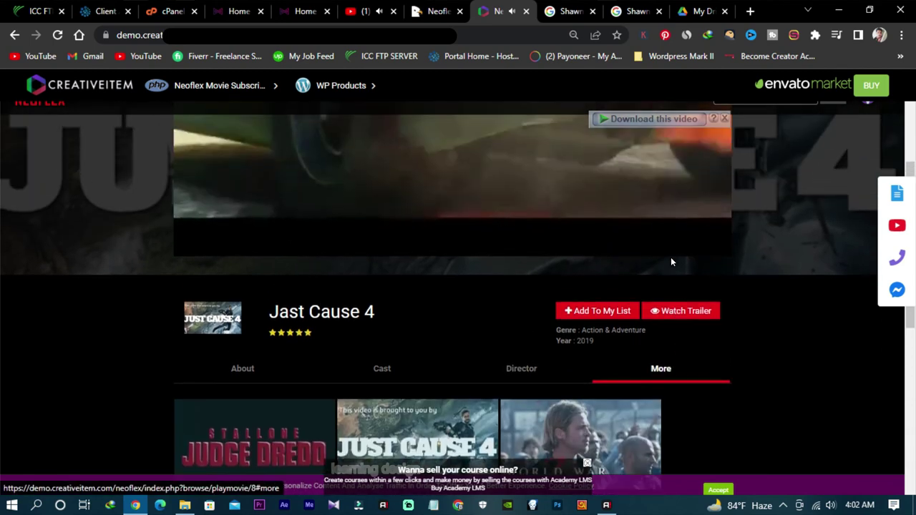
{"action": "scroll", "coordinate": [269, 308], "scroll_direction": "up", "scroll_amount": 1}
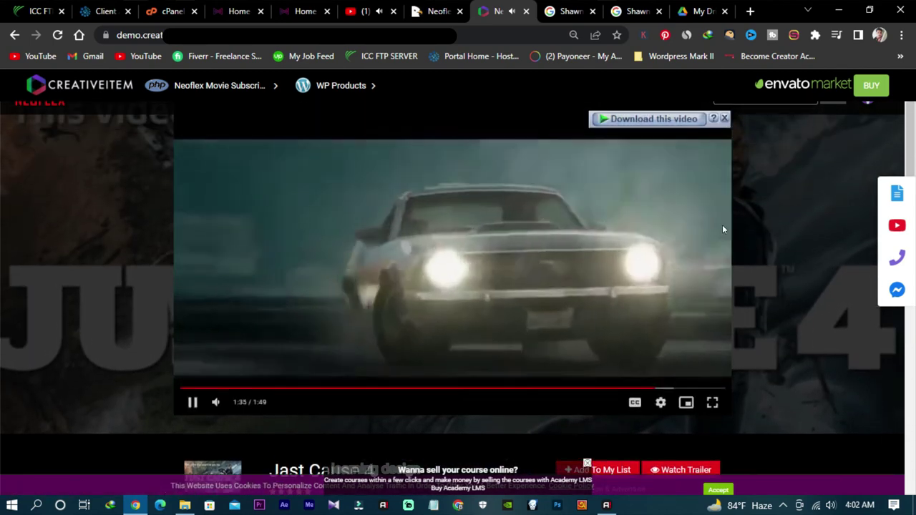
Step: Dismiss the video download popup and pause the trailer at 1:41
{"action": "left_click", "coordinate": [725, 118]}
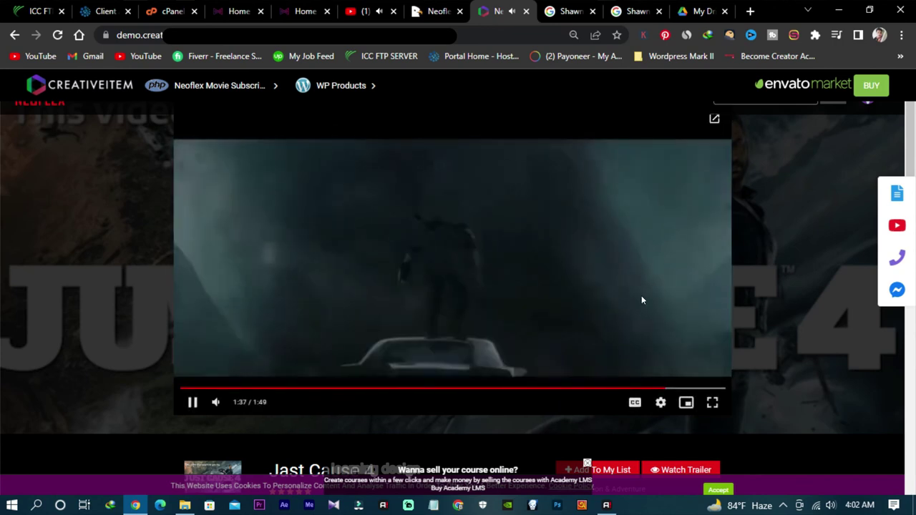
{"action": "scroll", "coordinate": [581, 333], "scroll_direction": "up", "scroll_amount": 1}
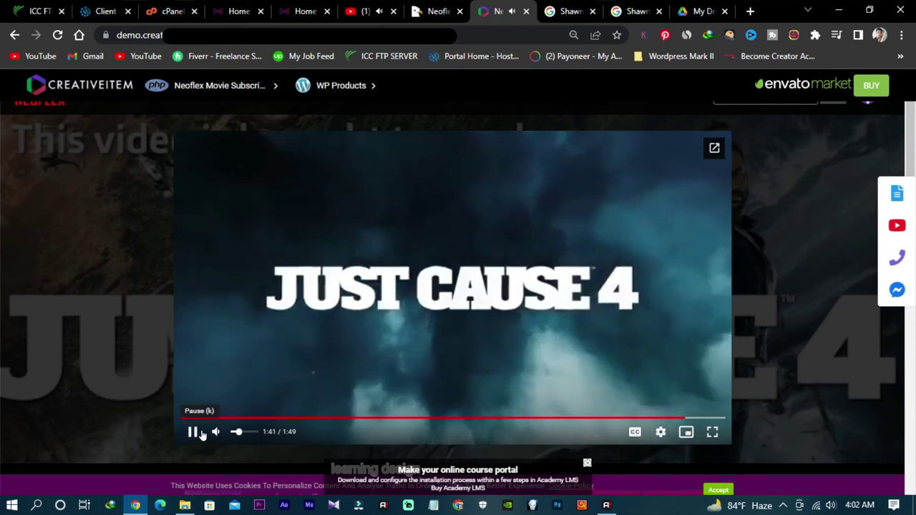
{"action": "left_click", "coordinate": [192, 432]}
{"action": "scroll", "coordinate": [762, 305], "scroll_direction": "down", "scroll_amount": 6}
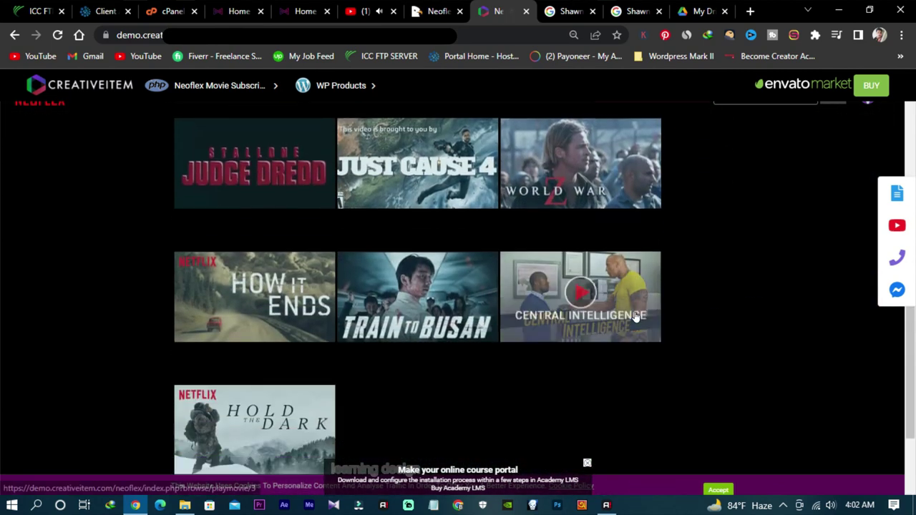
{"action": "scroll", "coordinate": [634, 317], "scroll_direction": "up", "scroll_amount": 1}
{"action": "scroll", "coordinate": [637, 317], "scroll_direction": "down", "scroll_amount": 1}
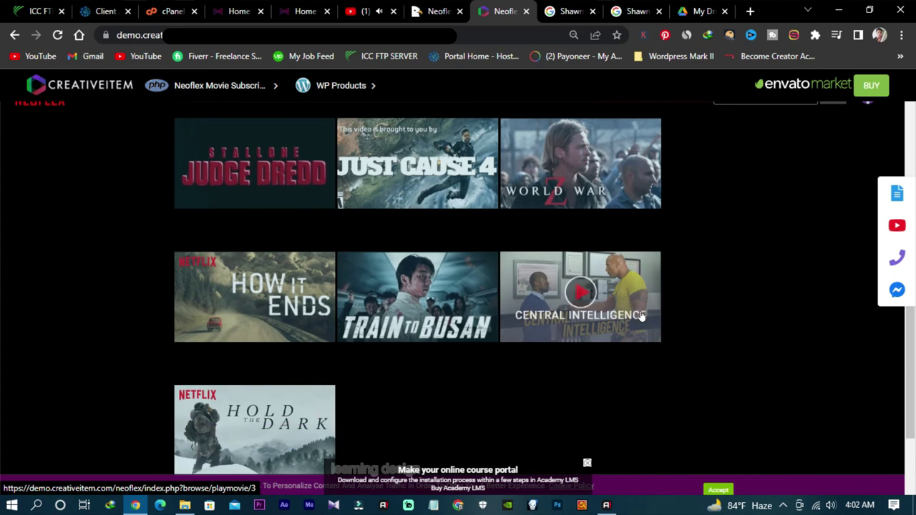
Step: Open World War Z, play and pause its trailer, and view its More tab
{"action": "left_click", "coordinate": [576, 171]}
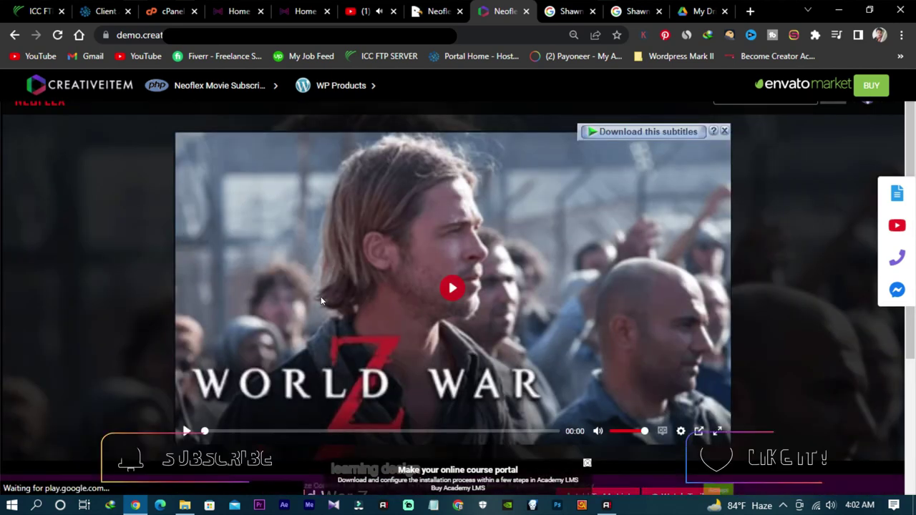
{"action": "scroll", "coordinate": [318, 350], "scroll_direction": "down", "scroll_amount": 1}
{"action": "left_click", "coordinate": [403, 262]}
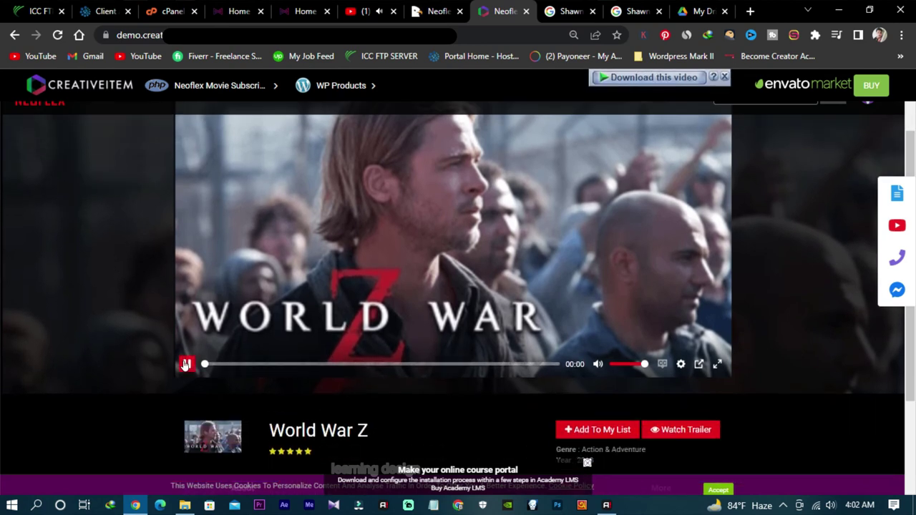
{"action": "left_click", "coordinate": [185, 364]}
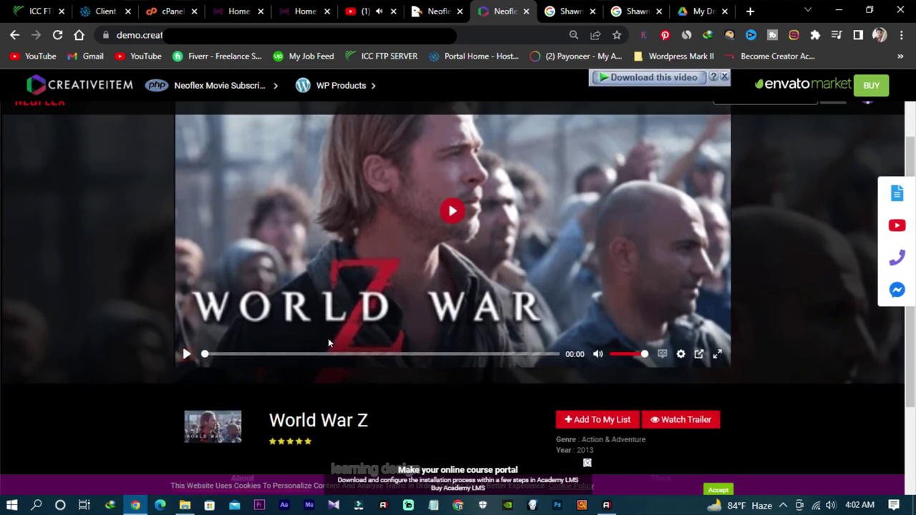
{"action": "scroll", "coordinate": [327, 337], "scroll_direction": "down", "scroll_amount": 2}
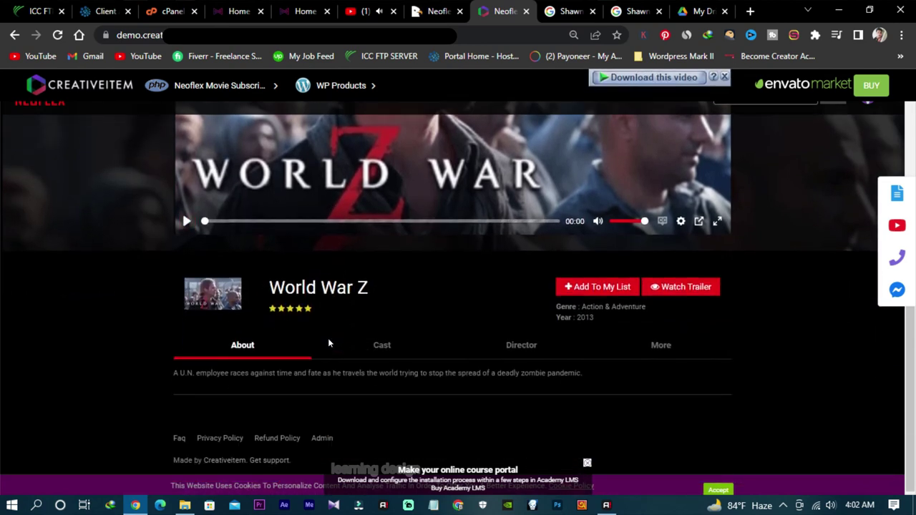
{"action": "left_click", "coordinate": [654, 348]}
{"action": "scroll", "coordinate": [438, 342], "scroll_direction": "down", "scroll_amount": 4}
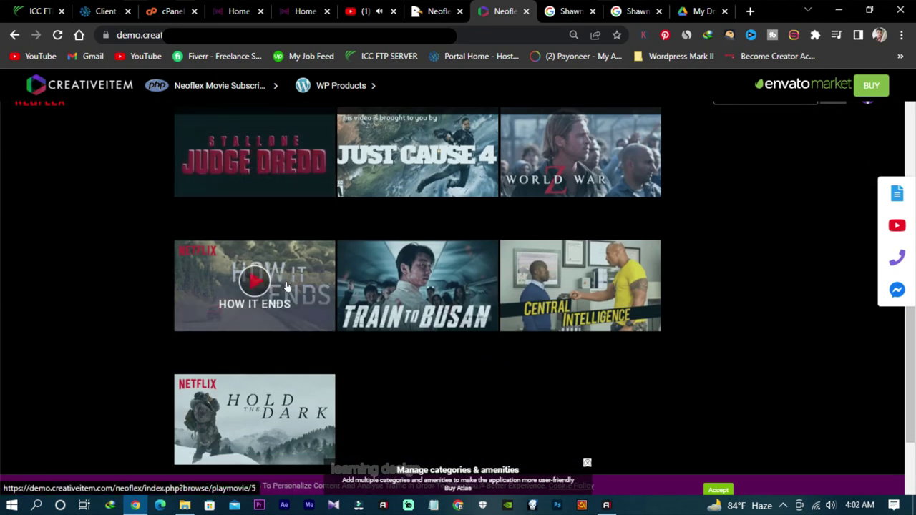
{"action": "scroll", "coordinate": [409, 272], "scroll_direction": "up", "scroll_amount": 1}
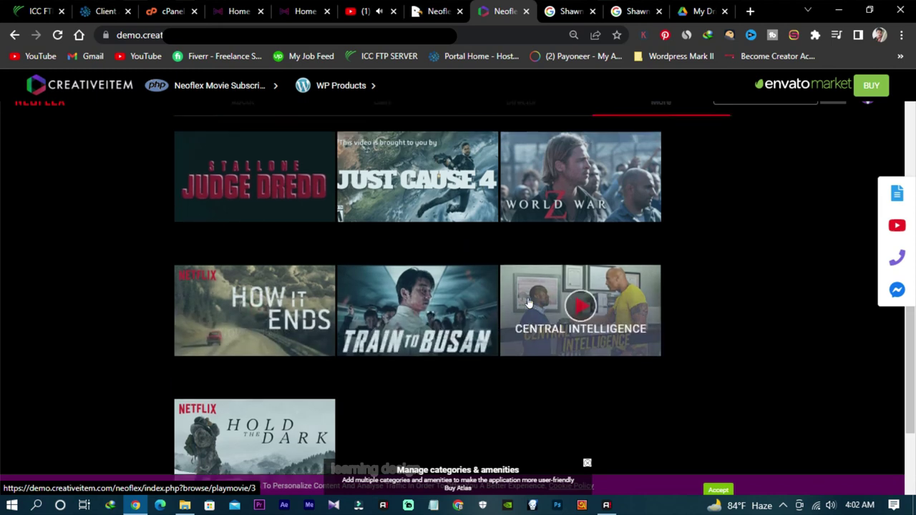
Step: Go back twice, via Just Cause 4, to the Neoflex browse page
{"action": "left_click", "coordinate": [508, 262]}
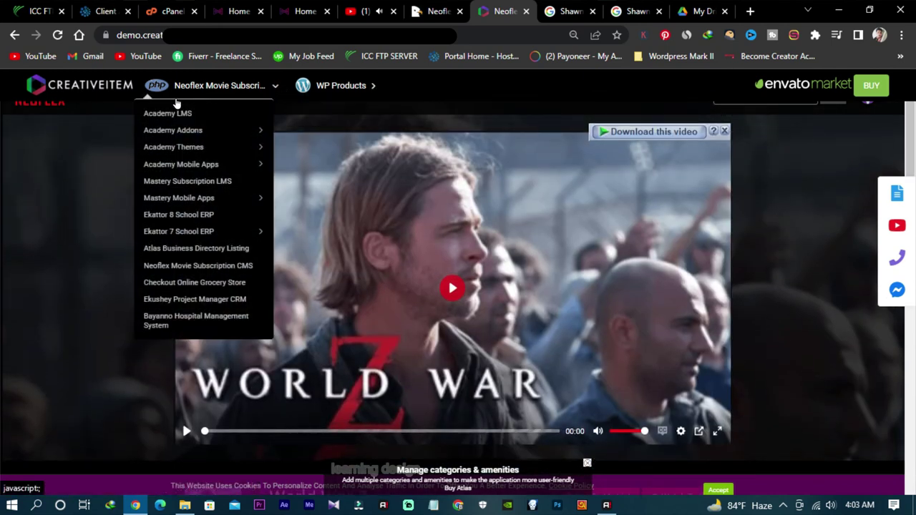
{"action": "left_click", "coordinate": [14, 36]}
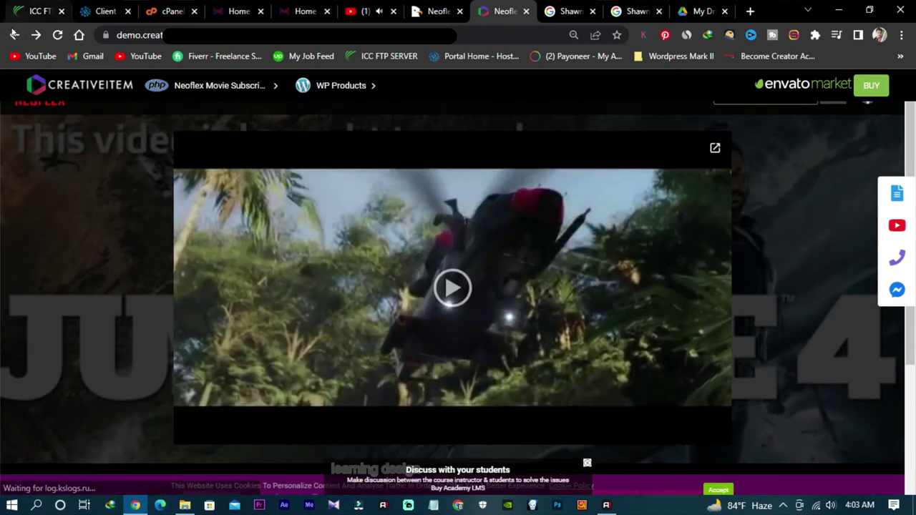
{"action": "left_click", "coordinate": [14, 36]}
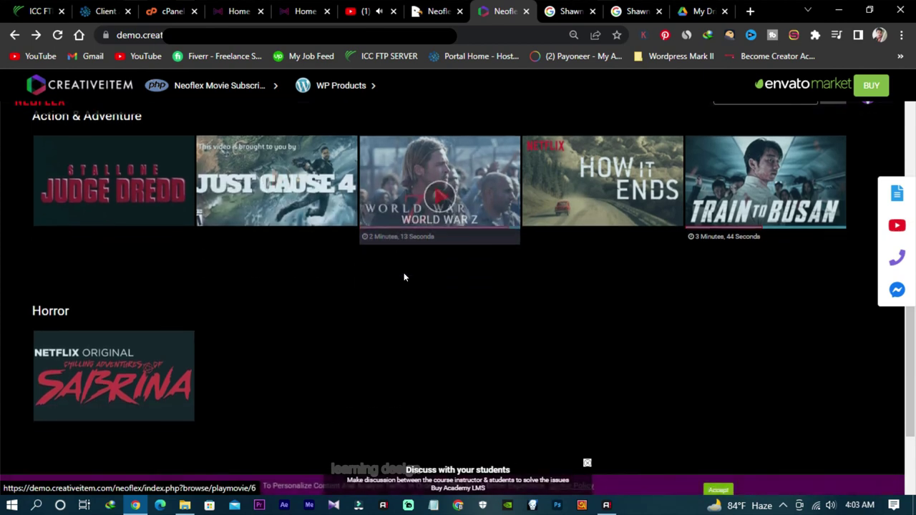
{"action": "scroll", "coordinate": [402, 277], "scroll_direction": "up", "scroll_amount": 2}
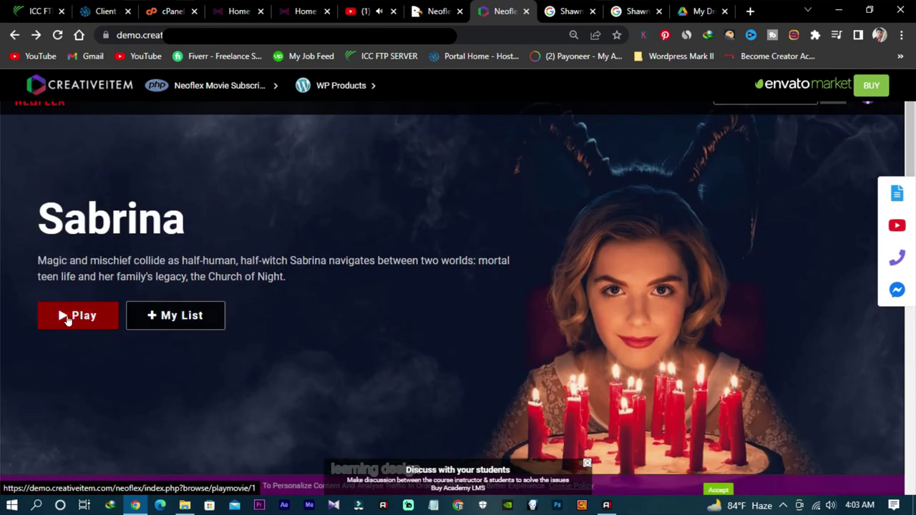
Step: Open the Sabrina page, dismiss the download popup, and play then pause its trailer
{"action": "left_click", "coordinate": [65, 316]}
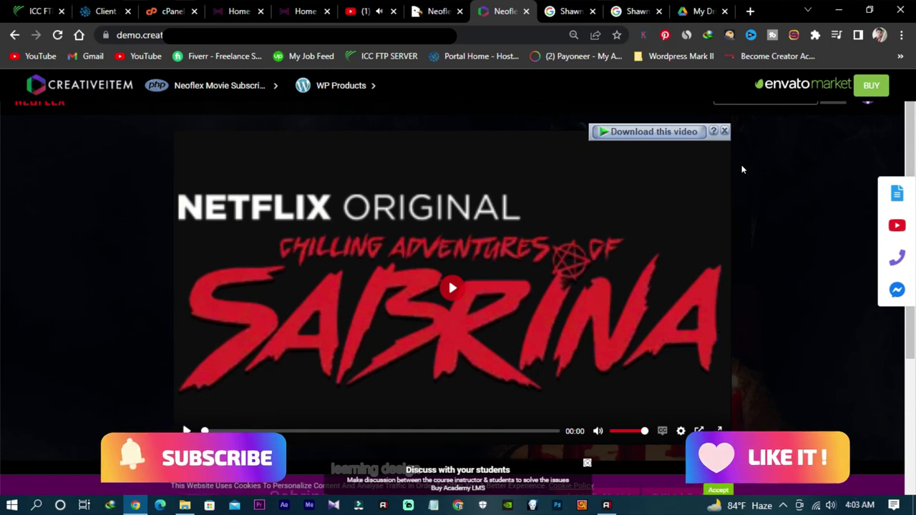
{"action": "left_click", "coordinate": [724, 132]}
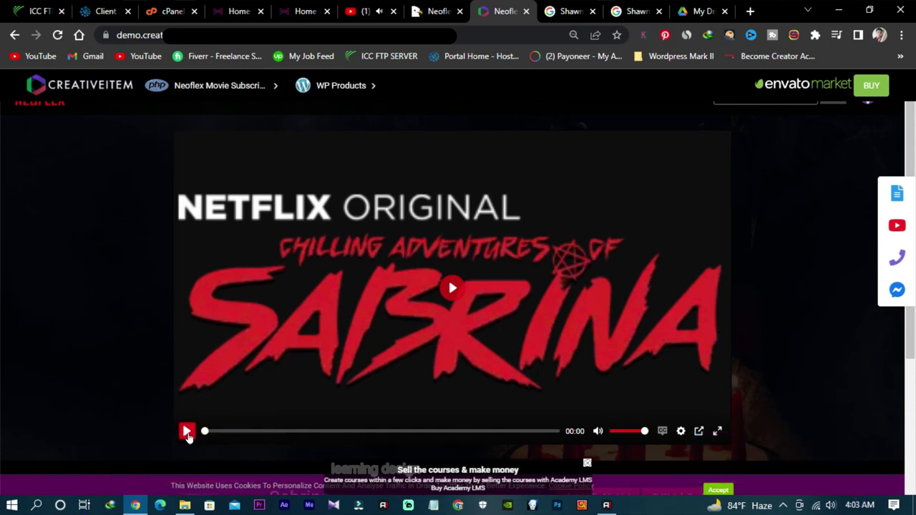
{"action": "left_click", "coordinate": [451, 286]}
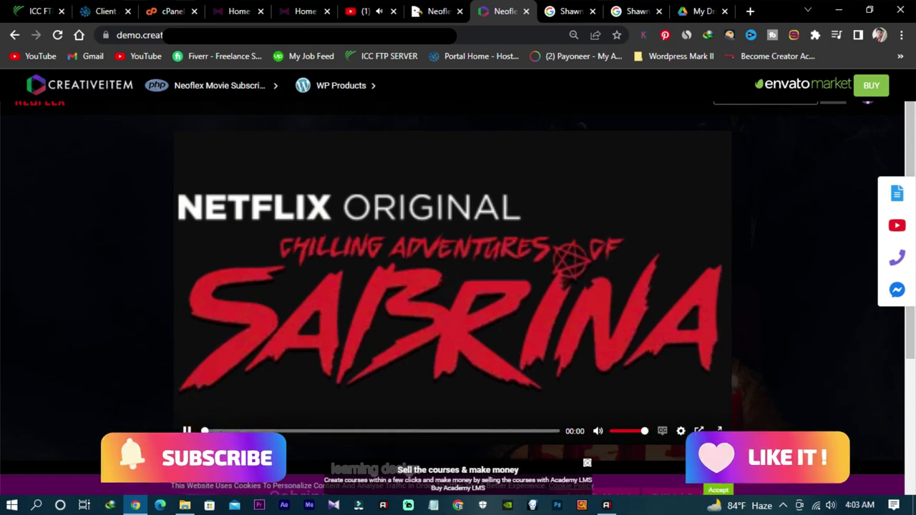
{"action": "left_click", "coordinate": [186, 430]}
Step: Review Sabrina's Cast, Director and More tabs, then return to the browse home page
{"action": "scroll", "coordinate": [521, 290], "scroll_direction": "down", "scroll_amount": 3}
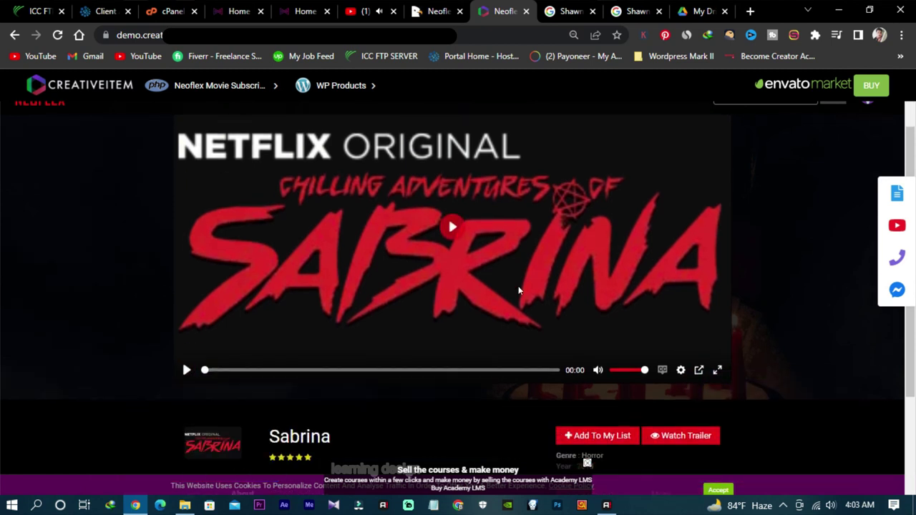
{"action": "left_click", "coordinate": [382, 346]}
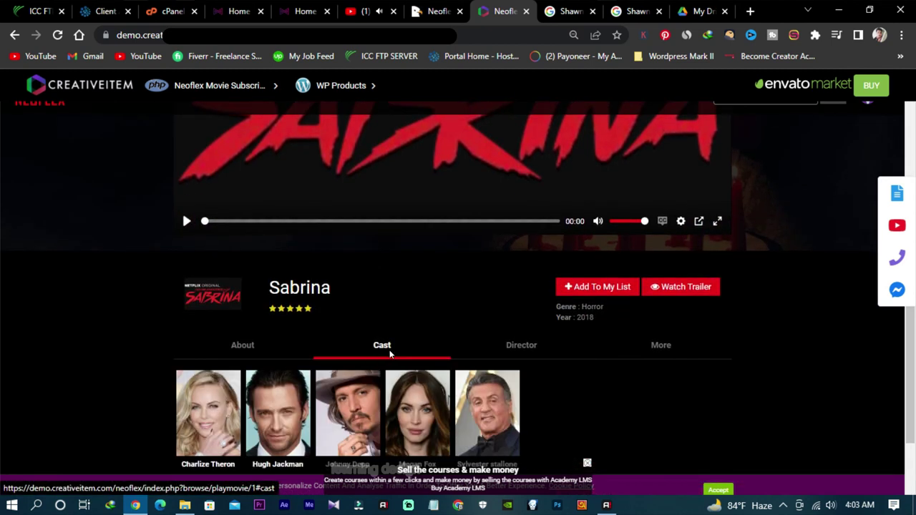
{"action": "left_click", "coordinate": [529, 352]}
{"action": "left_click", "coordinate": [661, 354]}
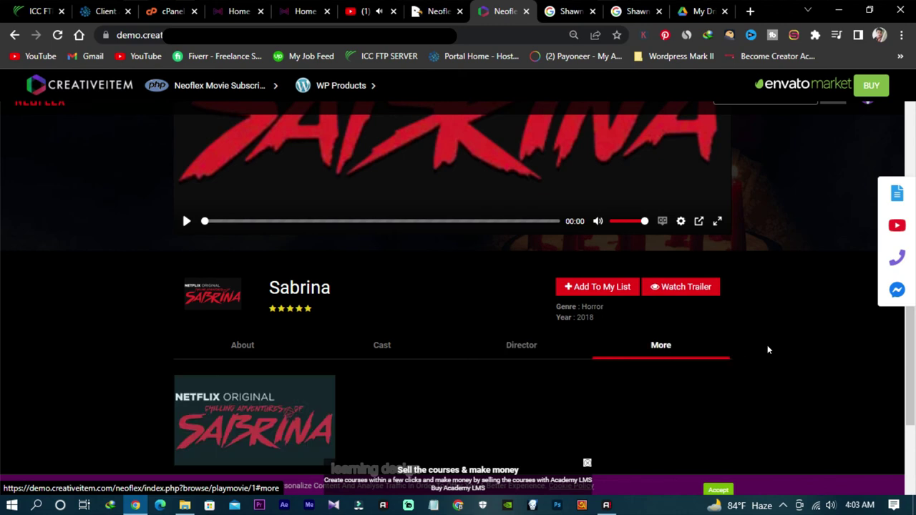
{"action": "scroll", "coordinate": [768, 345], "scroll_direction": "down", "scroll_amount": 2}
{"action": "scroll", "coordinate": [769, 345], "scroll_direction": "up", "scroll_amount": 5}
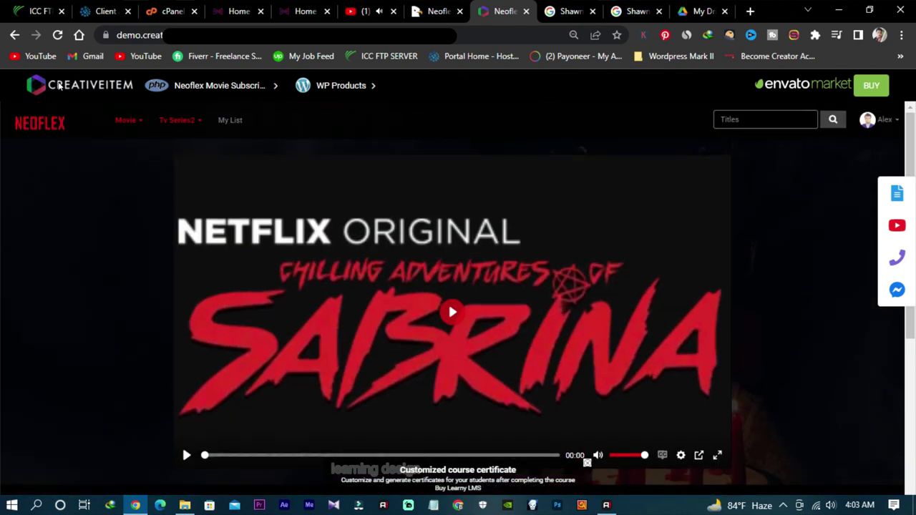
{"action": "left_click", "coordinate": [14, 36]}
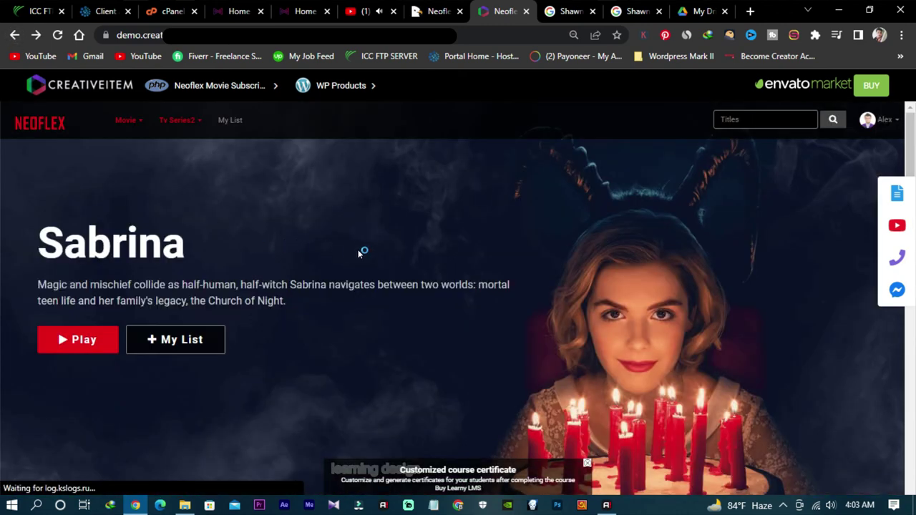
{"action": "scroll", "coordinate": [362, 253], "scroll_direction": "down", "scroll_amount": 10}
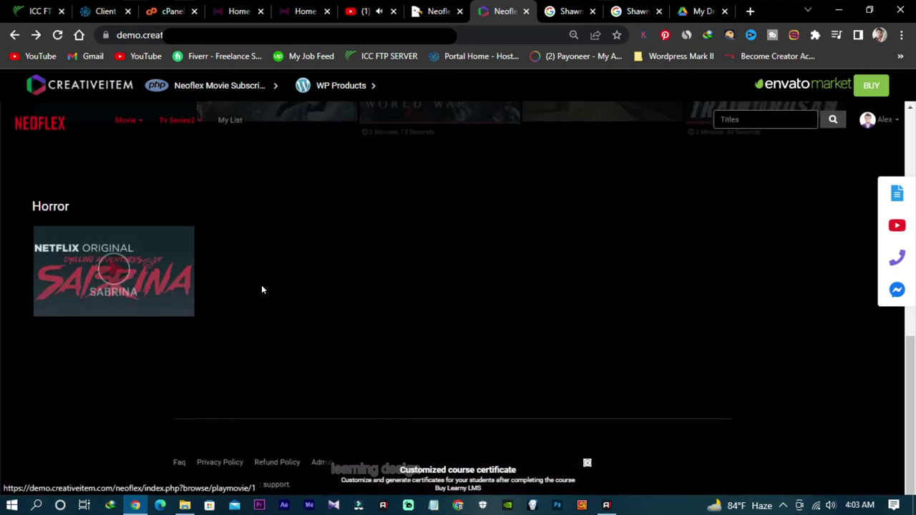
{"action": "scroll", "coordinate": [261, 289], "scroll_direction": "up", "scroll_amount": 4}
{"action": "scroll", "coordinate": [556, 310], "scroll_direction": "down", "scroll_amount": 1}
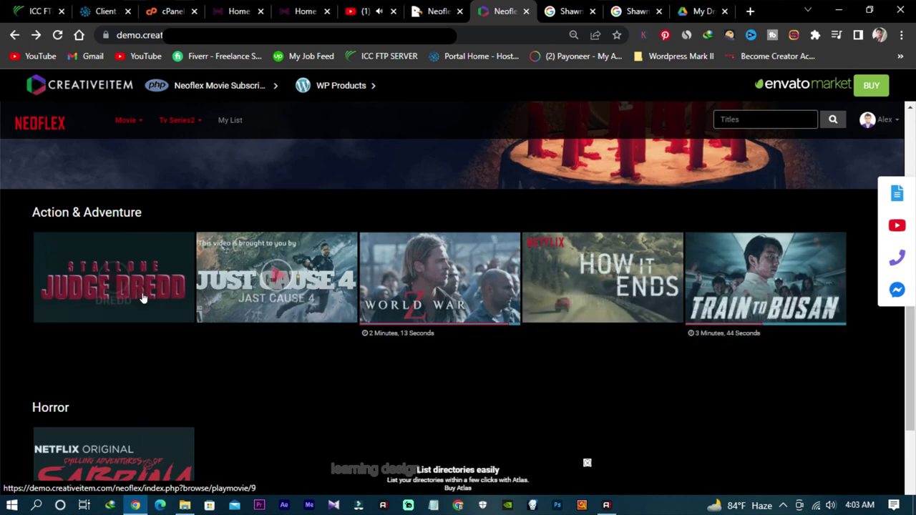
{"action": "scroll", "coordinate": [113, 307], "scroll_direction": "up", "scroll_amount": 5}
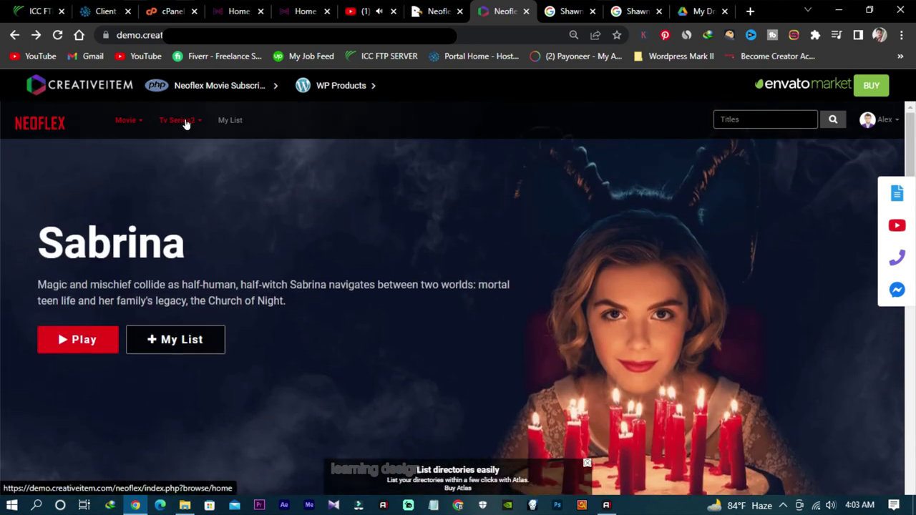
{"action": "left_click", "coordinate": [185, 126]}
{"action": "left_click", "coordinate": [187, 145]}
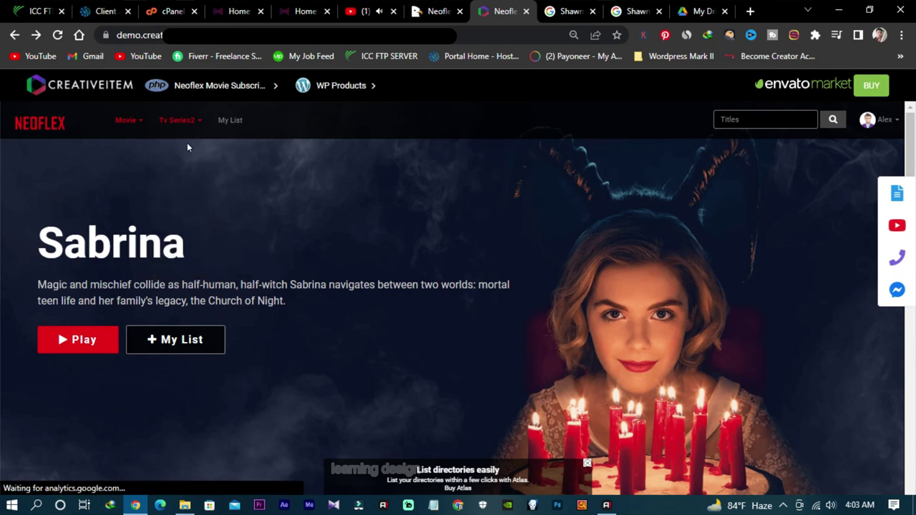
{"action": "scroll", "coordinate": [101, 284], "scroll_direction": "down", "scroll_amount": 1}
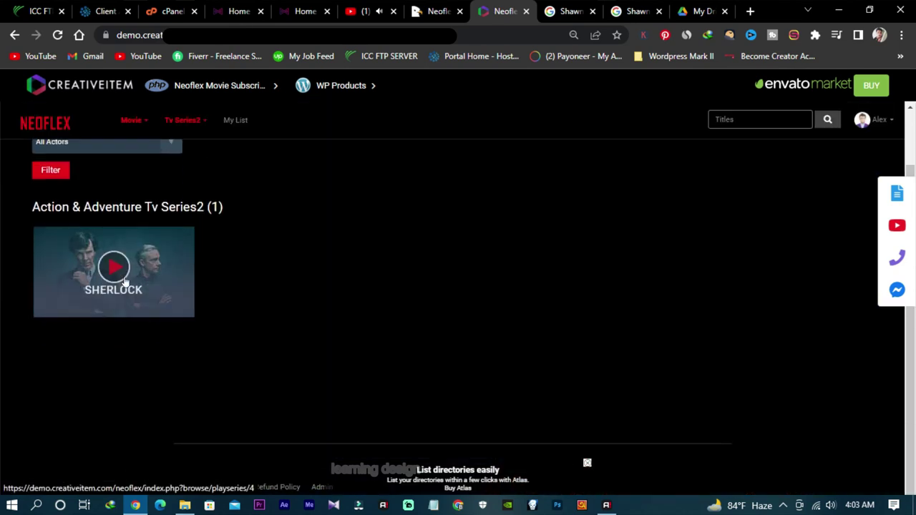
{"action": "scroll", "coordinate": [129, 281], "scroll_direction": "up", "scroll_amount": 1}
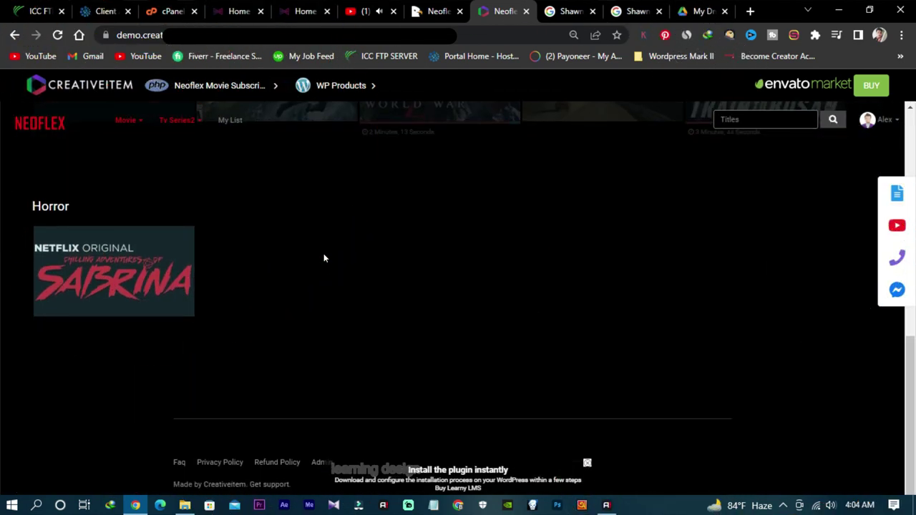
{"action": "scroll", "coordinate": [325, 257], "scroll_direction": "down", "scroll_amount": 1}
{"action": "scroll", "coordinate": [324, 258], "scroll_direction": "up", "scroll_amount": 3}
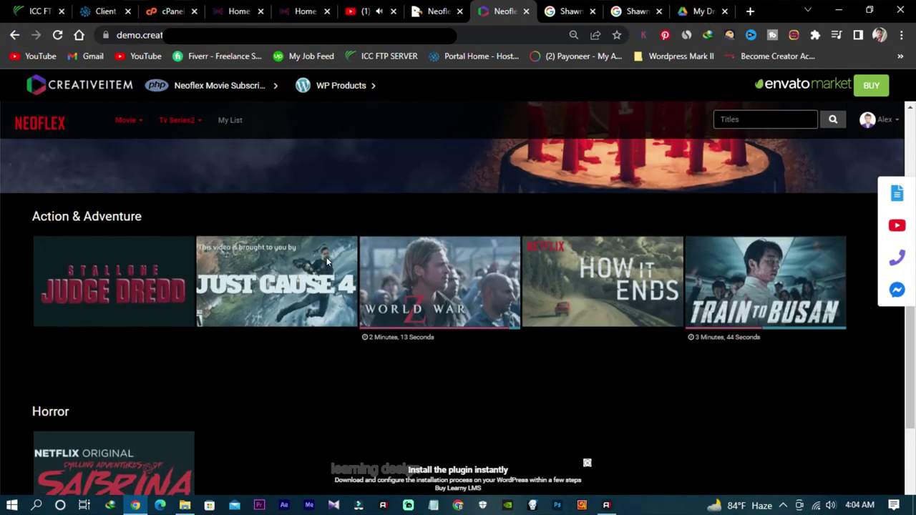
{"action": "scroll", "coordinate": [325, 257], "scroll_direction": "down", "scroll_amount": 1}
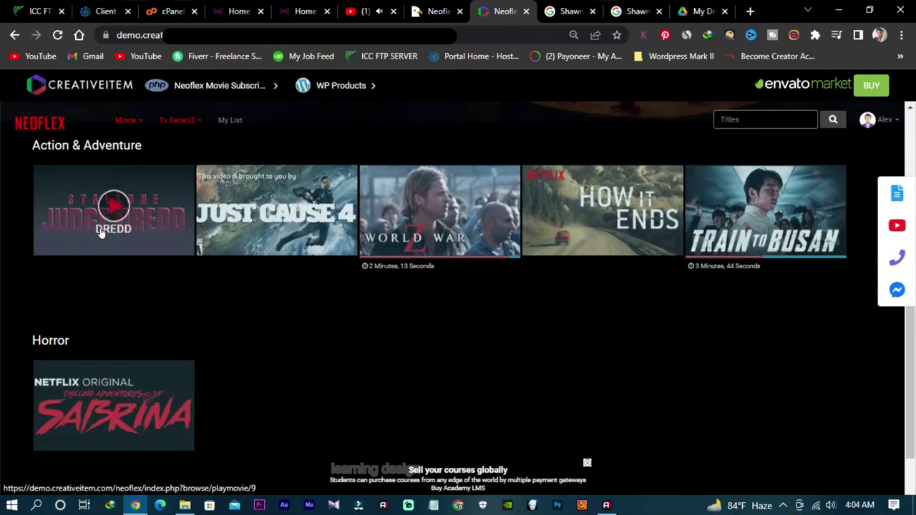
{"action": "scroll", "coordinate": [706, 243], "scroll_direction": "up", "scroll_amount": 5}
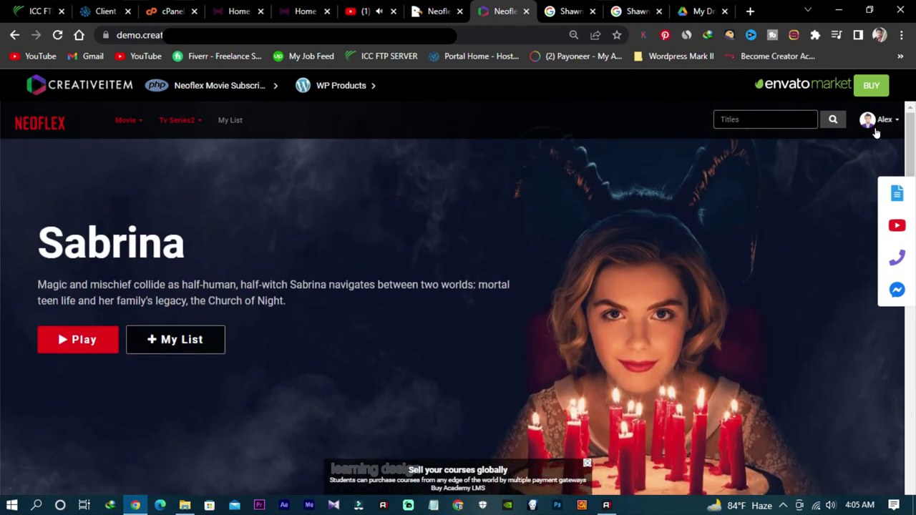
Step: Visit Manage Profiles from the profile dropdown, finish with Done, then show the own install's Free Guy home
{"action": "left_click", "coordinate": [883, 122]}
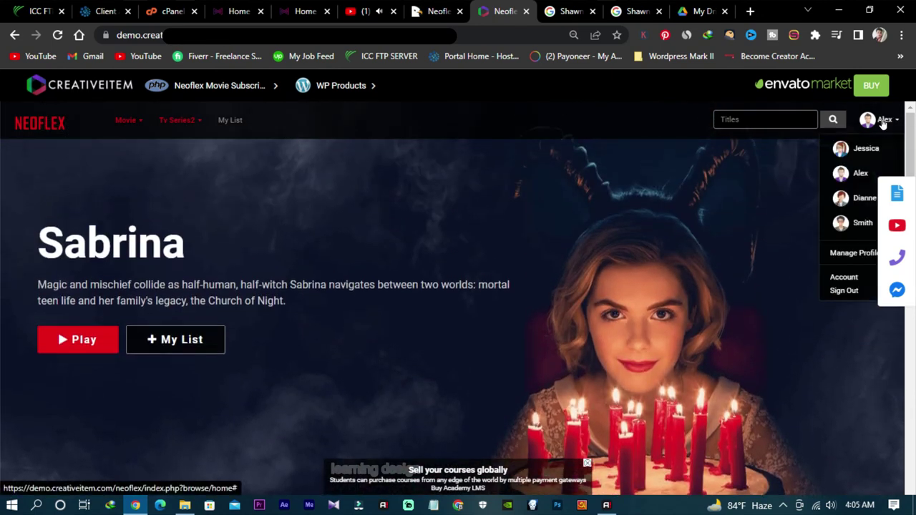
{"action": "left_click", "coordinate": [851, 254]}
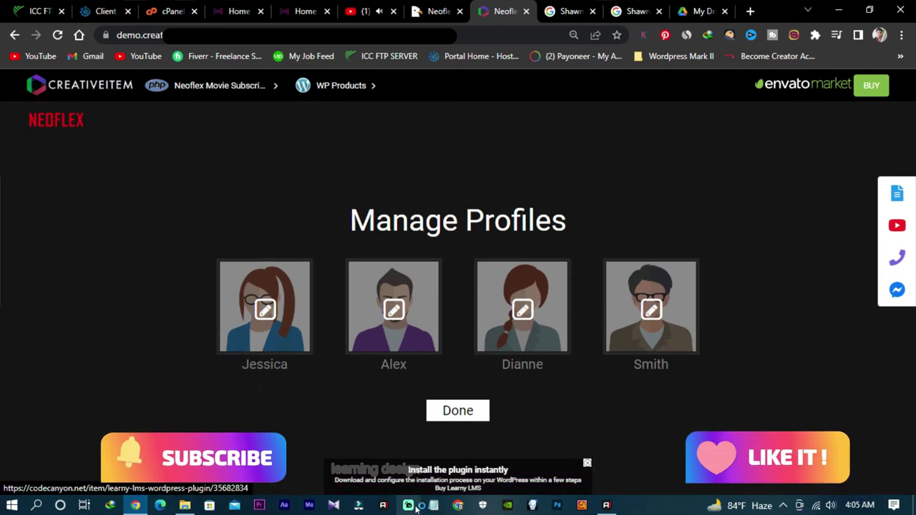
{"action": "left_click", "coordinate": [458, 411]}
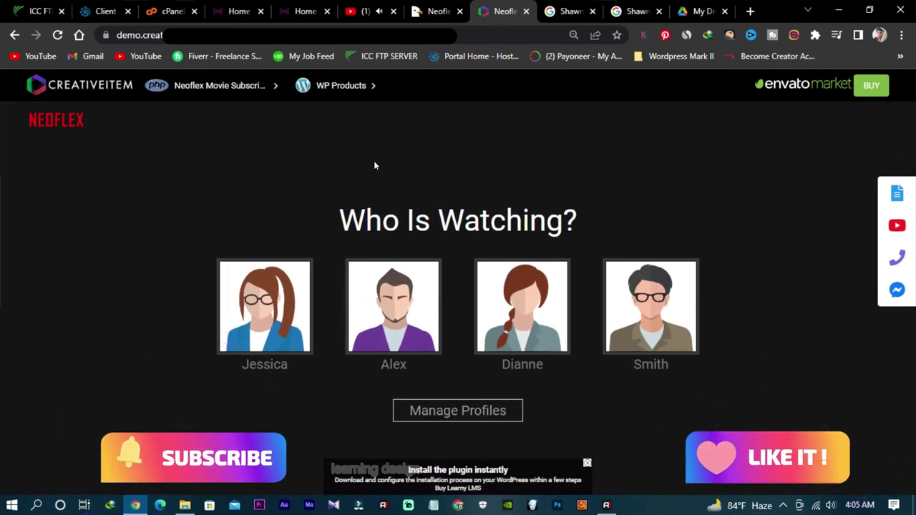
{"action": "left_click", "coordinate": [304, 10]}
Step: Look through the open tabs and close both Shawn Levy Google search tabs
{"action": "scroll", "coordinate": [344, 212], "scroll_direction": "down", "scroll_amount": 3}
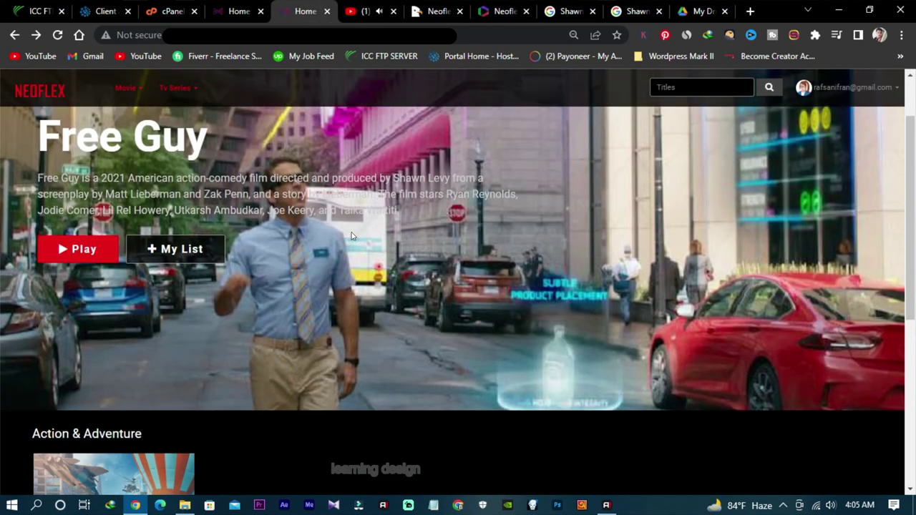
{"action": "scroll", "coordinate": [351, 231], "scroll_direction": "up", "scroll_amount": 3}
{"action": "scroll", "coordinate": [349, 216], "scroll_direction": "down", "scroll_amount": 5}
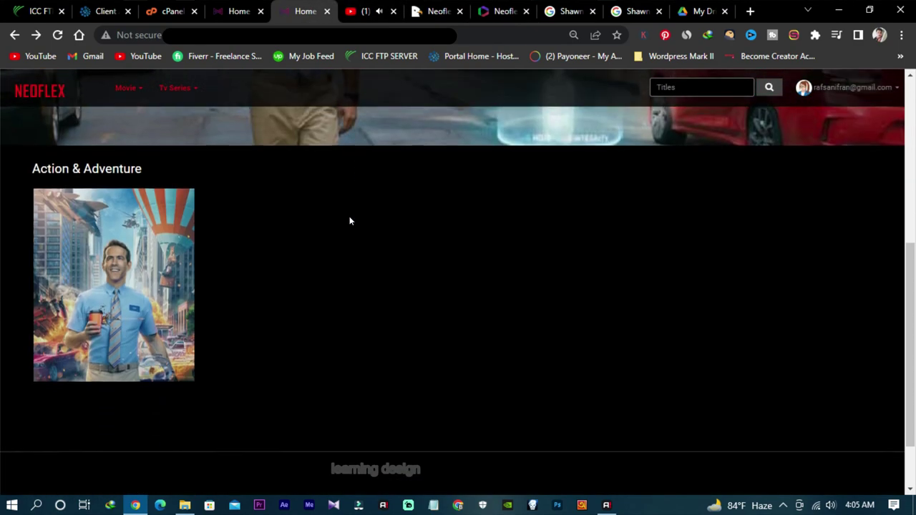
{"action": "scroll", "coordinate": [349, 216], "scroll_direction": "up", "scroll_amount": 4}
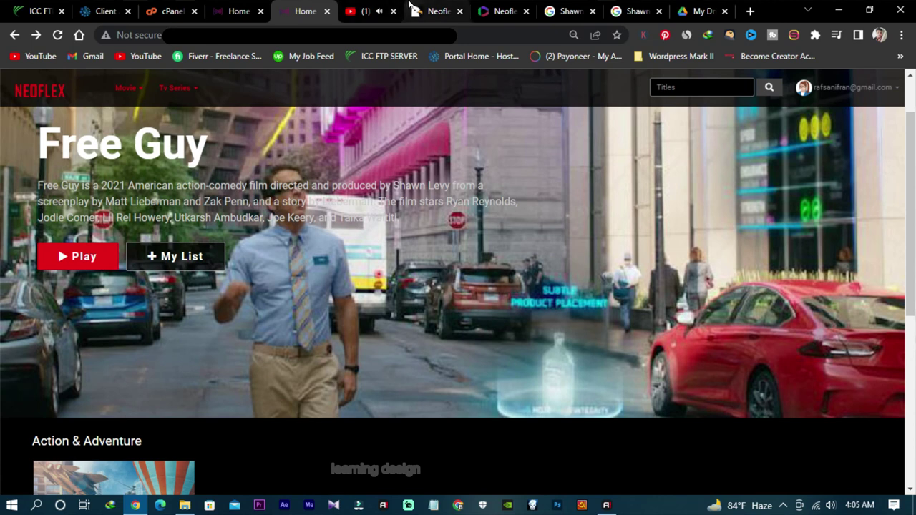
{"action": "left_click", "coordinate": [428, 10]}
{"action": "left_click", "coordinate": [497, 11]}
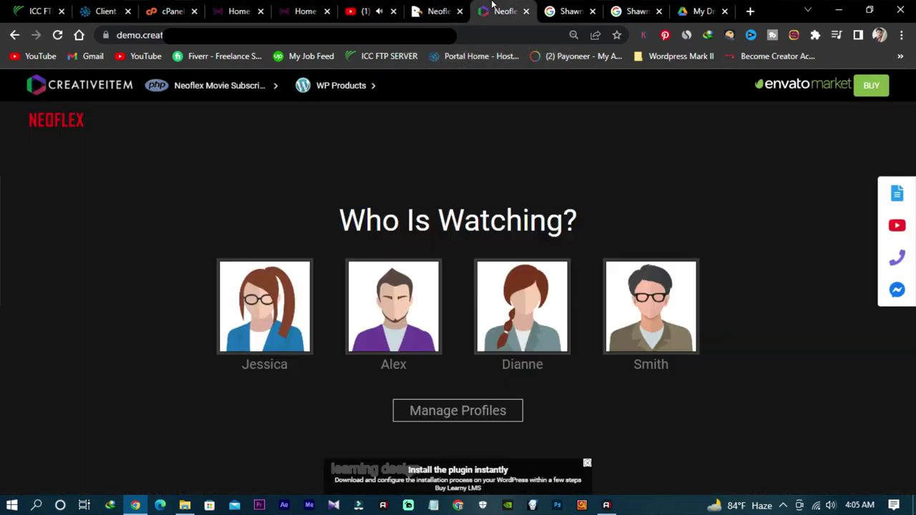
{"action": "left_click", "coordinate": [566, 11]}
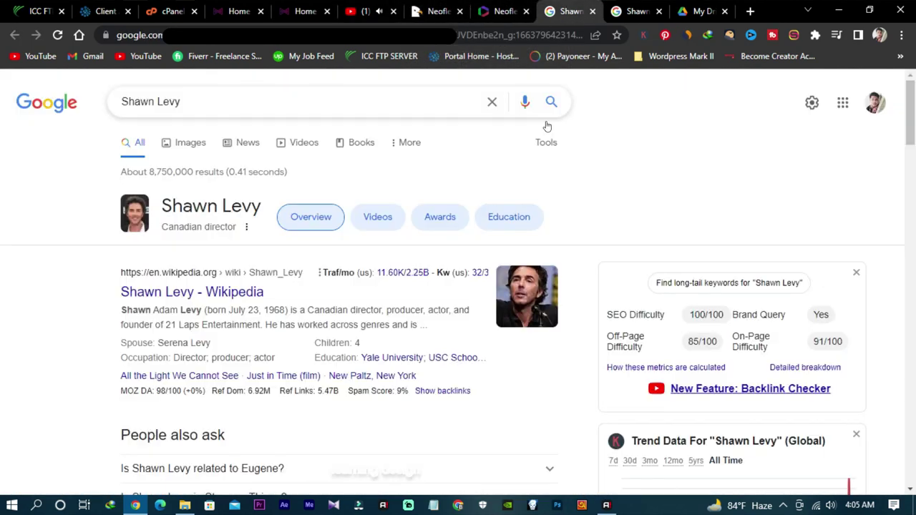
{"action": "left_click", "coordinate": [593, 12]}
{"action": "left_click", "coordinate": [593, 12]}
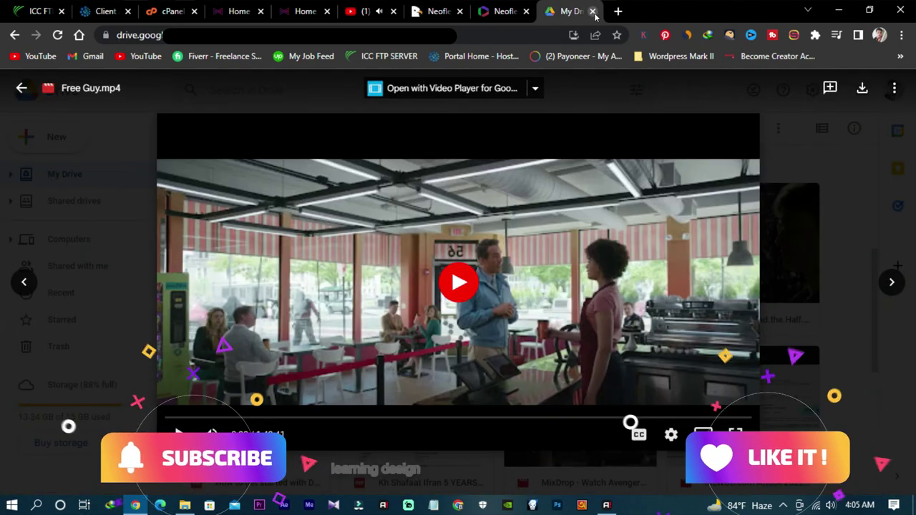
Step: Cycle through the CodeCanyon, YouTube and own-install tabs, ending on the demo's Who Is Watching? chooser
{"action": "left_click", "coordinate": [436, 11]}
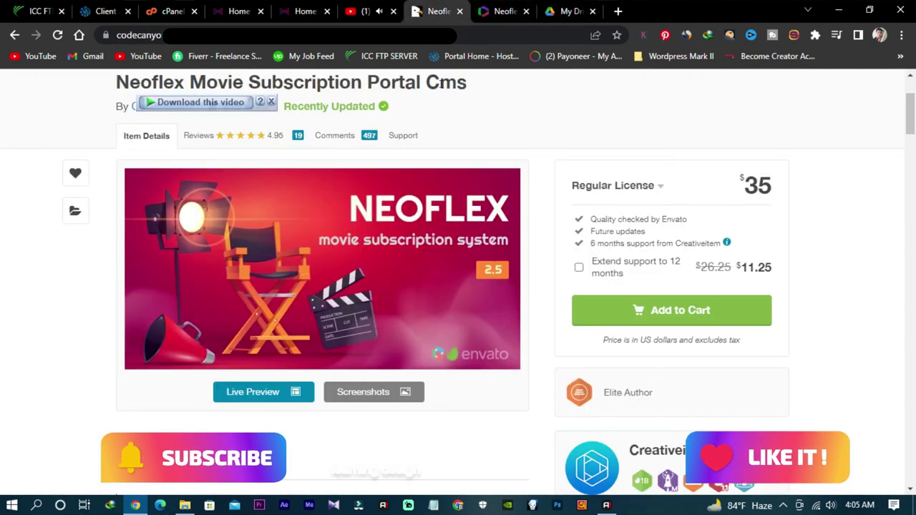
{"action": "scroll", "coordinate": [458, 286], "scroll_direction": "up", "scroll_amount": 2}
{"action": "left_click", "coordinate": [440, 11]}
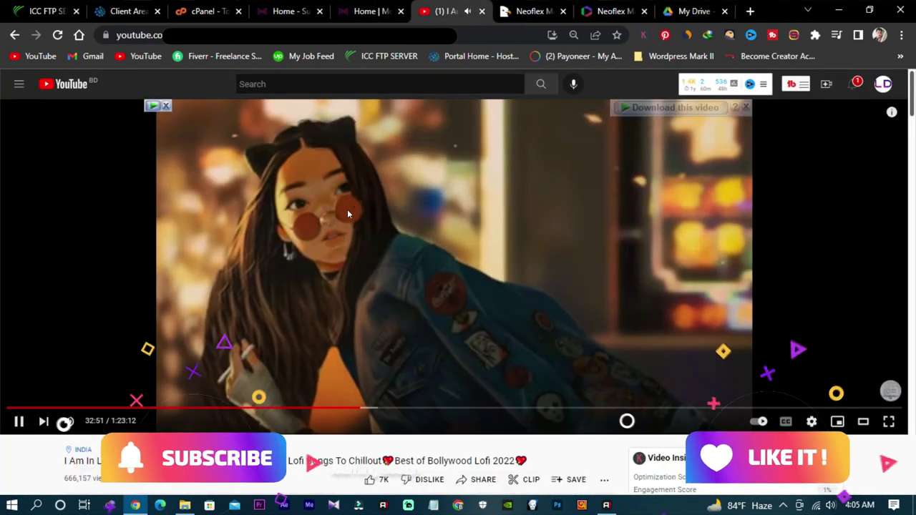
{"action": "left_click", "coordinate": [354, 11]}
{"action": "left_click", "coordinate": [305, 6]}
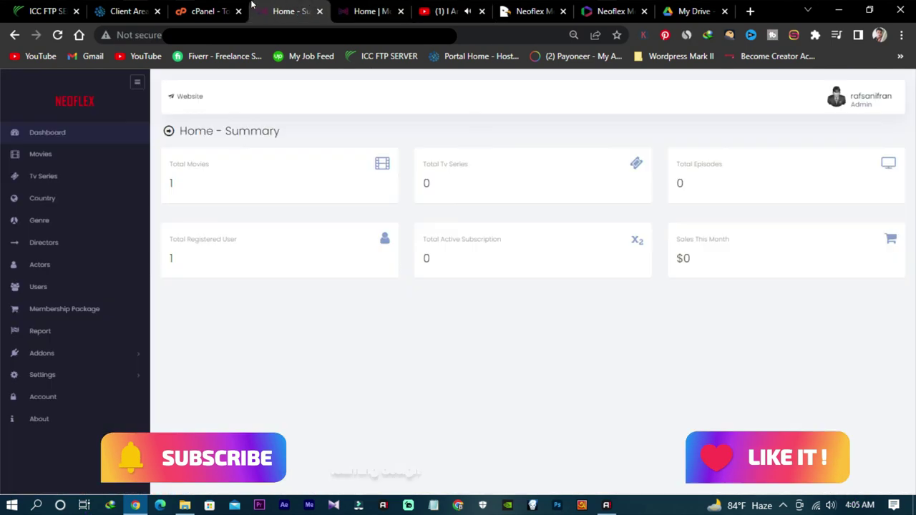
{"action": "left_click", "coordinate": [504, 11]}
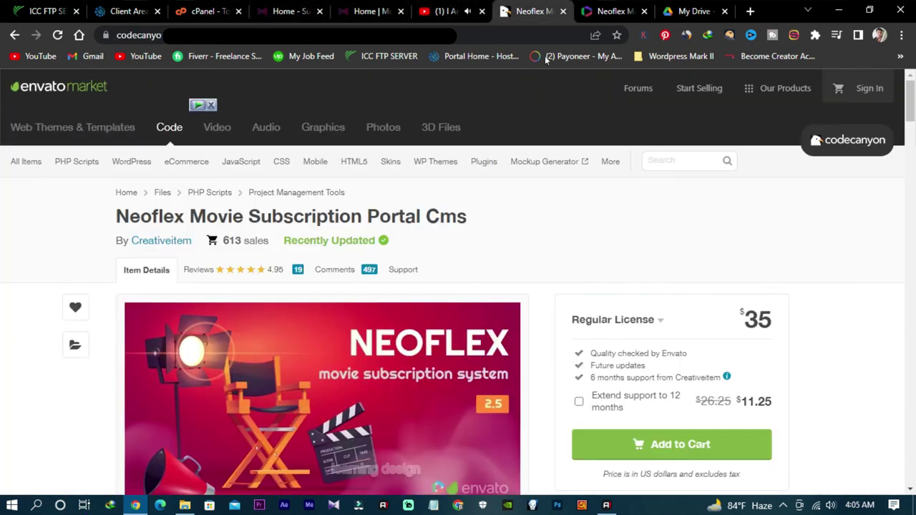
{"action": "left_click", "coordinate": [604, 8]}
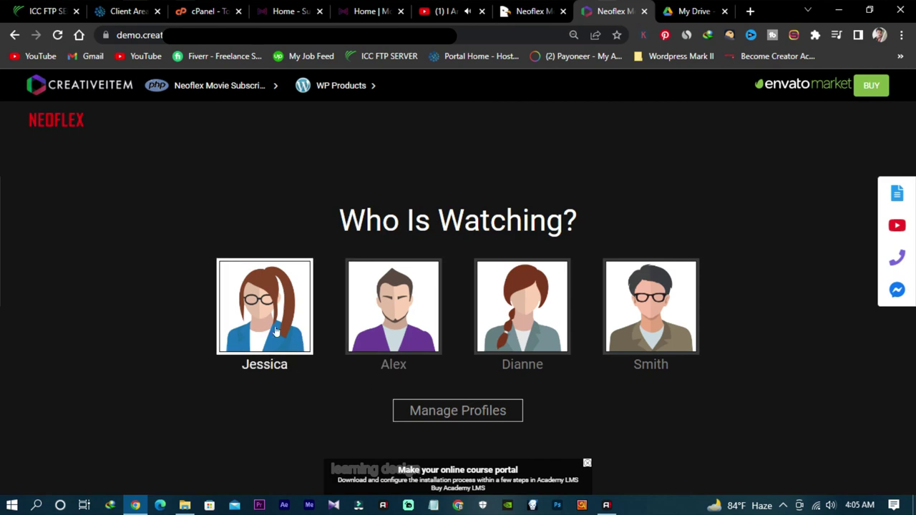
{"action": "left_click", "coordinate": [256, 319]}
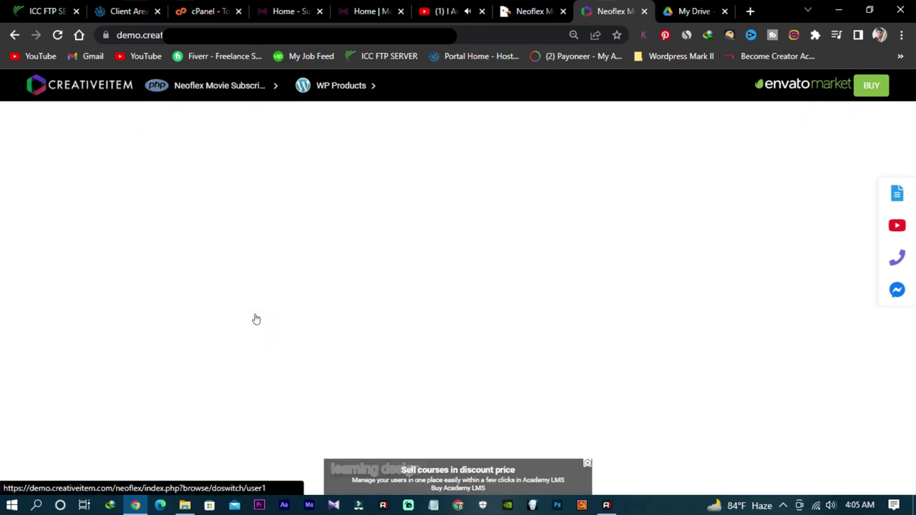
{"action": "scroll", "coordinate": [310, 297], "scroll_direction": "down", "scroll_amount": 3}
{"action": "scroll", "coordinate": [310, 299], "scroll_direction": "down", "scroll_amount": 3}
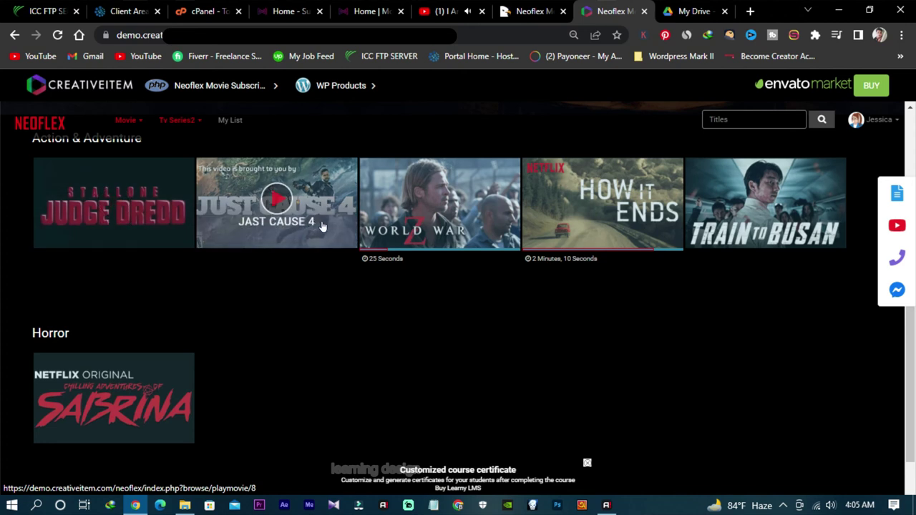
{"action": "scroll", "coordinate": [183, 313], "scroll_direction": "down", "scroll_amount": 2}
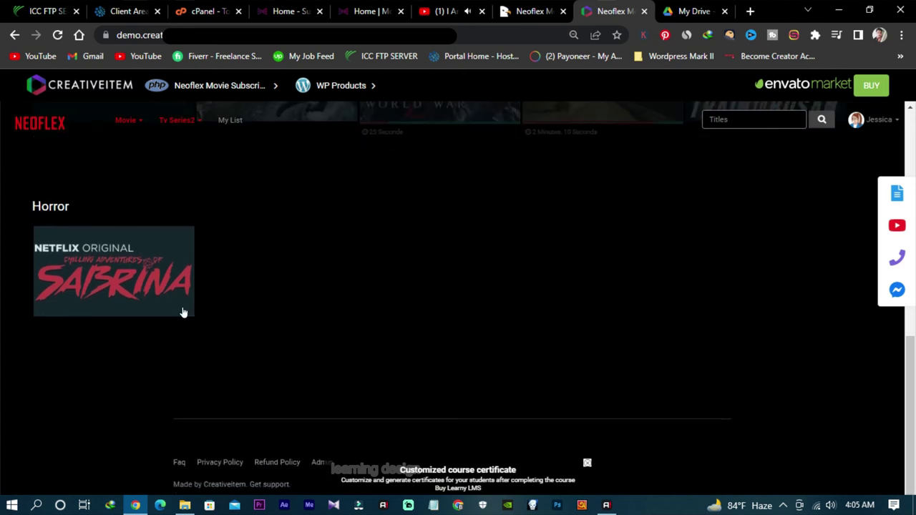
{"action": "left_click", "coordinate": [141, 287]}
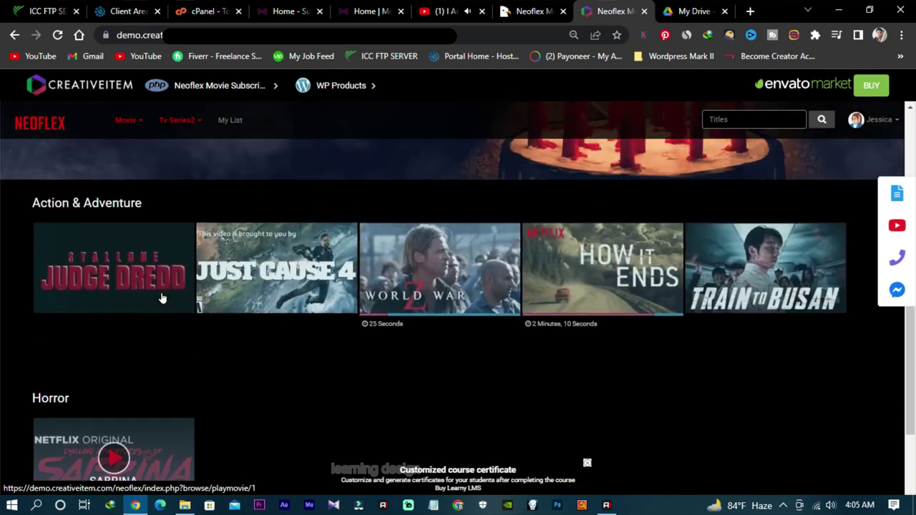
{"action": "scroll", "coordinate": [179, 297], "scroll_direction": "down", "scroll_amount": 2}
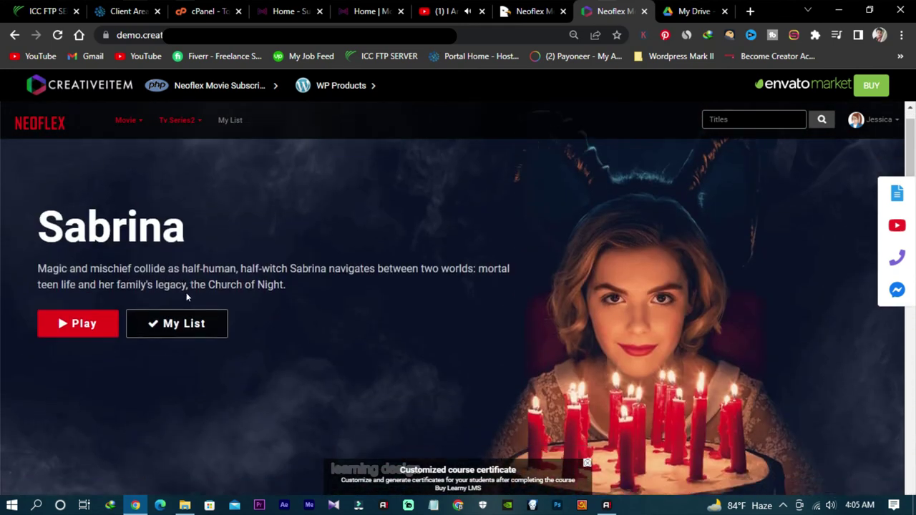
{"action": "scroll", "coordinate": [210, 300], "scroll_direction": "up", "scroll_amount": 2}
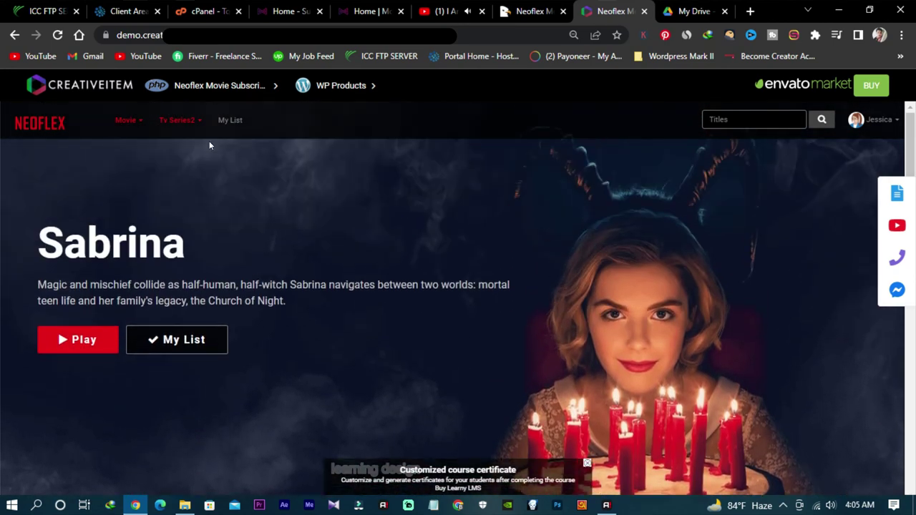
{"action": "left_click", "coordinate": [189, 125]}
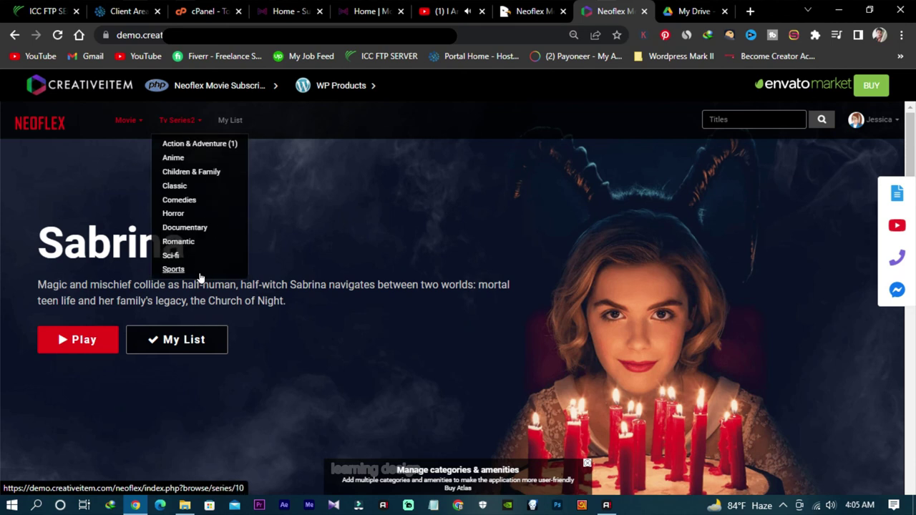
{"action": "left_click", "coordinate": [131, 123]}
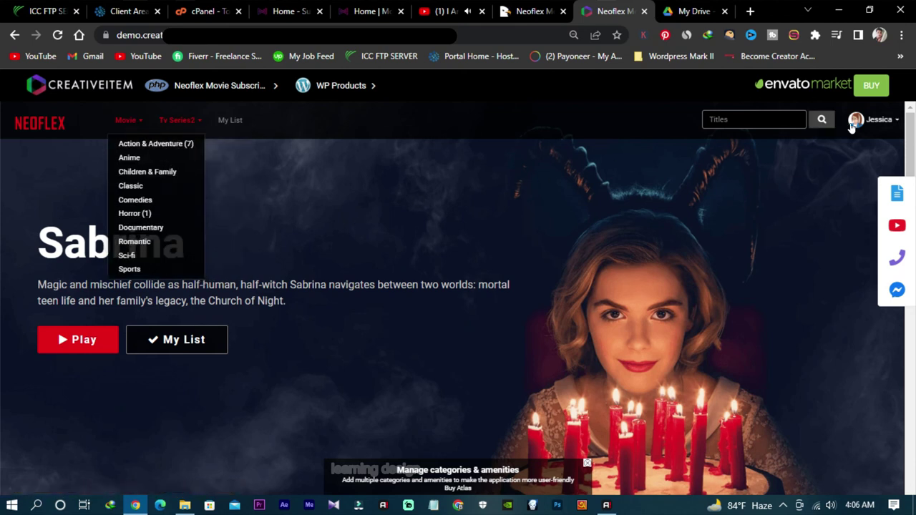
{"action": "scroll", "coordinate": [499, 303], "scroll_direction": "down", "scroll_amount": 8}
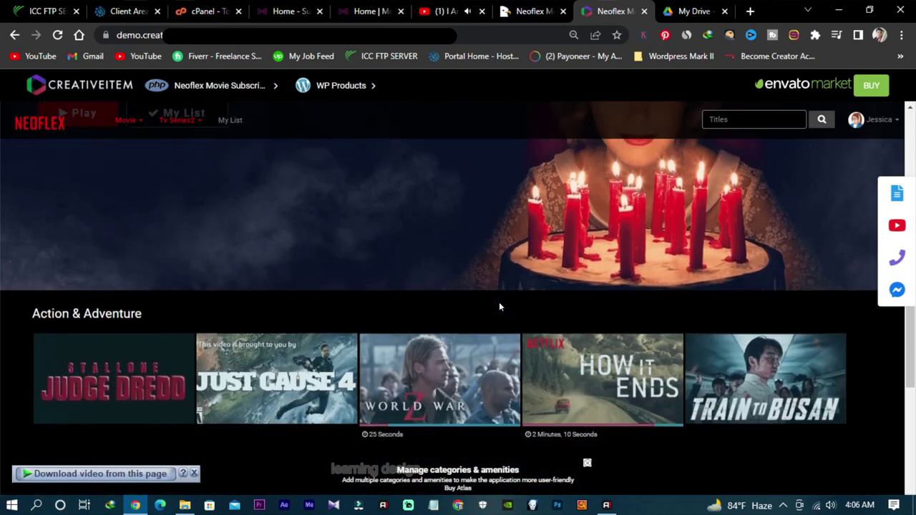
{"action": "scroll", "coordinate": [496, 302], "scroll_direction": "down", "scroll_amount": 1}
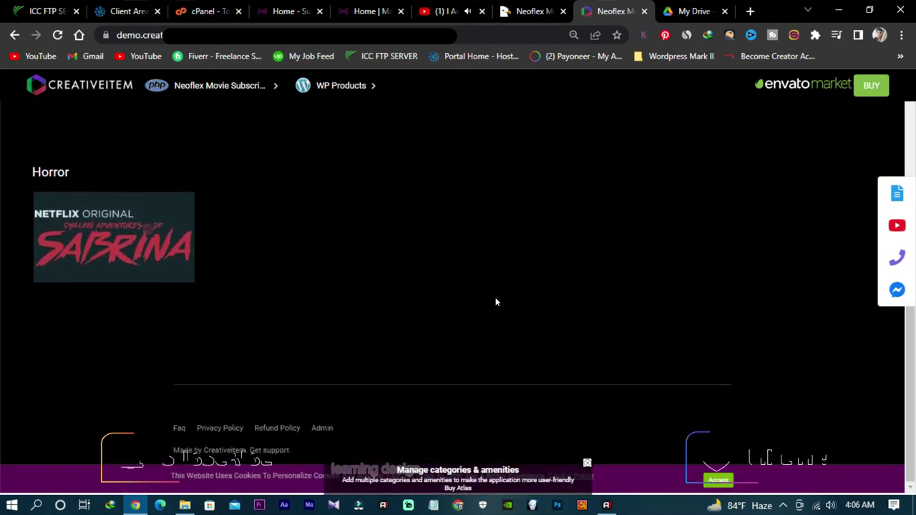
{"action": "scroll", "coordinate": [499, 290], "scroll_direction": "up", "scroll_amount": 10}
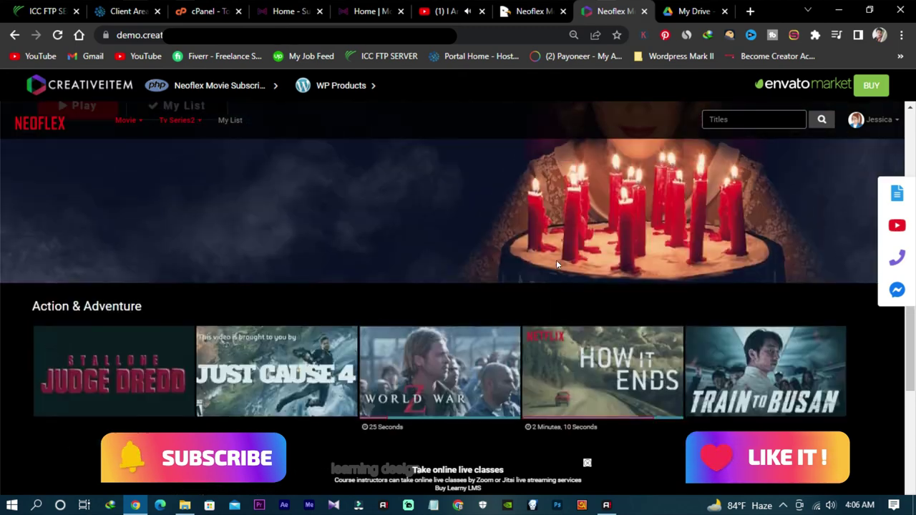
{"action": "scroll", "coordinate": [543, 281], "scroll_direction": "down", "scroll_amount": 2}
{"action": "scroll", "coordinate": [541, 279], "scroll_direction": "up", "scroll_amount": 3}
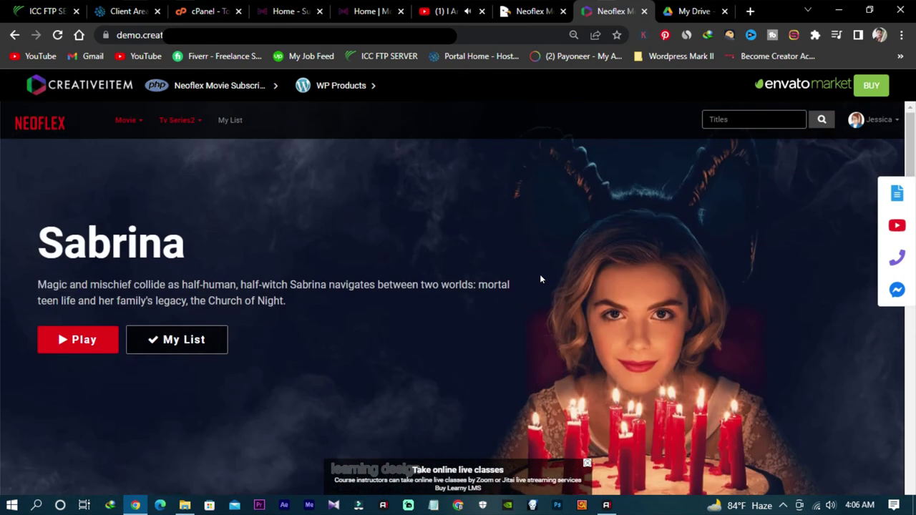
{"action": "scroll", "coordinate": [534, 274], "scroll_direction": "down", "scroll_amount": 1}
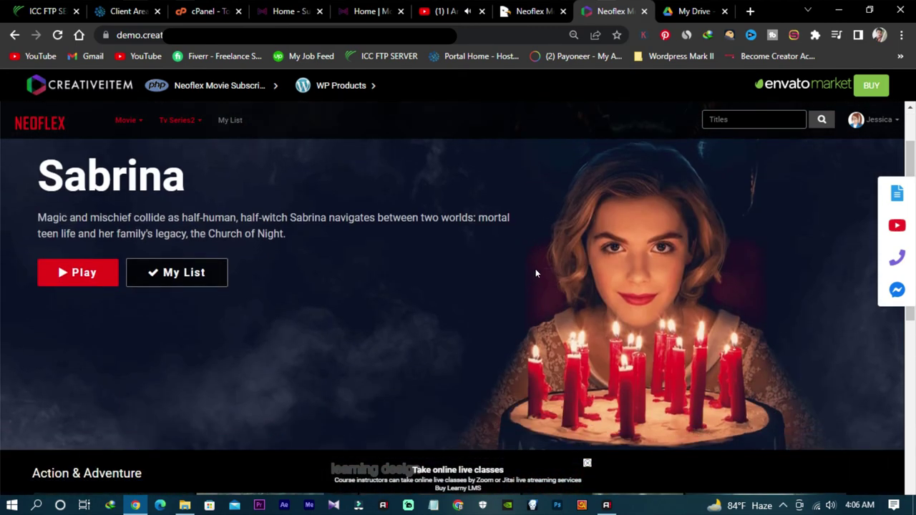
{"action": "left_click", "coordinate": [284, 6]}
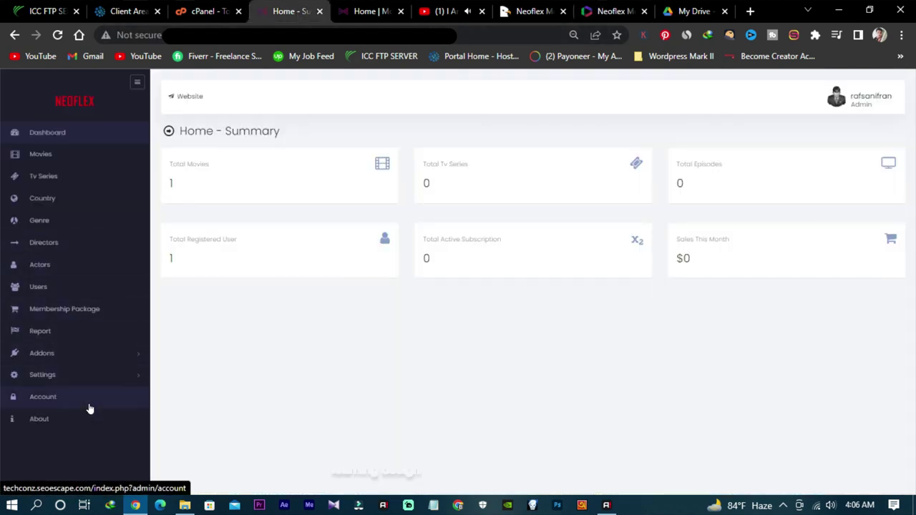
{"action": "left_click", "coordinate": [75, 177]}
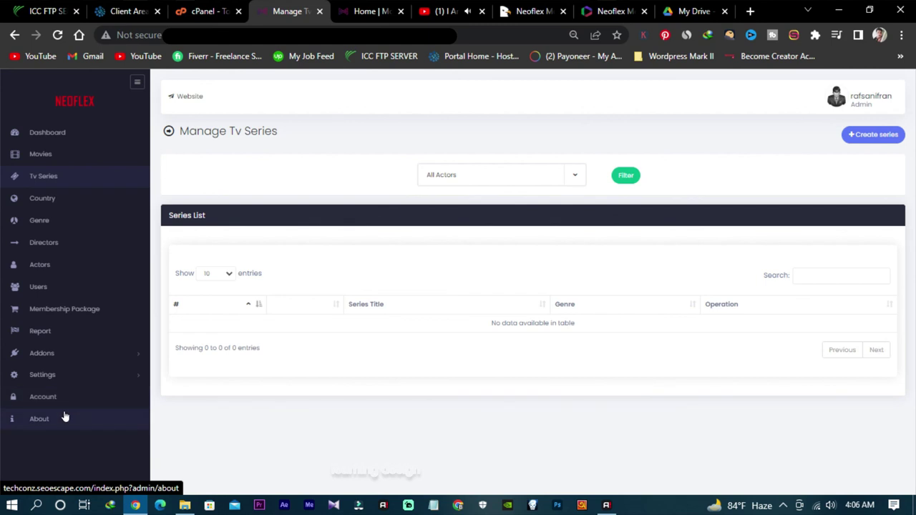
{"action": "left_click", "coordinate": [57, 131]}
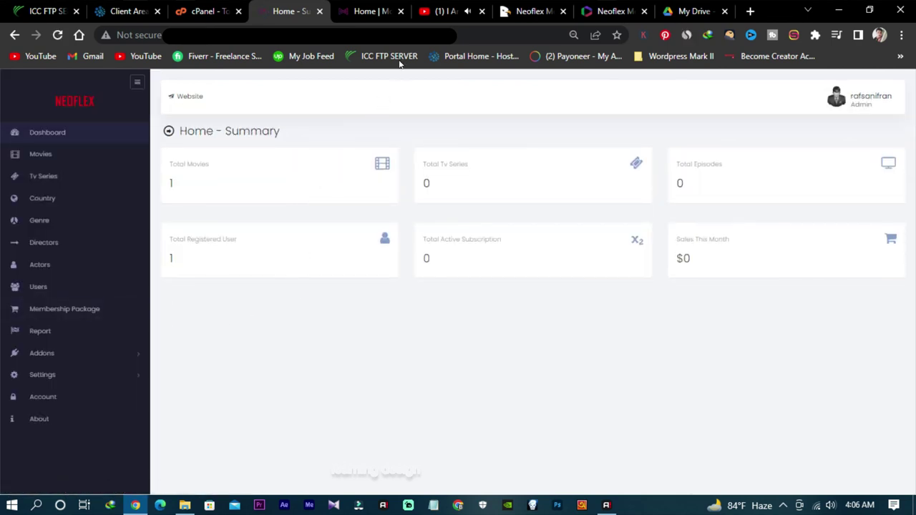
Step: Compare the demo's Sabrina page with the own install's Free Guy home page
{"action": "left_click", "coordinate": [610, 11]}
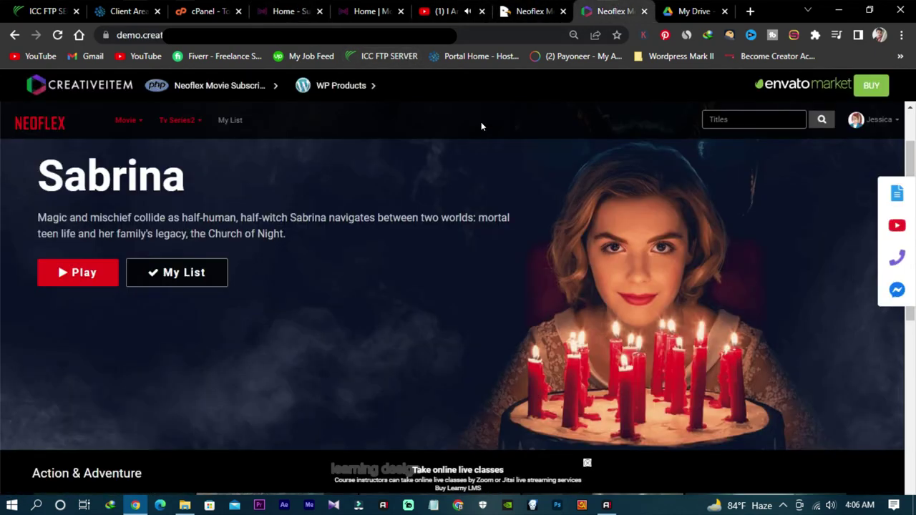
{"action": "scroll", "coordinate": [481, 121], "scroll_direction": "down", "scroll_amount": 2}
{"action": "scroll", "coordinate": [418, 207], "scroll_direction": "down", "scroll_amount": 5}
{"action": "scroll", "coordinate": [418, 213], "scroll_direction": "up", "scroll_amount": 7}
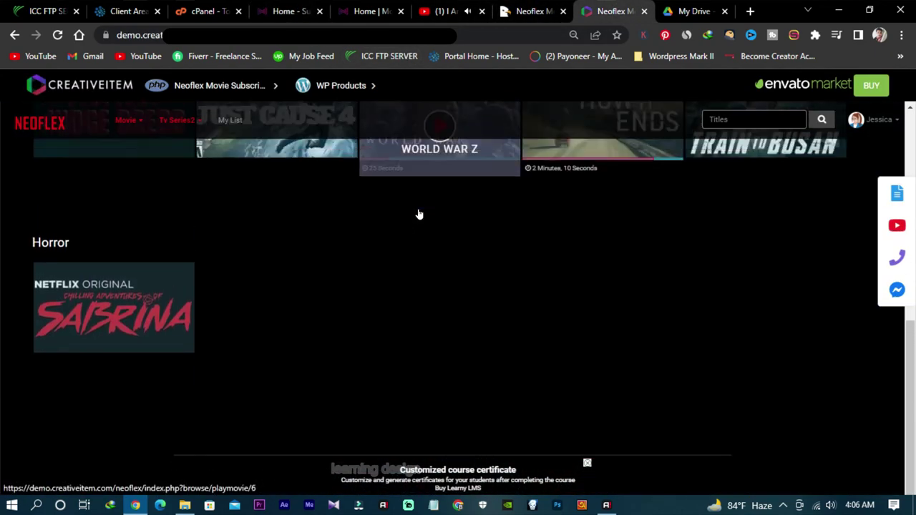
{"action": "scroll", "coordinate": [417, 216], "scroll_direction": "up", "scroll_amount": 1}
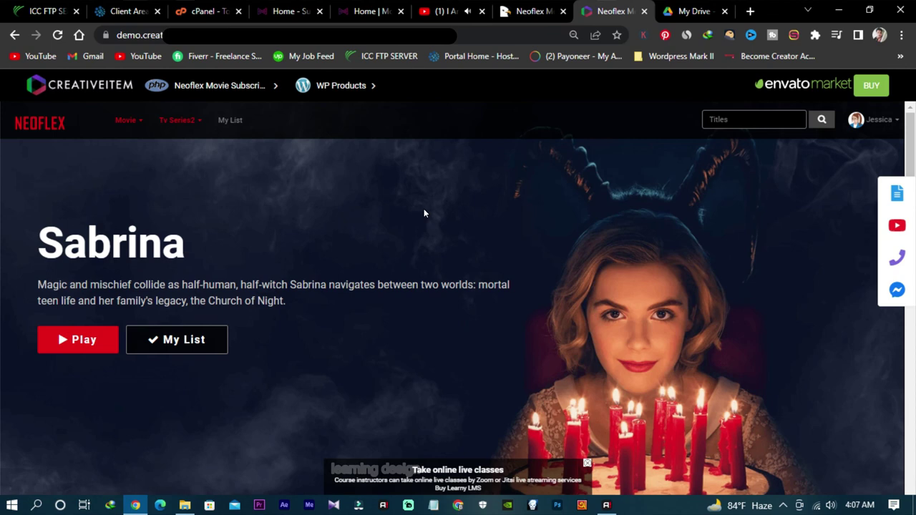
{"action": "left_click", "coordinate": [365, 11]}
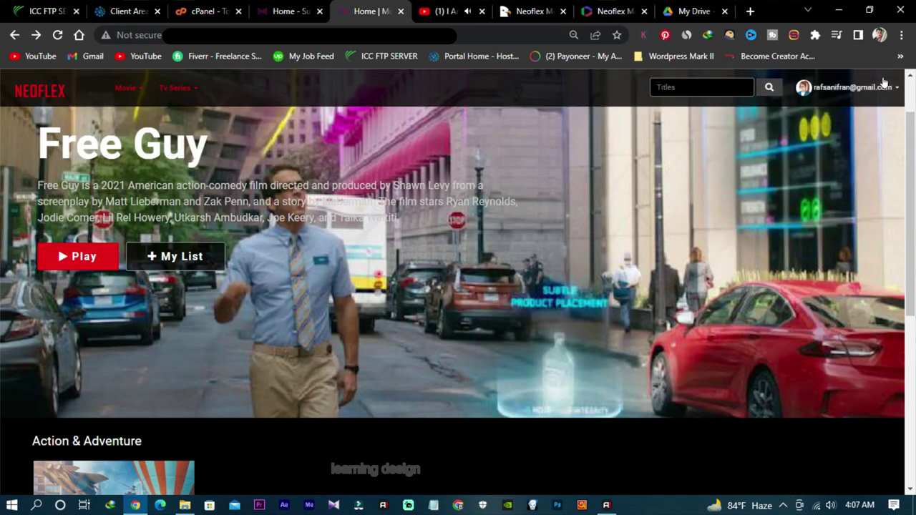
{"action": "left_click", "coordinate": [608, 10]}
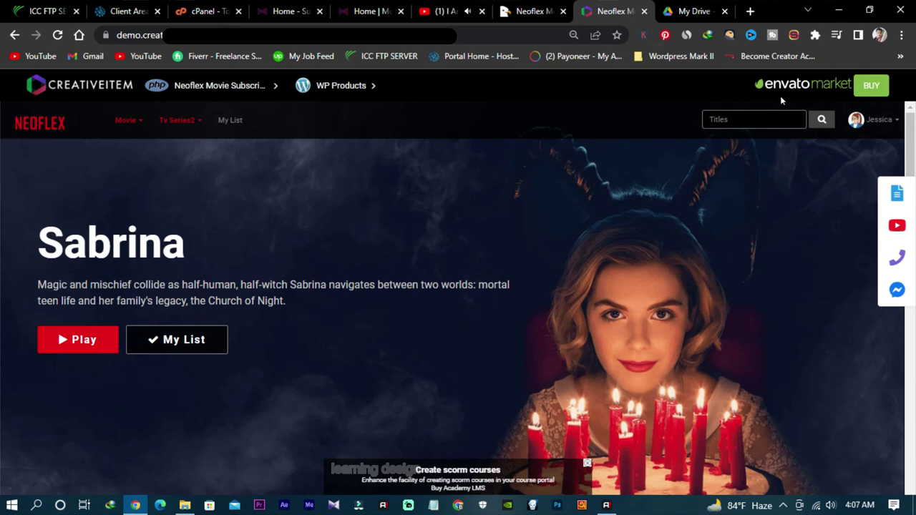
Step: Sign out of the Neoflex demo account
{"action": "left_click", "coordinate": [885, 121]}
{"action": "left_click", "coordinate": [853, 294]}
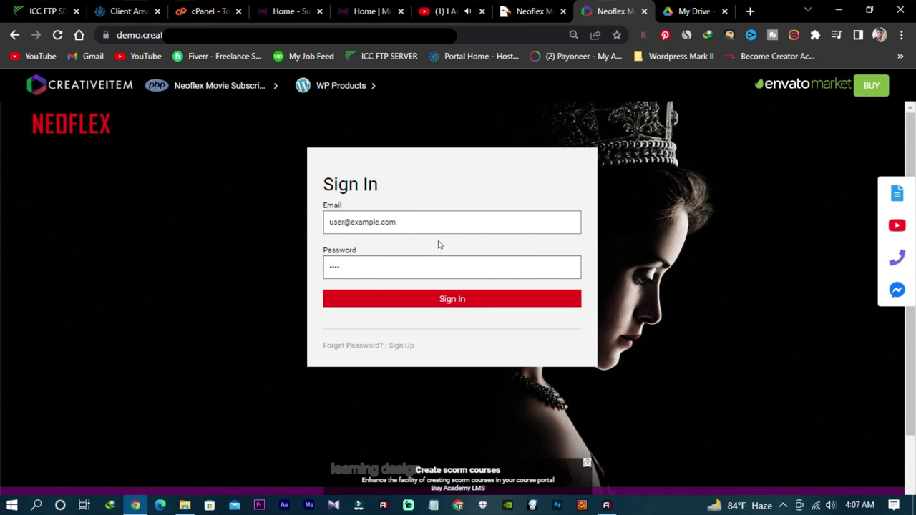
{"action": "scroll", "coordinate": [465, 247], "scroll_direction": "down", "scroll_amount": 2}
{"action": "scroll", "coordinate": [465, 246], "scroll_direction": "up", "scroll_amount": 2}
Step: Go to the public landing page, "See What Is Next."
{"action": "left_click", "coordinate": [58, 126]}
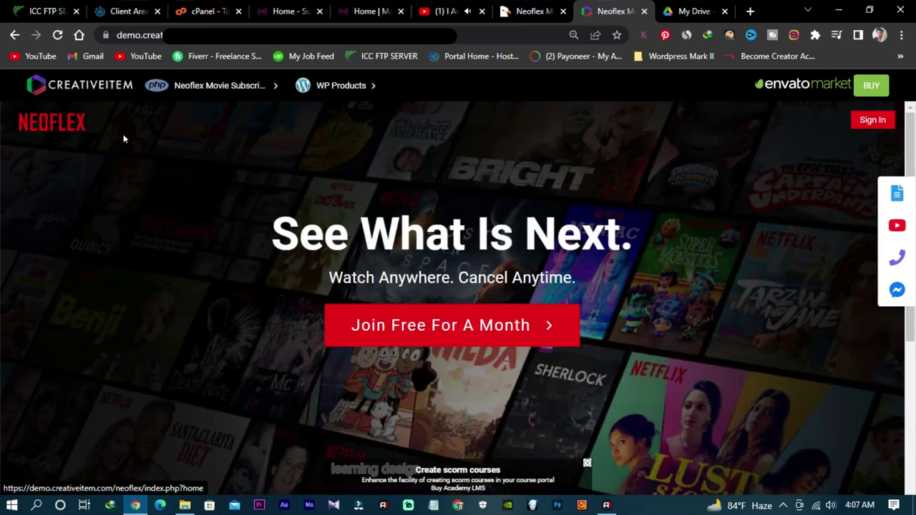
{"action": "scroll", "coordinate": [313, 159], "scroll_direction": "down", "scroll_amount": 1}
{"action": "scroll", "coordinate": [318, 245], "scroll_direction": "down", "scroll_amount": 1}
{"action": "scroll", "coordinate": [318, 245], "scroll_direction": "up", "scroll_amount": 2}
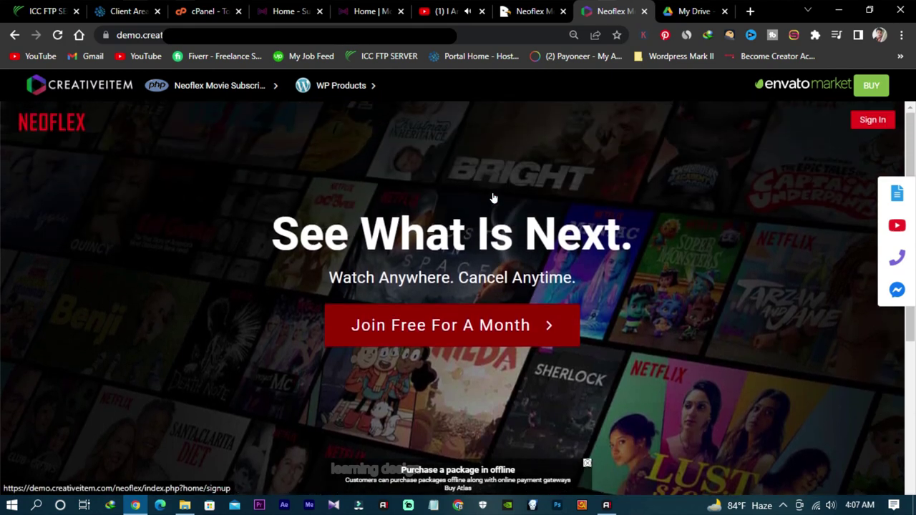
{"action": "scroll", "coordinate": [333, 241], "scroll_direction": "down", "scroll_amount": 4}
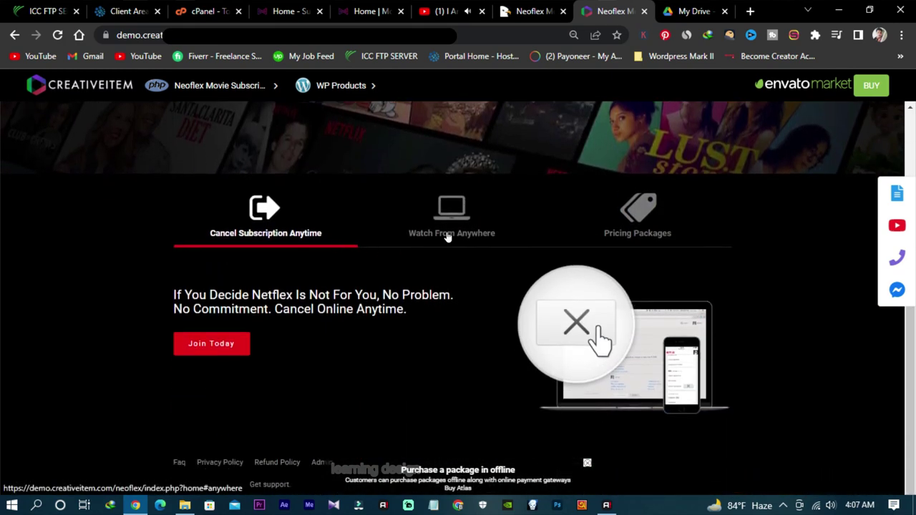
Step: View Watch From Anywhere, then review the Pricing Packages table's USD 7.99, 9.99 and 11.99 plans
{"action": "left_click", "coordinate": [446, 237]}
{"action": "left_click", "coordinate": [649, 236]}
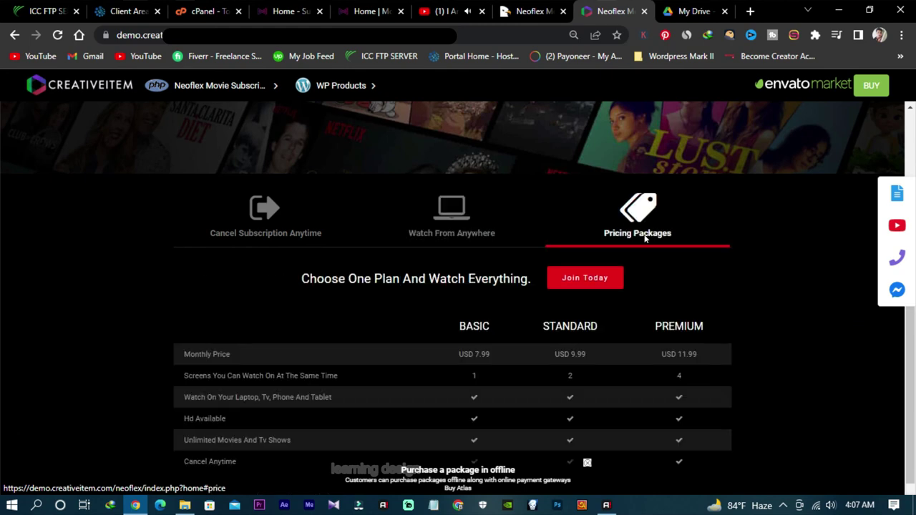
{"action": "scroll", "coordinate": [553, 290], "scroll_direction": "down", "scroll_amount": 1}
{"action": "scroll", "coordinate": [552, 290], "scroll_direction": "up", "scroll_amount": 3}
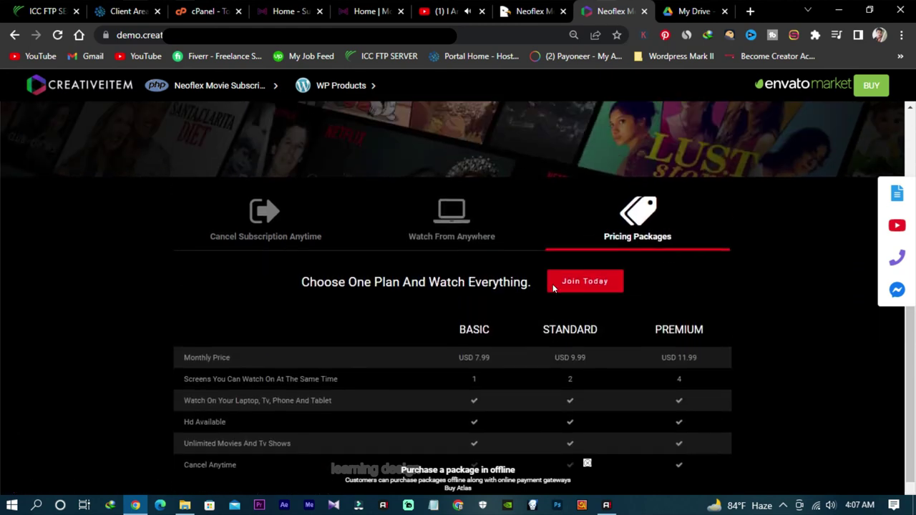
{"action": "scroll", "coordinate": [536, 299], "scroll_direction": "down", "scroll_amount": 3}
{"action": "scroll", "coordinate": [533, 299], "scroll_direction": "up", "scroll_amount": 5}
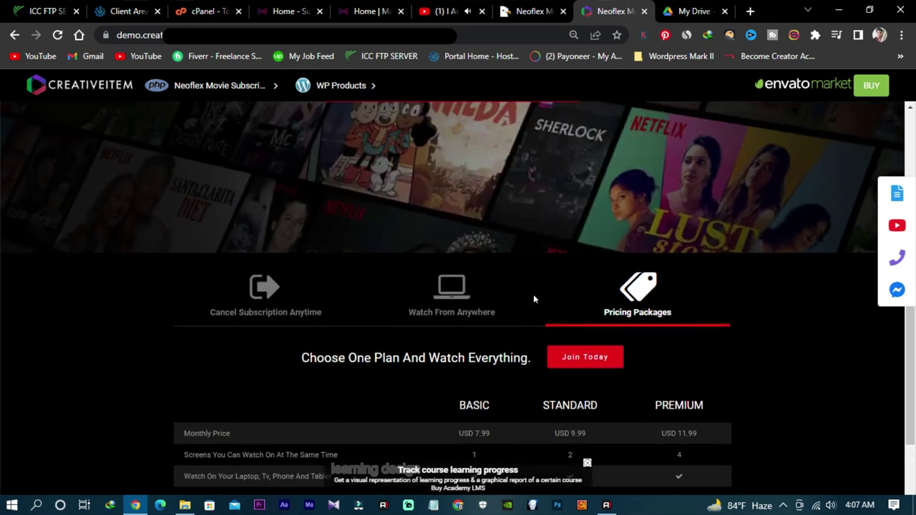
{"action": "scroll", "coordinate": [533, 294], "scroll_direction": "down", "scroll_amount": 1}
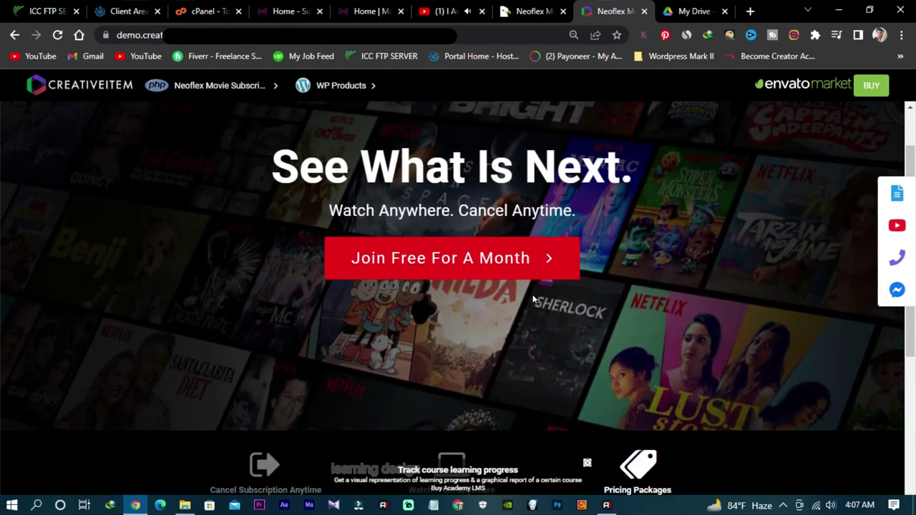
{"action": "scroll", "coordinate": [533, 296], "scroll_direction": "up", "scroll_amount": 2}
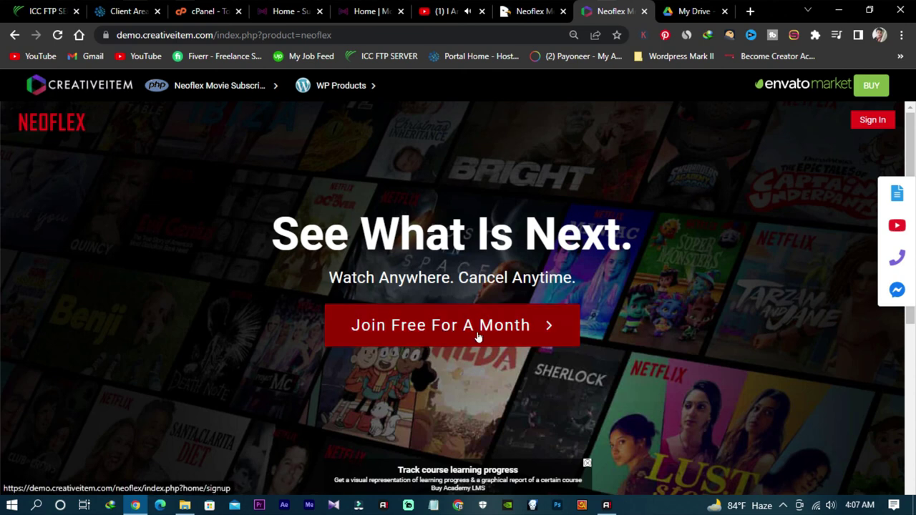
{"action": "scroll", "coordinate": [655, 375], "scroll_direction": "down", "scroll_amount": 4}
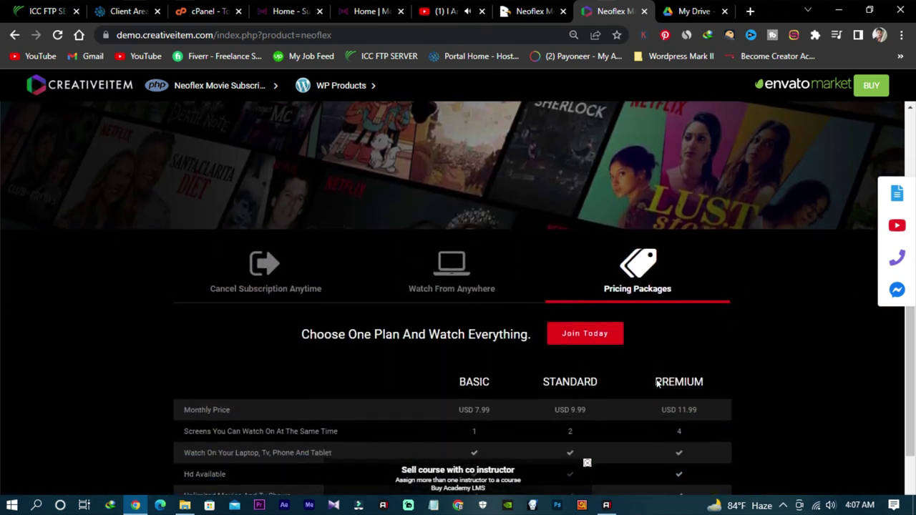
{"action": "scroll", "coordinate": [657, 379], "scroll_direction": "up", "scroll_amount": 4}
{"action": "scroll", "coordinate": [656, 379], "scroll_direction": "down", "scroll_amount": 4}
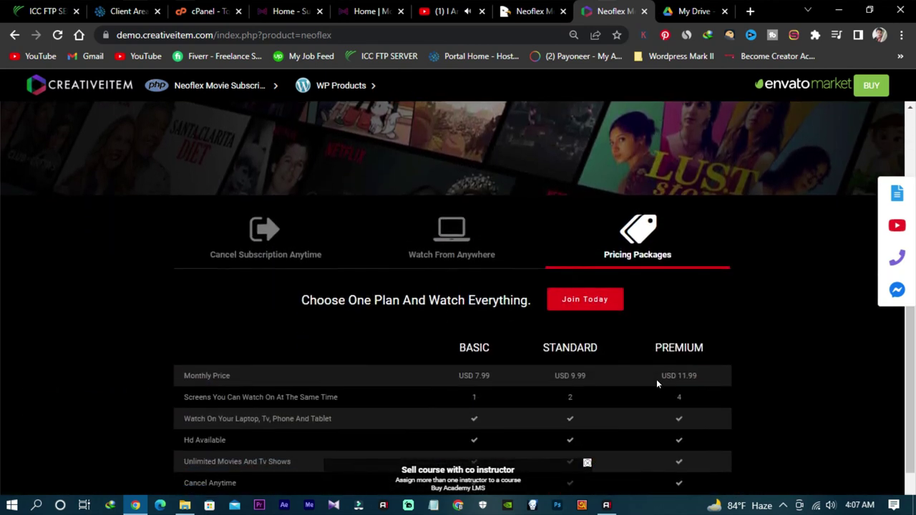
{"action": "scroll", "coordinate": [656, 383], "scroll_direction": "down", "scroll_amount": 2}
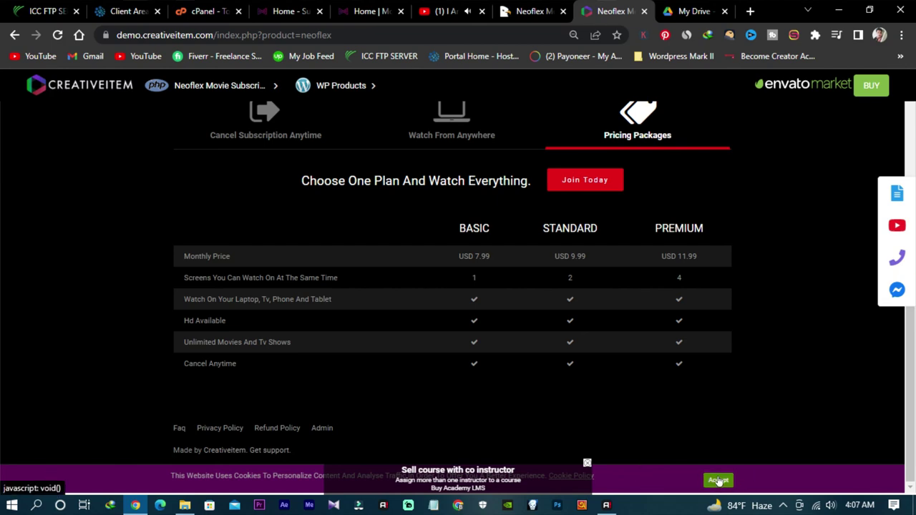
{"action": "scroll", "coordinate": [572, 385], "scroll_direction": "up", "scroll_amount": 3}
{"action": "scroll", "coordinate": [572, 387], "scroll_direction": "up", "scroll_amount": 2}
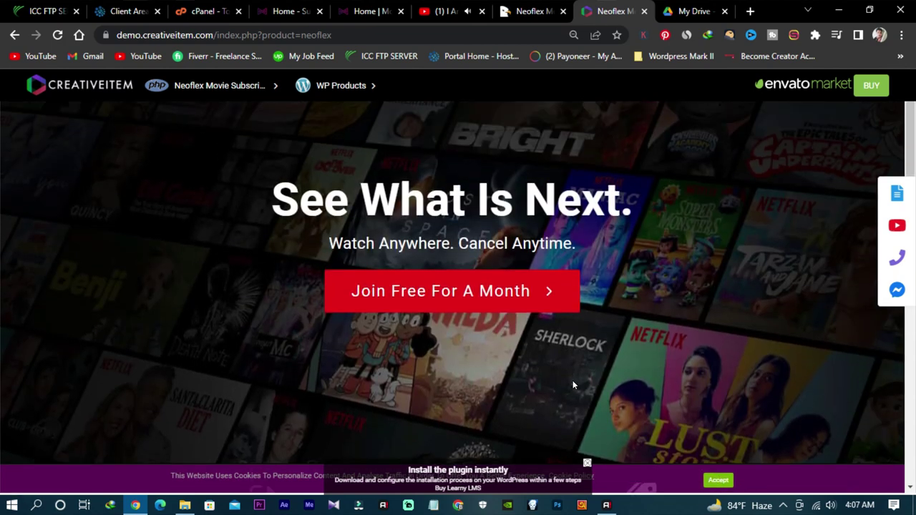